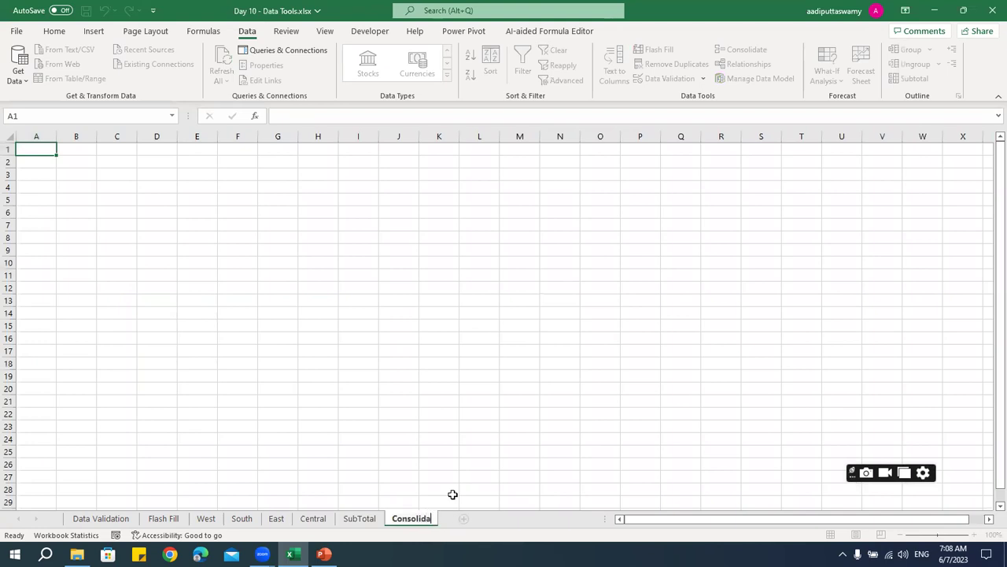
Step: Move the Consolidate sheet tab in front of the SubTotal sheet
drag(423, 516, 361, 502)
click(435, 363)
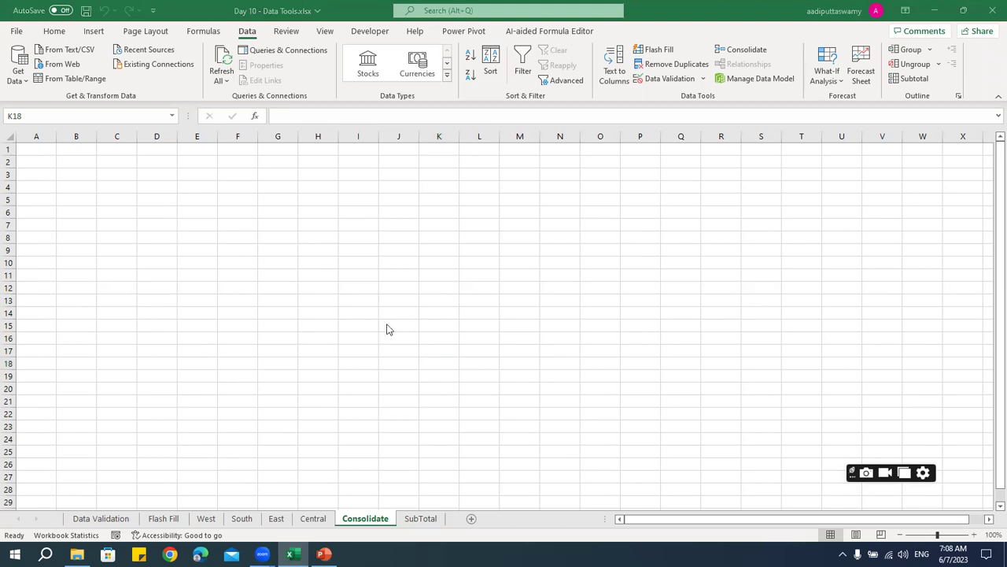
click(213, 518)
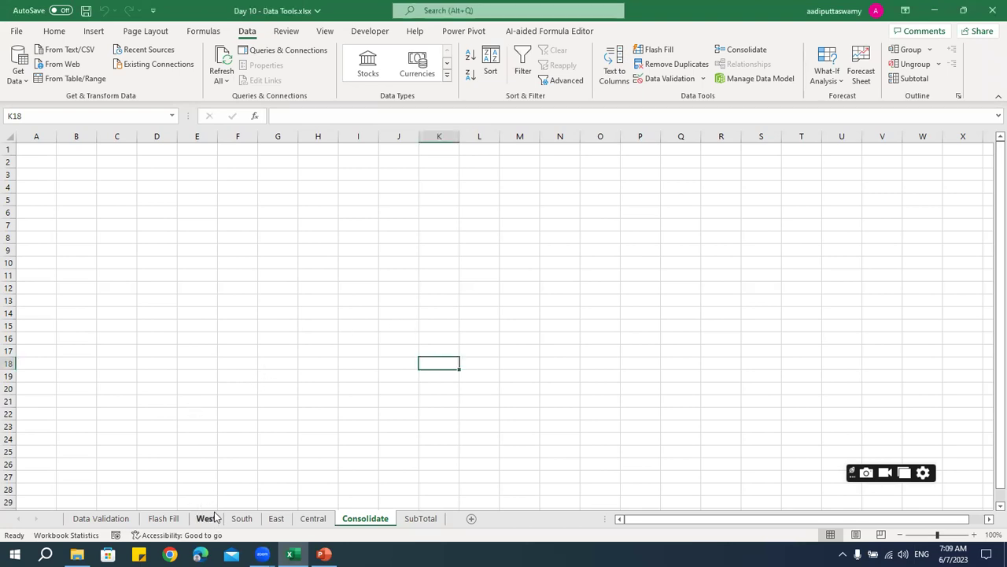
Step: Look through the West, South, East and Central region sheets, finishing on Central
click(205, 518)
click(242, 518)
click(285, 521)
click(311, 521)
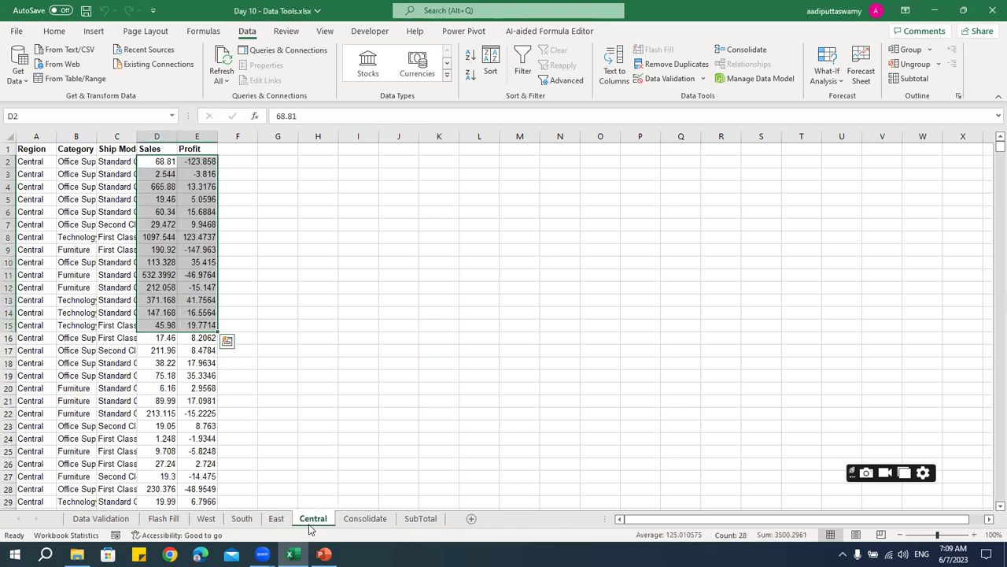
click(320, 351)
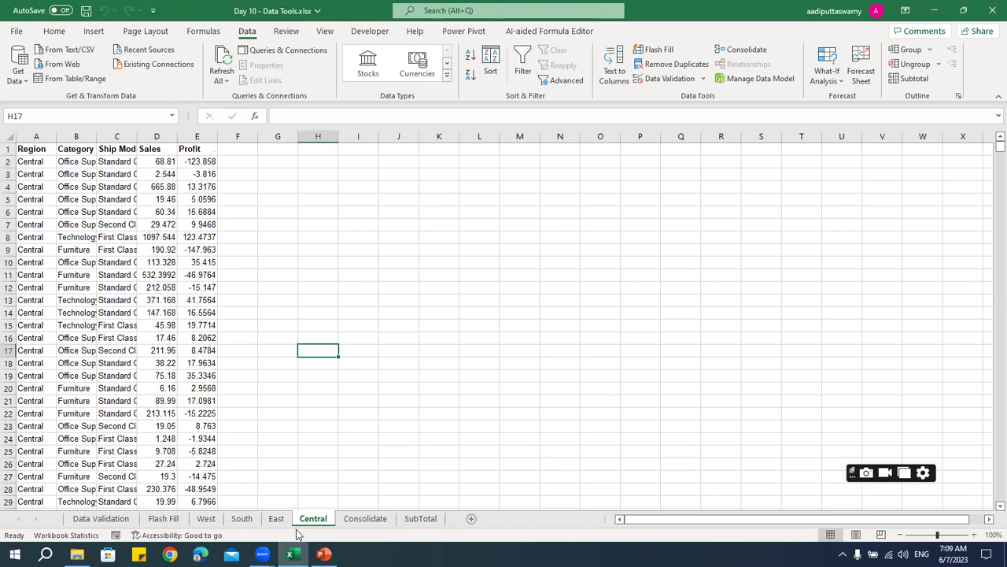
click(206, 519)
click(242, 518)
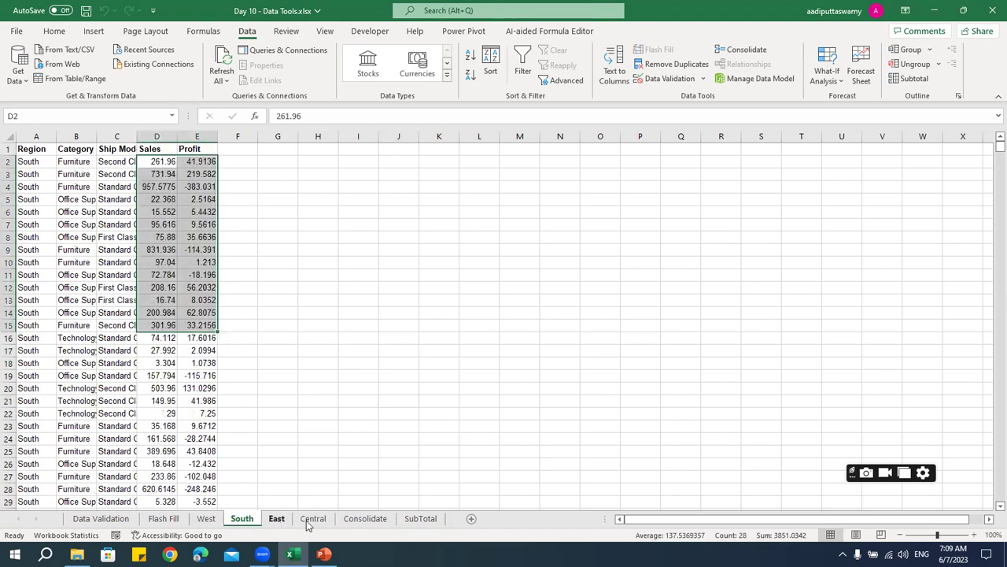
click(277, 519)
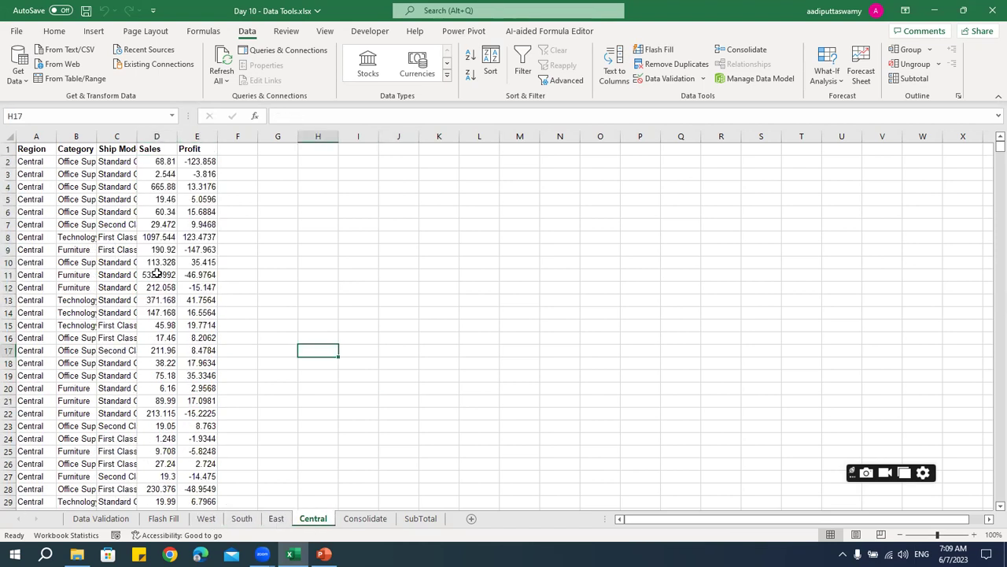
drag(28, 148, 197, 312)
click(176, 237)
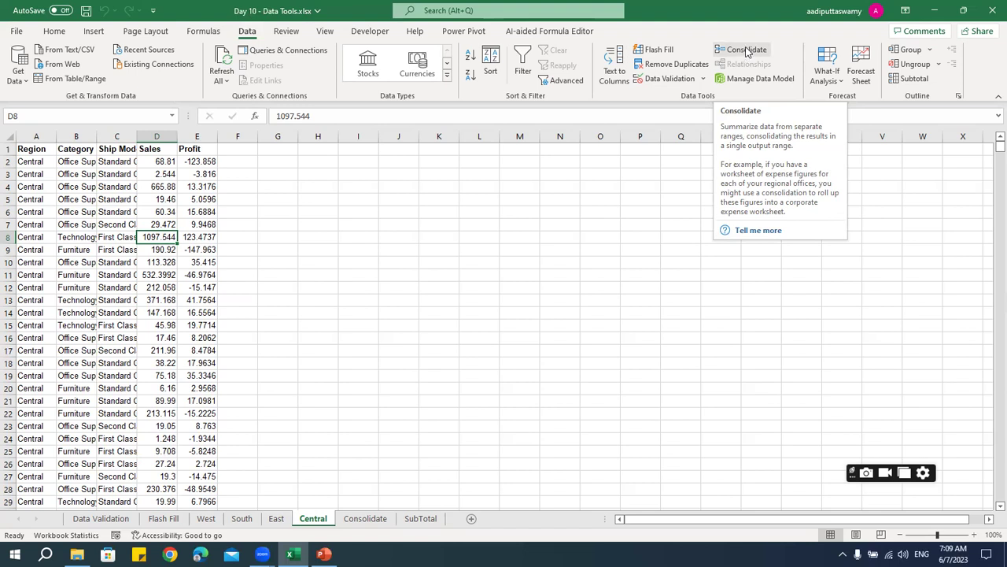
click(746, 51)
drag(584, 313, 343, 194)
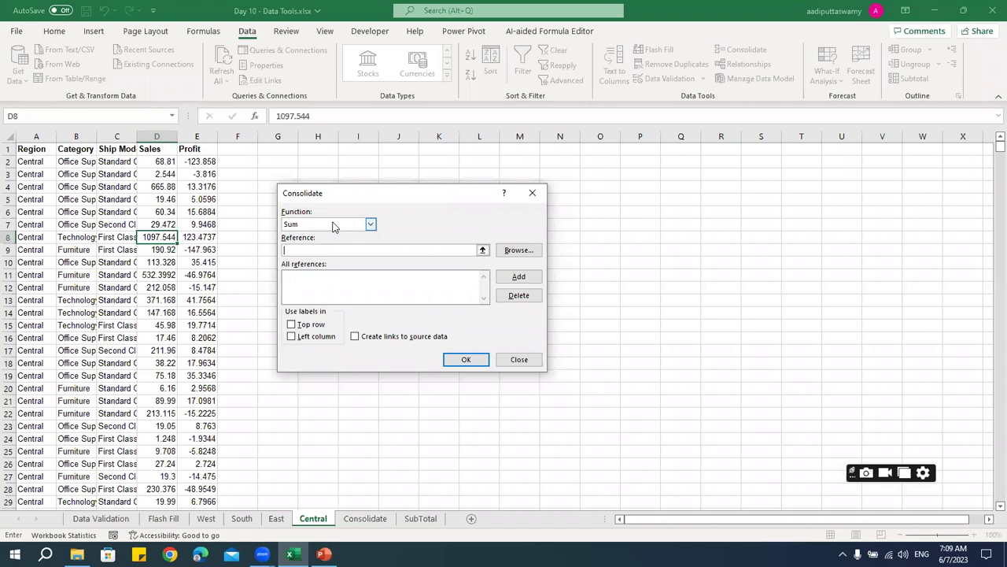
click(321, 226)
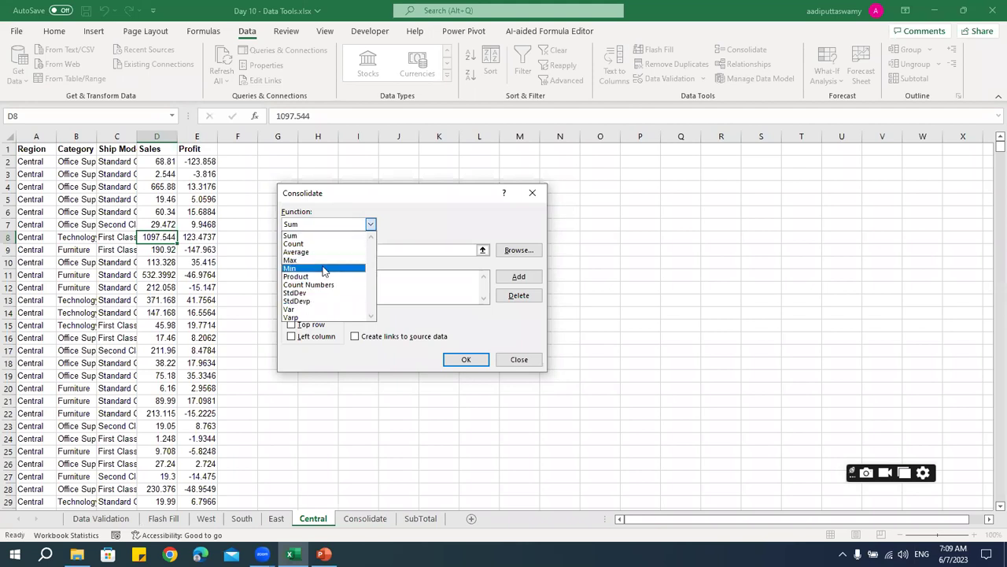
click(308, 236)
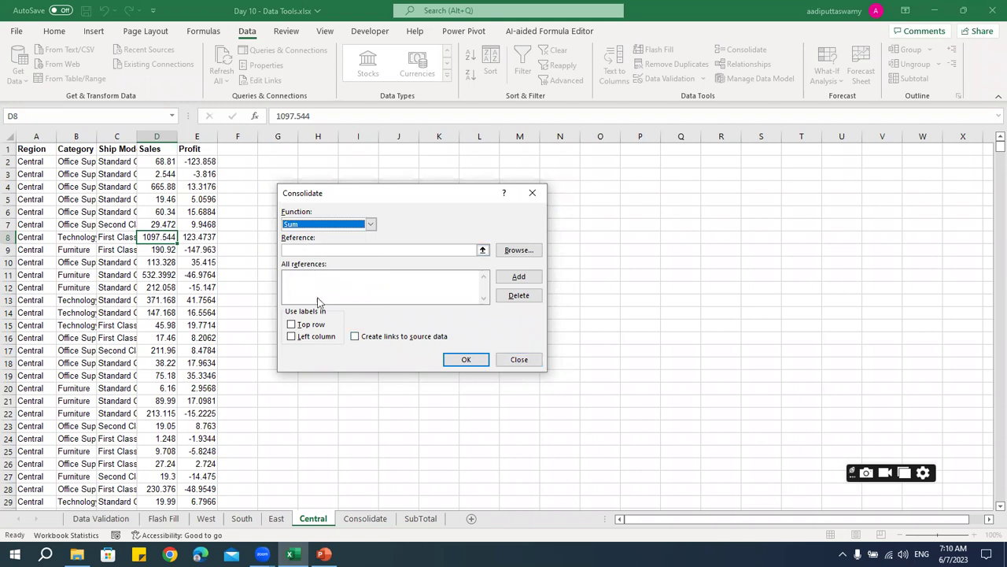
click(534, 361)
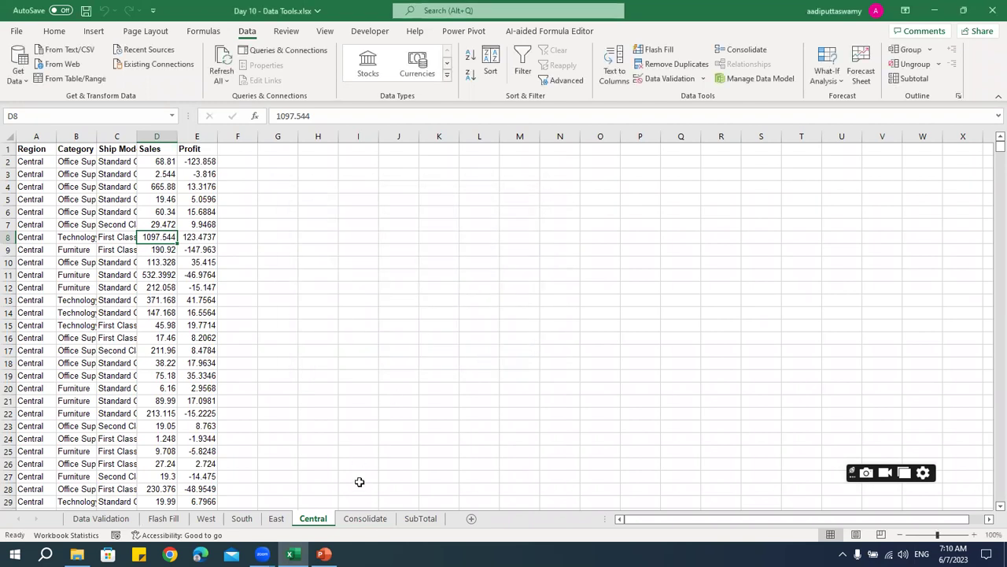
Step: On the Consolidate sheet, select G7 as the consolidation output cell
click(378, 522)
click(266, 237)
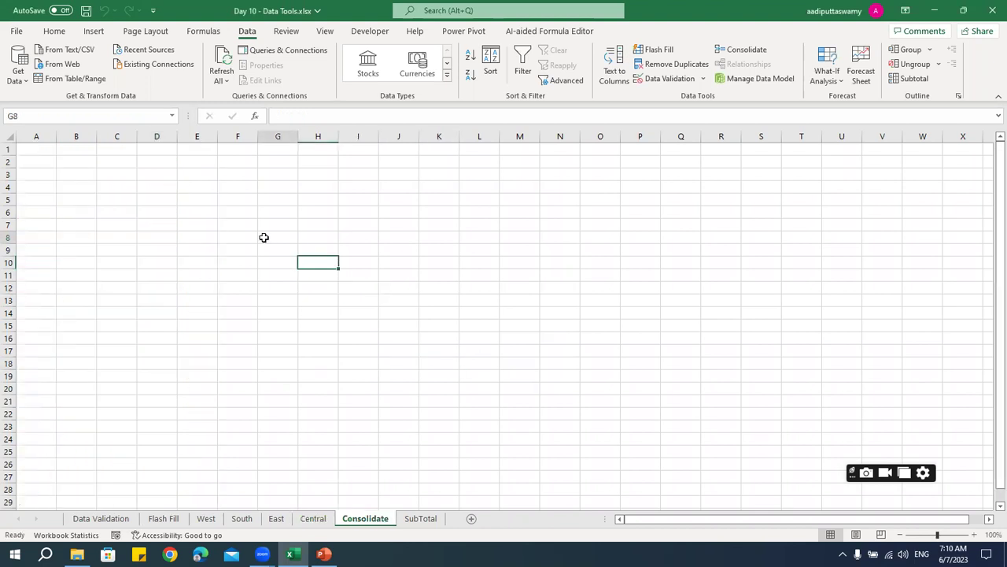
click(236, 240)
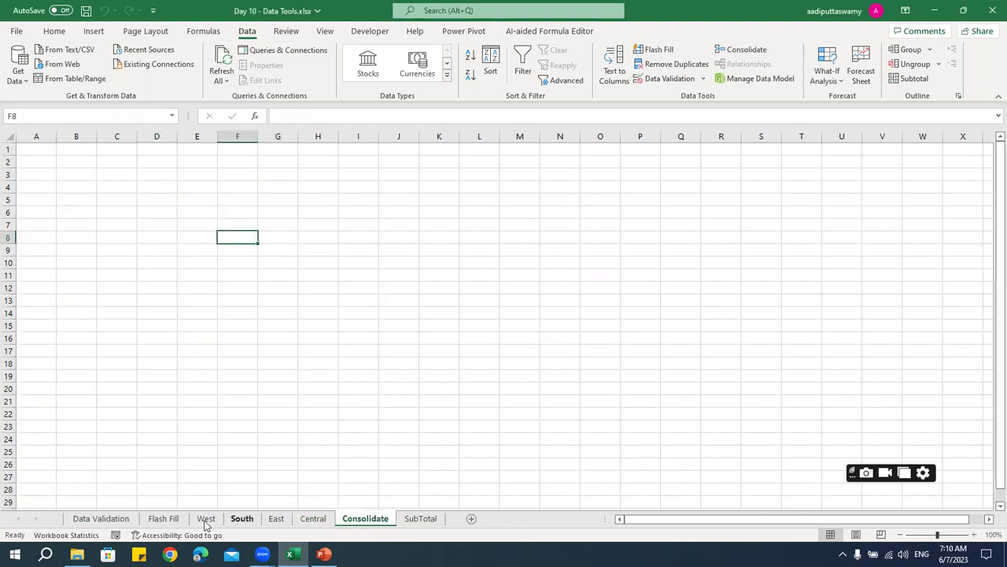
click(252, 287)
click(281, 229)
click(479, 226)
click(250, 225)
click(367, 225)
click(263, 223)
Step: Open Data > Consolidate with Sum as the summary function
click(742, 48)
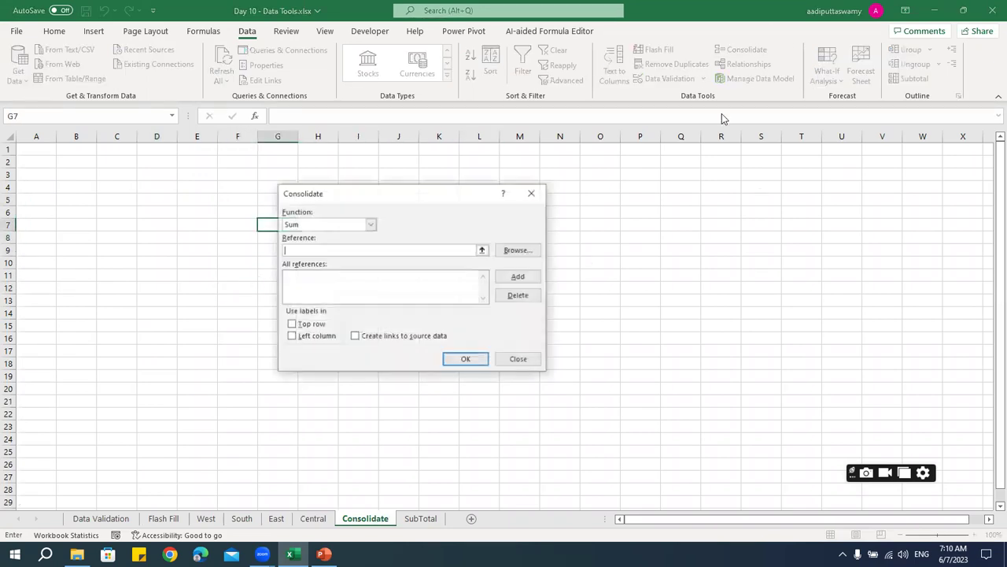
drag(413, 197, 534, 200)
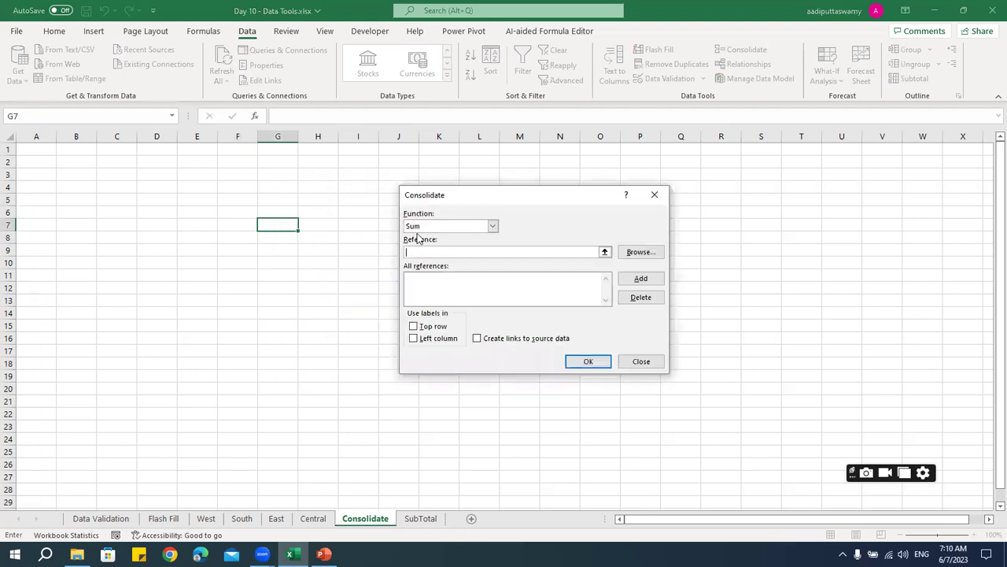
click(492, 226)
click(422, 237)
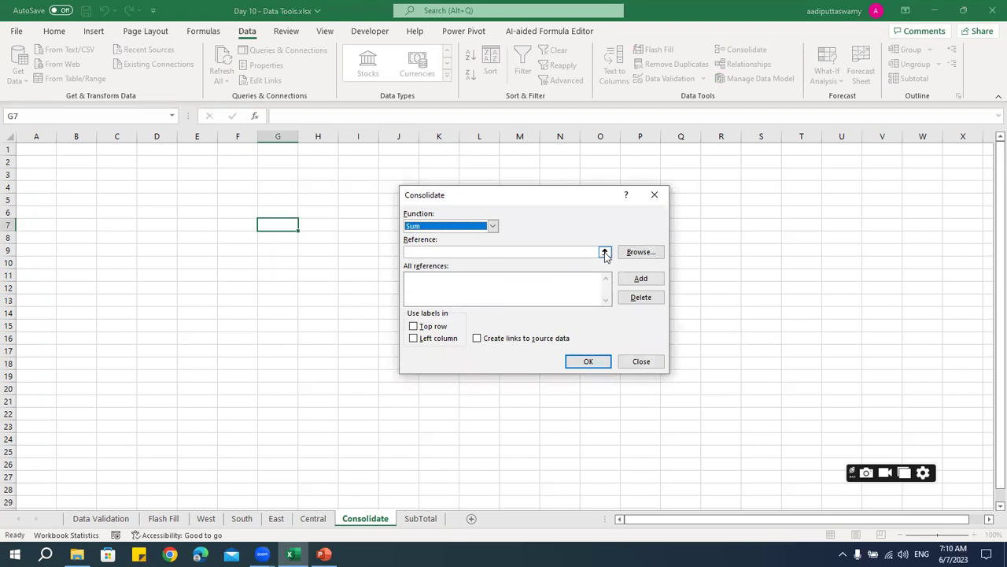
Step: Add the West and South data ranges (South A1:E1621) as consolidation references
click(604, 252)
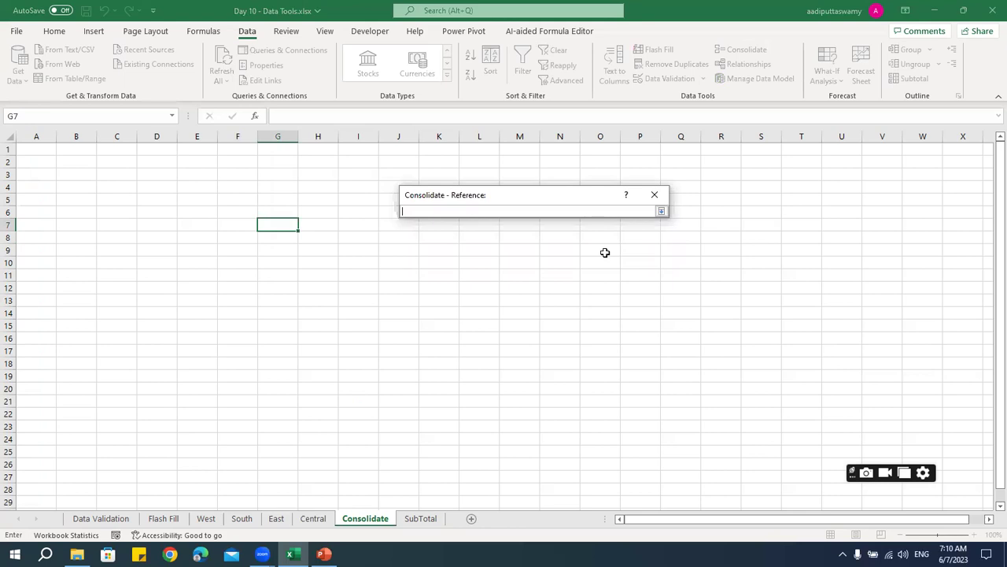
click(211, 517)
drag(36, 149, 200, 294)
key(ctrl+shift+Down)
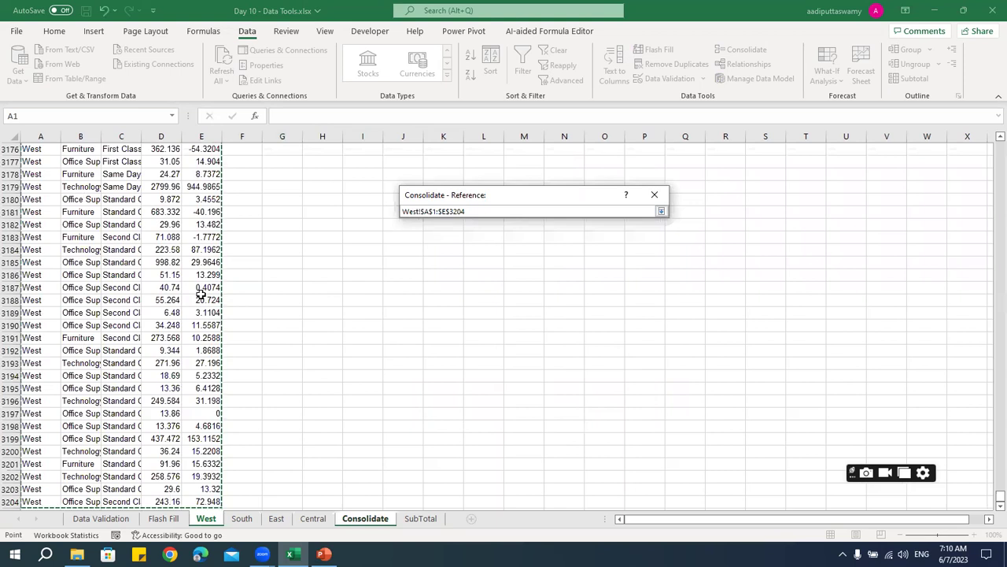
click(660, 213)
click(641, 278)
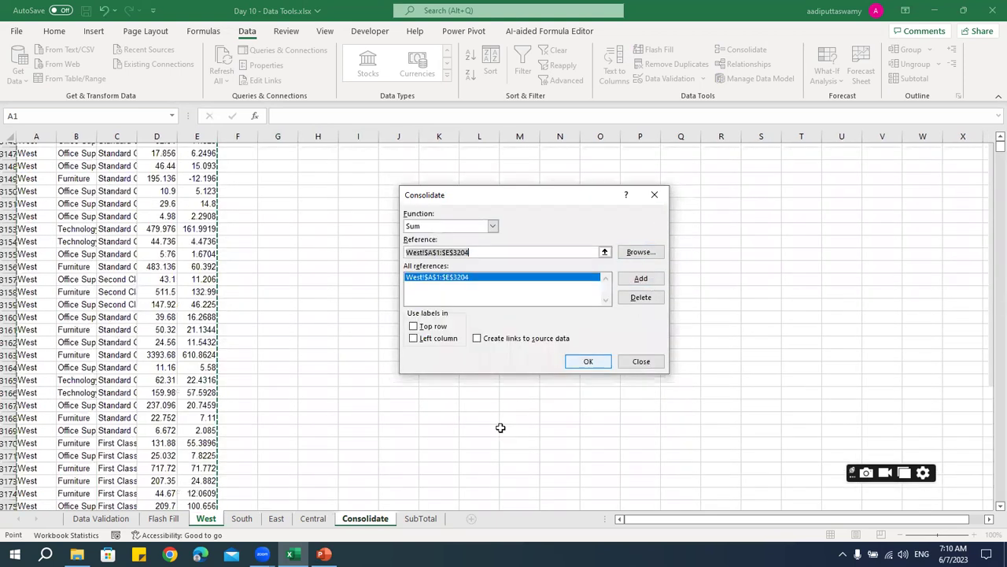
click(255, 519)
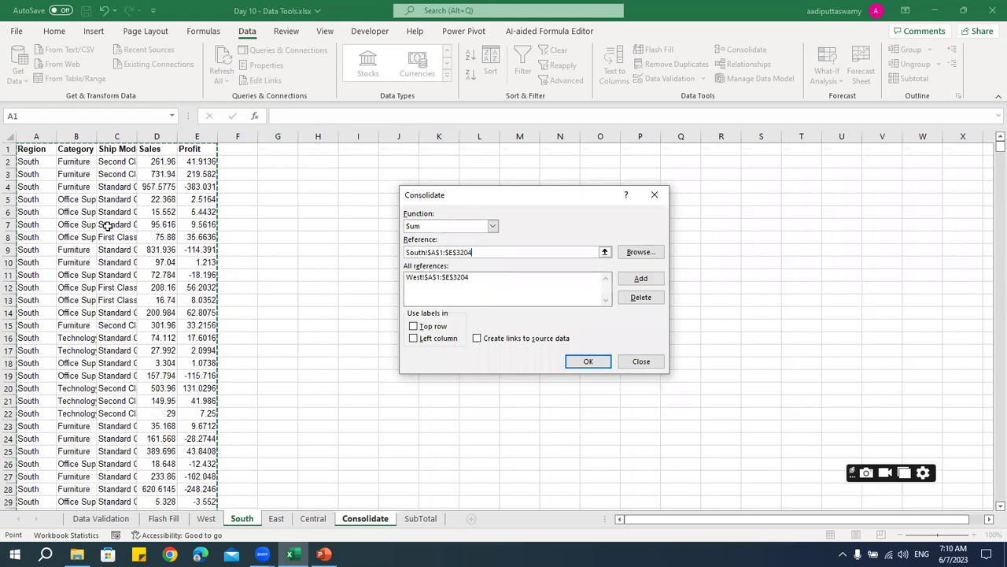
click(36, 149)
key(ctrl+shift+Right)
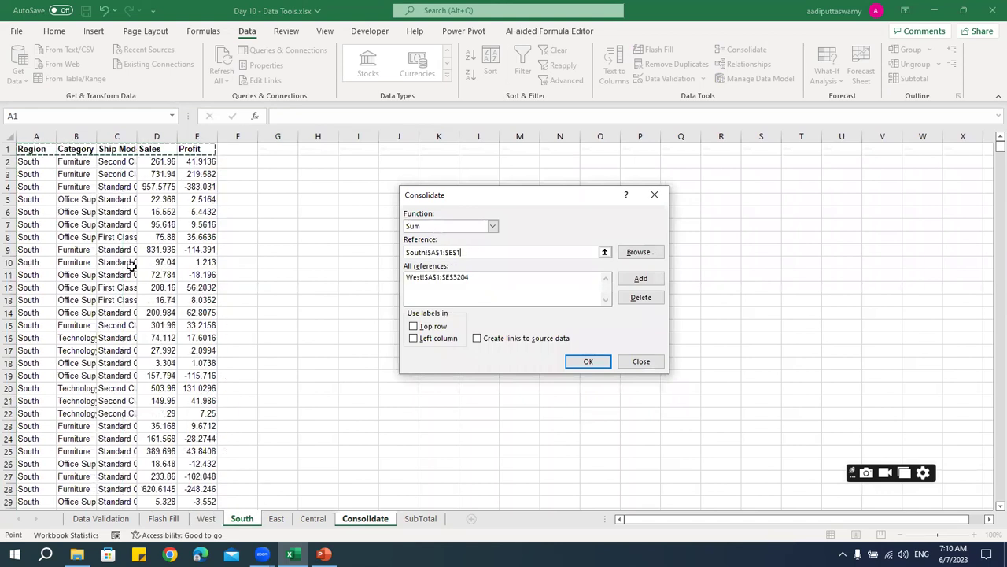
key(ctrl+shift+Down)
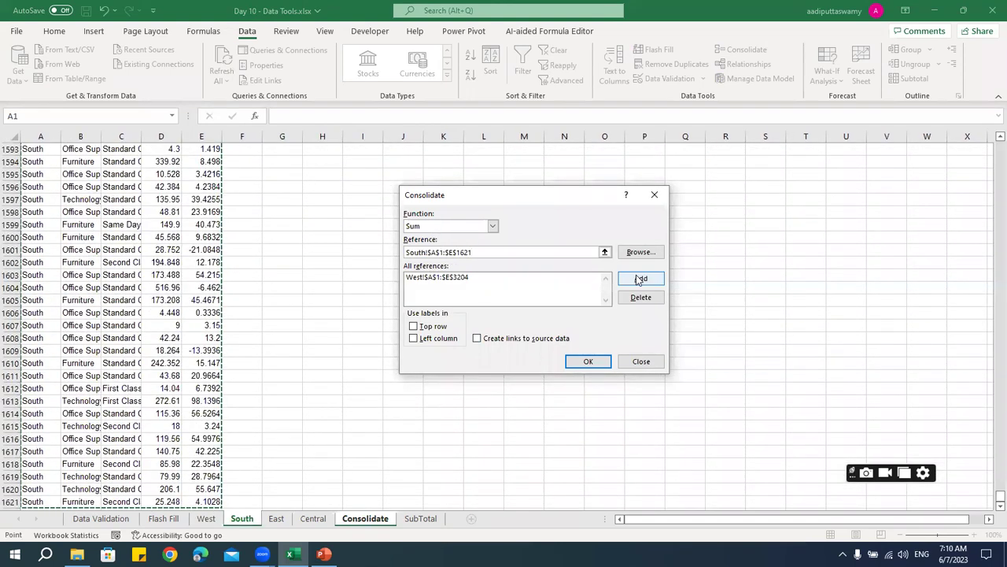
click(640, 279)
Step: Add East A1:E2849 and Central A1:E2324 references, and enable Top row labels
click(276, 519)
click(35, 148)
key(ctrl+shift+Right)
key(ctrl+shift+Down)
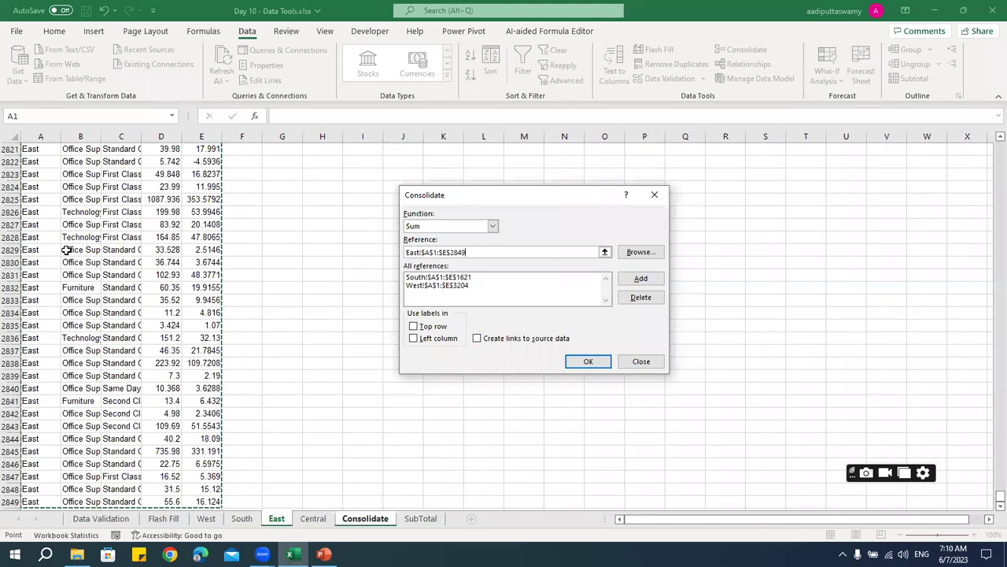
click(641, 279)
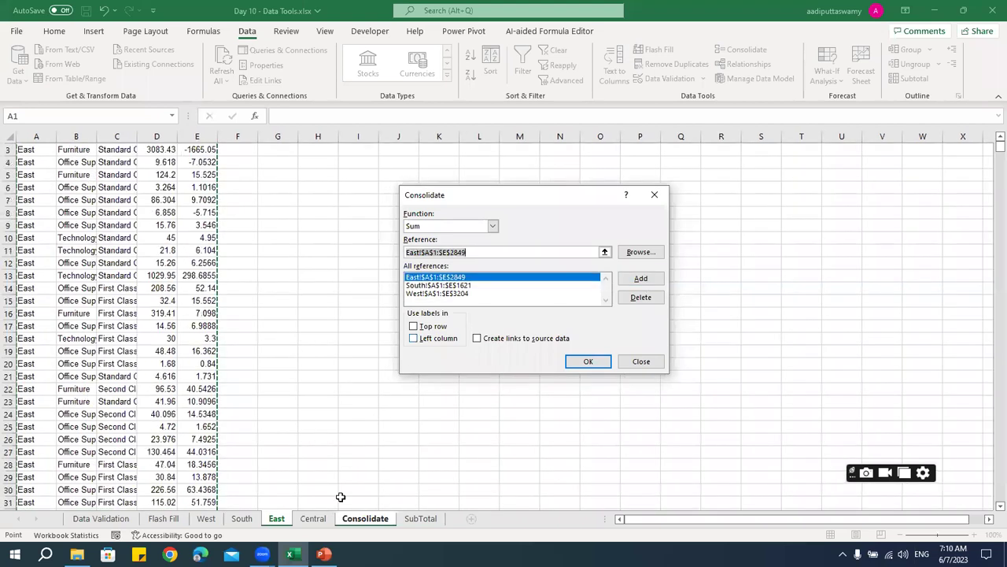
click(313, 518)
click(49, 149)
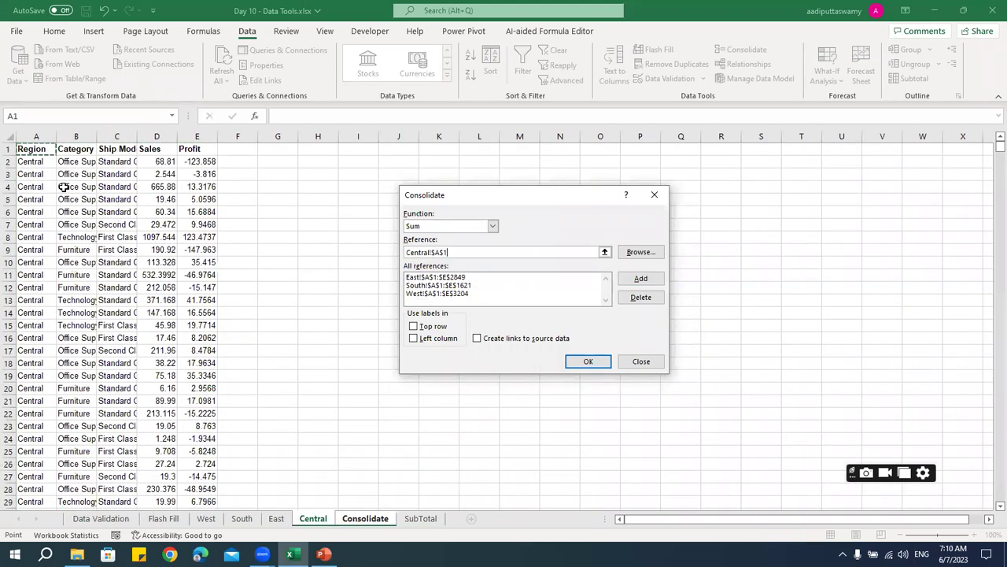
key(ctrl+shift+Right)
key(ctrl+shift+Down)
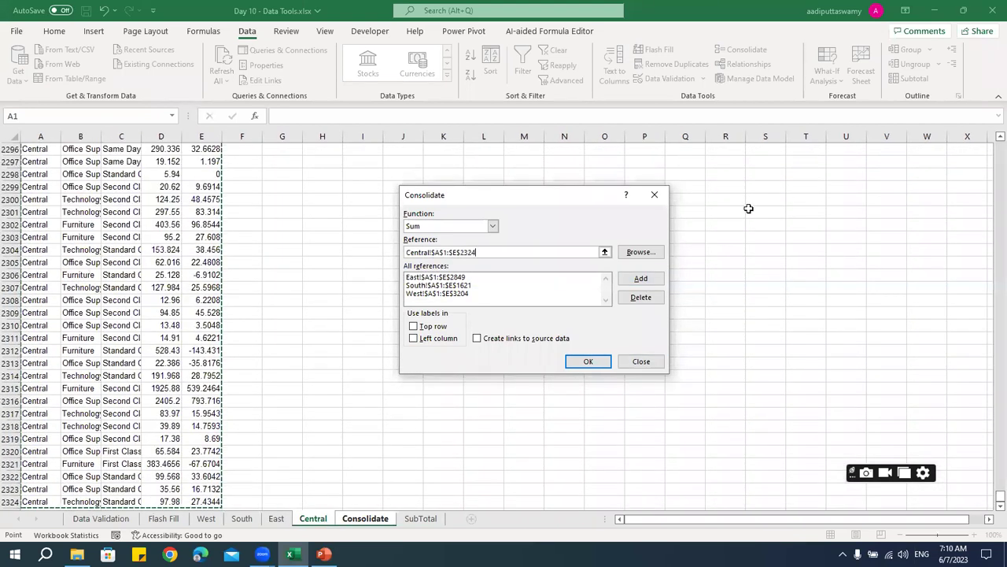
click(639, 279)
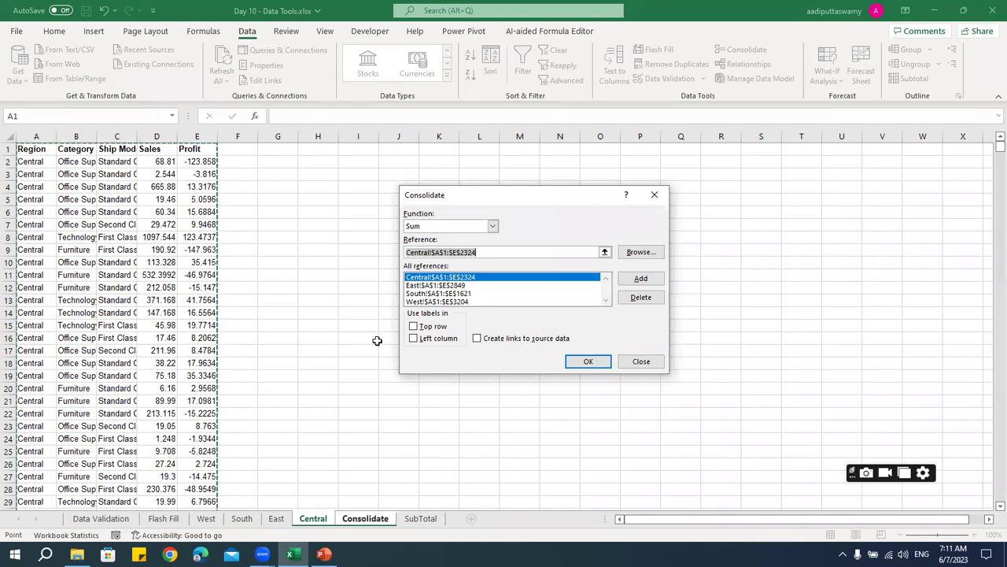
click(415, 326)
Step: Enable Left column labels, run the Sum consolidation, and review the regional totals
click(418, 339)
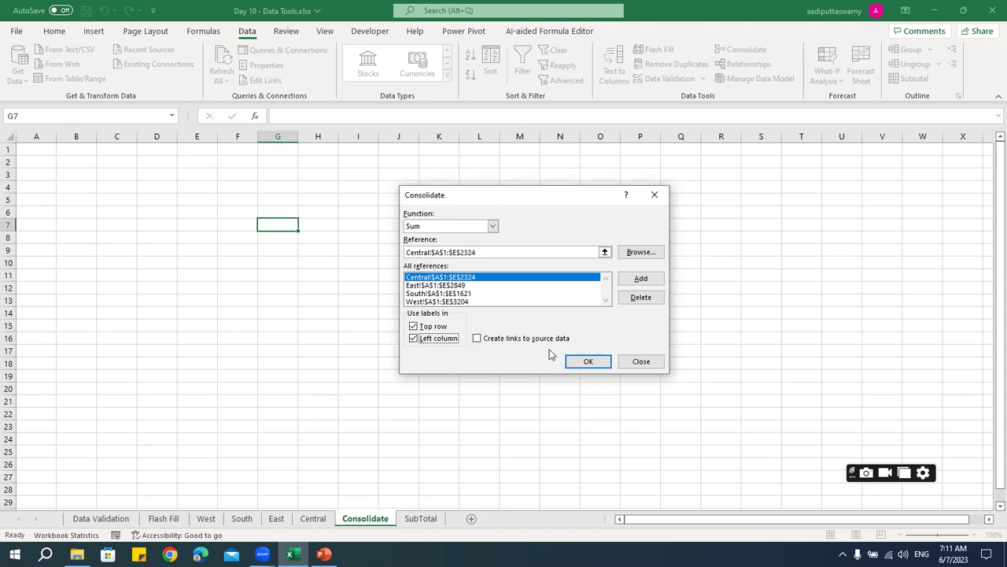
click(586, 362)
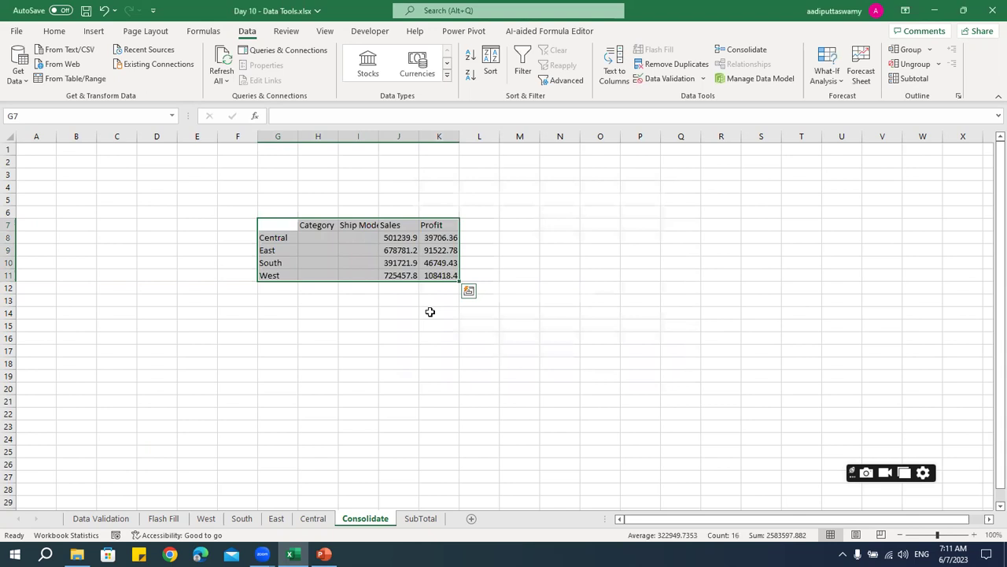
drag(319, 227, 352, 269)
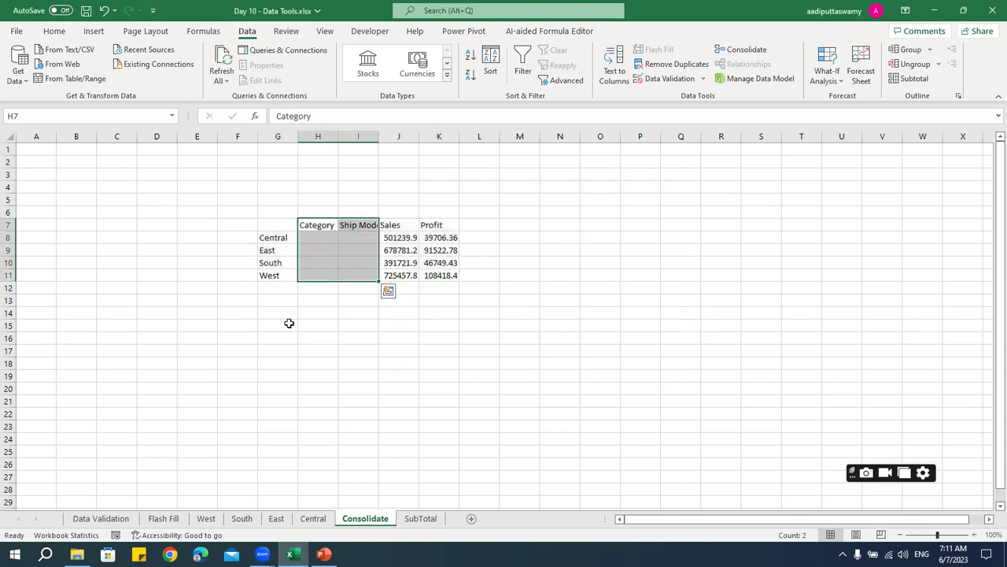
drag(322, 238, 355, 274)
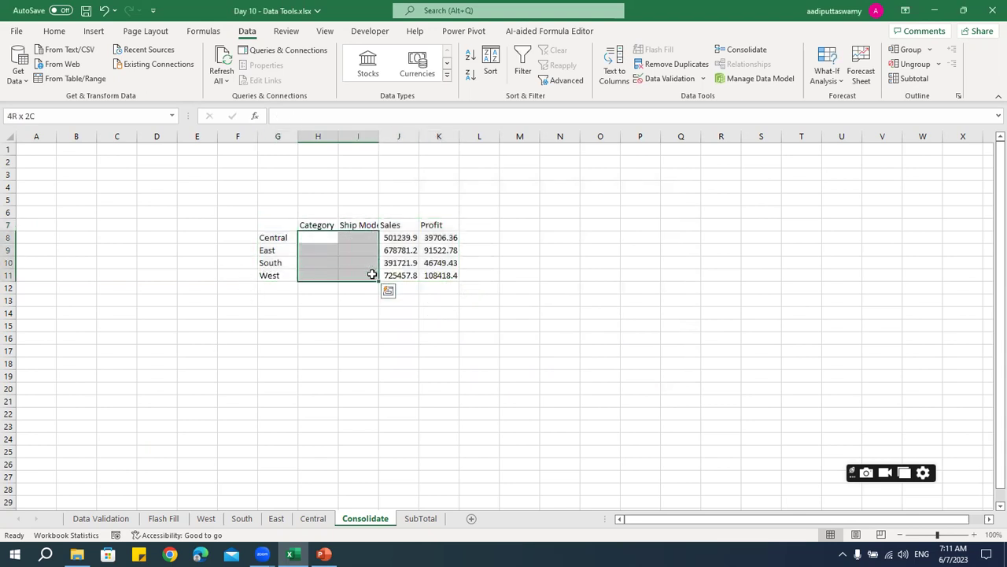
drag(285, 237, 281, 275)
drag(404, 225, 443, 275)
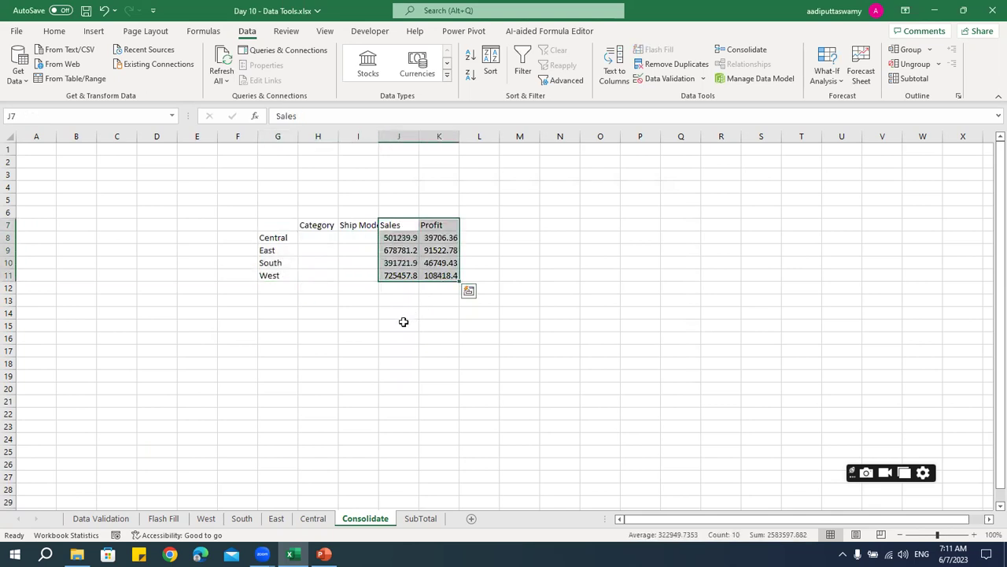
Step: Label the consolidated table SUM in cell G6
click(278, 211)
text(SouthUM)
key(Return)
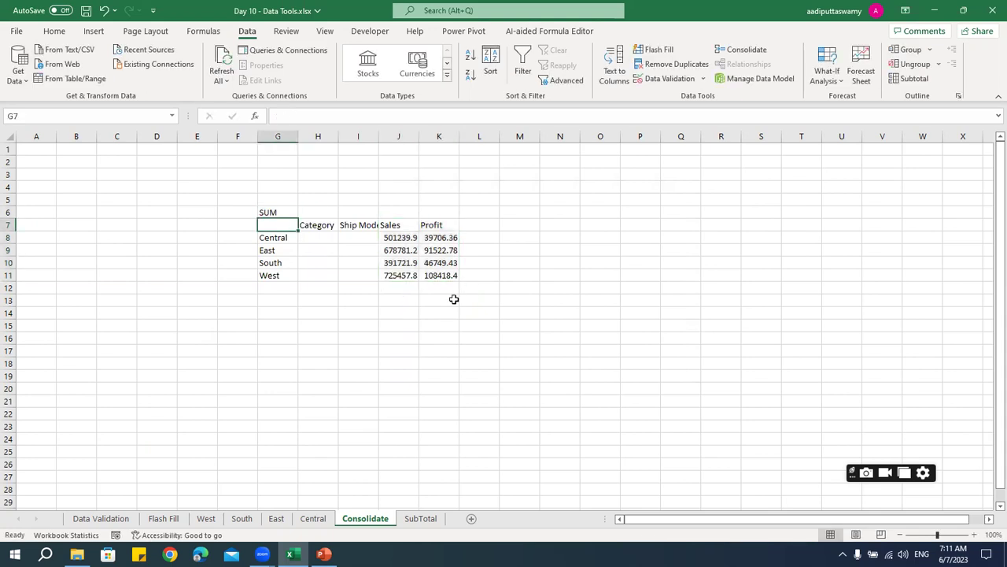
click(207, 518)
Step: Review the West sheet's Region, Sales, Profit columns and header row
click(277, 347)
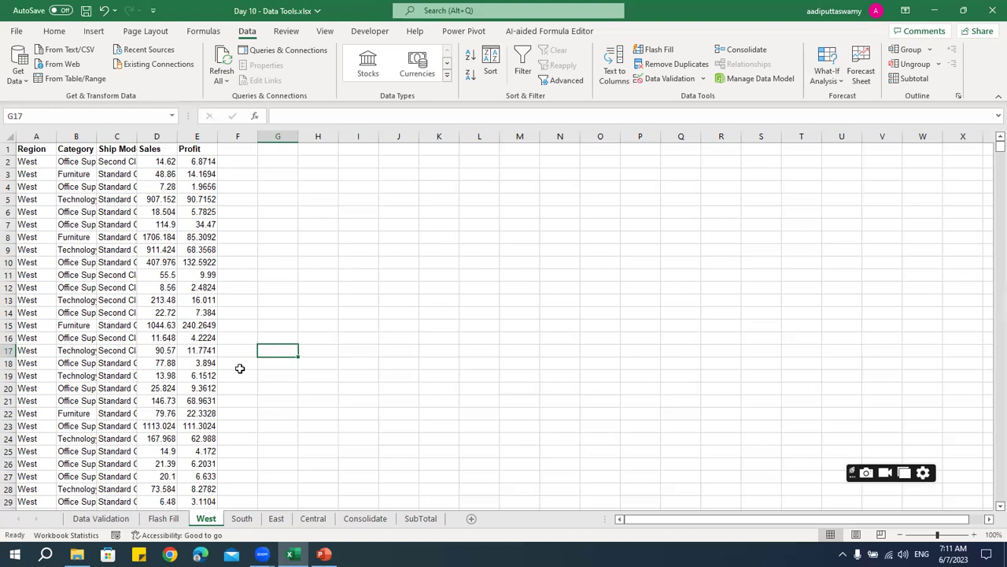
click(43, 138)
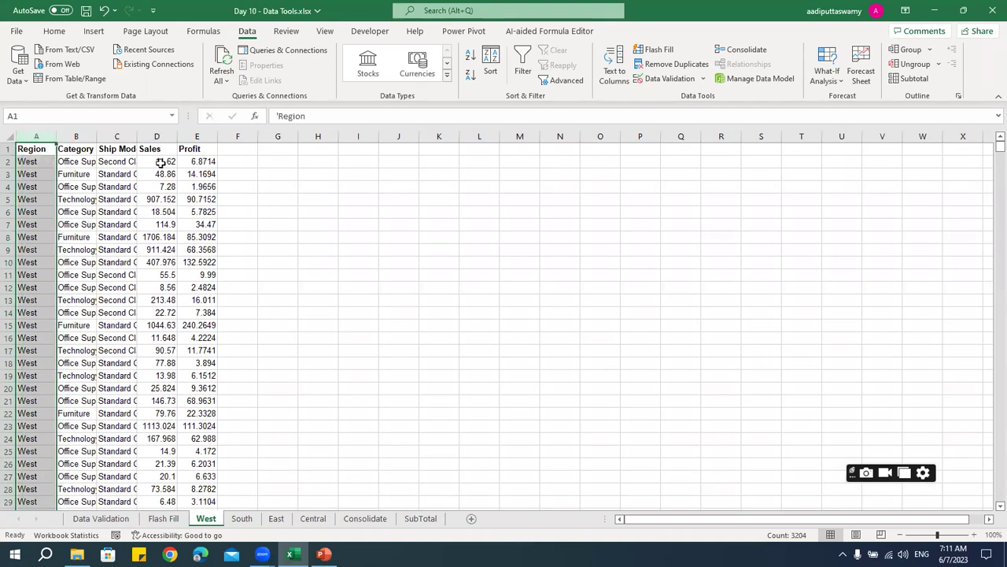
drag(157, 137, 197, 137)
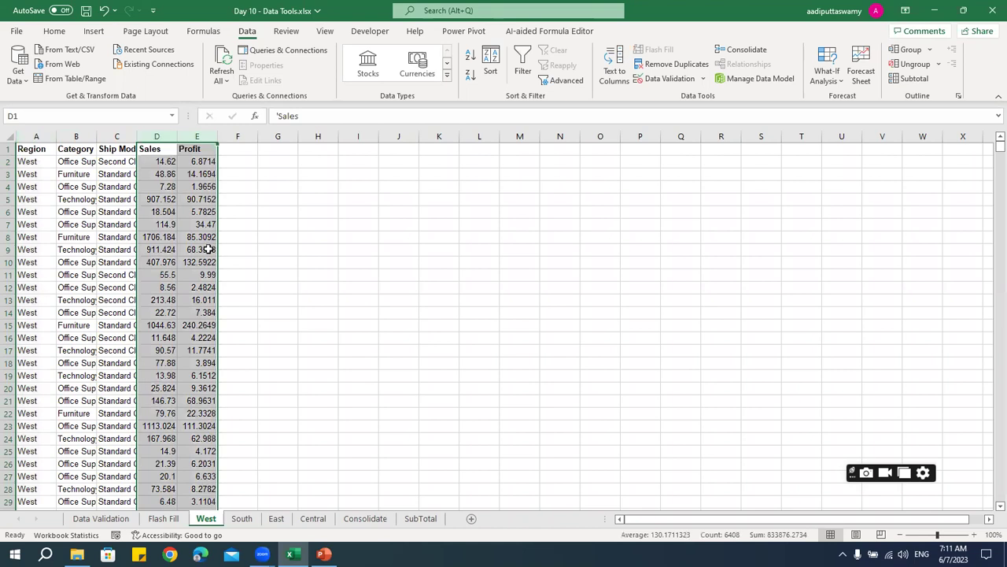
click(8, 149)
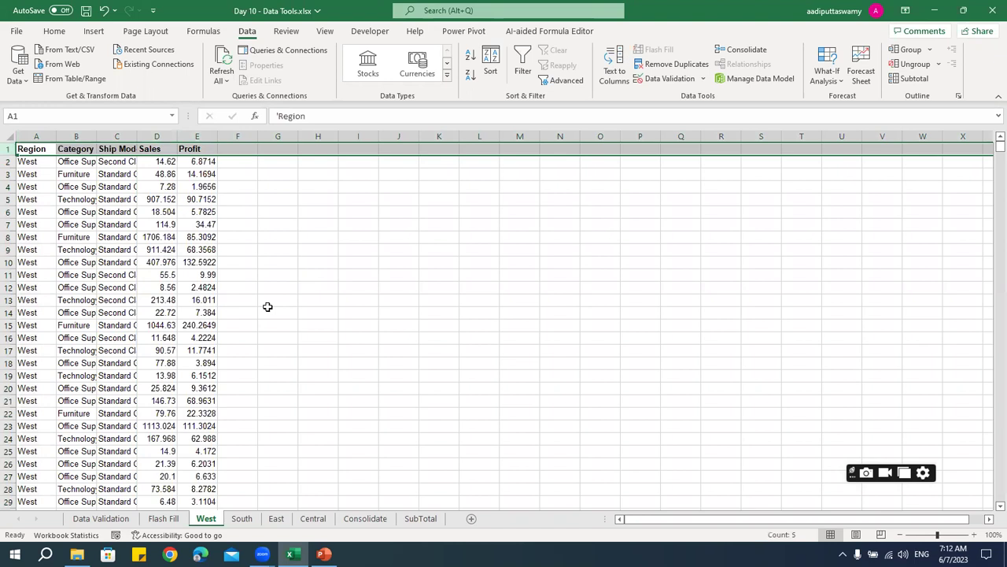
click(273, 216)
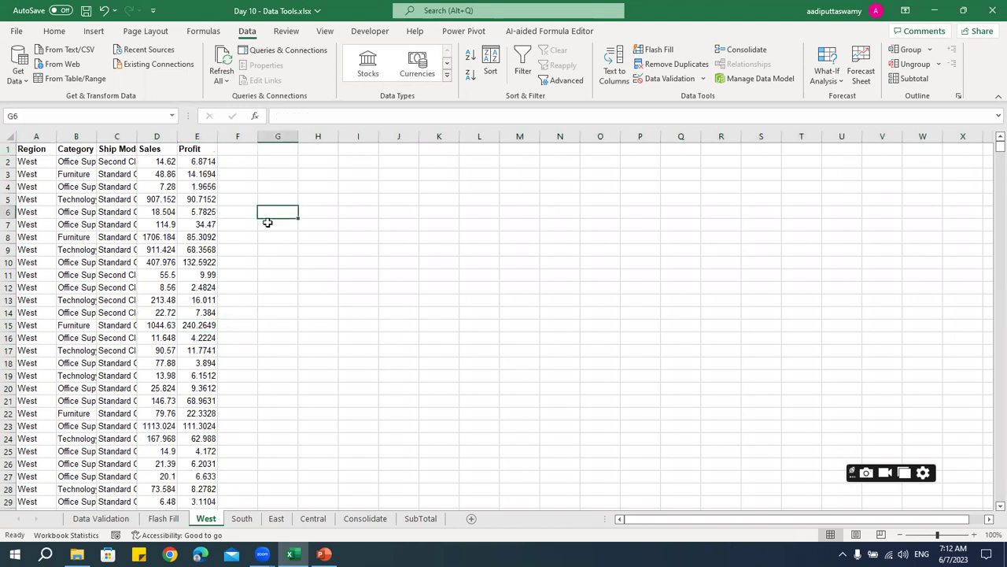
click(76, 149)
key(ctrl+shift+Down)
key(shift+Right)
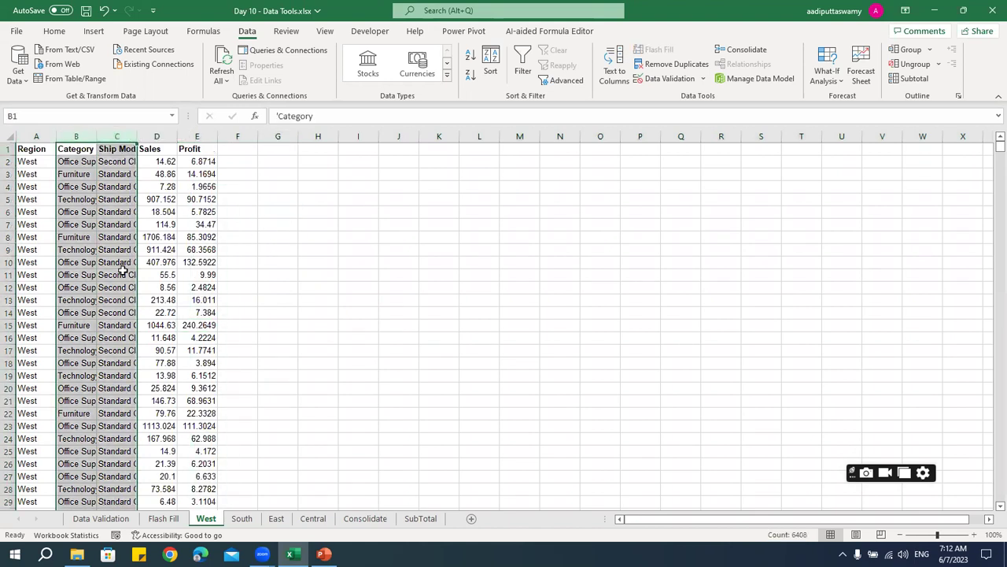
Step: Return to the Consolidate sheet and select the SUM table G6:K11
click(362, 521)
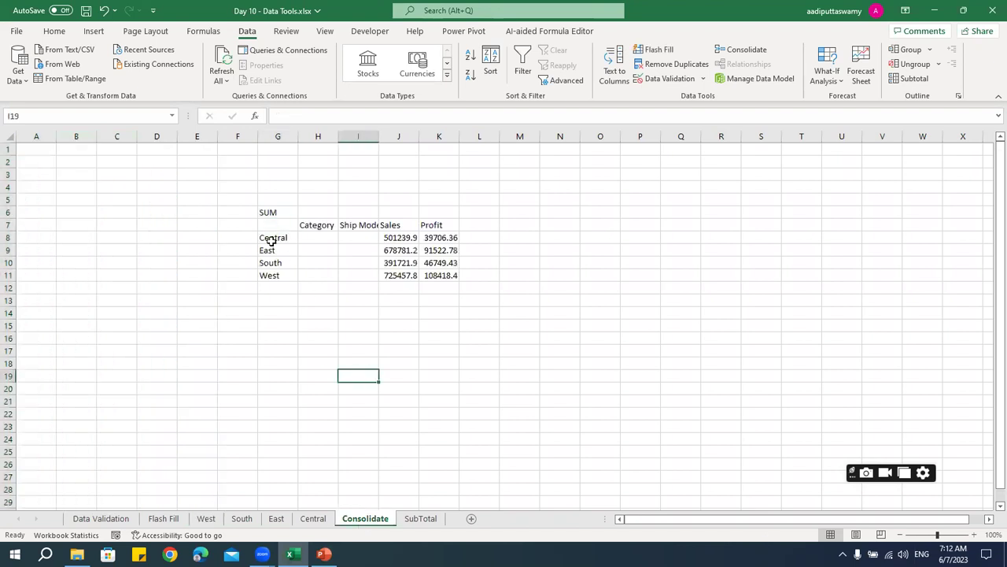
drag(271, 214, 435, 276)
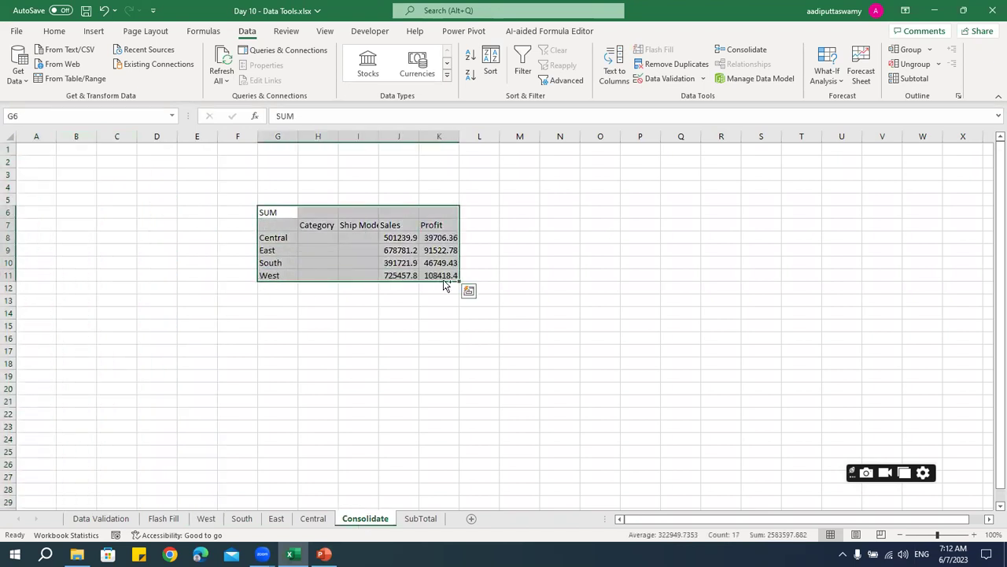
key(ctrl+q)
Step: Consolidate the region data into N7 using the Average function
click(572, 213)
click(572, 222)
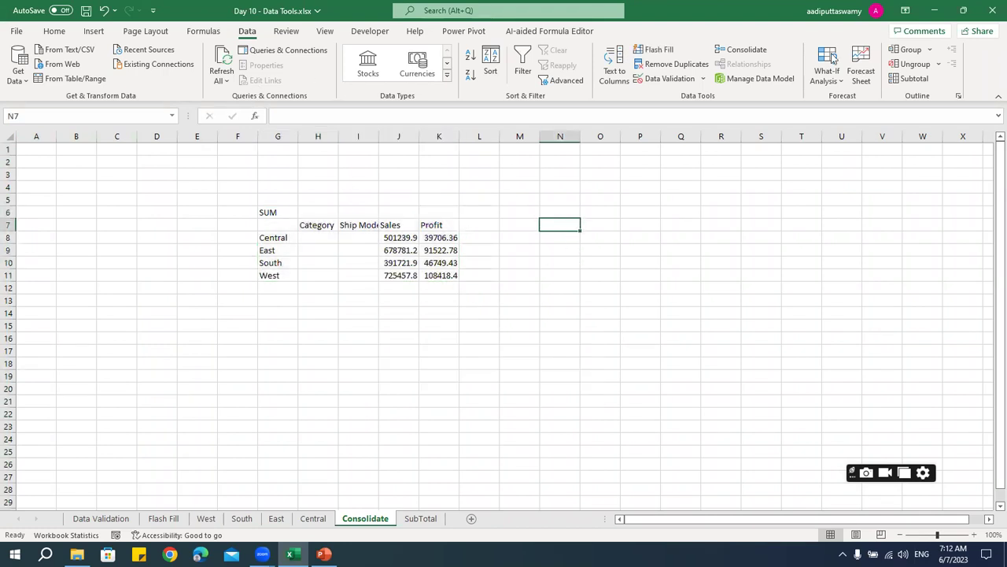
click(738, 50)
click(453, 226)
click(445, 251)
click(587, 361)
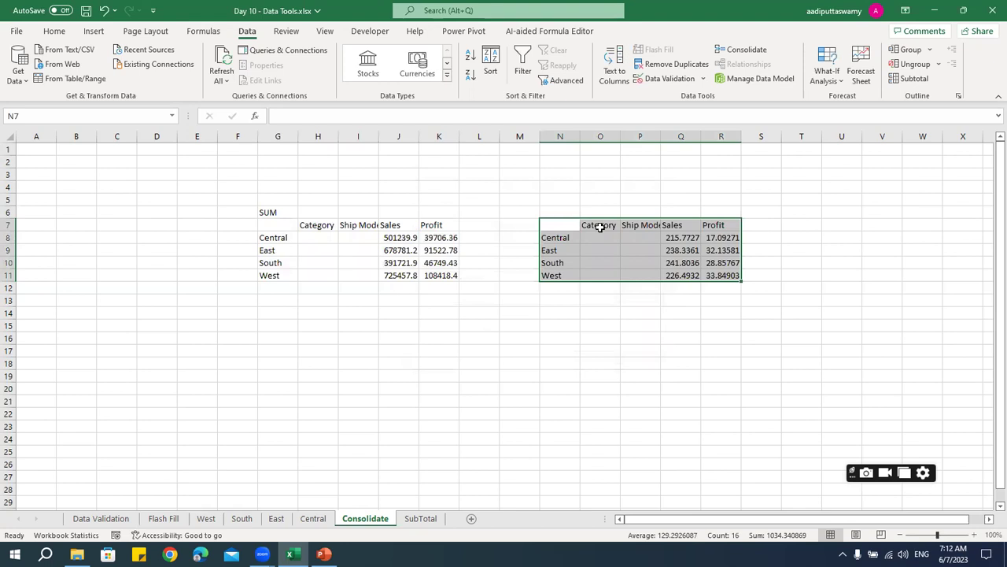
Step: Label the new averages table AVERAGE in cell N6
drag(683, 237, 721, 272)
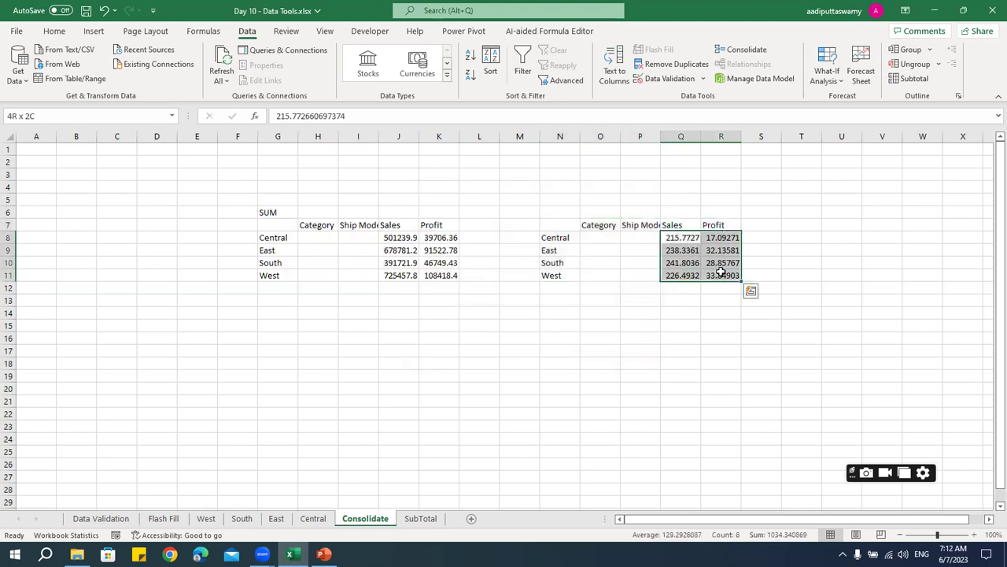
click(565, 212)
key(Caps_Lock)
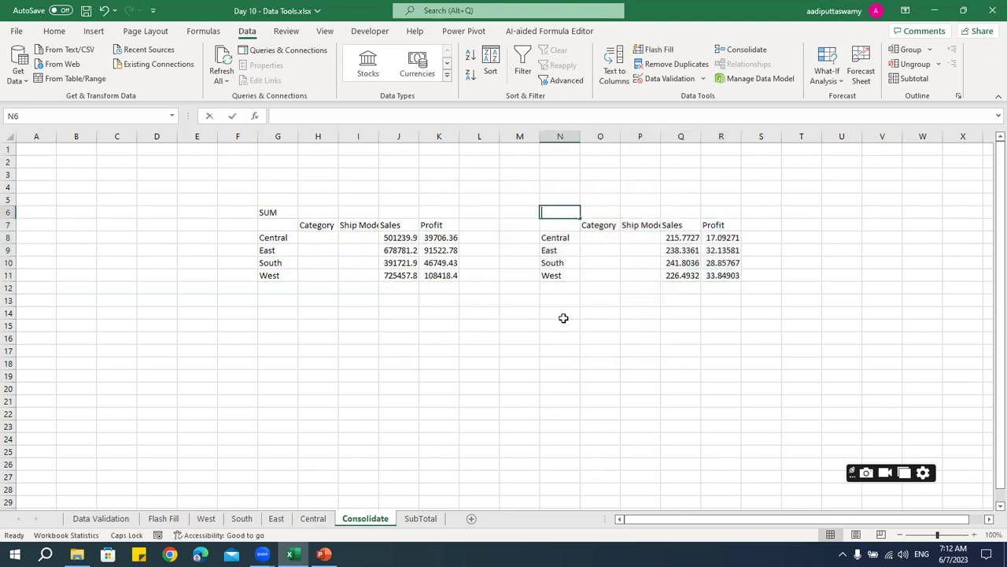
text(AVERAGE)
key(Return)
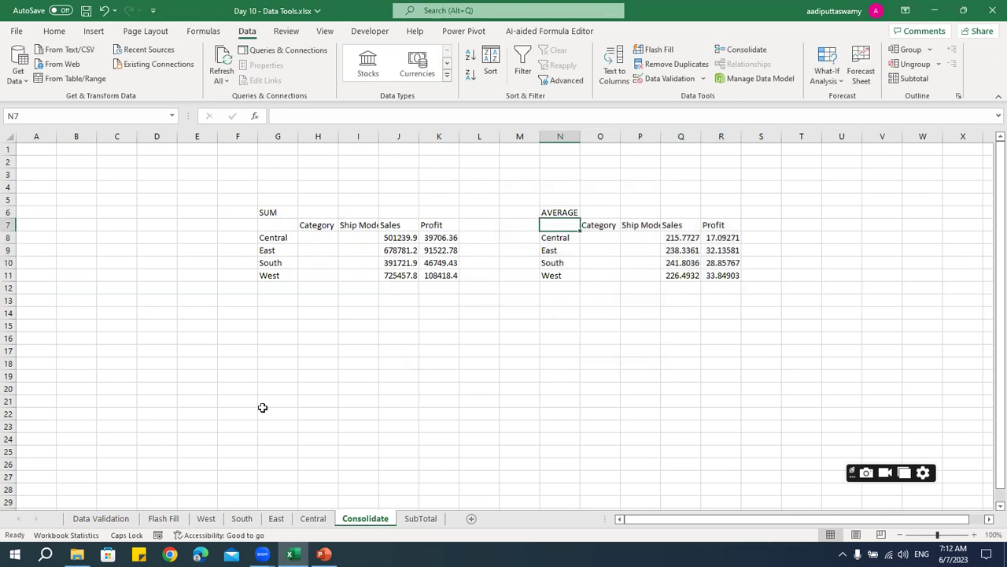
Step: Consolidate the region data into G16 using the Max function
click(272, 337)
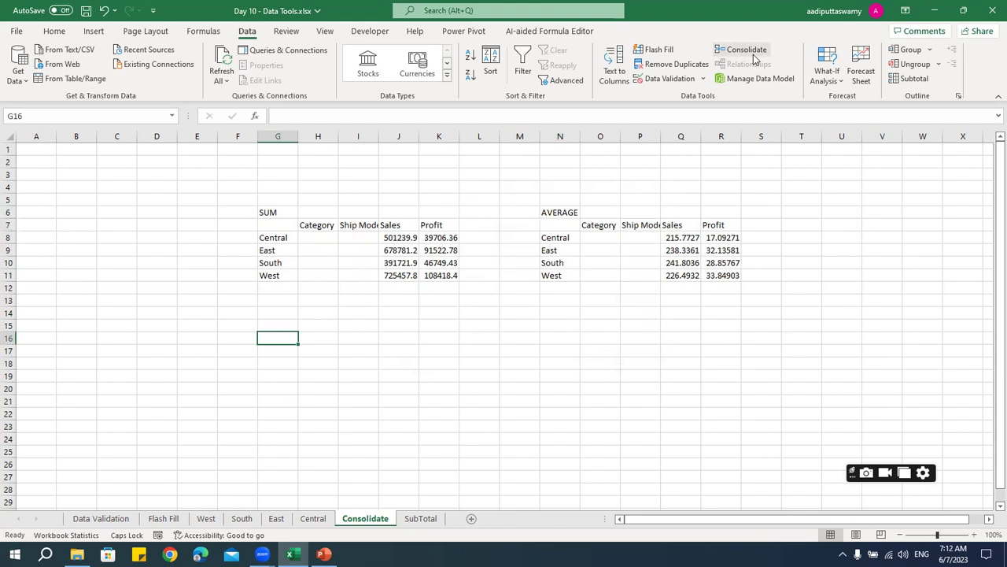
click(740, 50)
click(454, 226)
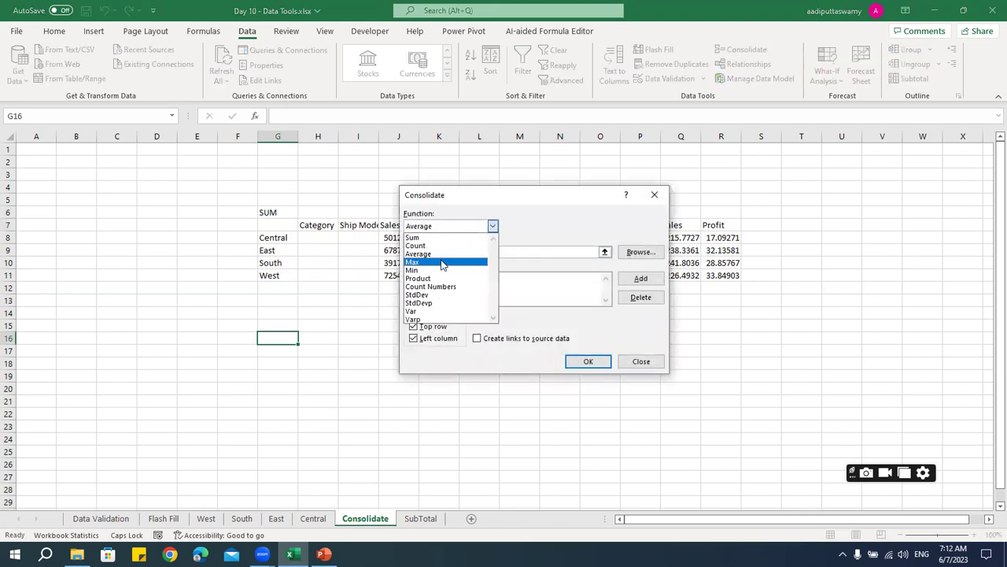
click(441, 262)
click(591, 362)
Step: Label the maximums table MAX in cell G15 and review its values
key(Up)
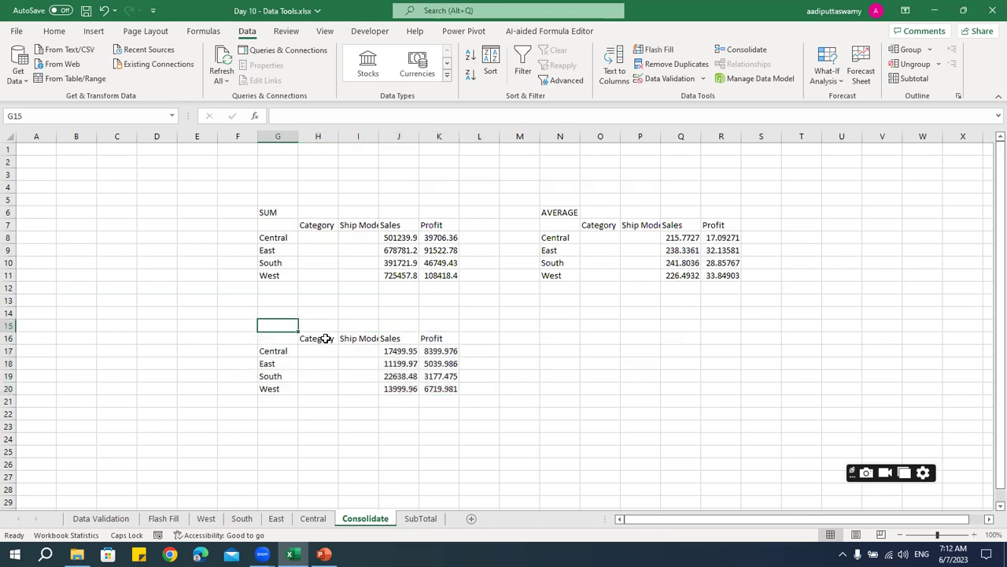
text(MAX)
key(Return)
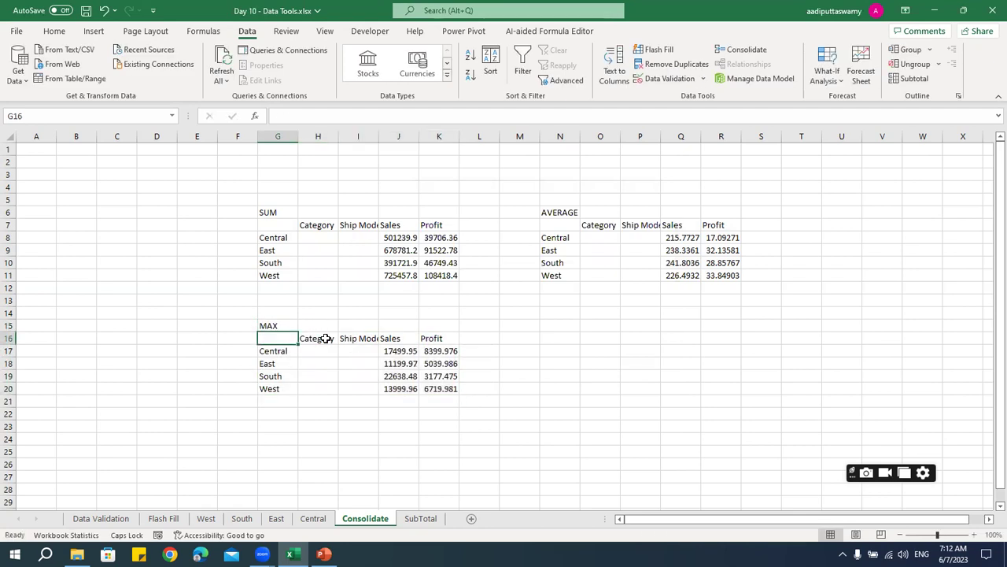
drag(291, 354, 292, 389)
drag(411, 357, 448, 399)
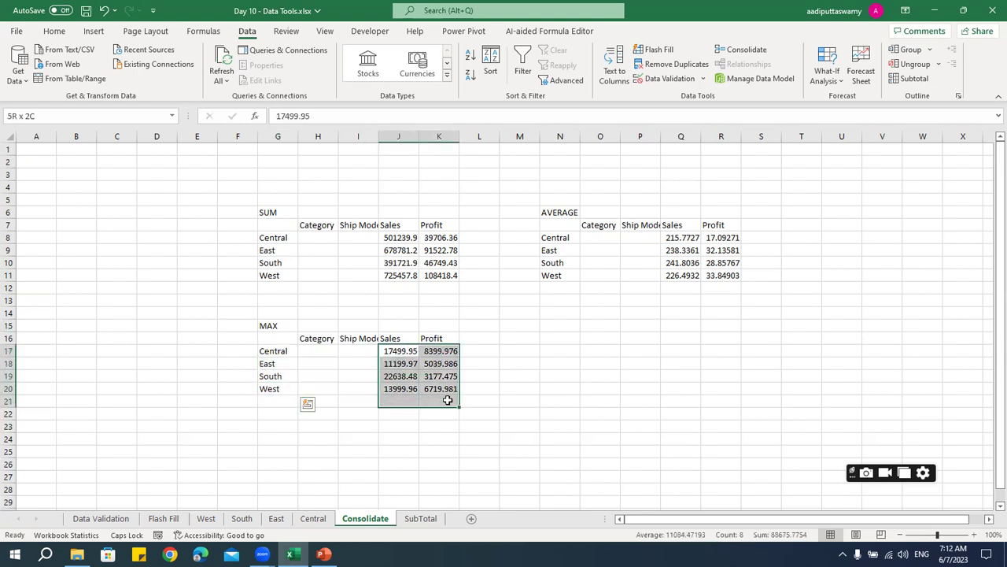
click(569, 335)
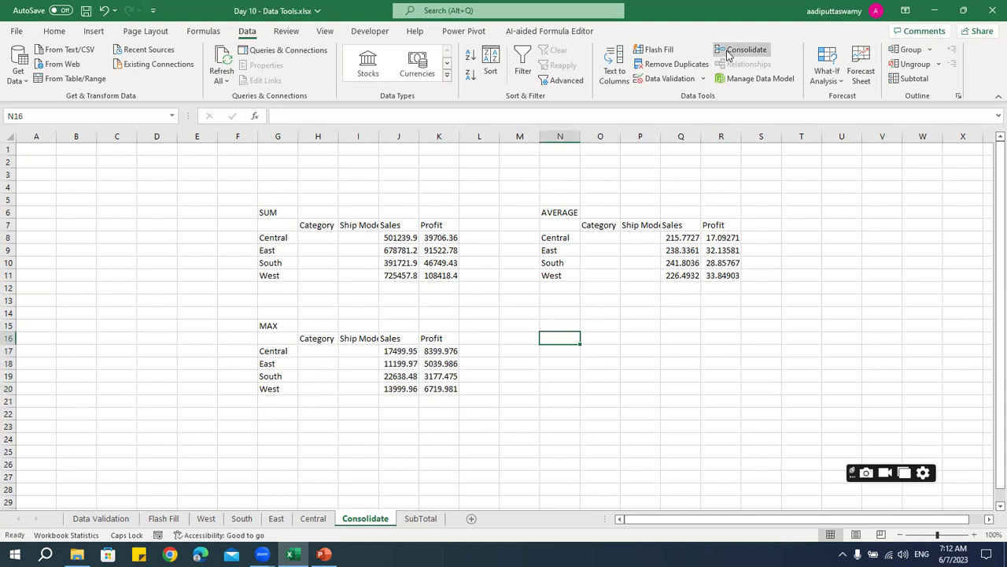
Step: Consolidate into N16 with the Min function and label it MIN in N15
click(739, 50)
click(492, 226)
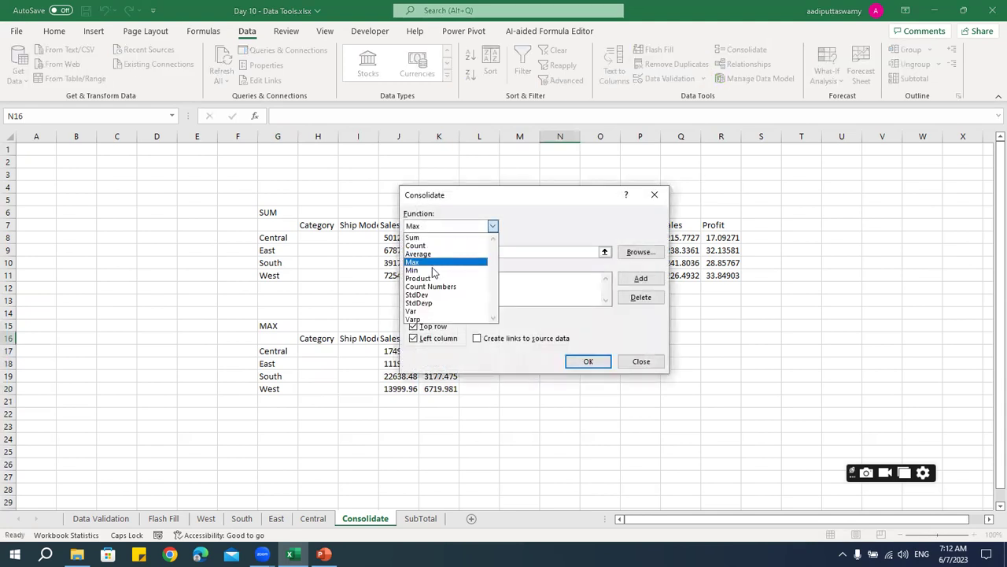
click(429, 276)
click(596, 363)
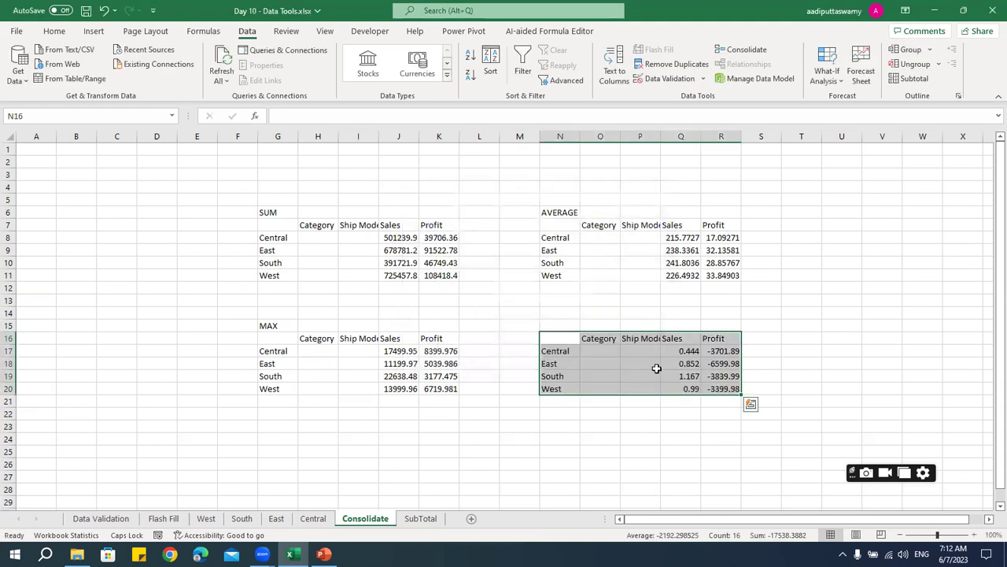
click(567, 322)
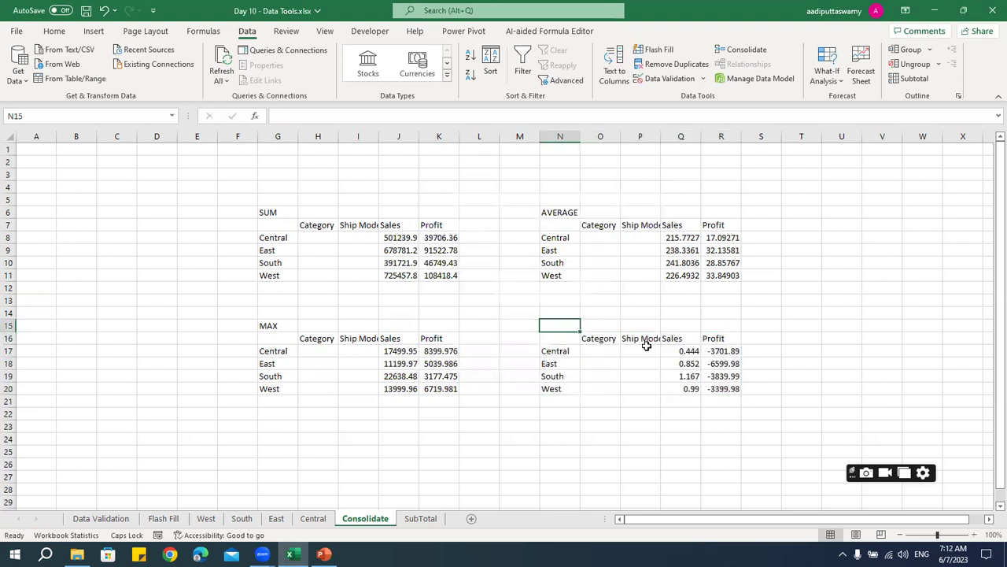
text(MIN)
key(Return)
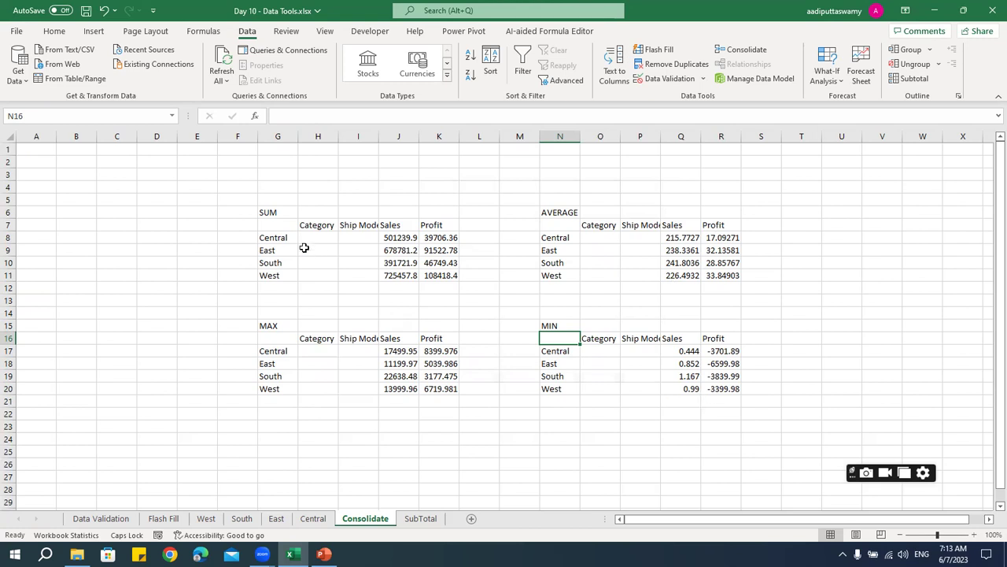
Step: Consolidate into G24 with the Count function to get per-region record counts
click(696, 366)
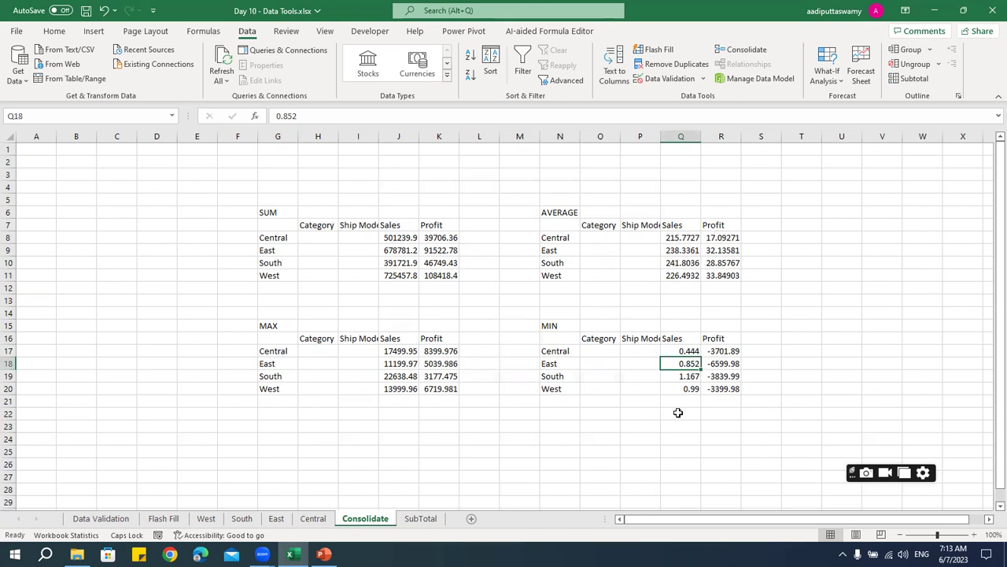
click(280, 440)
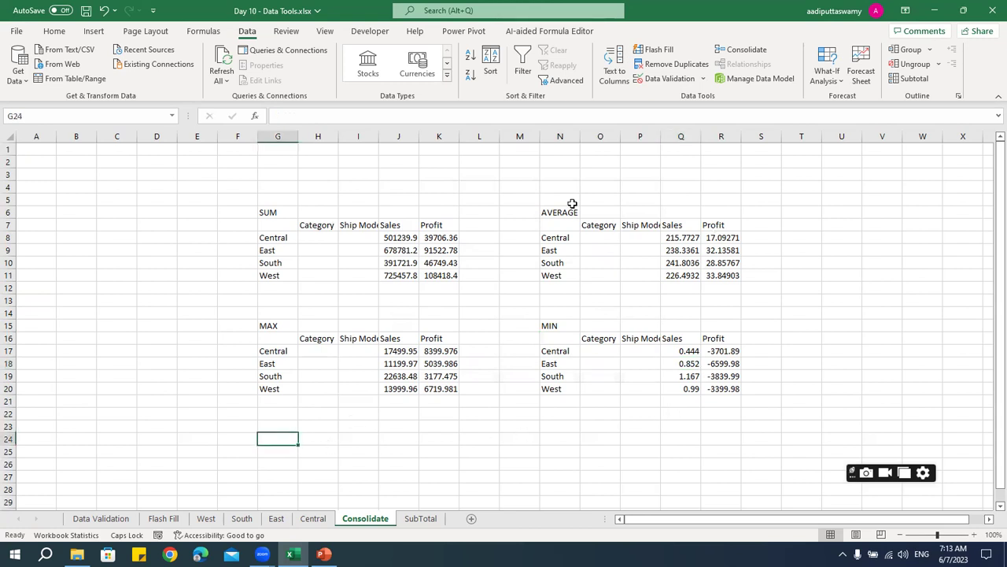
click(740, 51)
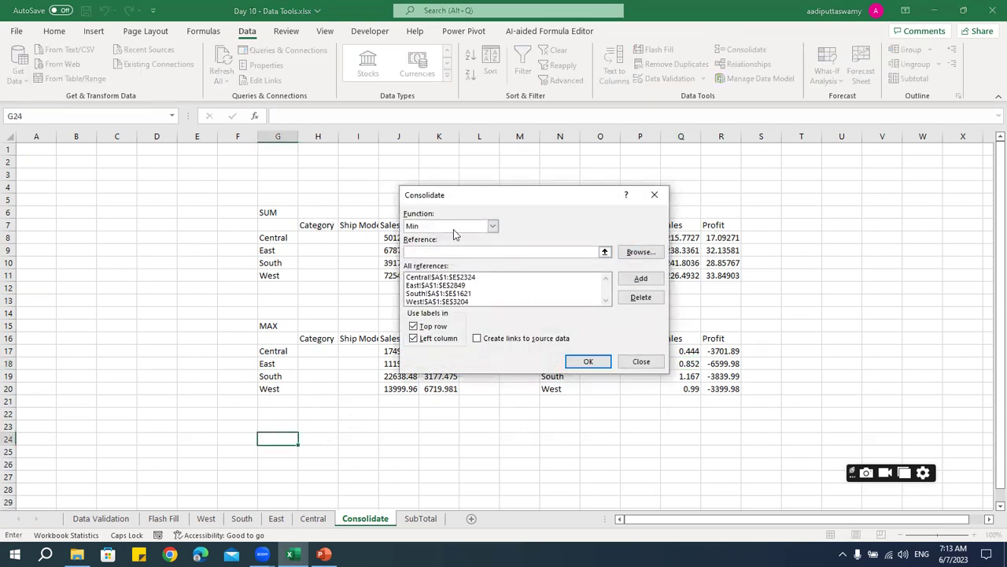
click(451, 226)
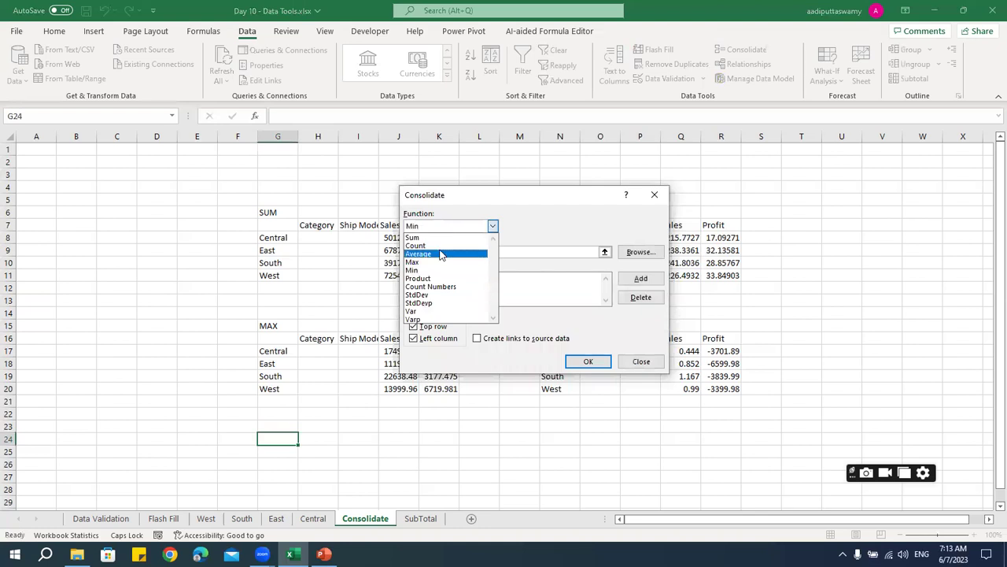
click(441, 247)
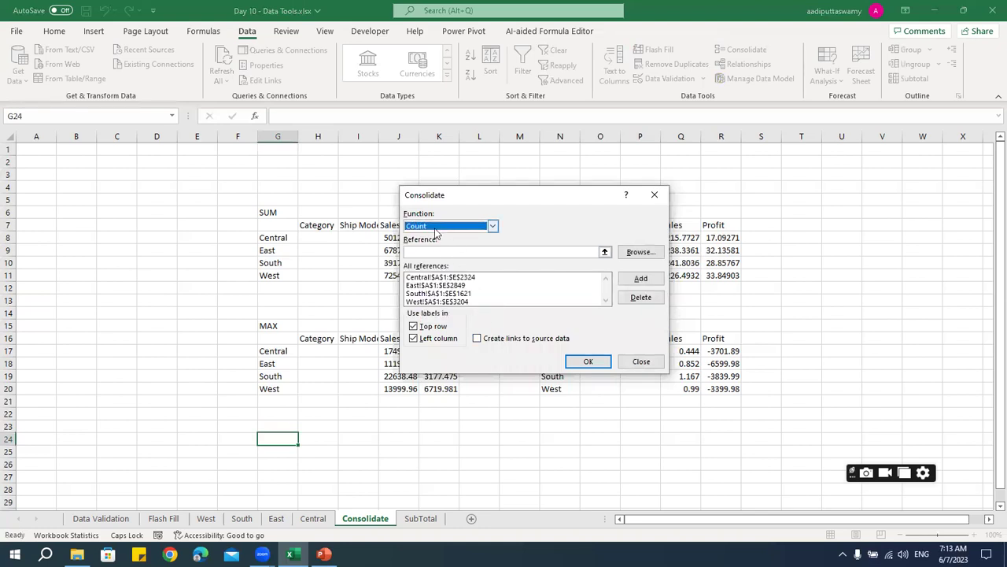
click(586, 364)
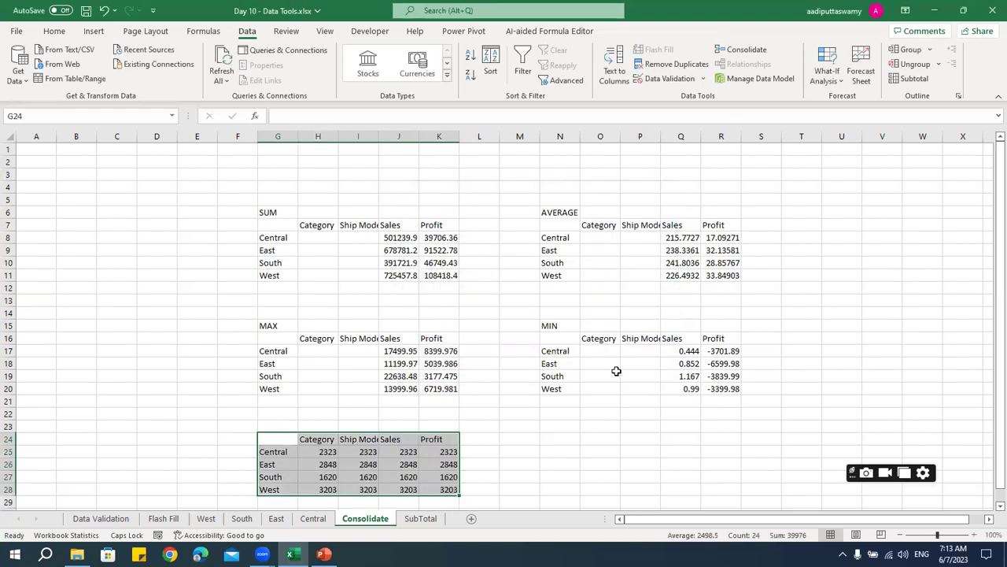
scroll(551, 371, down, 2)
drag(331, 376, 368, 411)
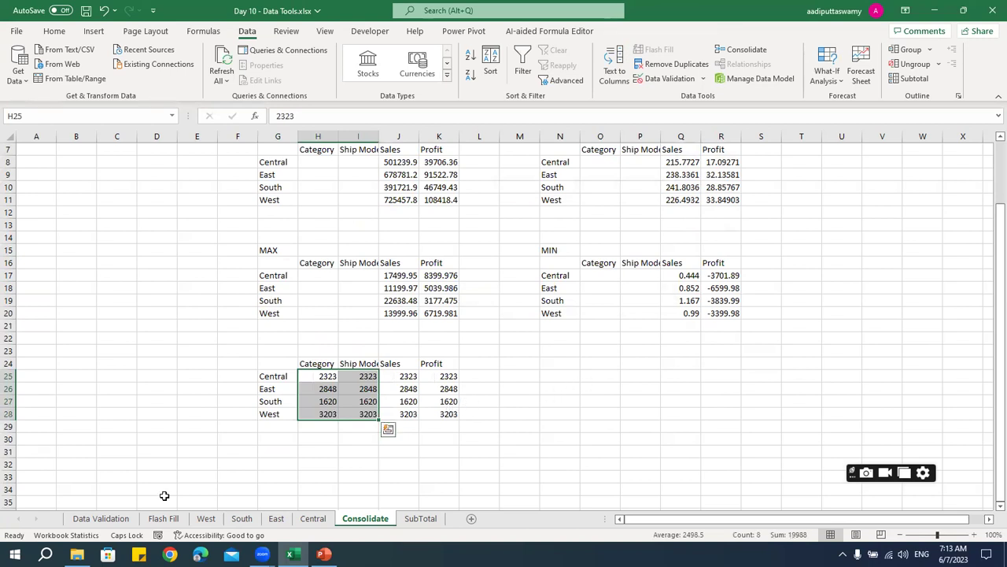
click(206, 520)
Step: Check the West Region column, then review the Count and MAX tables on Consolidate
click(180, 261)
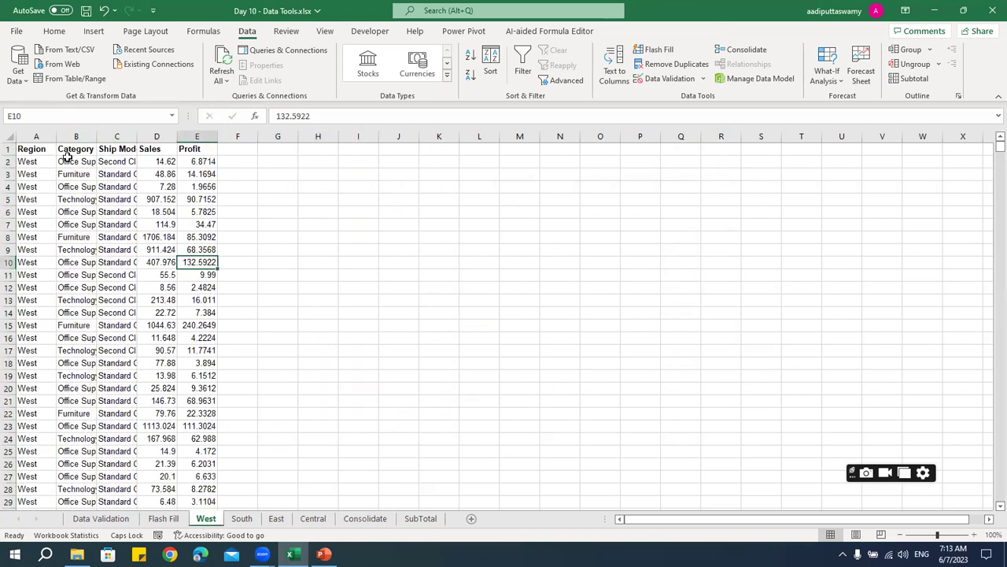
click(45, 136)
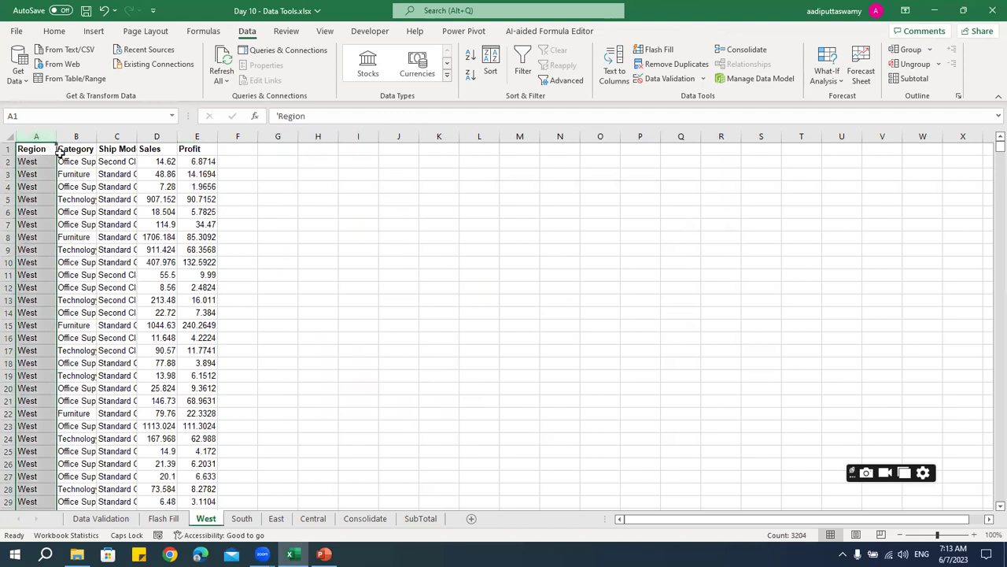
click(366, 517)
click(283, 381)
key(Down)
key(Down)
key(Up)
key(Up)
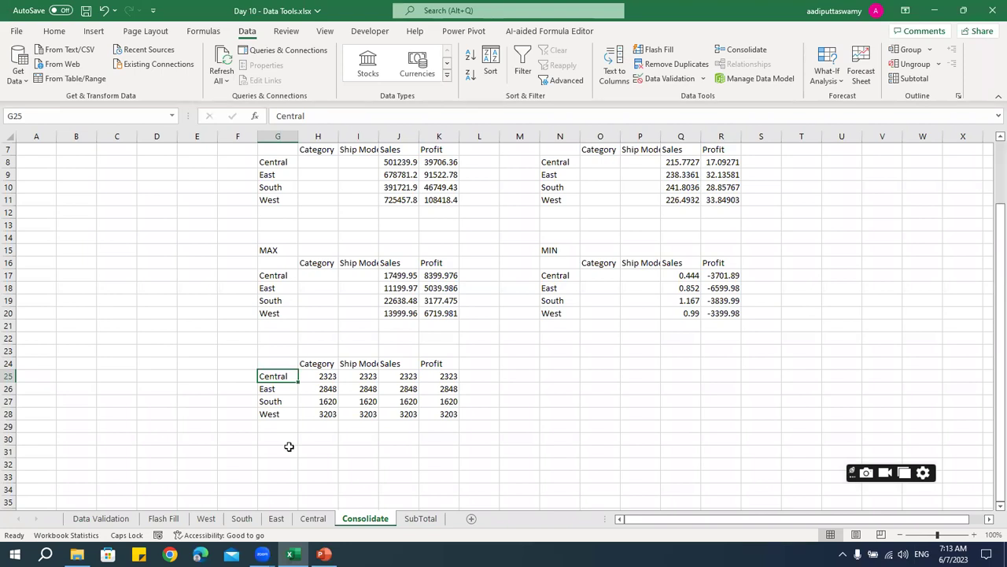
drag(400, 275, 445, 313)
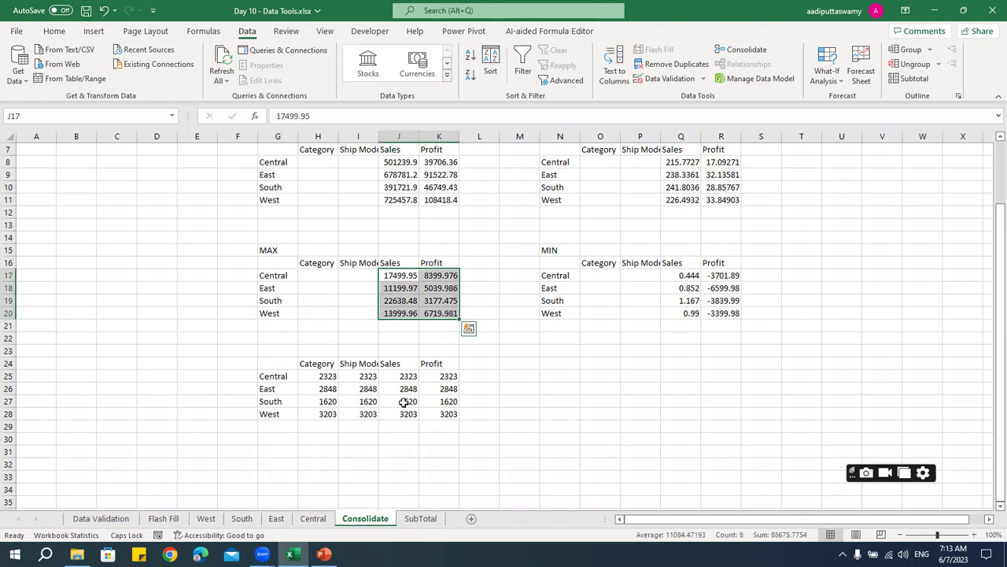
scroll(404, 403, up, 2)
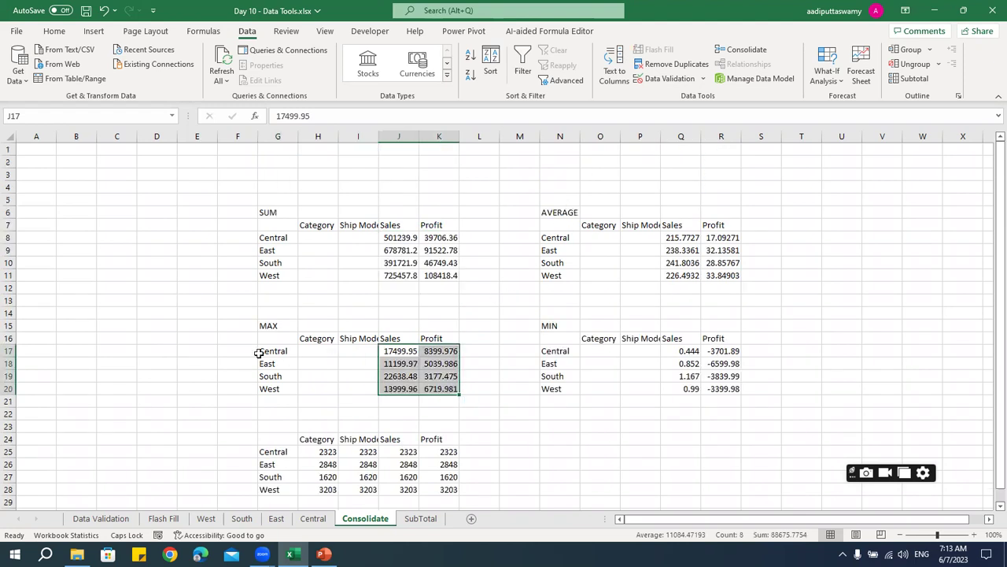
Step: Enter the title COUNT in cell G23 above the Count table
click(281, 426)
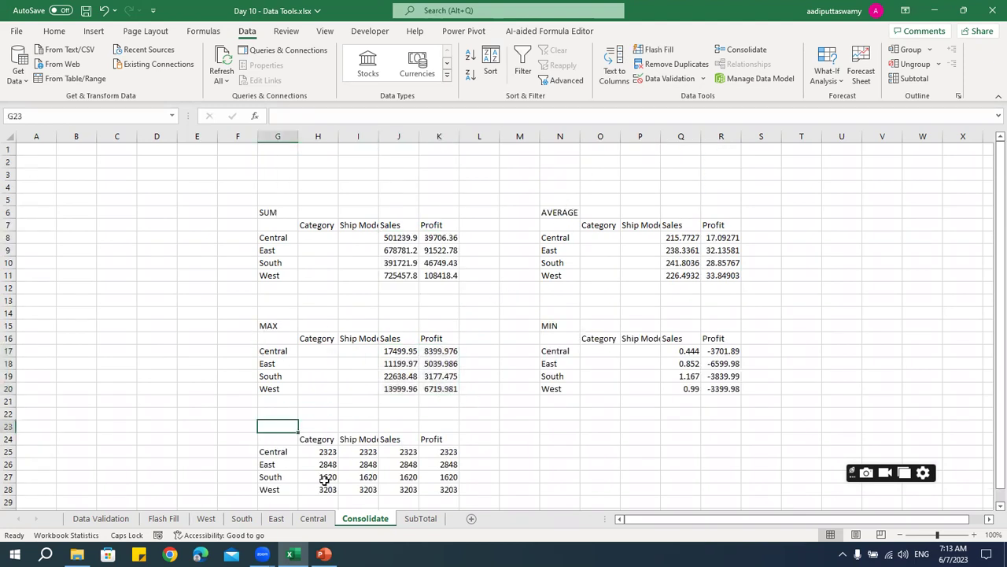
key(Caps_Lock)
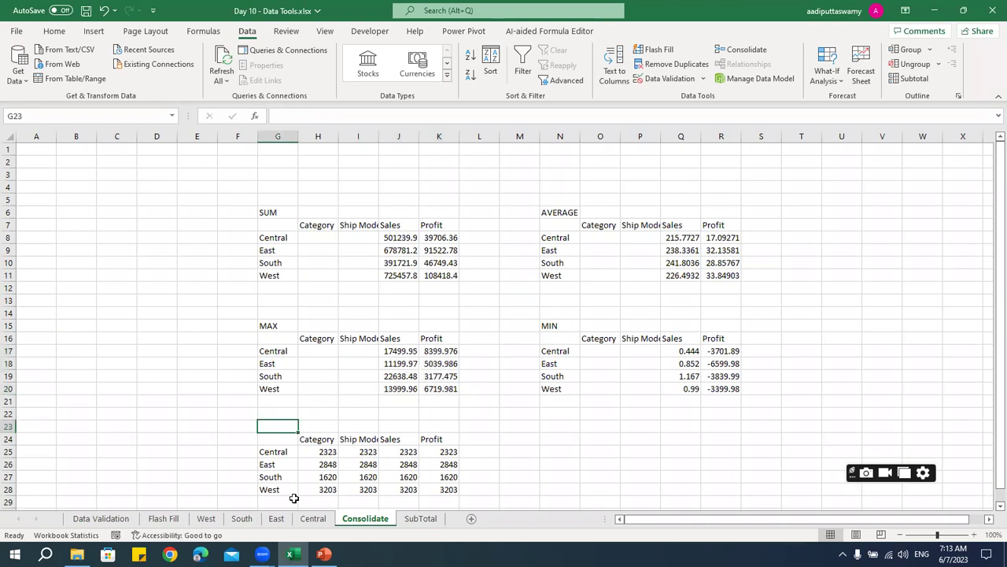
text(count)
key(BackSpace)
key(BackSpace)
key(BackSpace)
key(BackSpace)
key(BackSpace)
key(Caps_Lock)
text(COUNT)
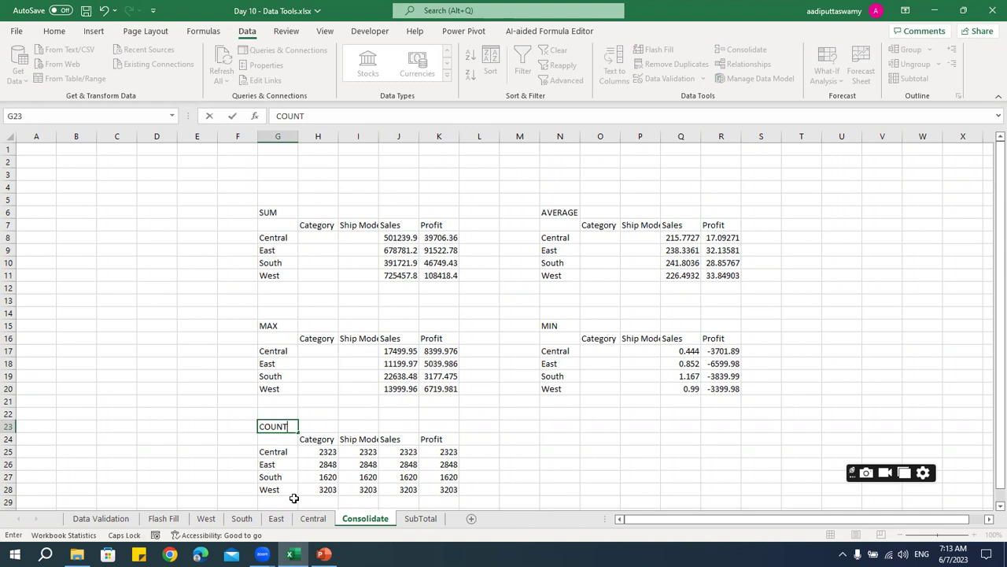
key(Return)
scroll(315, 488, down, 2)
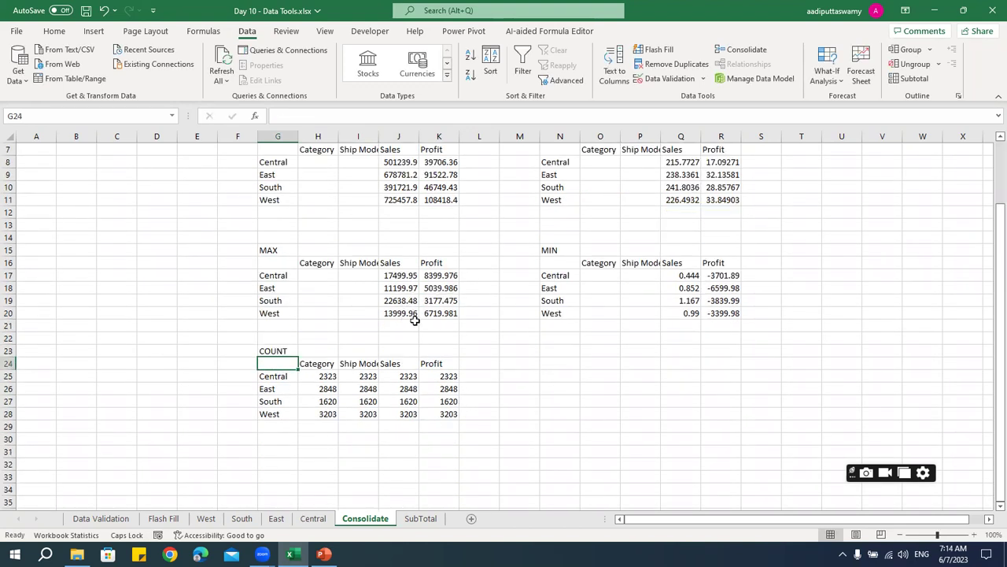
scroll(349, 285, up, 1)
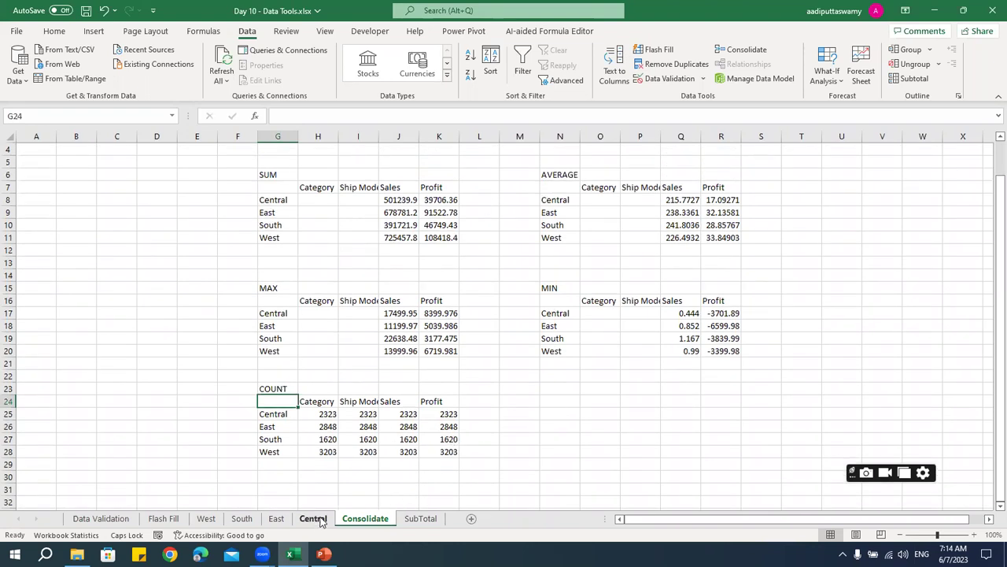
click(205, 518)
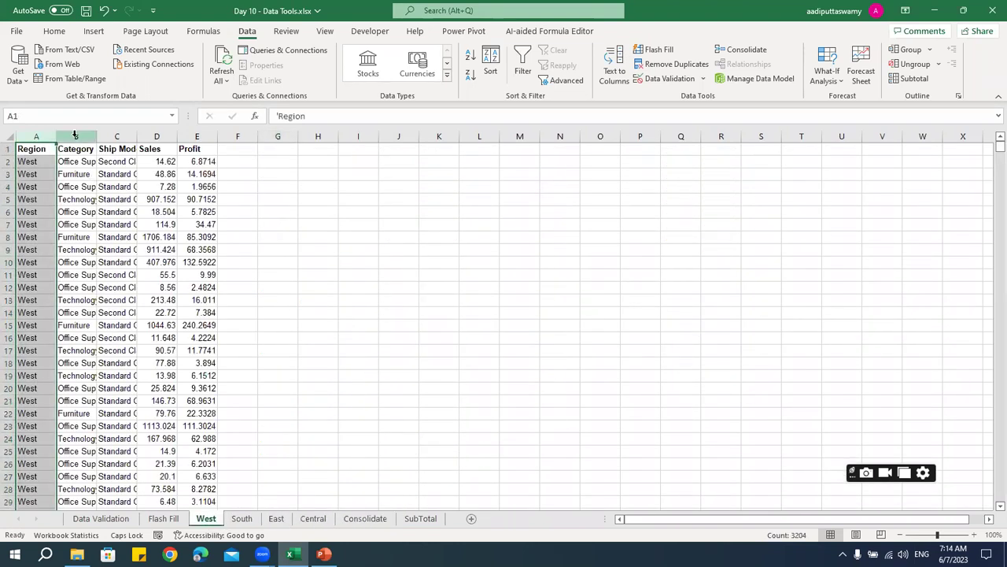
drag(76, 136, 116, 136)
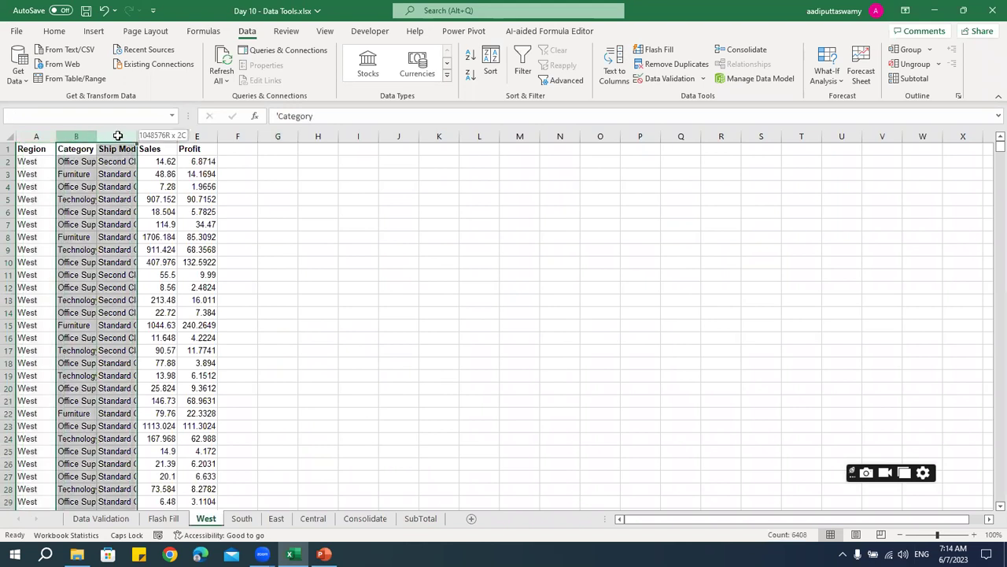
click(89, 175)
click(41, 132)
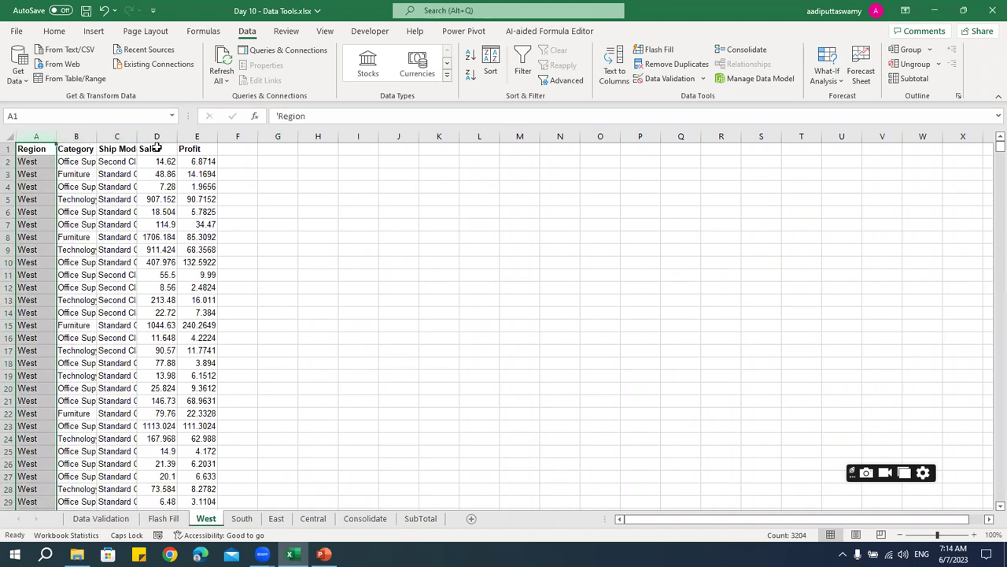
drag(157, 136, 398, 136)
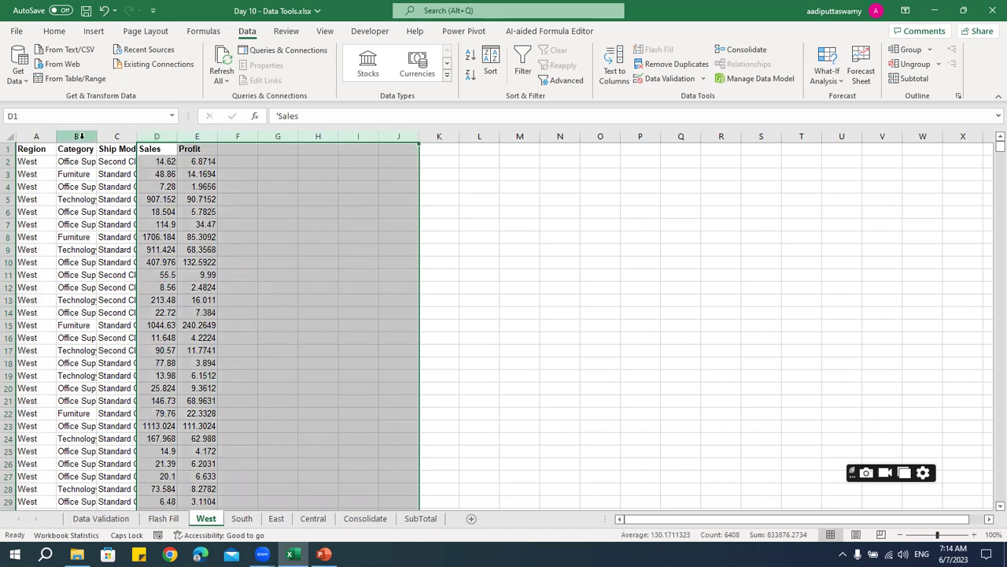
drag(79, 136, 119, 136)
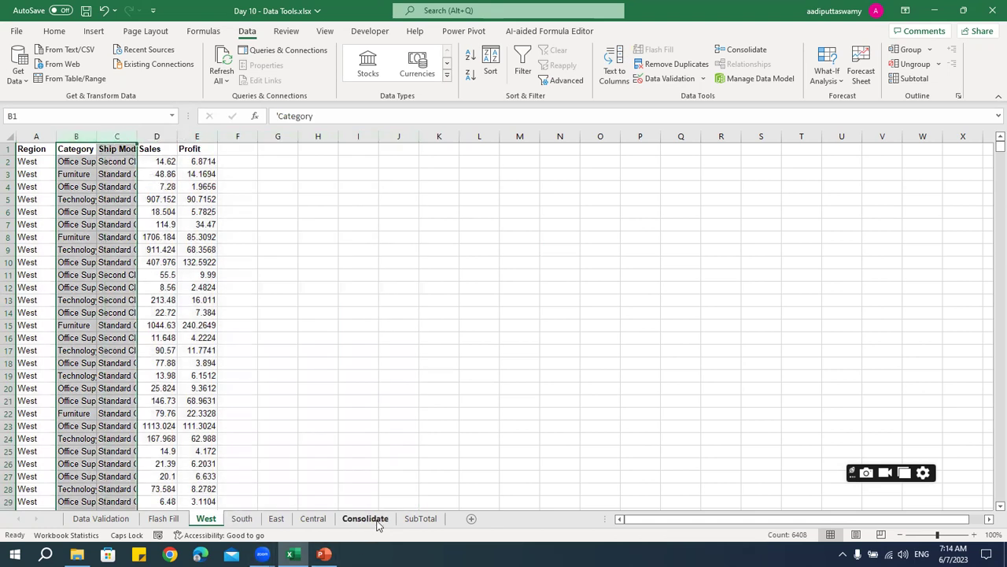
click(365, 520)
drag(319, 189, 366, 238)
key(ctrl+v)
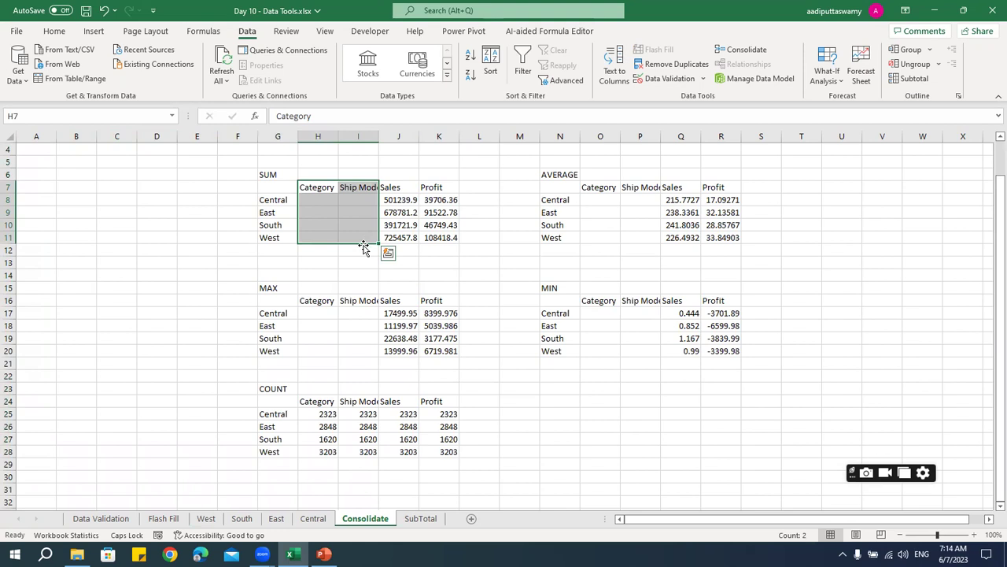
drag(326, 202, 359, 237)
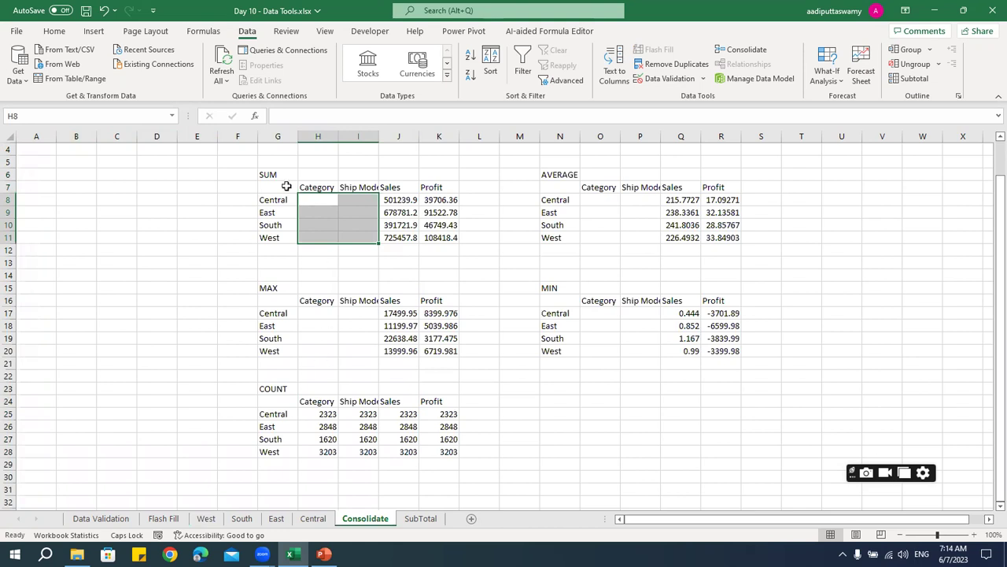
click(440, 377)
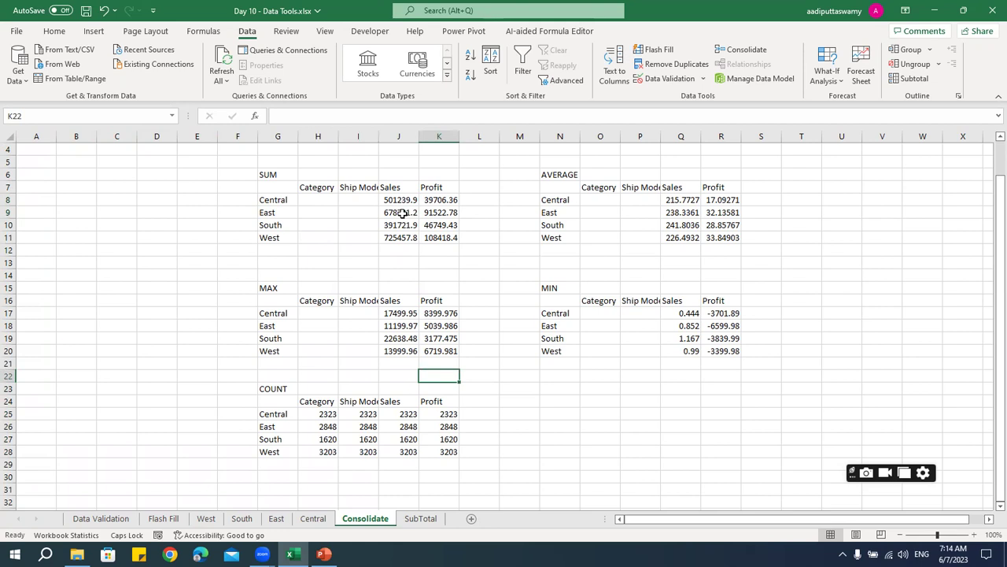
click(8, 138)
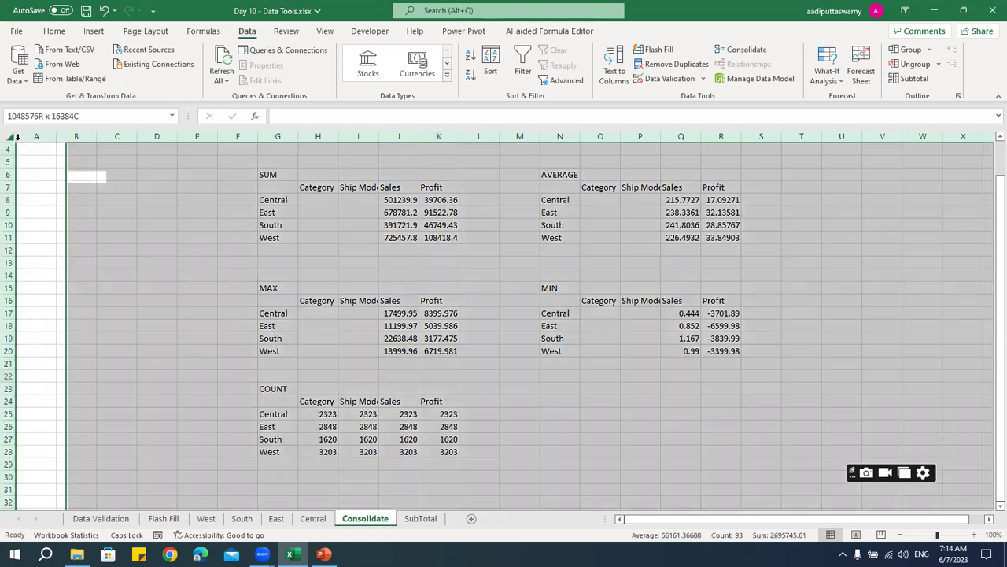
Step: Clear the Consolidate sheet and look over the Sales and Profit headers on the region sheets
key(Delete)
click(421, 289)
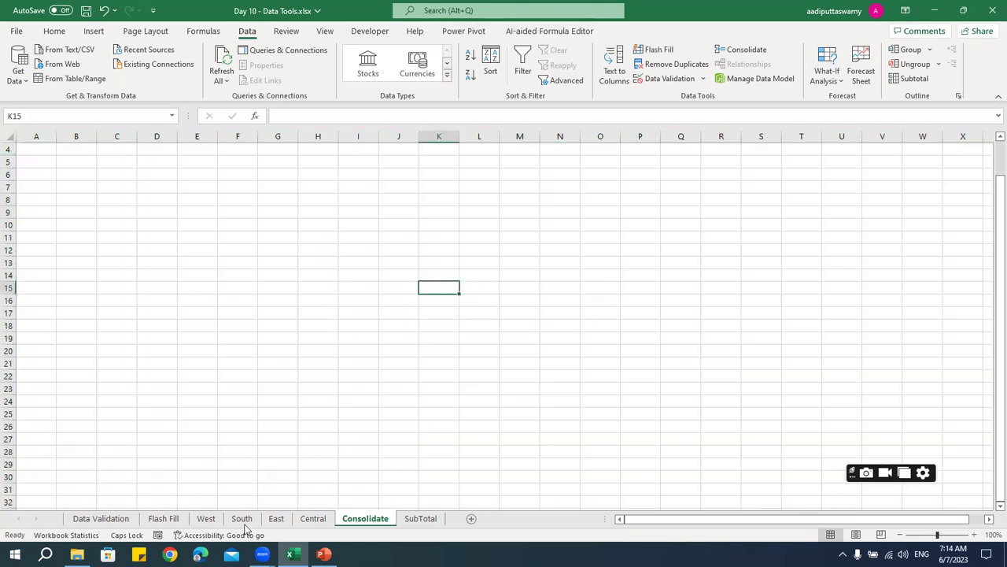
click(223, 520)
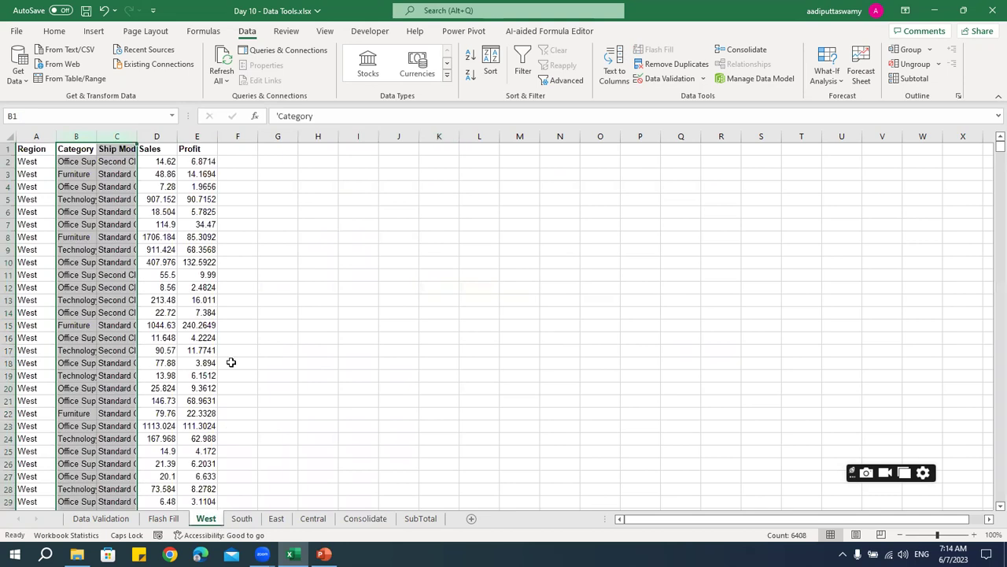
click(178, 150)
key(Left)
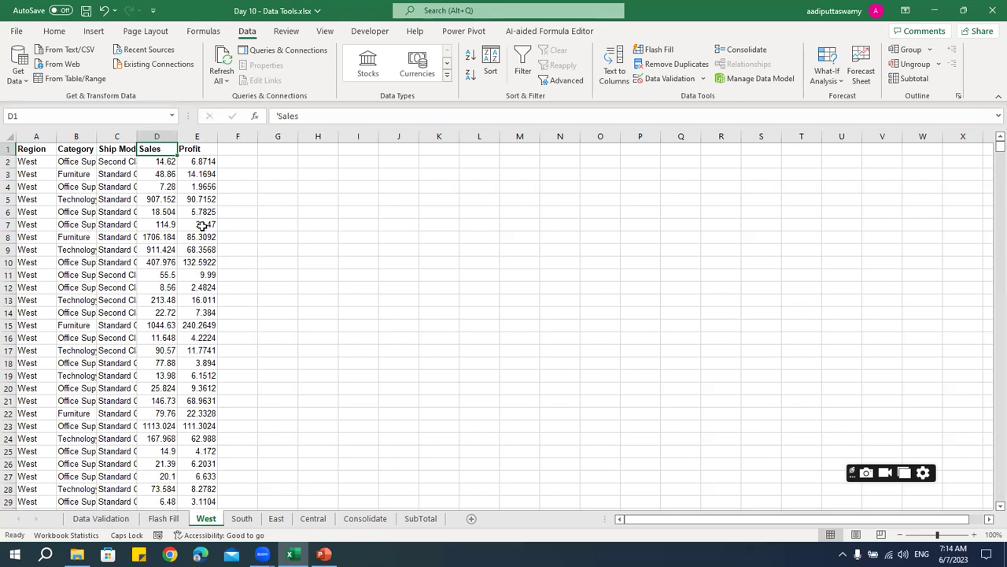
click(276, 517)
click(312, 518)
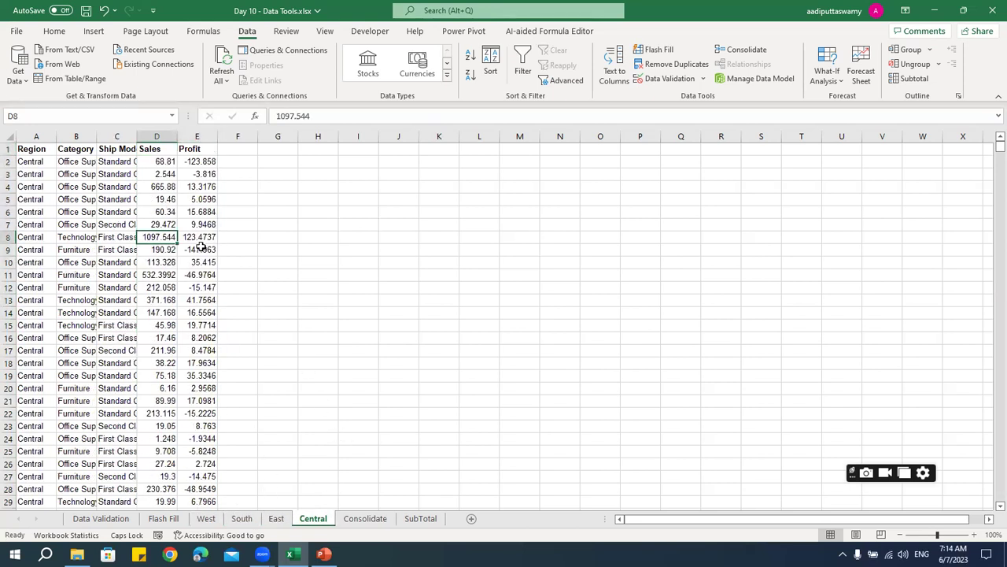
click(162, 149)
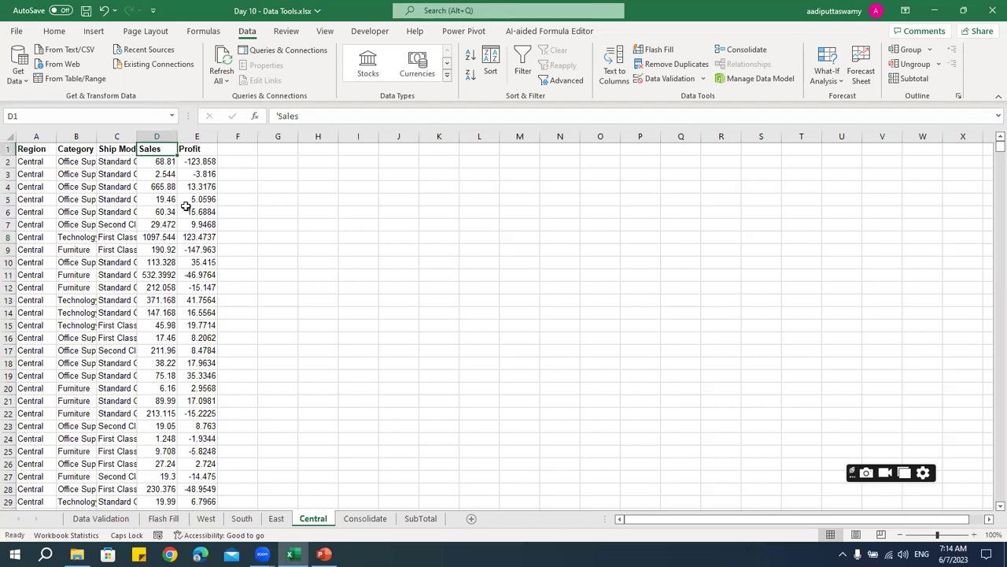
click(205, 518)
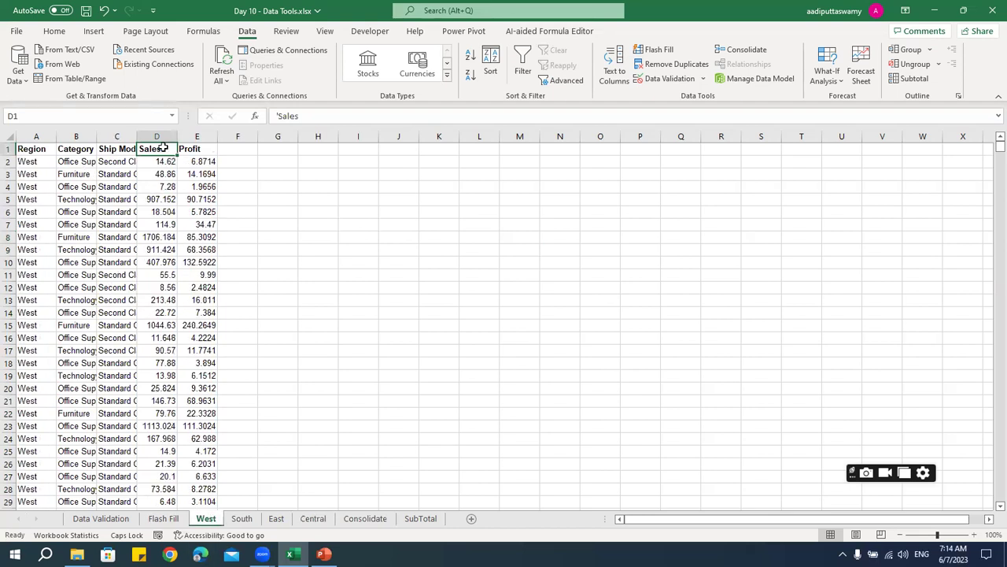
Step: Rename the Sales header in D1 to 'Sale' on the West and South sheets
double_click(162, 148)
key(Return)
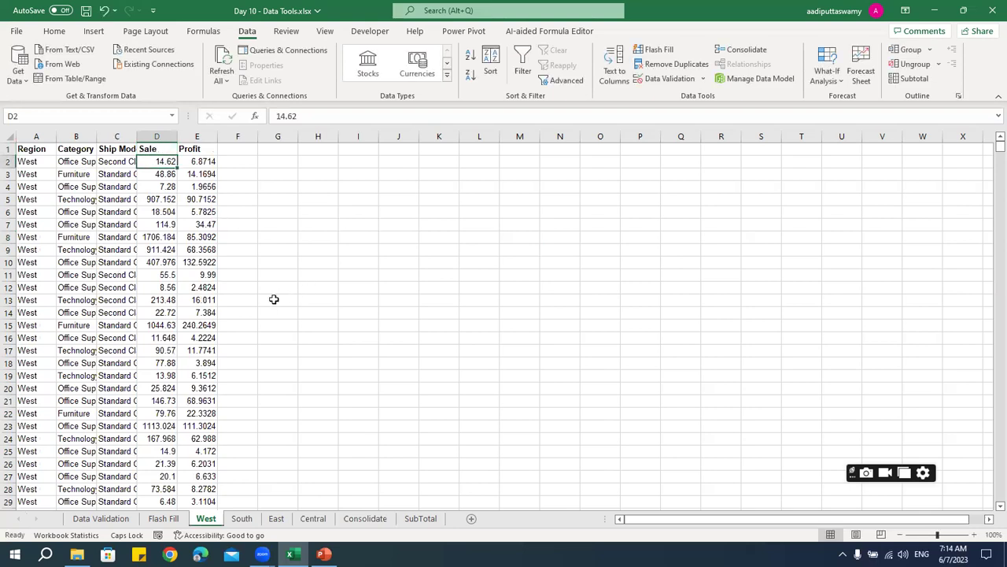
click(208, 148)
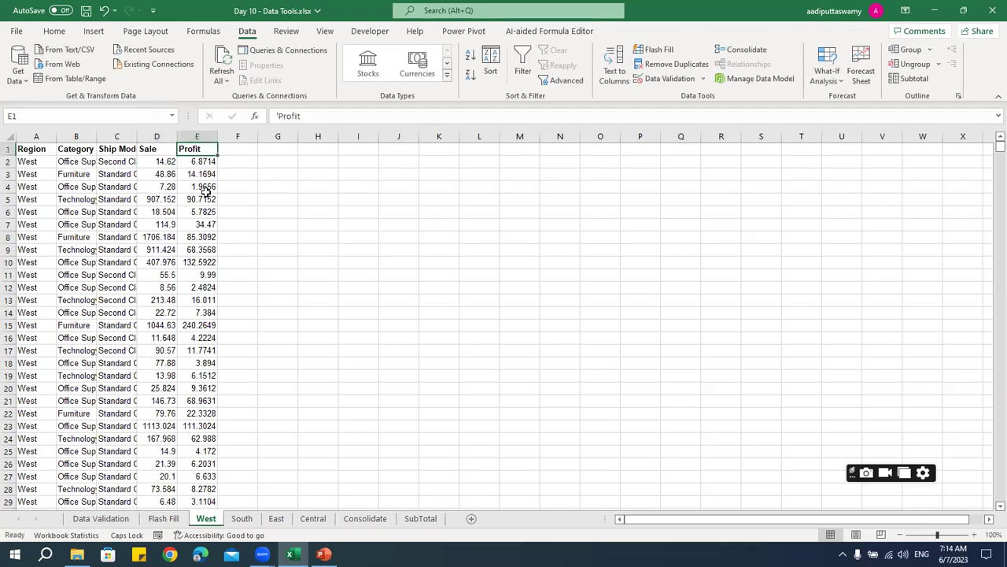
click(242, 518)
double_click(163, 148)
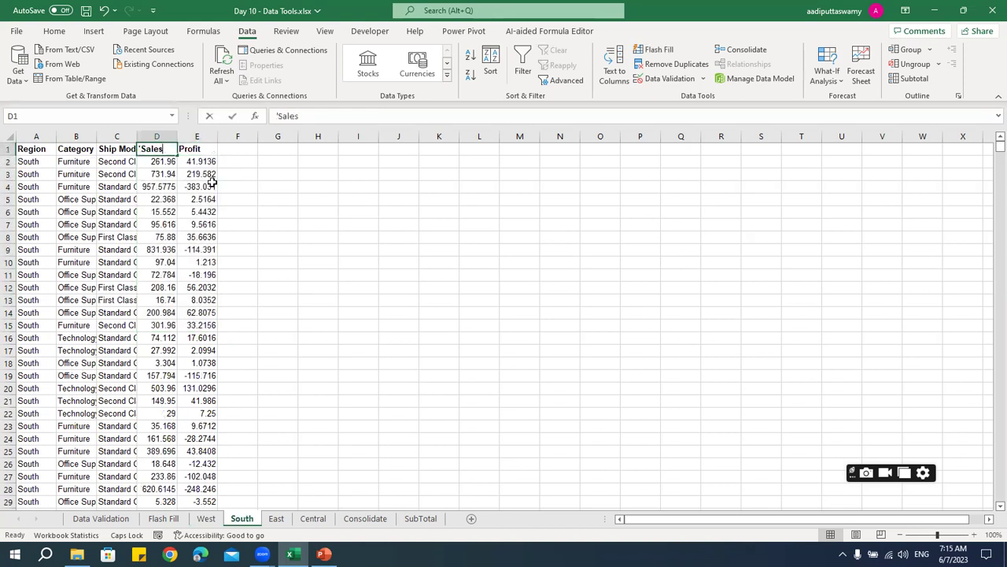
key(BackSpace)
key(Return)
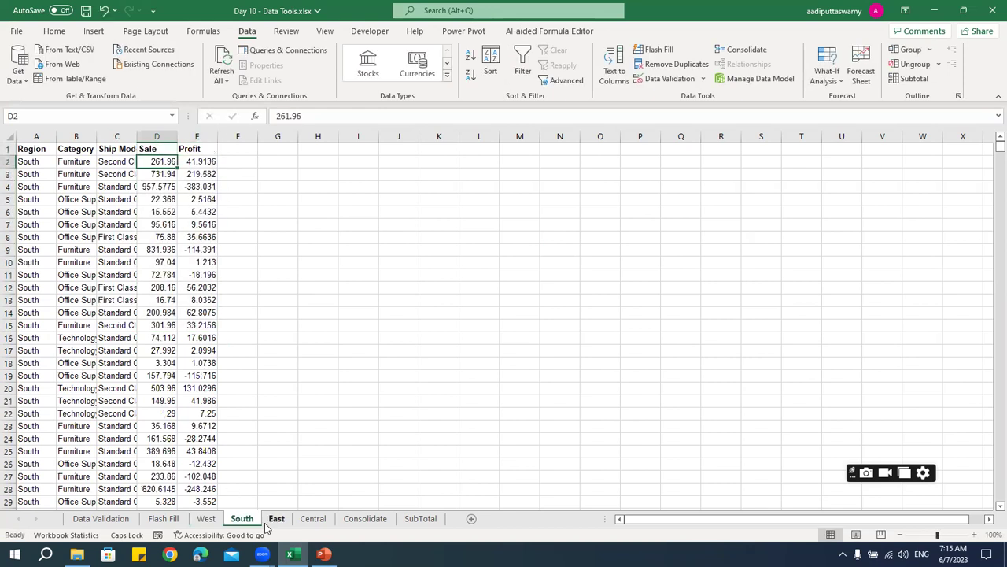
Step: Rename the East sheet's Profit header in E1 to 'Profits', fixing stray typed letters
click(276, 518)
click(168, 149)
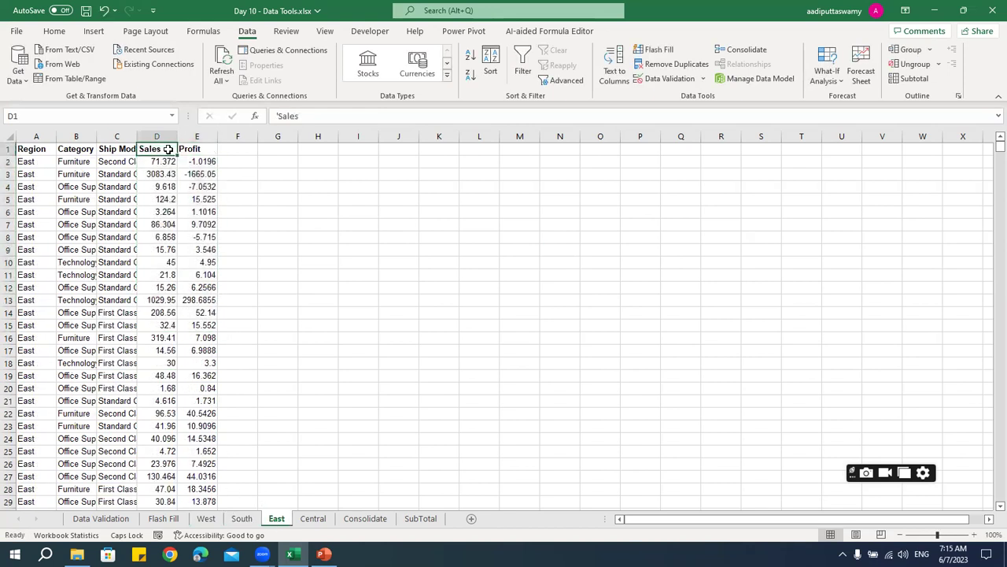
double_click(211, 150)
text(S)
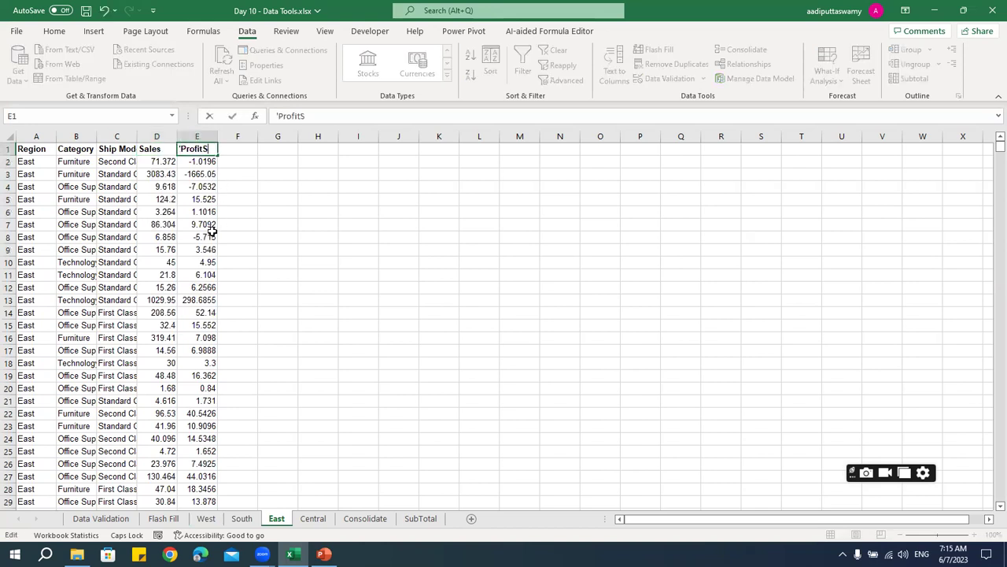
click(207, 237)
key(Up)
key(Up)
key(Up)
key(Up)
key(Up)
key(Up)
key(Up)
key(F2)
key(BackSpace)
key(Caps_Lock)
text(sd)
key(Return)
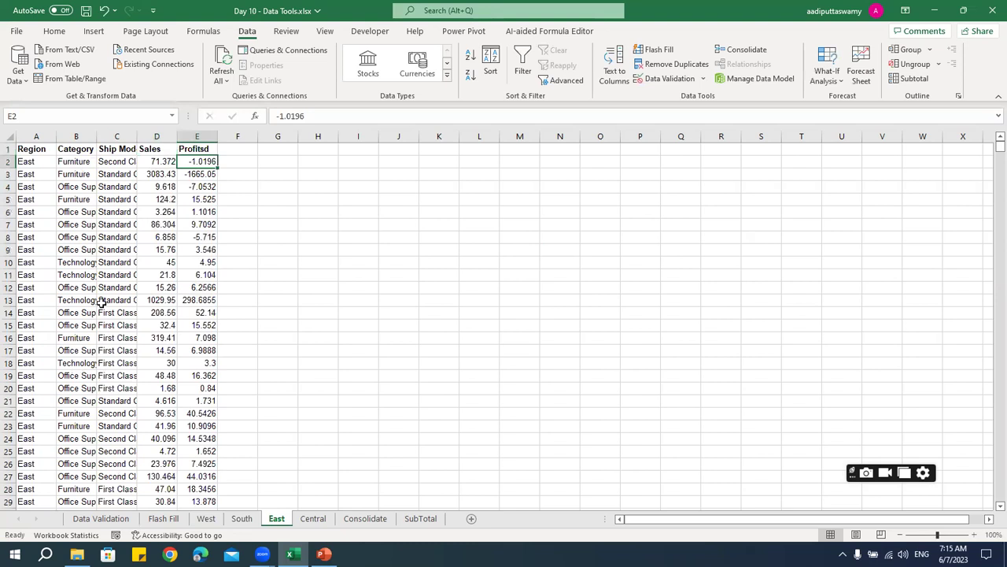
click(211, 150)
key(F2)
key(BackSpace)
key(BackSpace)
key(Return)
Step: Rename the Central sheet's Profit header in E1 to 'Profits'
click(313, 518)
click(198, 149)
key(F2)
text(s)
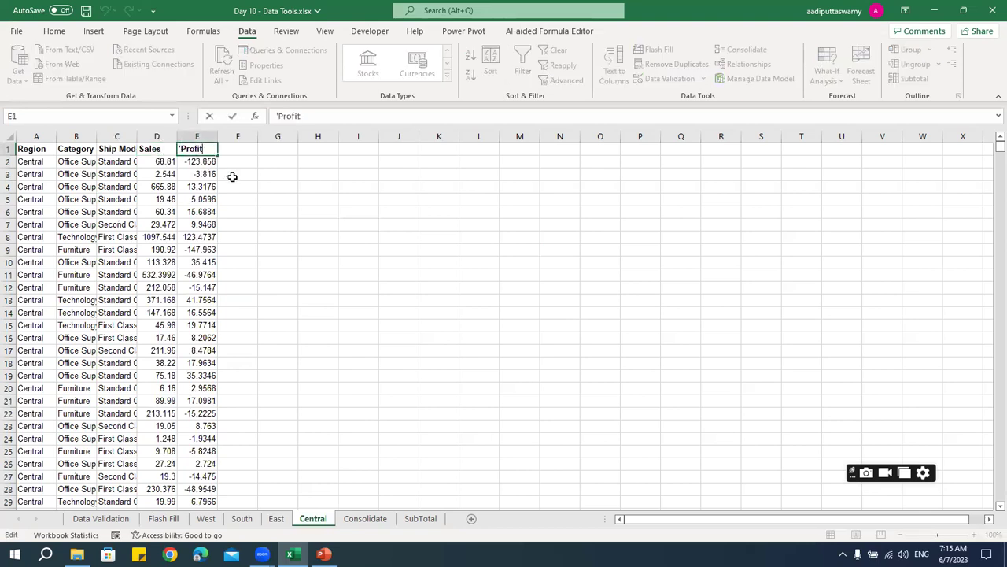
click(240, 235)
click(158, 212)
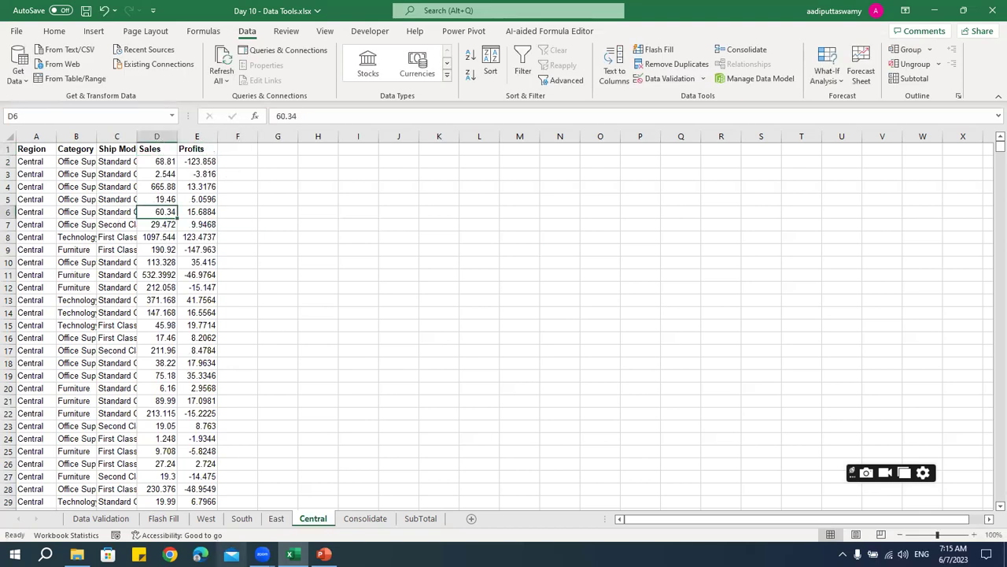
Step: Check the headers on West, South, East and Central, then return to Consolidate
click(206, 519)
click(244, 521)
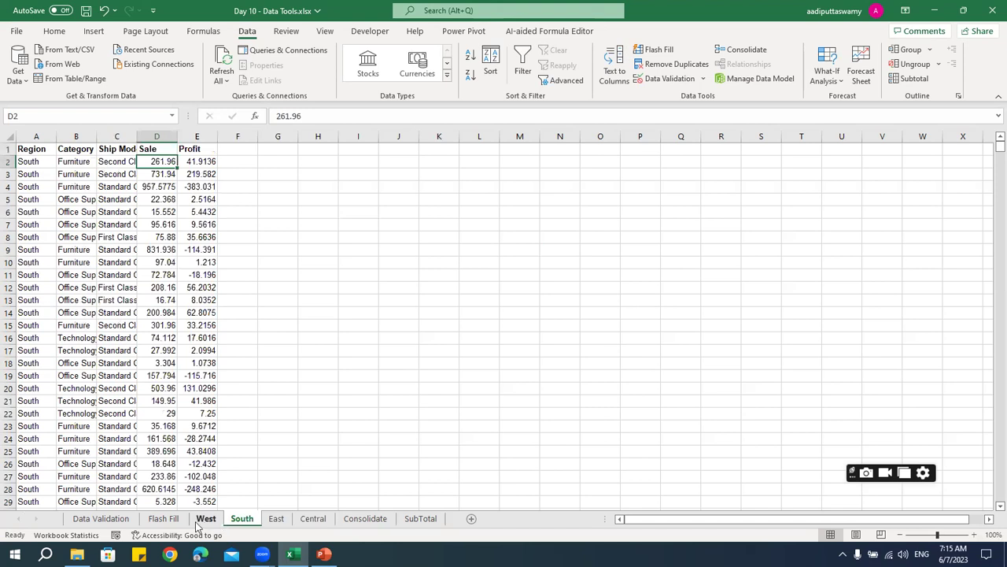
click(145, 288)
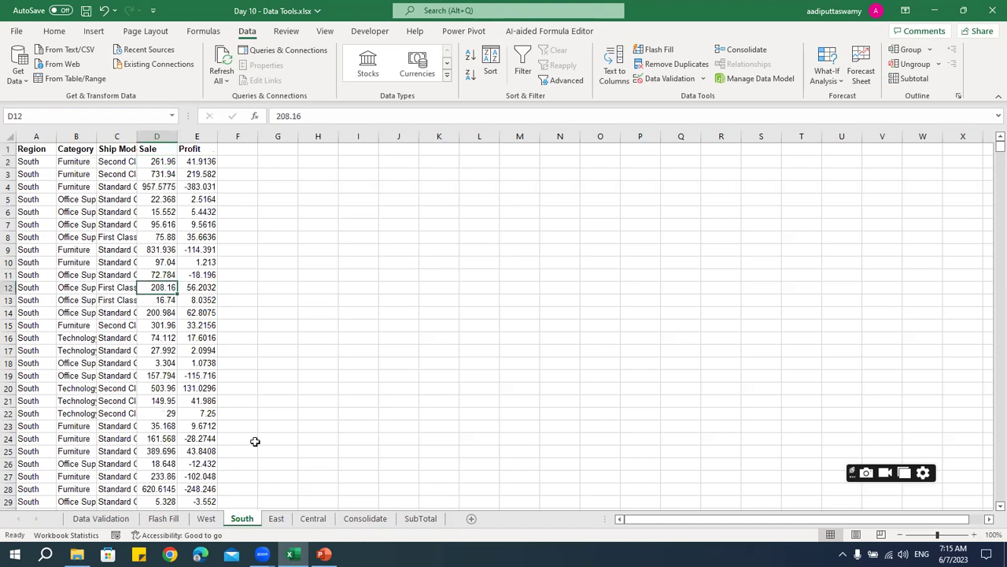
click(276, 521)
click(302, 521)
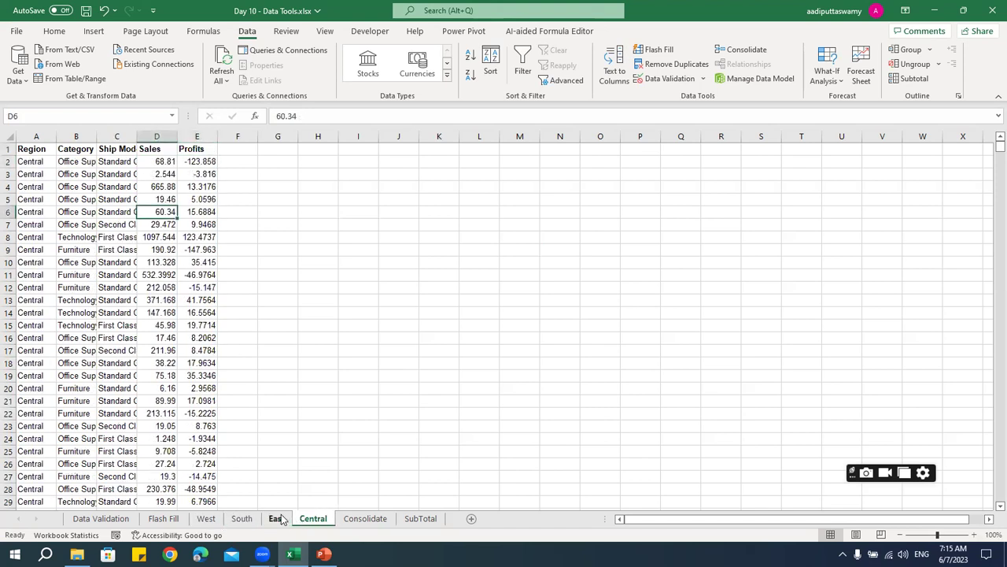
click(276, 520)
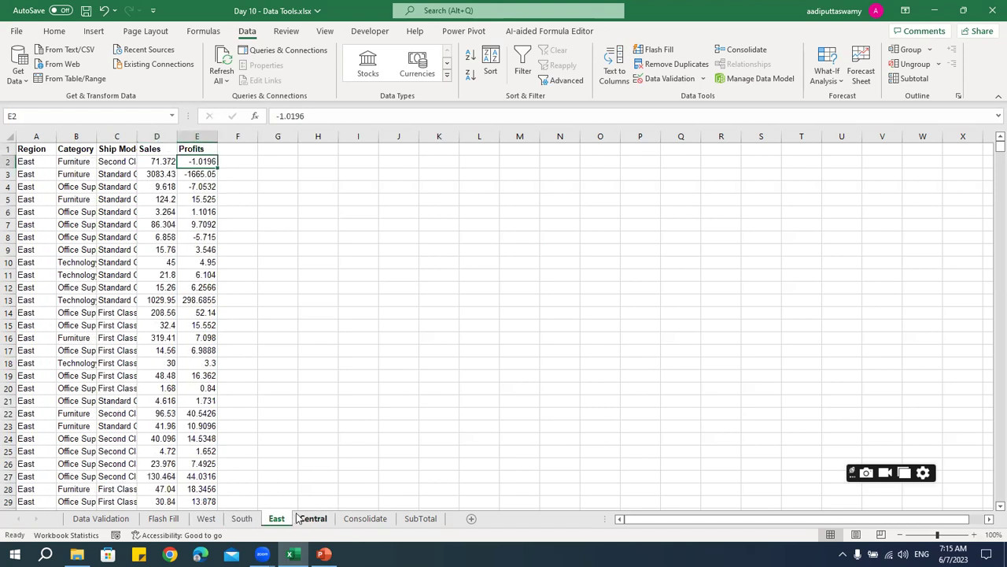
Step: Consolidate the four region sheets with Sum into G10, using top row and left column labels
click(260, 226)
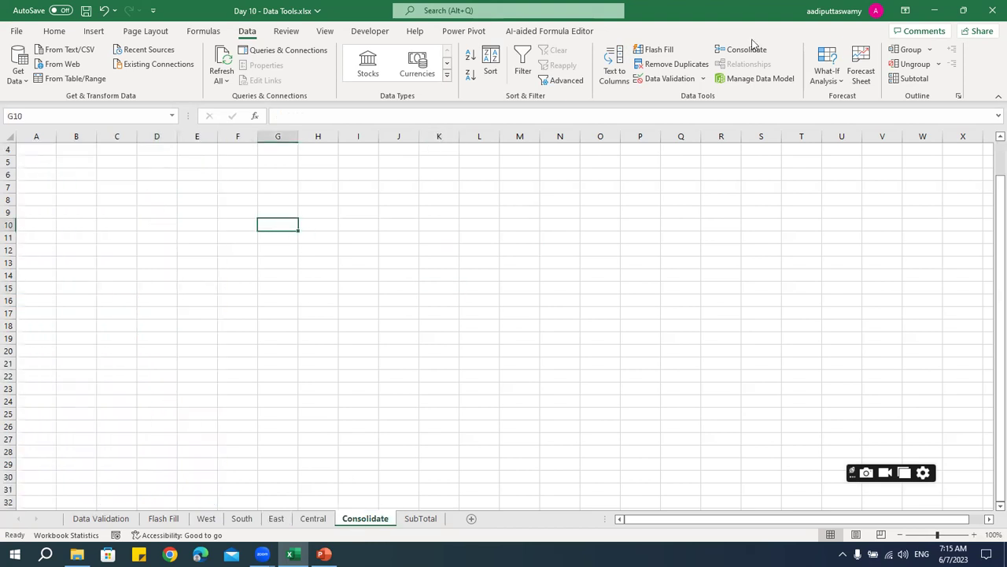
key(alt+a)
key(n)
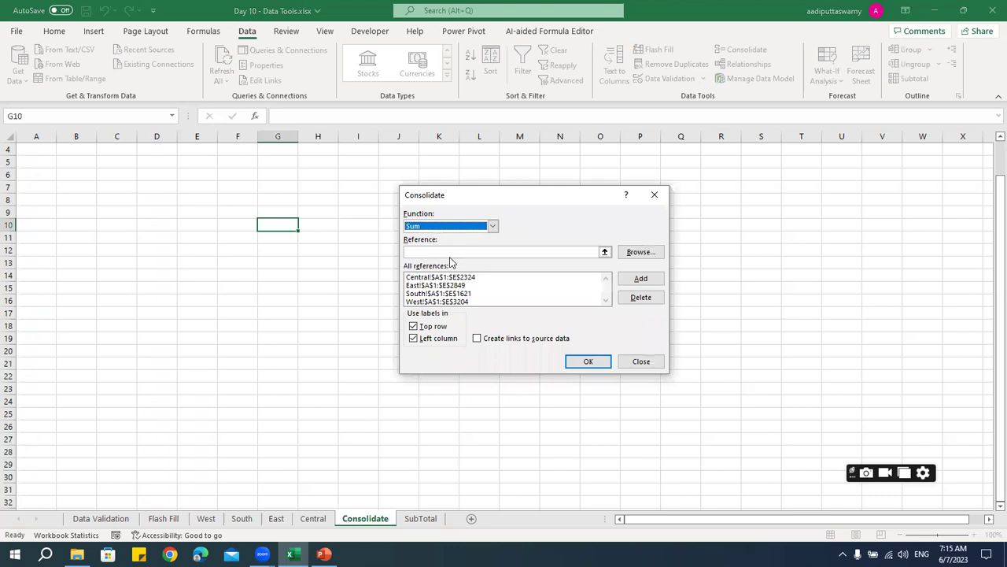
click(588, 361)
click(527, 362)
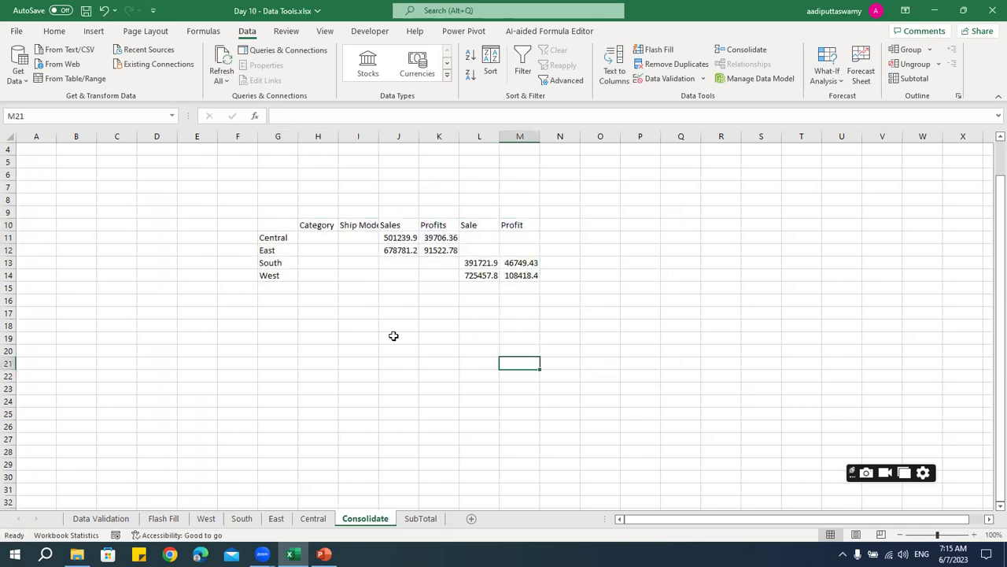
Step: Inspect the split result: Central/East under Sales/Profits, South/West under Sale/Profit
drag(394, 230, 437, 280)
click(471, 351)
click(392, 229)
click(434, 227)
click(476, 227)
drag(400, 225, 439, 276)
drag(474, 232, 523, 278)
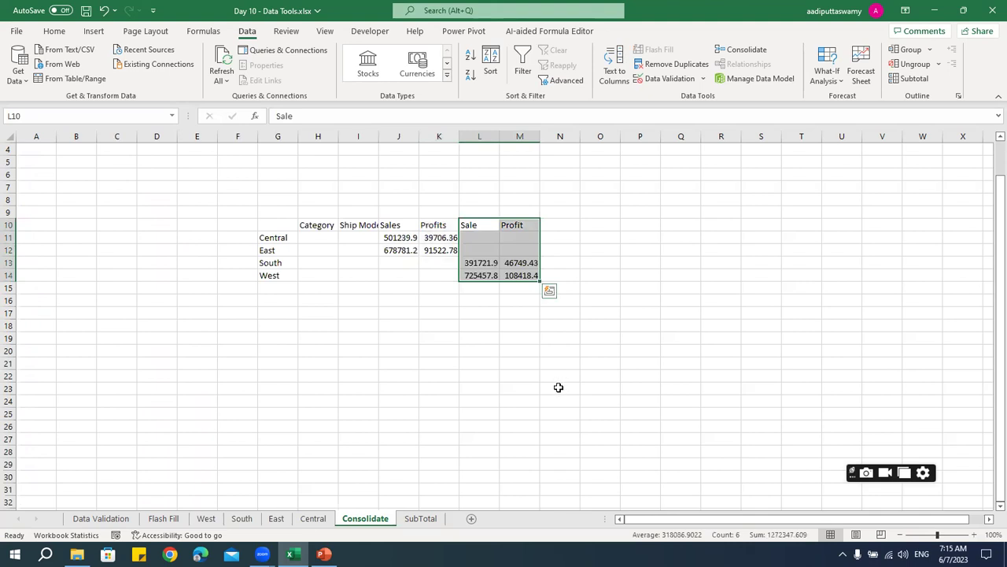
drag(398, 238, 424, 249)
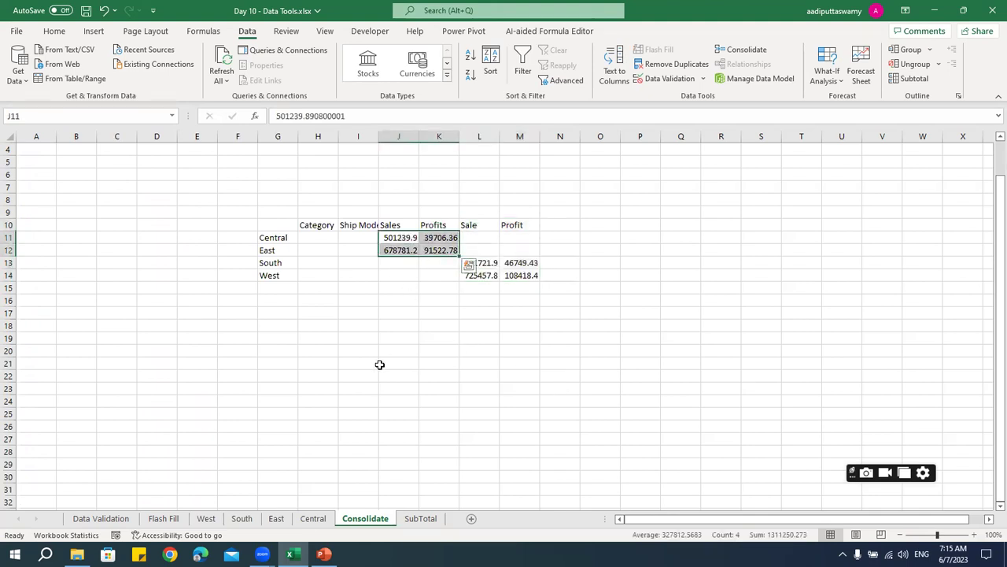
Step: Review the mismatched header cells J10 to M10, then select West's Sale header
drag(398, 224, 513, 225)
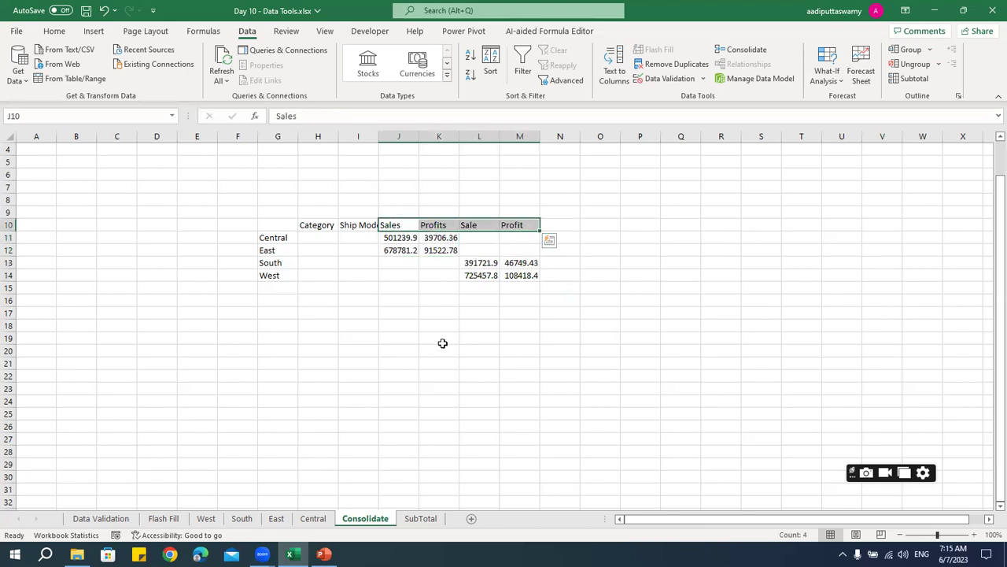
click(440, 225)
click(468, 225)
click(514, 227)
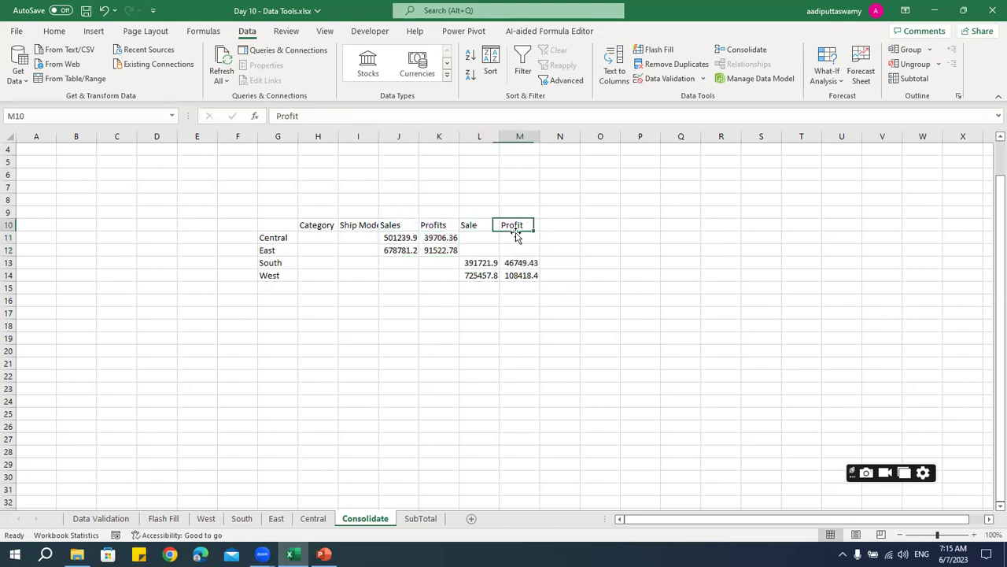
click(398, 228)
click(439, 227)
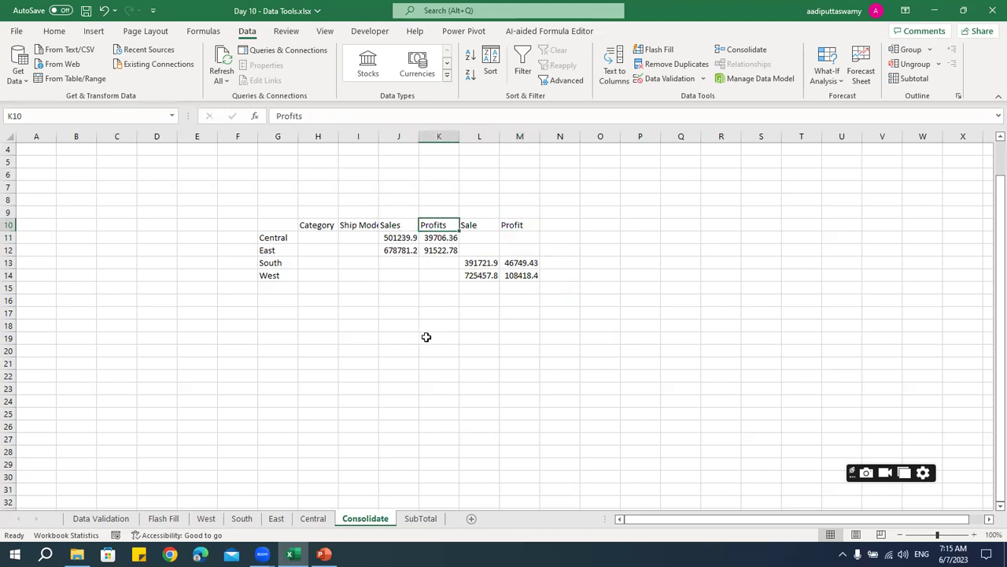
click(206, 519)
click(161, 148)
Step: Change the South sheet's Sale header in D1 back to 'Sales'
double_click(161, 148)
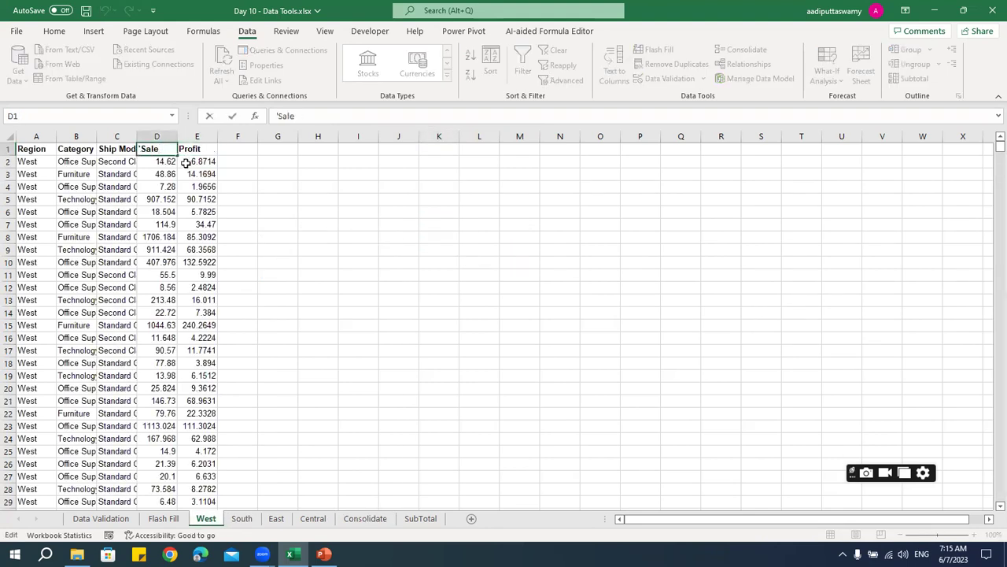
click(198, 262)
click(242, 519)
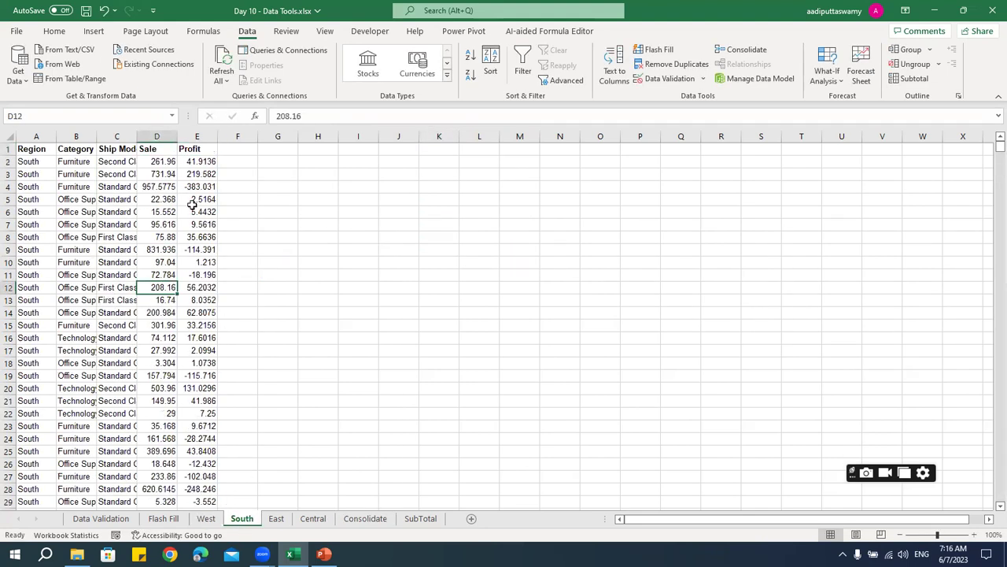
double_click(168, 150)
text(s)
click(201, 325)
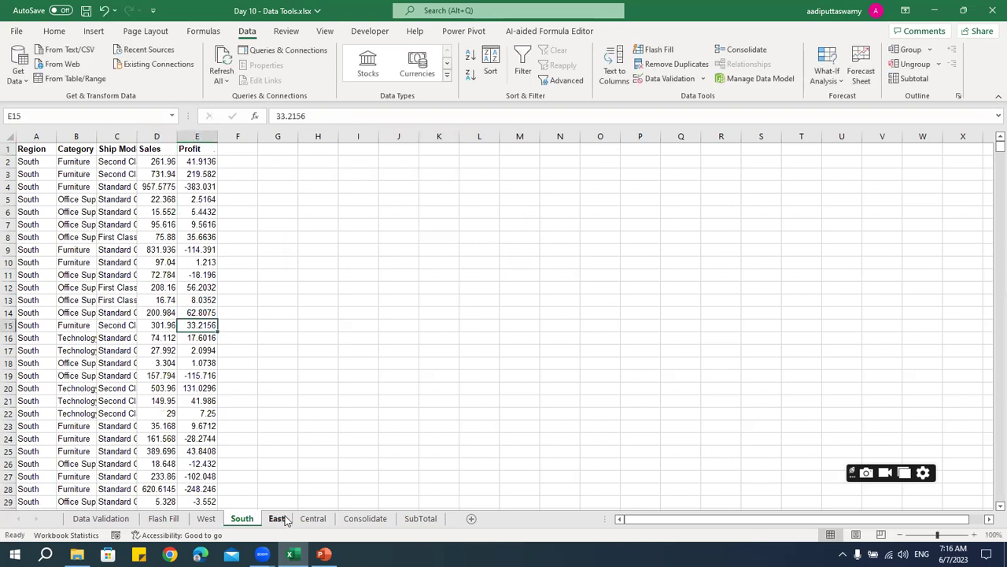
Step: Change the East and Central Profits headers in E1 back to 'Profit'
click(277, 518)
double_click(207, 148)
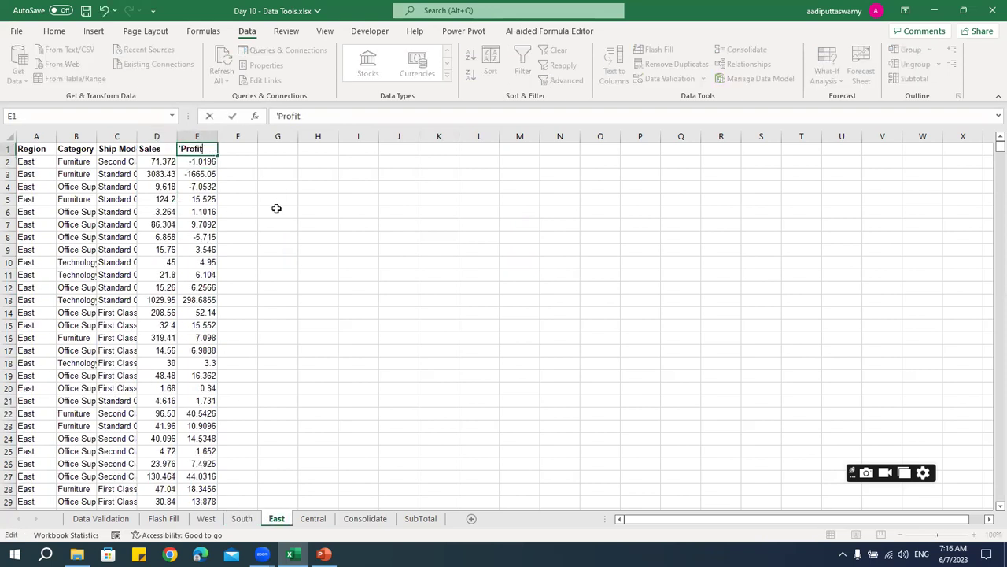
key(Return)
click(313, 519)
click(213, 148)
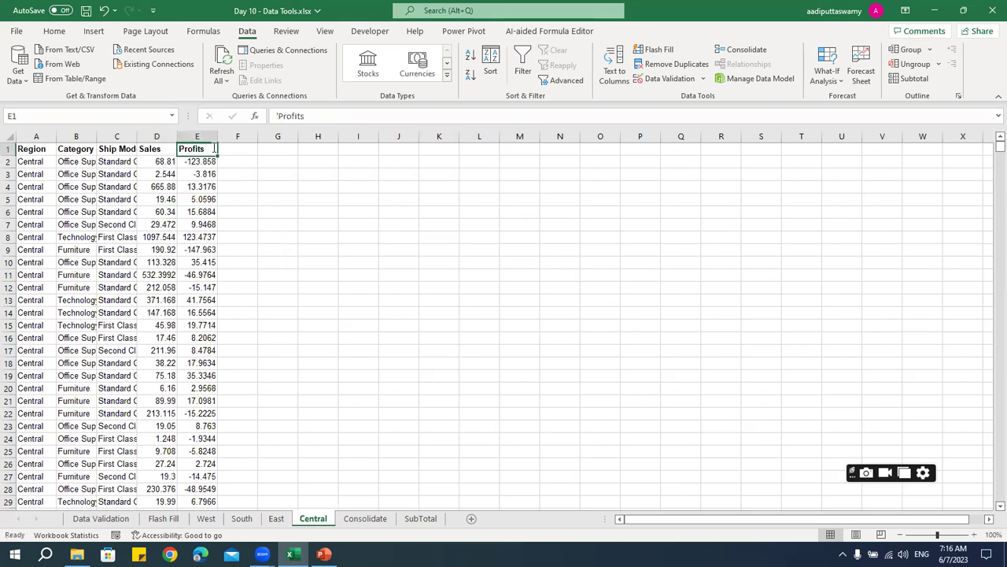
double_click(213, 148)
click(228, 248)
key(Left)
key(Left)
key(Up)
key(Up)
key(Up)
key(Up)
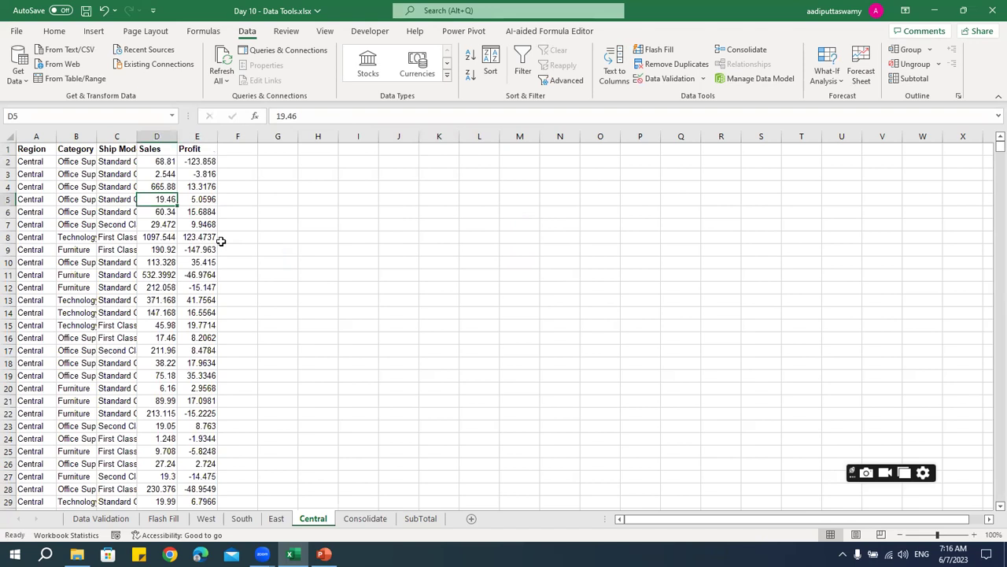
click(365, 518)
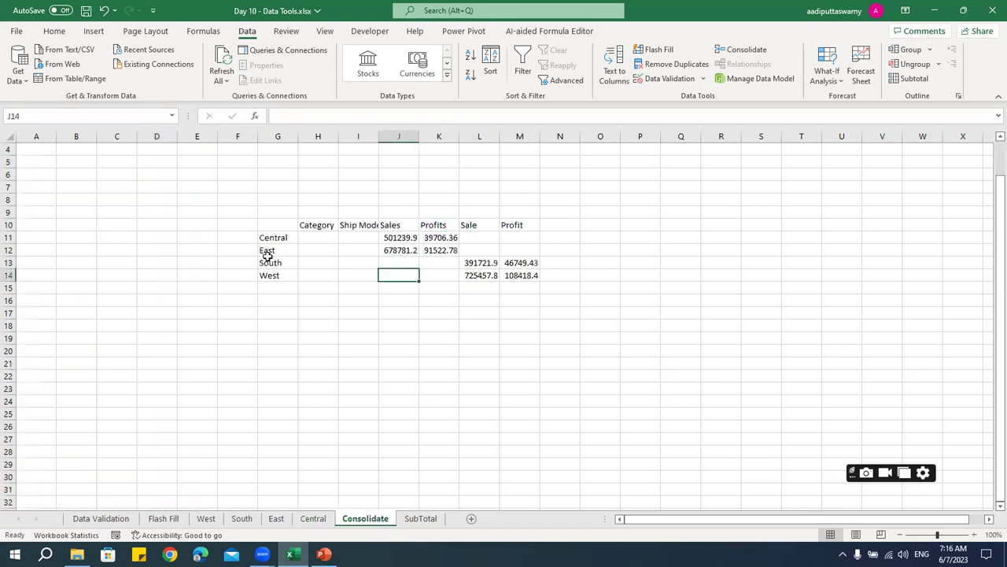
Step: Clear the Consolidate sheet and re-run the Sum consolidation into G10 with single Sales and Profit columns
click(10, 136)
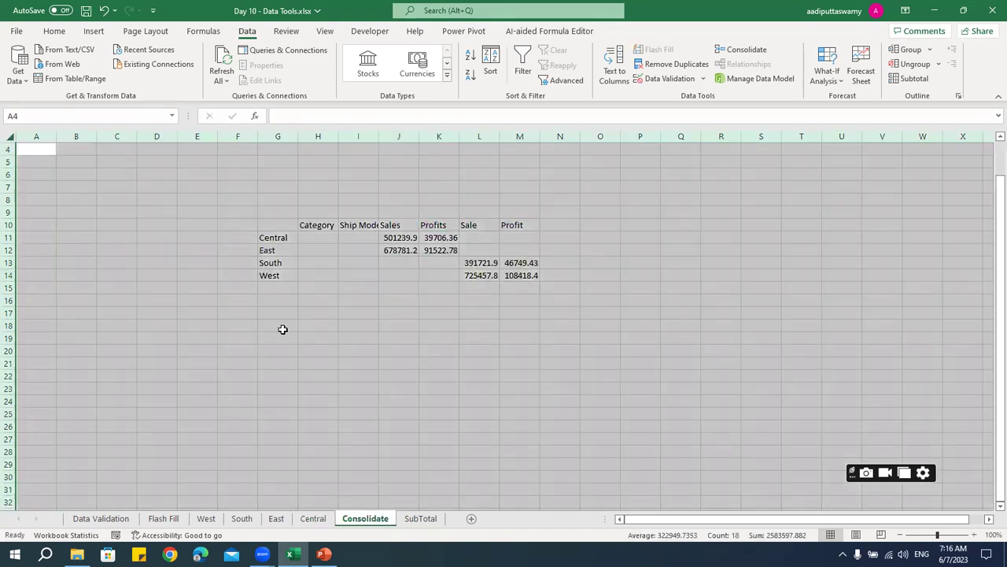
key(Delete)
click(273, 225)
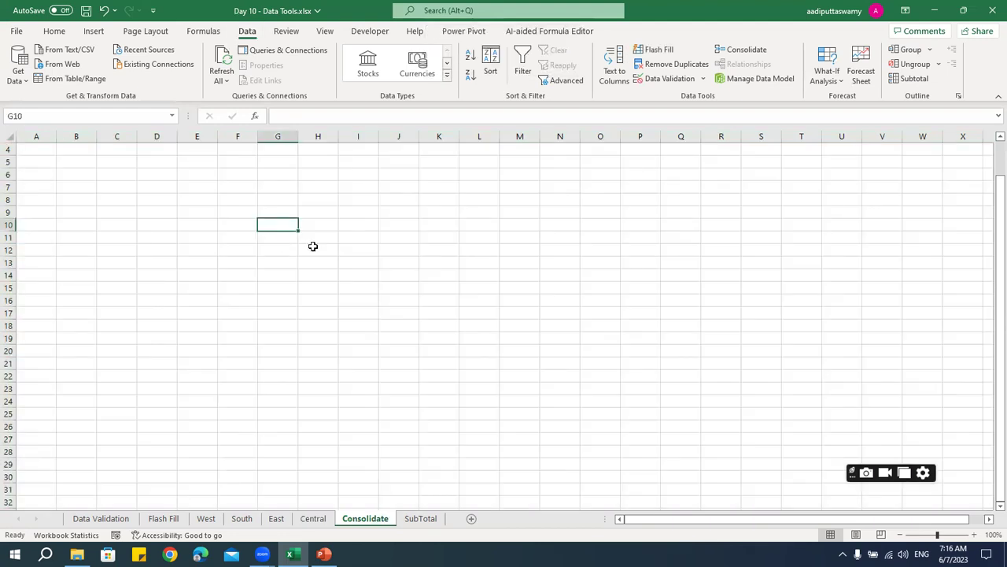
click(720, 48)
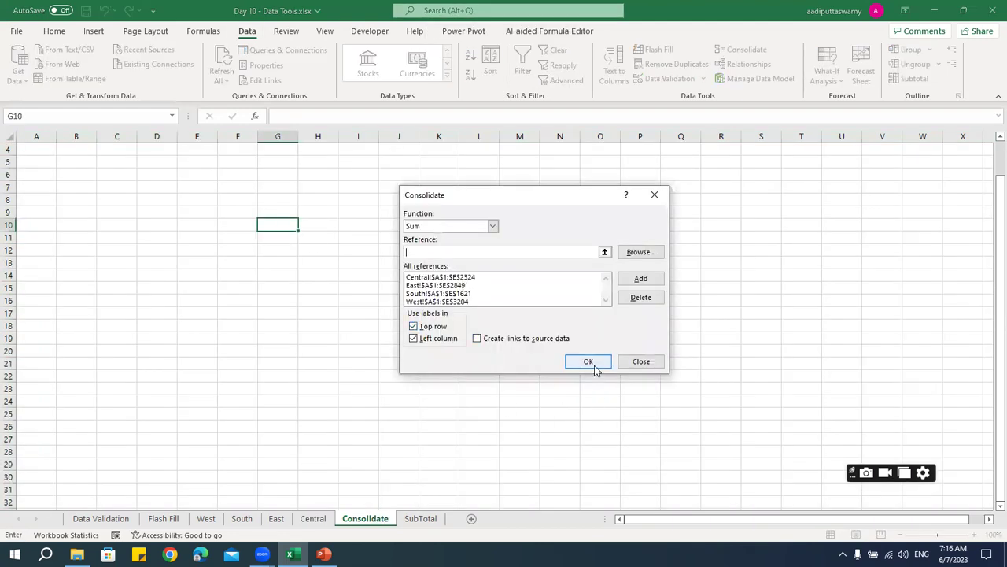
click(594, 363)
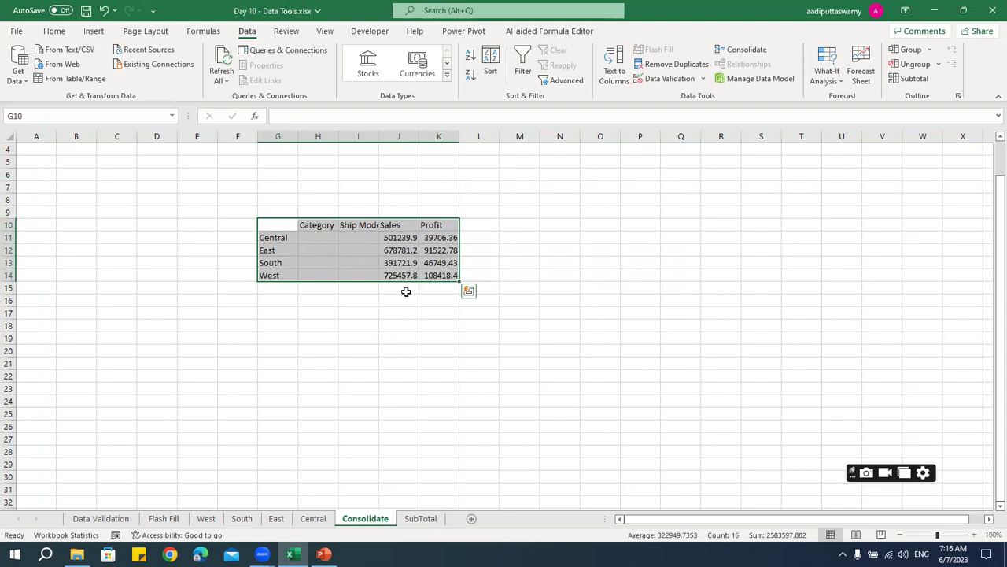
click(205, 517)
click(162, 162)
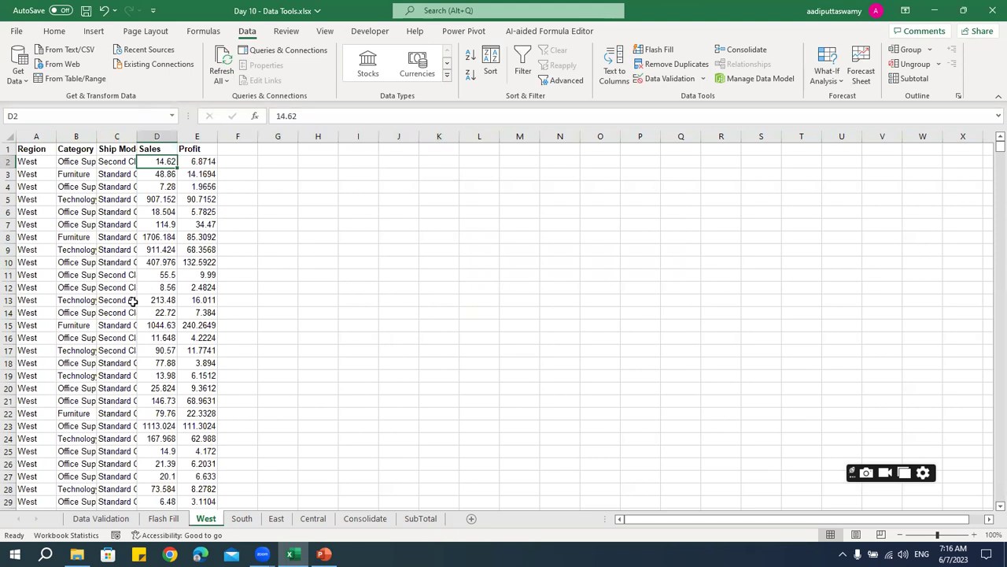
Step: Fill every West Sales cell from D2 to D3204 with the value 1
key(ctrl+shift+Down)
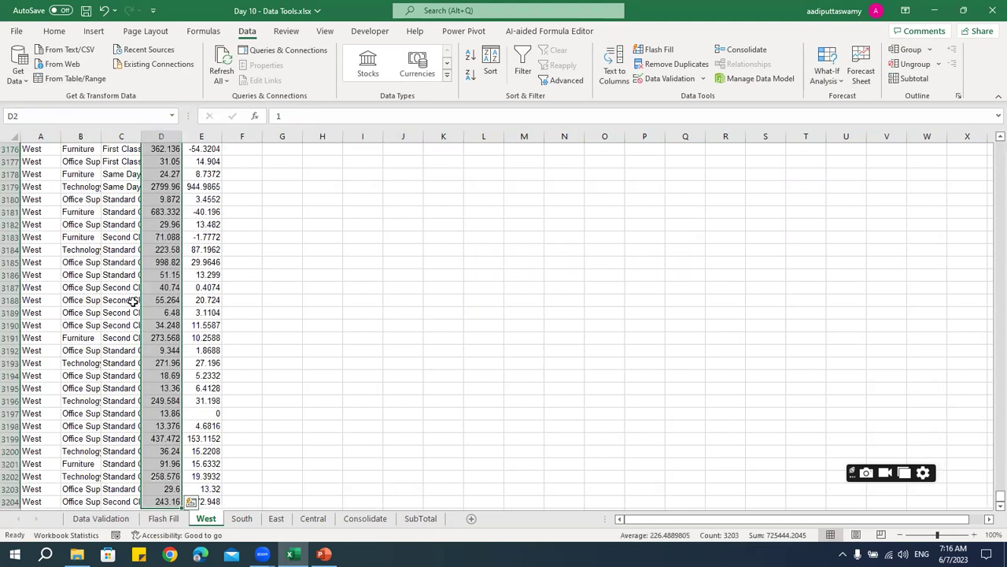
key(ctrl+Return)
click(258, 323)
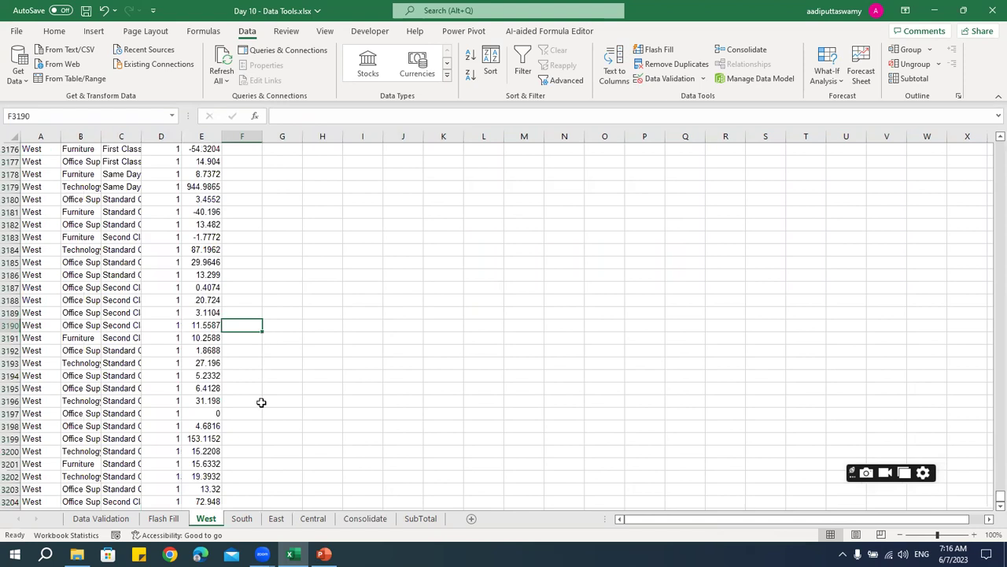
scroll(174, 344, up, 7)
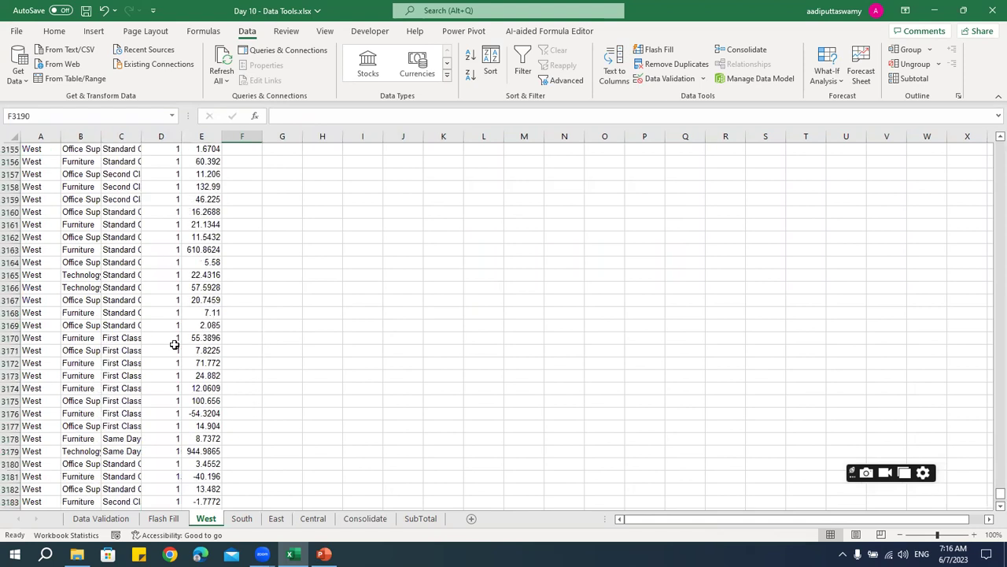
click(365, 518)
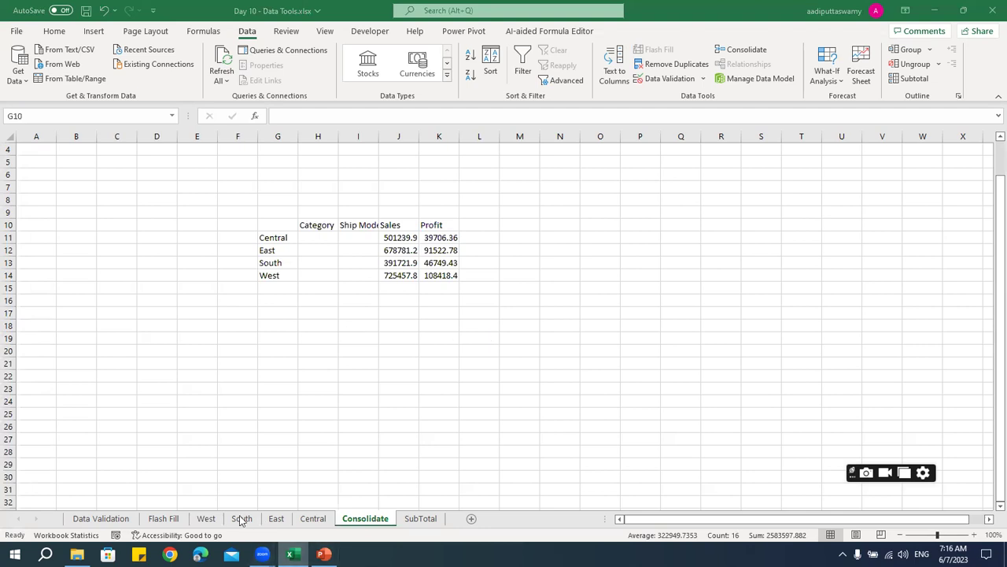
Step: Verify West's Sales values now read 1 and inspect the Central Sales total in J11
key(ctrl+a)
click(207, 518)
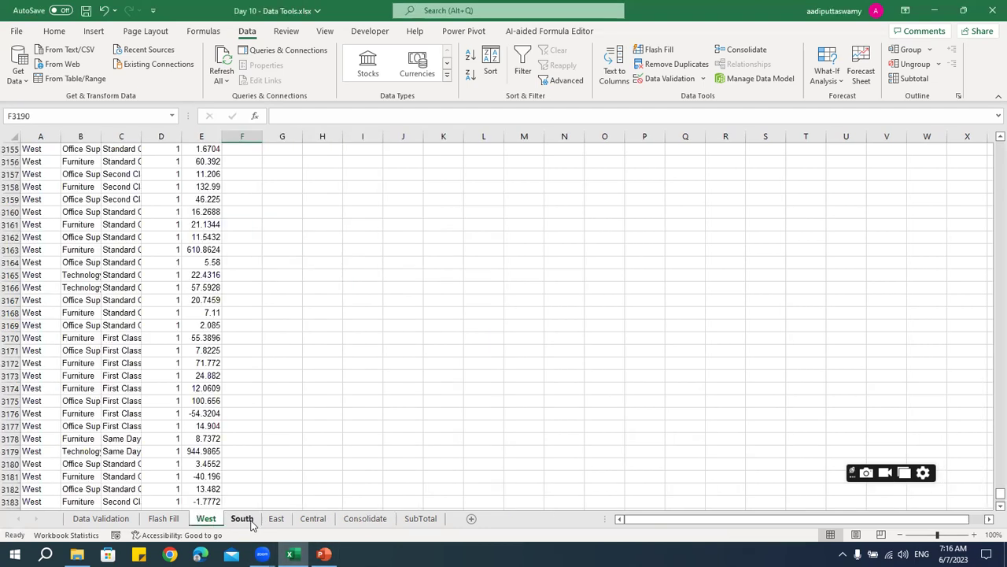
click(169, 199)
click(353, 520)
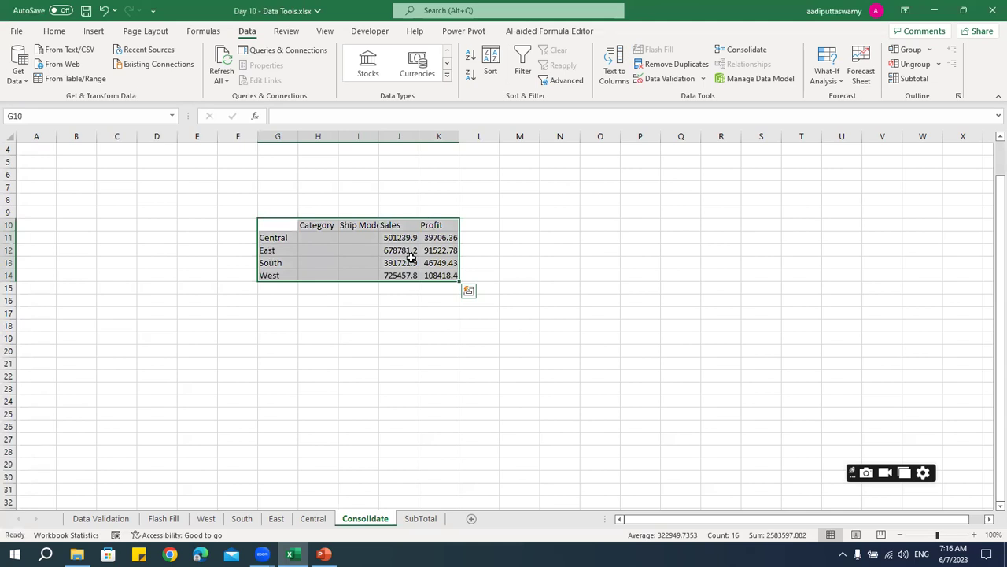
click(387, 240)
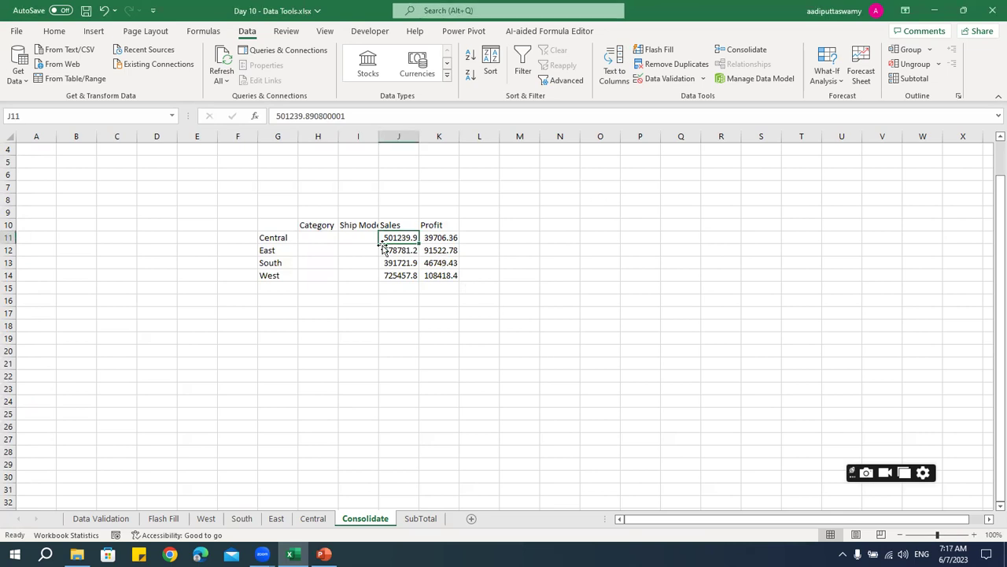
Step: Clear G10:L15 and re-run the consolidation at G10, confirming West Sales totals 3203
drag(281, 227, 468, 283)
key(Delete)
click(283, 228)
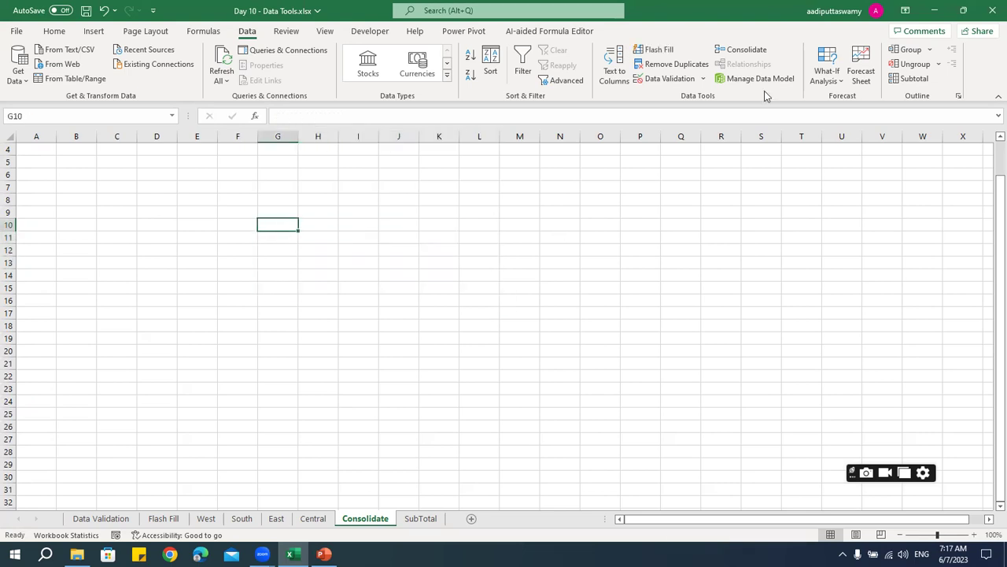
click(736, 49)
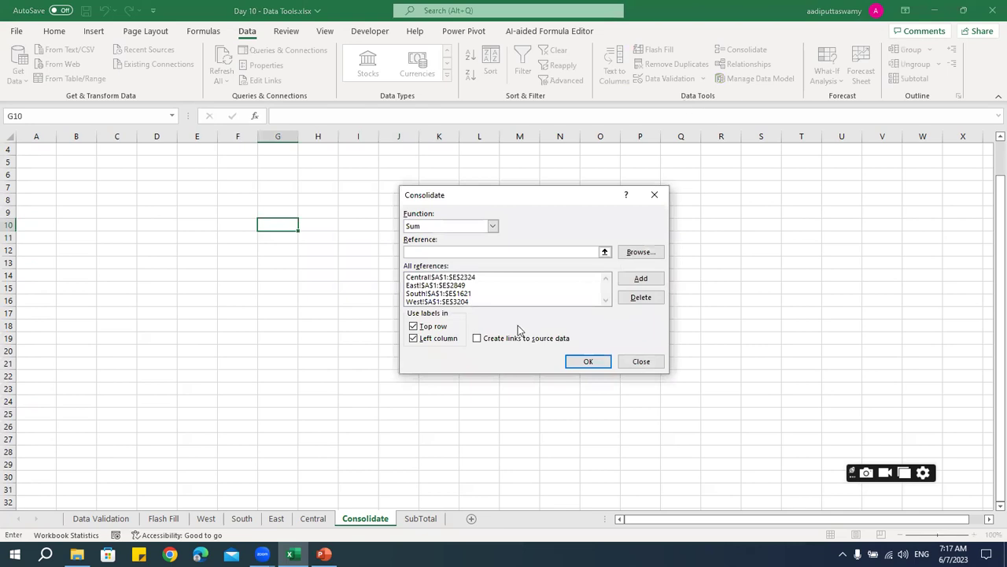
click(586, 363)
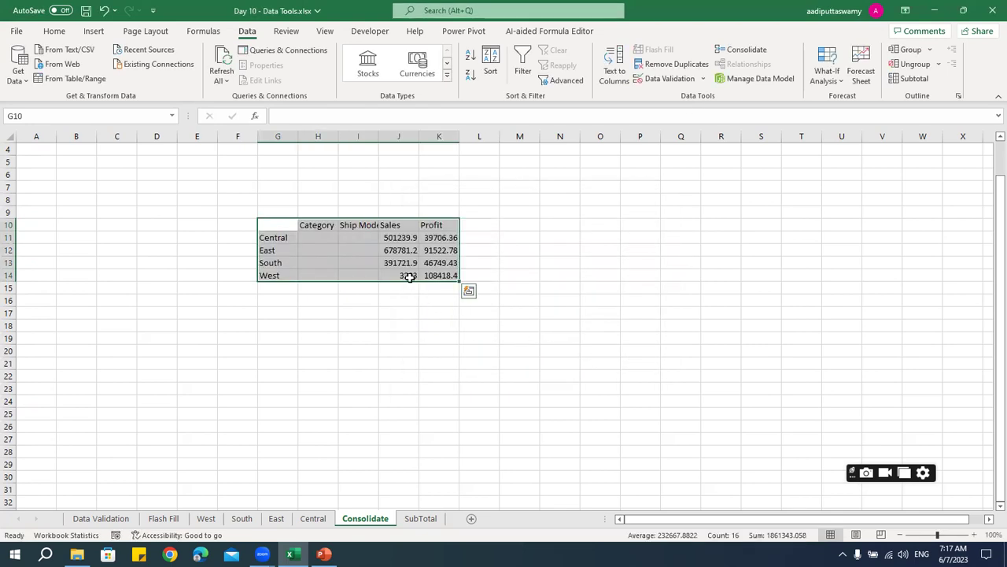
click(410, 277)
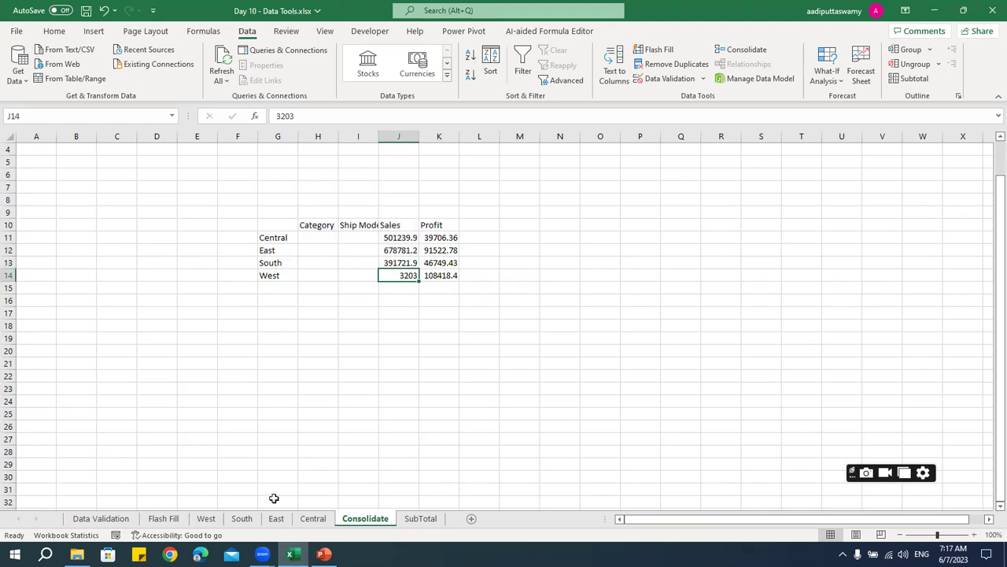
click(206, 519)
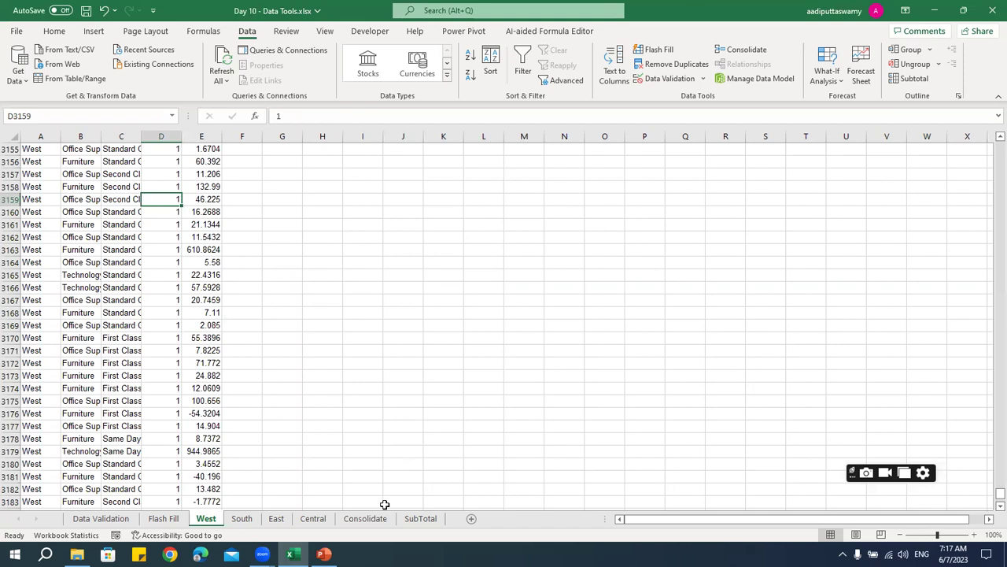
Step: Clear the table area G10:L19 and run the consolidation again
click(365, 519)
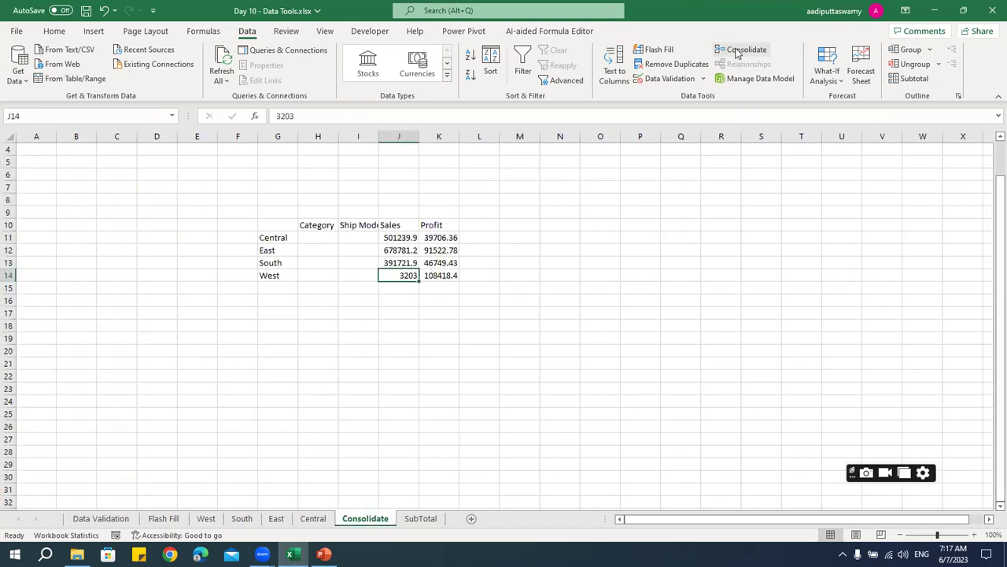
drag(276, 225, 491, 337)
key(Delete)
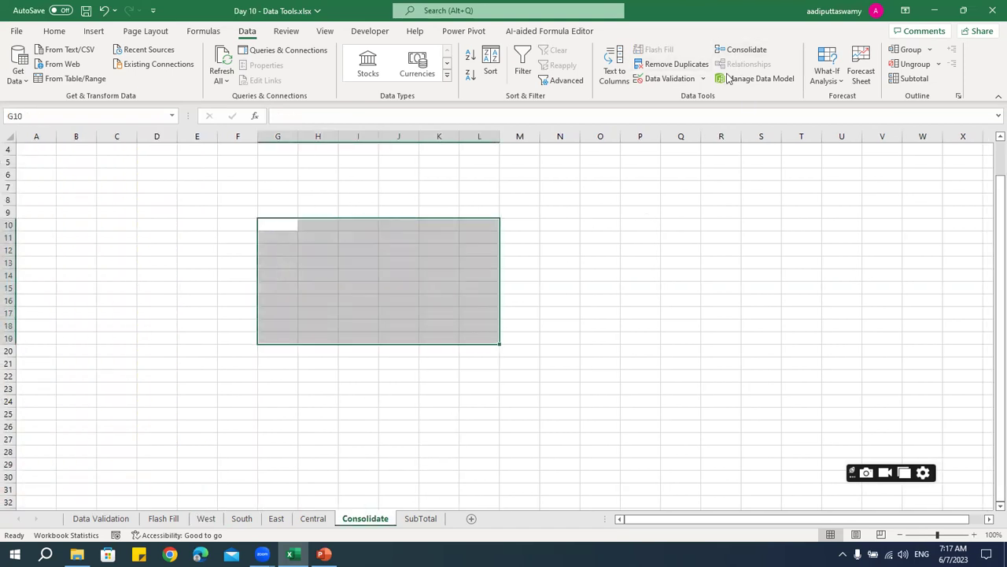
click(740, 50)
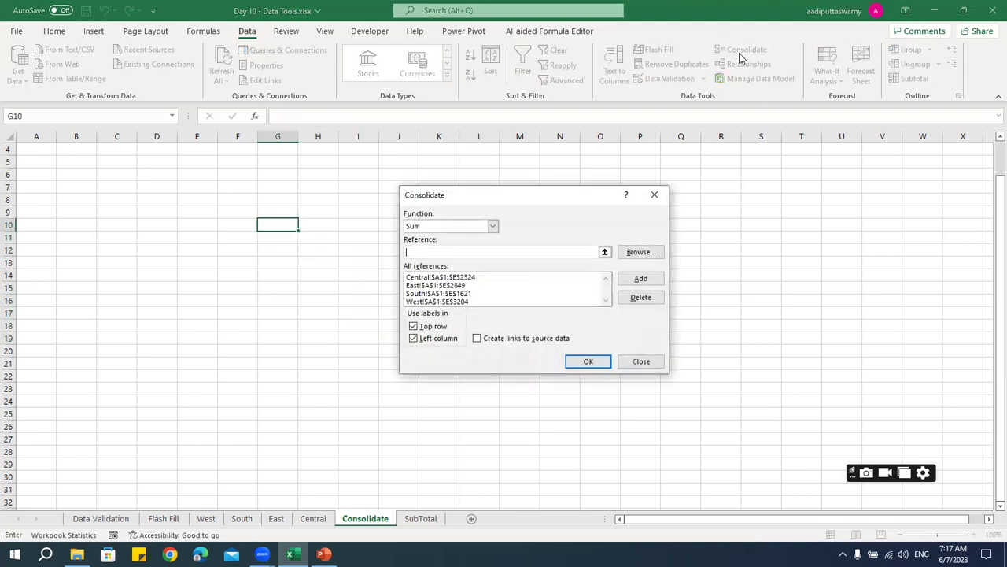
click(585, 362)
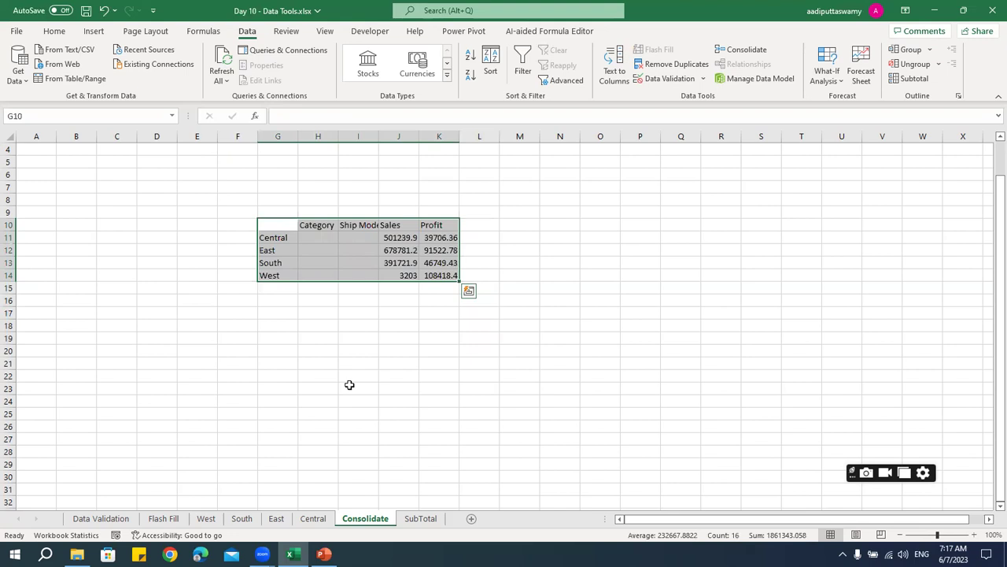
Step: Undo back to West's original Sales values, so Consolidate shows West Sales of 725457.8
key(ctrl+z)
click(209, 517)
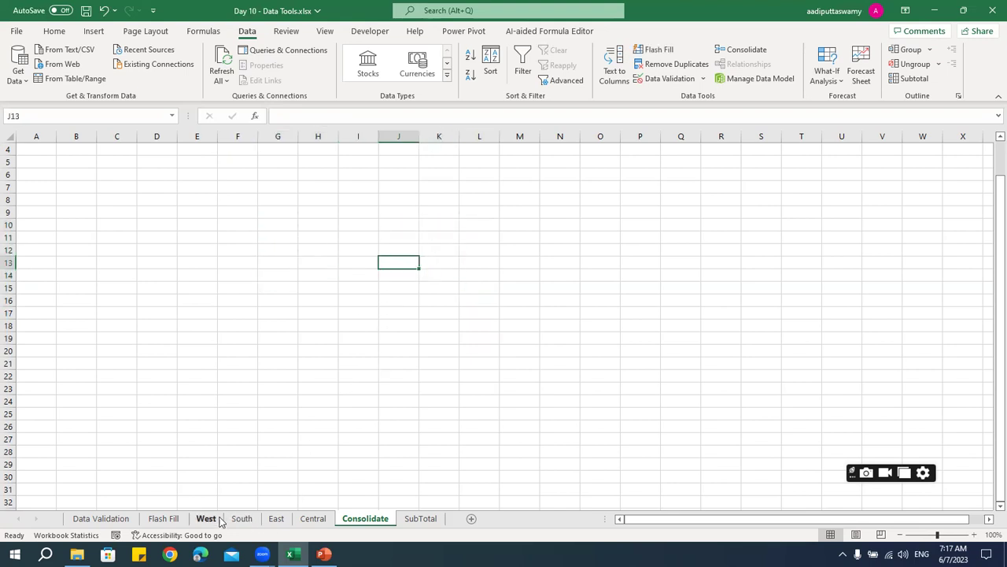
click(364, 323)
key(ctrl+y)
key(ctrl+z)
key(ctrl+y)
key(ctrl+z)
key(ctrl+y)
key(ctrl+z)
key(ctrl+z)
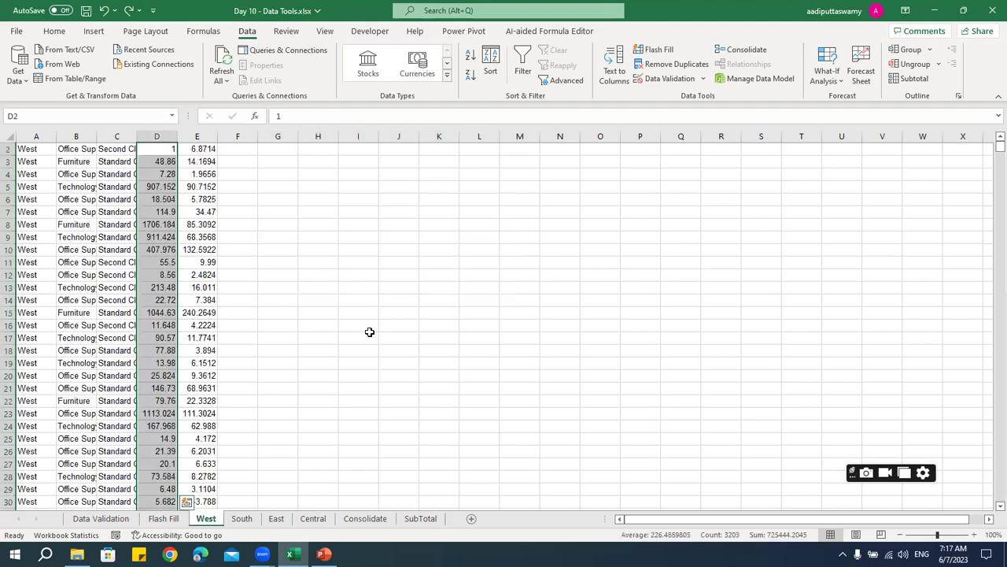
key(ctrl+z)
key(ctrl+z)
key(ctrl+z)
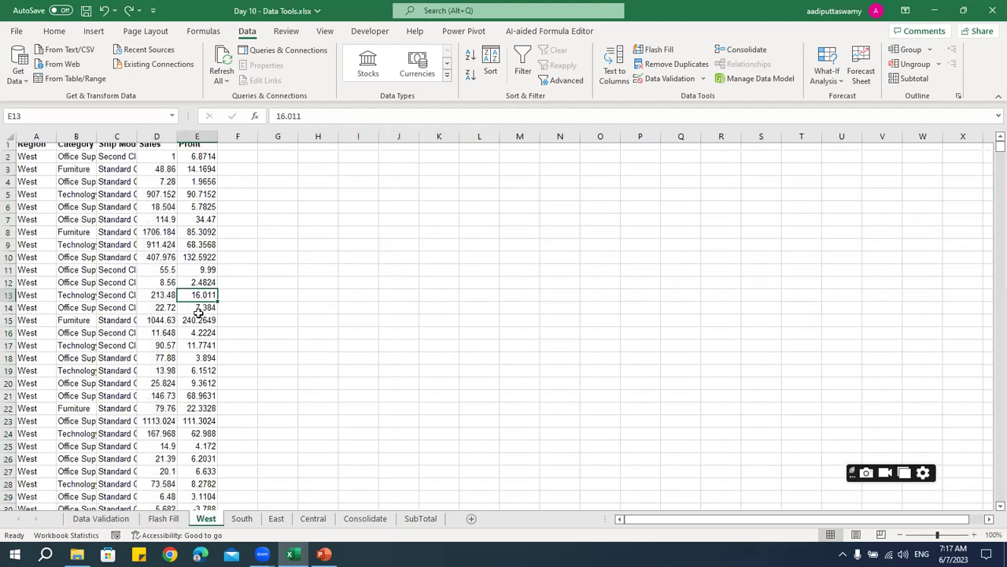
key(ctrl+z)
key(ctrl+z)
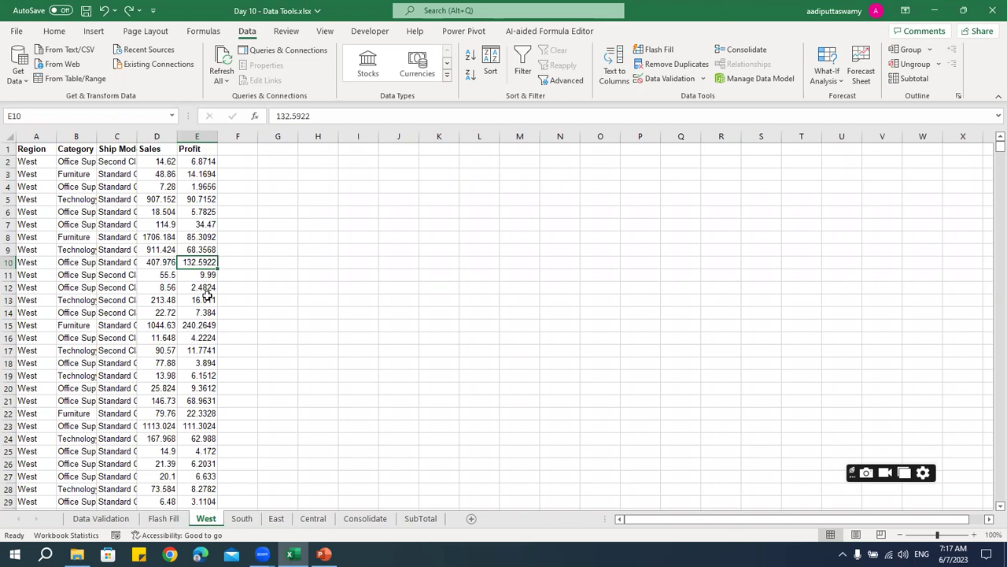
click(365, 518)
click(240, 276)
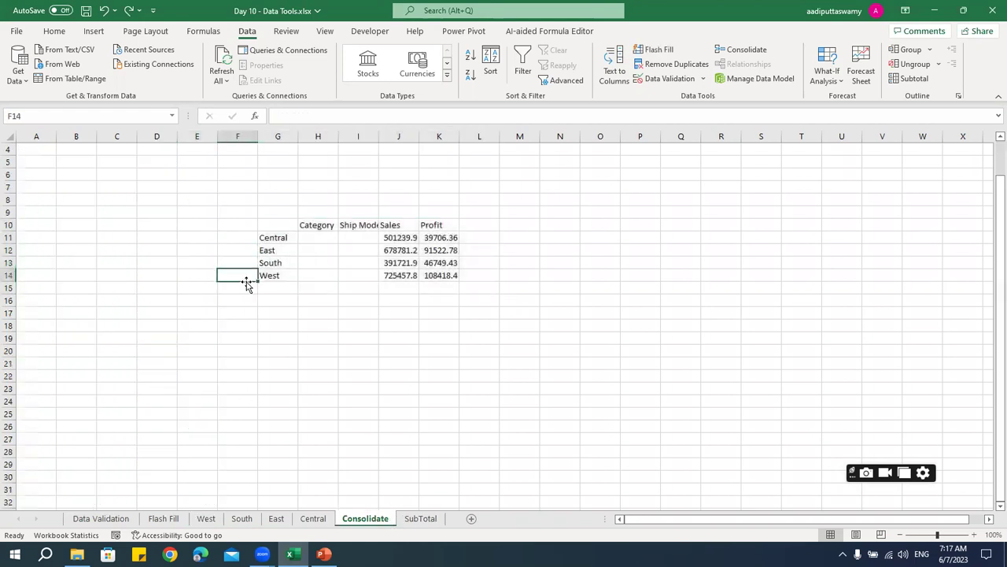
Step: Clear the previous consolidated table from the Consolidate sheet
drag(241, 194, 535, 349)
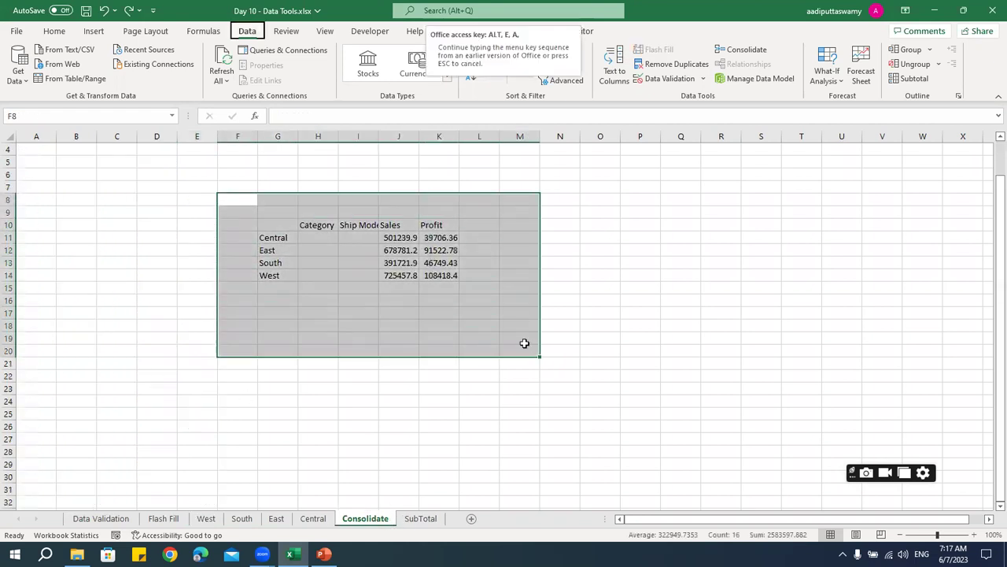
key(Delete)
click(414, 280)
scroll(50, 166, up, 1)
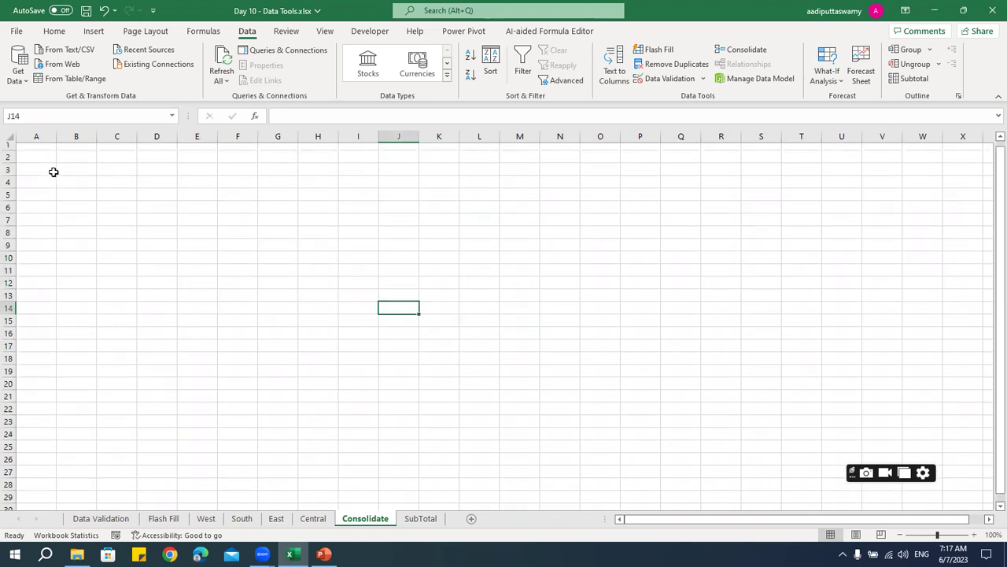
key(ctrl+Home)
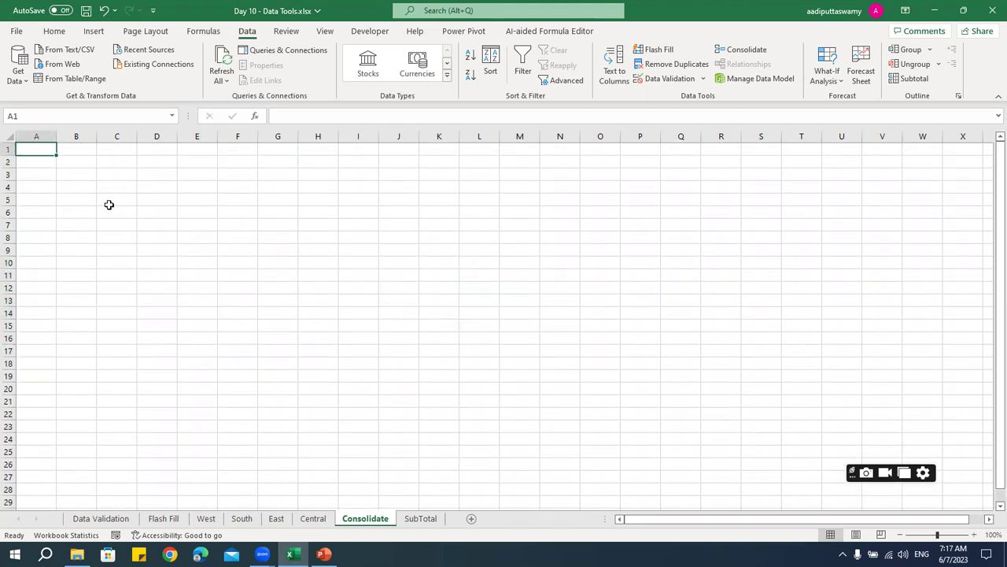
click(556, 262)
click(396, 222)
click(494, 303)
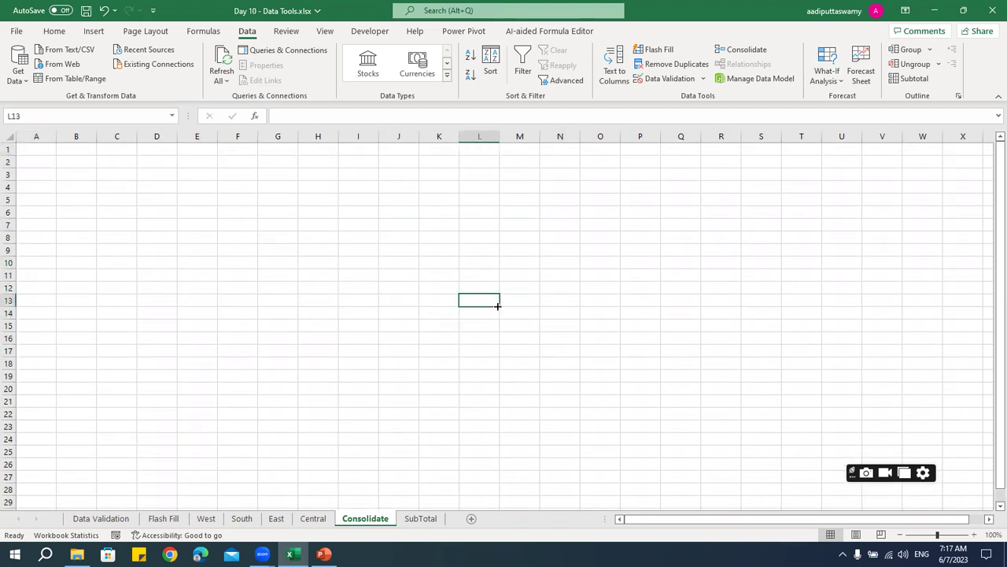
Step: Consolidate into A1 with Sum, the existing references, and Create links to source data
click(40, 152)
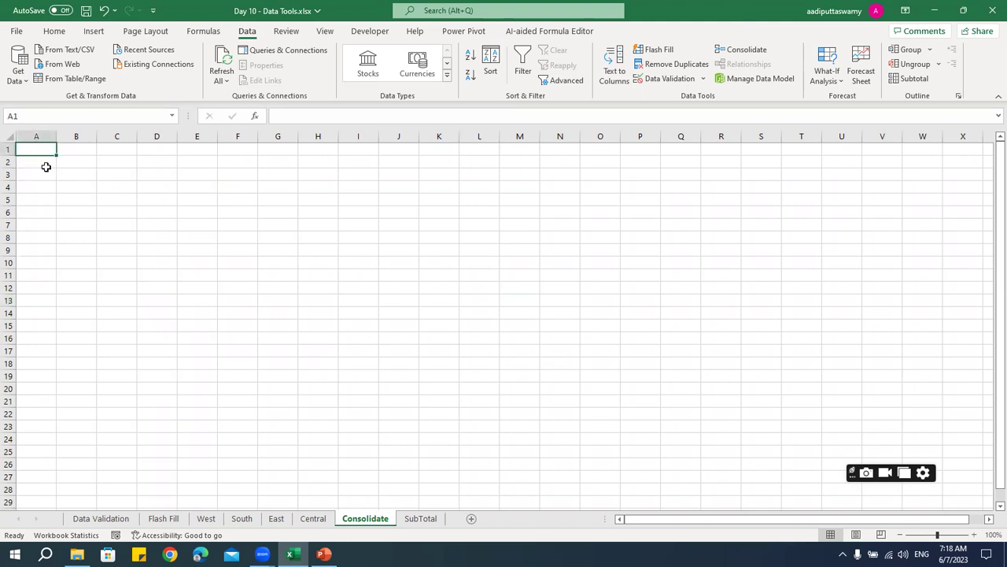
click(742, 49)
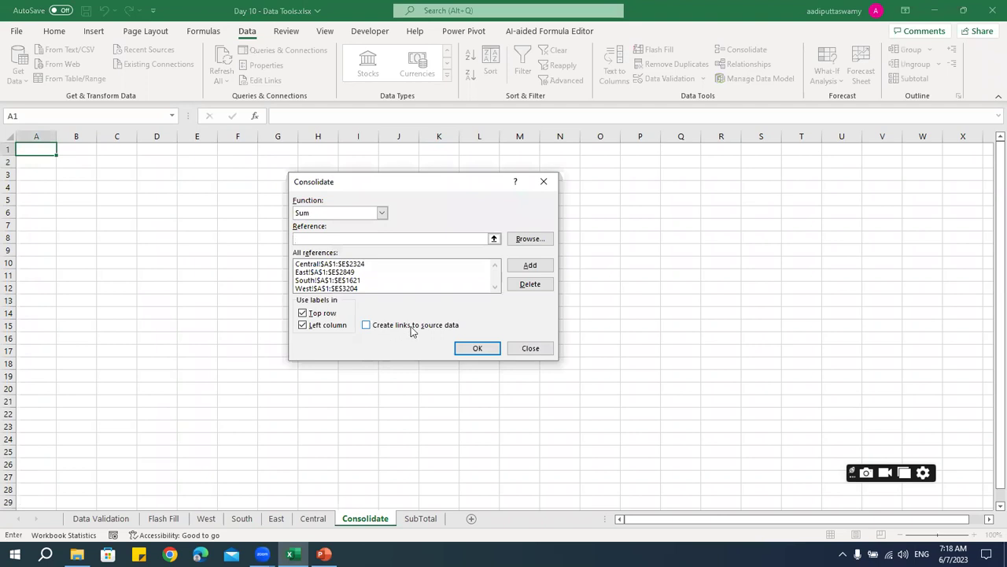
click(367, 326)
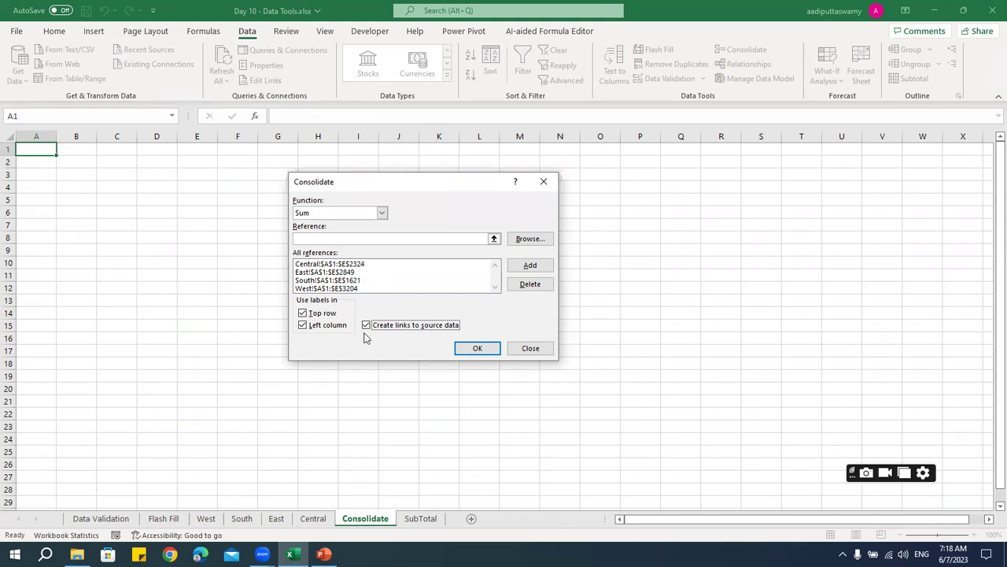
click(469, 350)
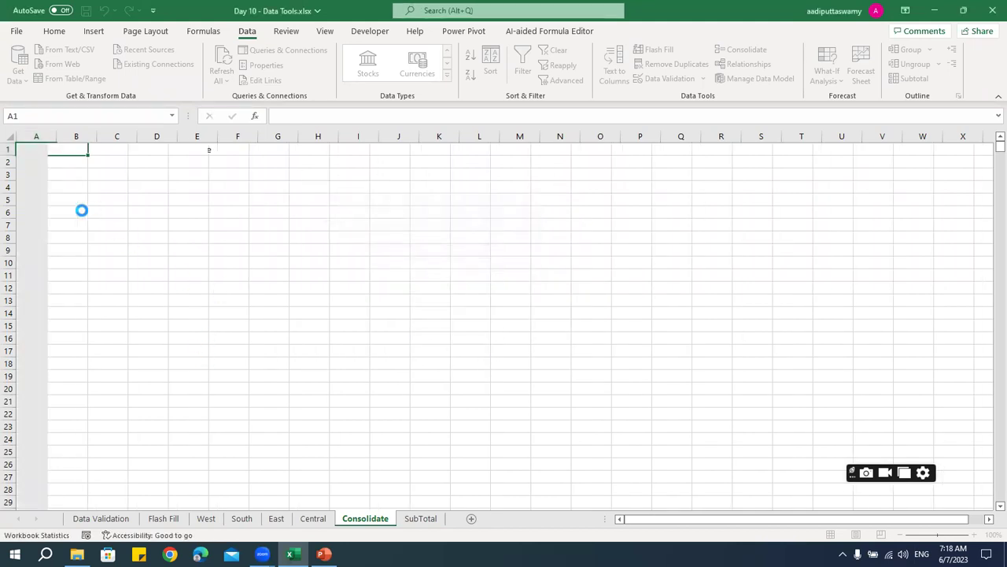
click(152, 264)
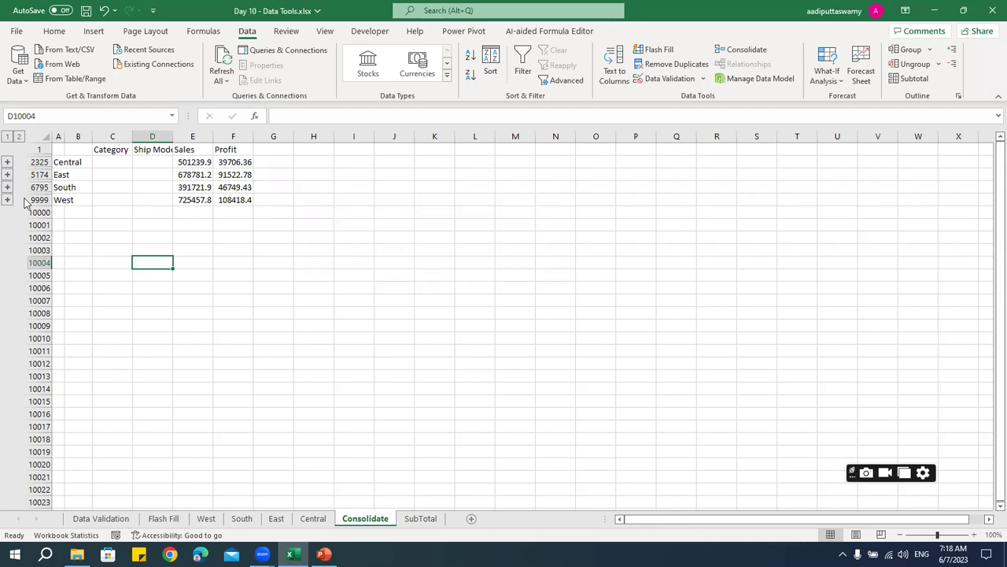
click(7, 163)
scroll(247, 263, up, 7)
scroll(249, 263, up, 5)
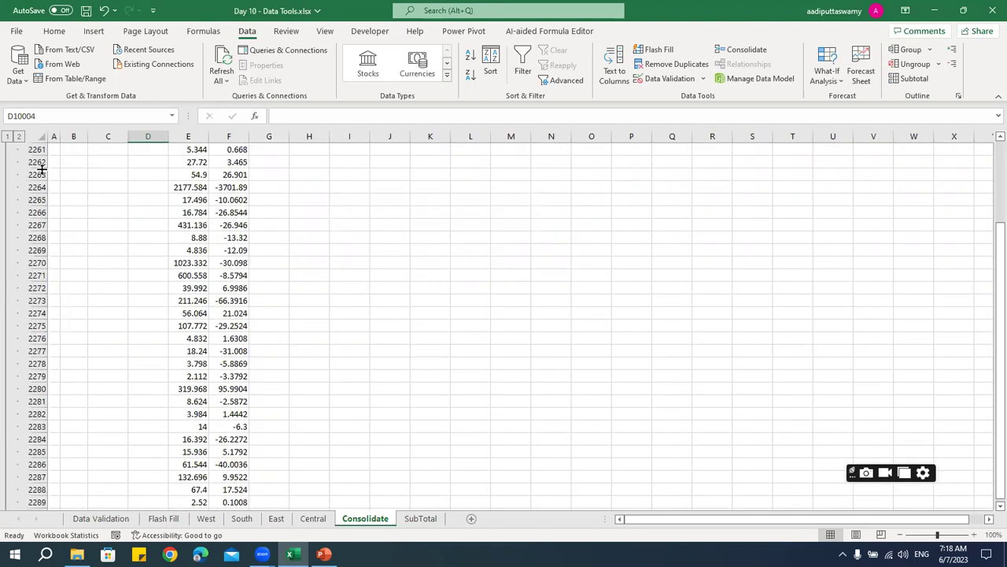
click(8, 137)
scroll(99, 193, up, 1)
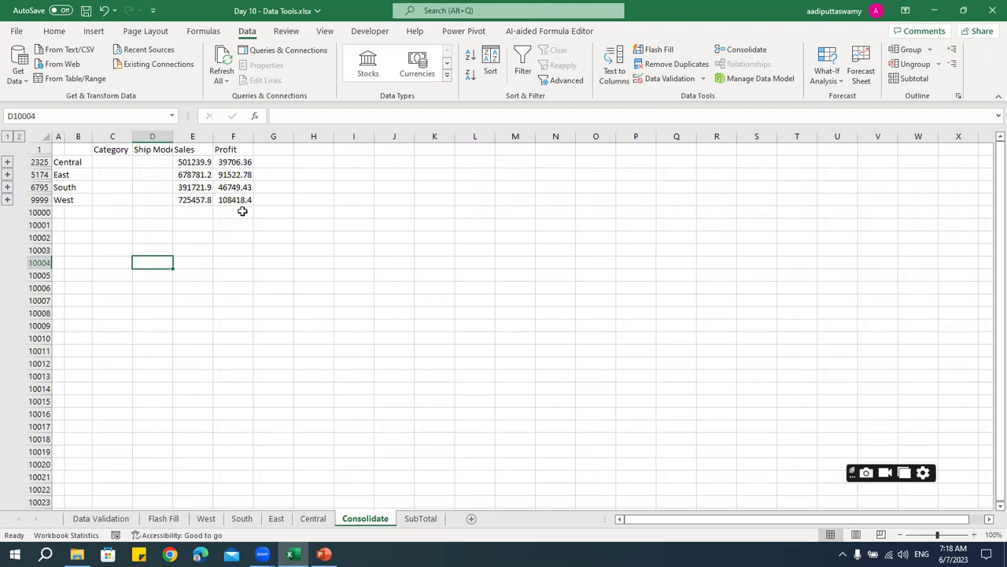
click(247, 247)
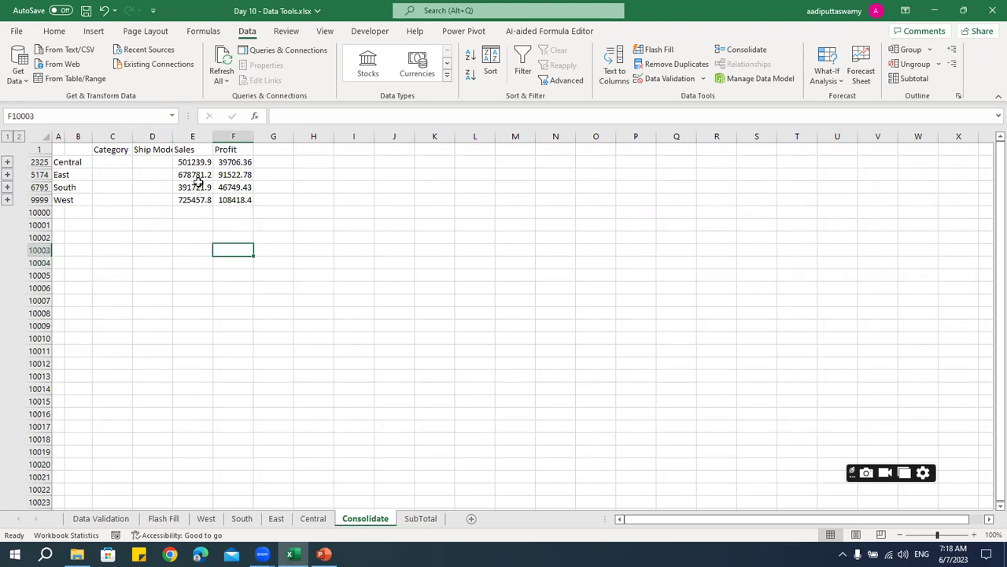
click(192, 162)
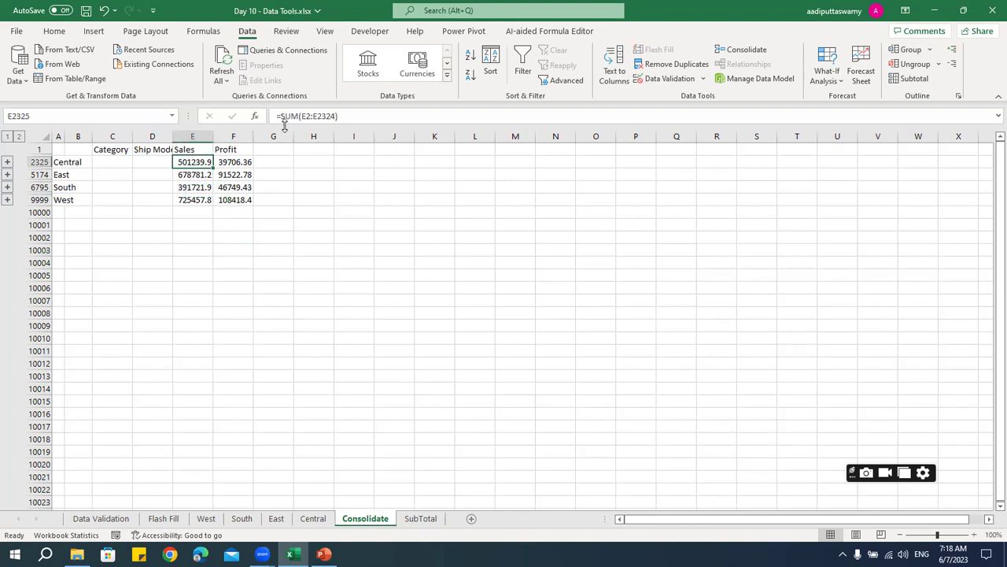
click(7, 161)
click(200, 162)
click(193, 249)
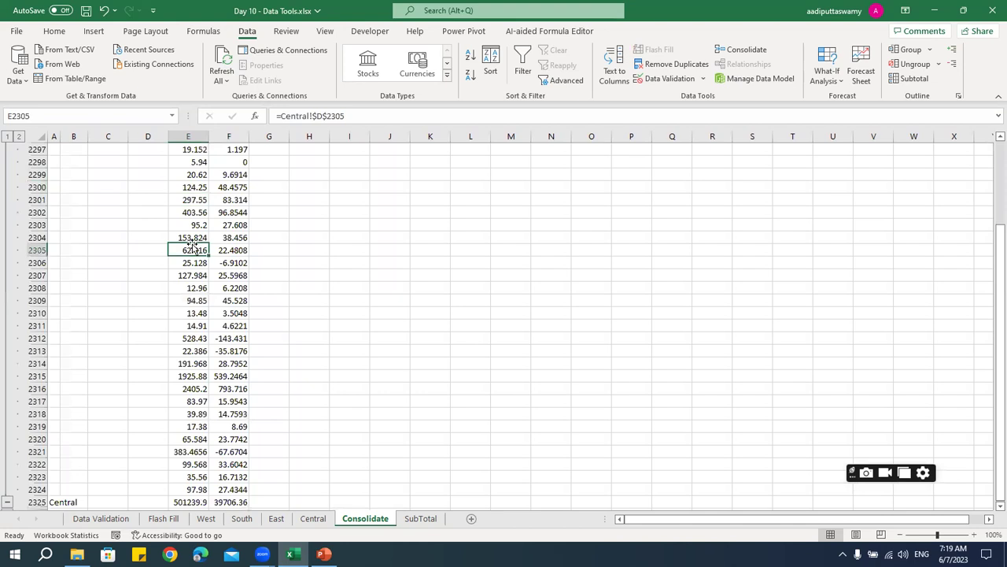
scroll(195, 212, up, 8)
scroll(195, 212, up, 3)
click(193, 162)
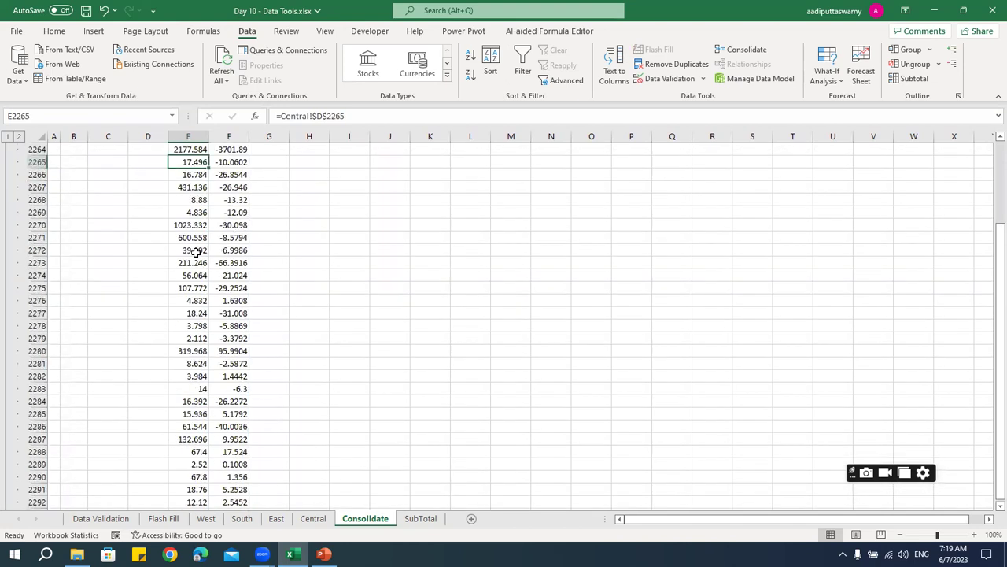
key(ctrl+Up)
key(Down)
key(Down)
key(Down)
key(Down)
key(Down)
key(Down)
key(Down)
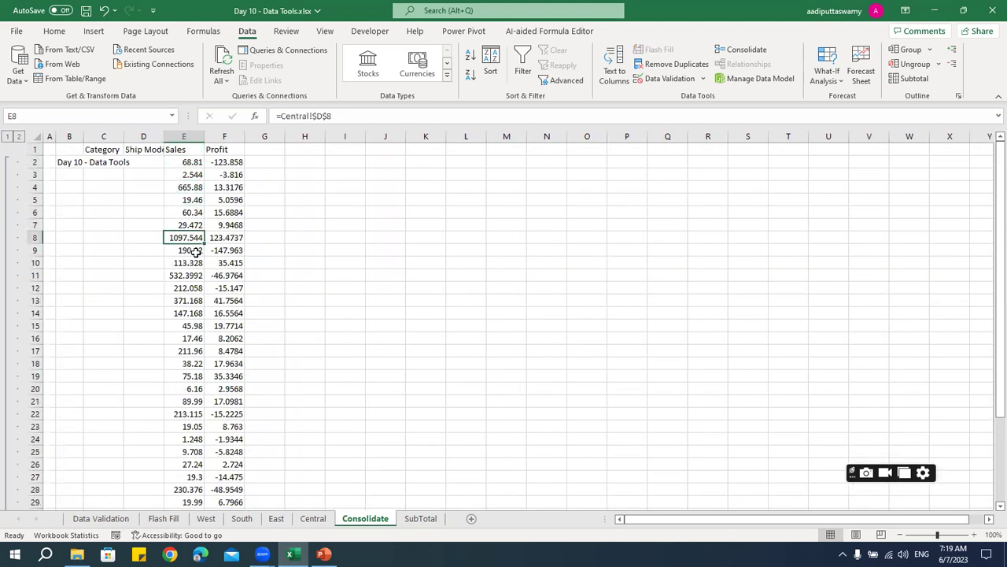
key(ctrl+Down)
key(ctrl+Up)
key(Down)
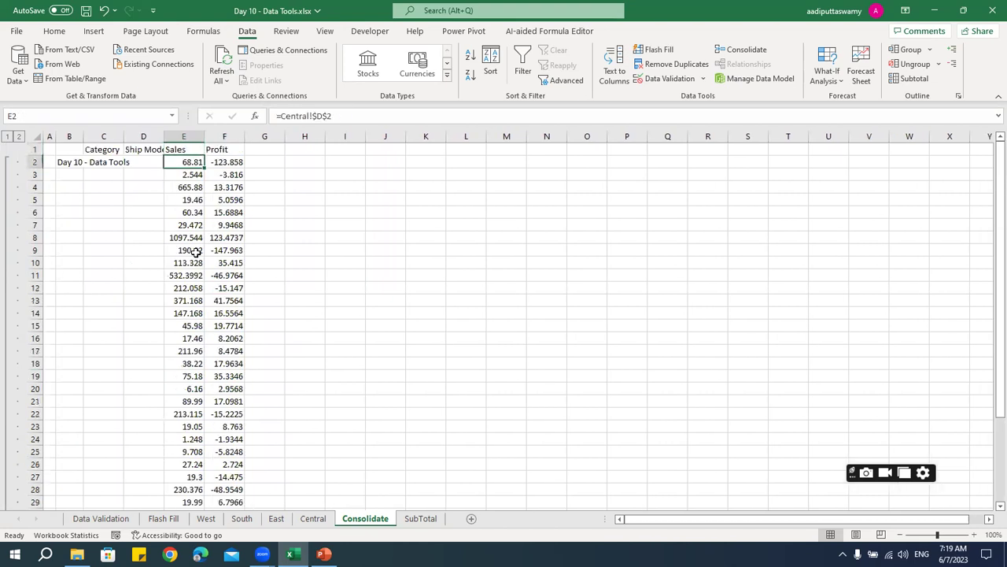
click(9, 137)
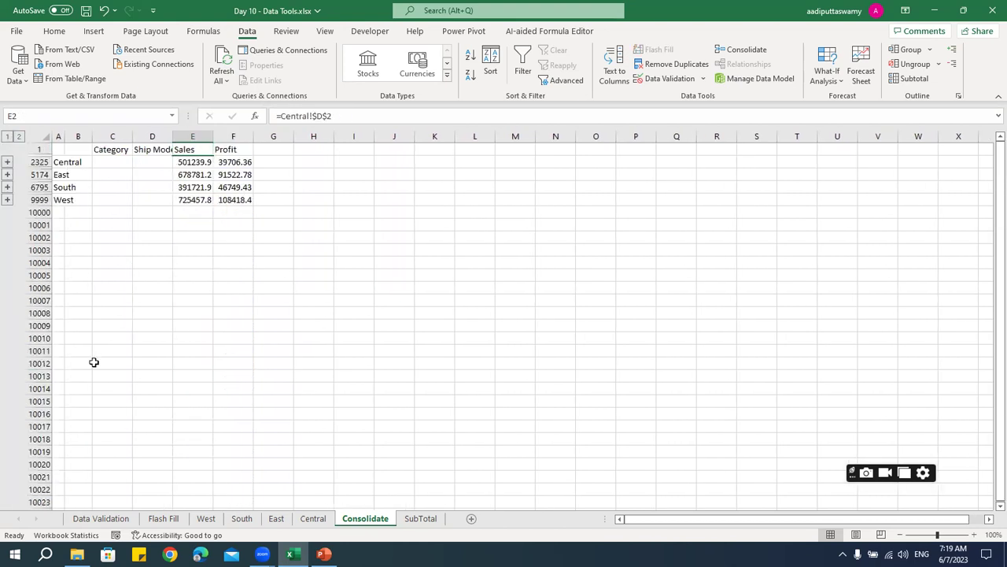
click(206, 518)
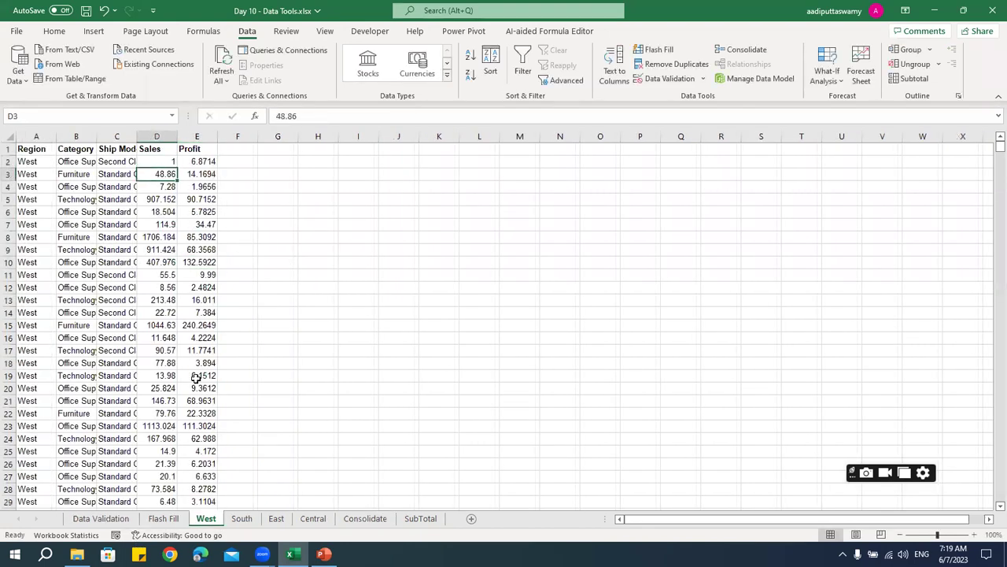
key(ctrl+shift+Down)
text(1)
key(ctrl+Return)
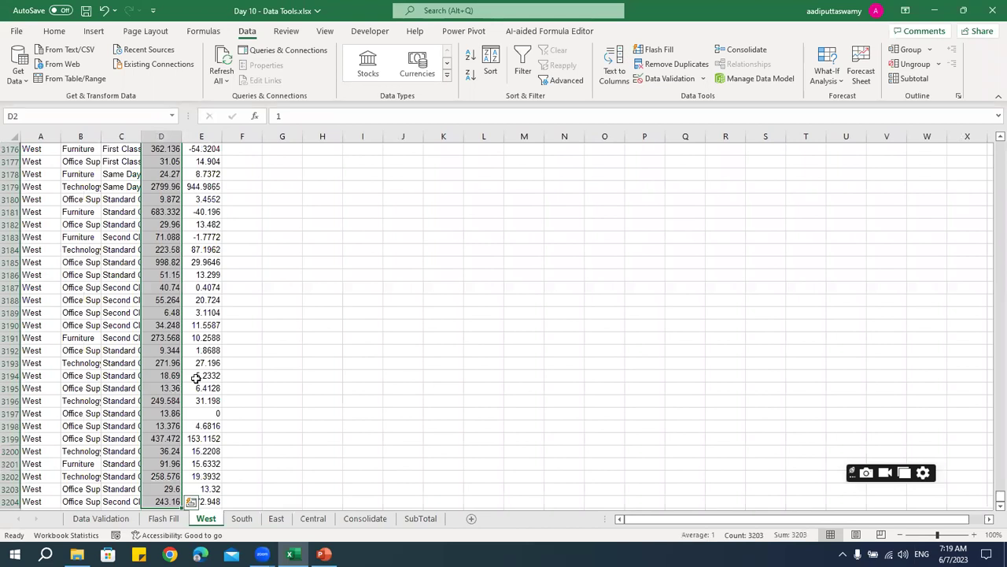
click(243, 366)
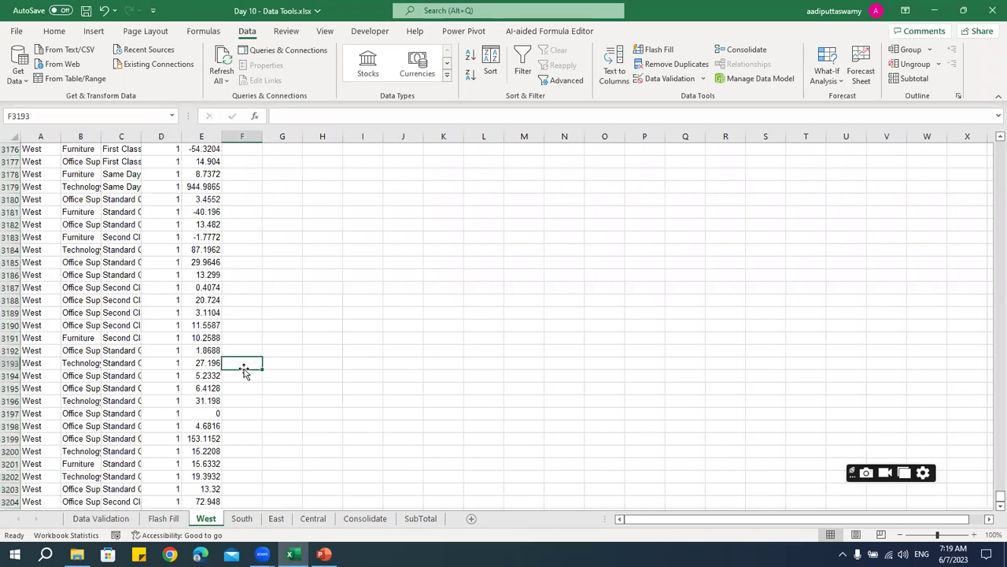
click(380, 521)
click(196, 200)
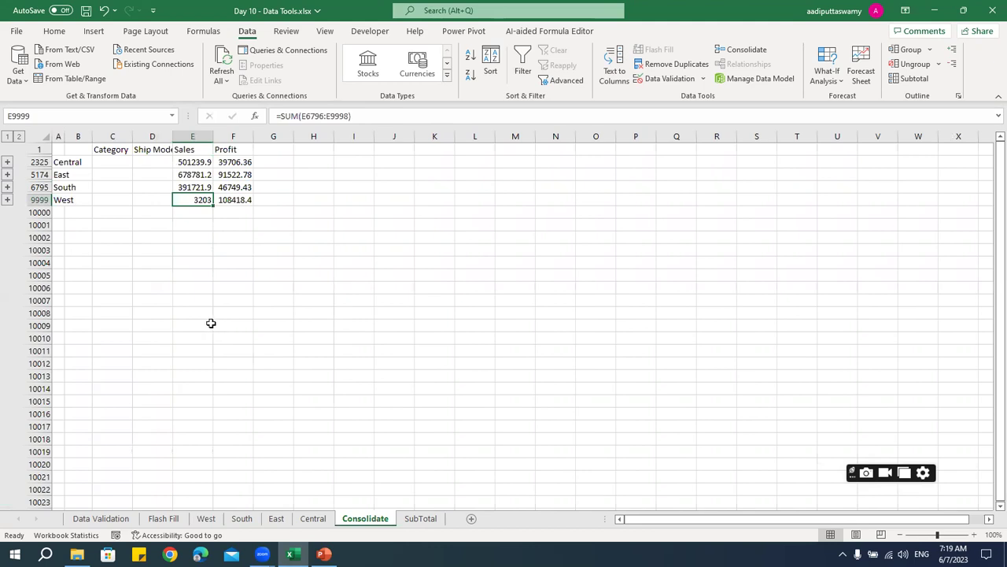
click(8, 200)
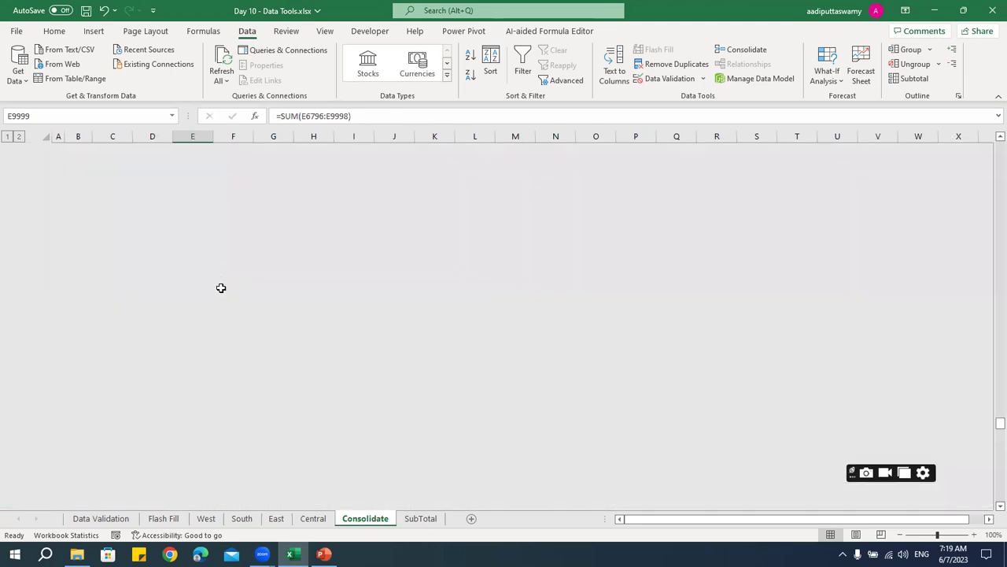
click(209, 288)
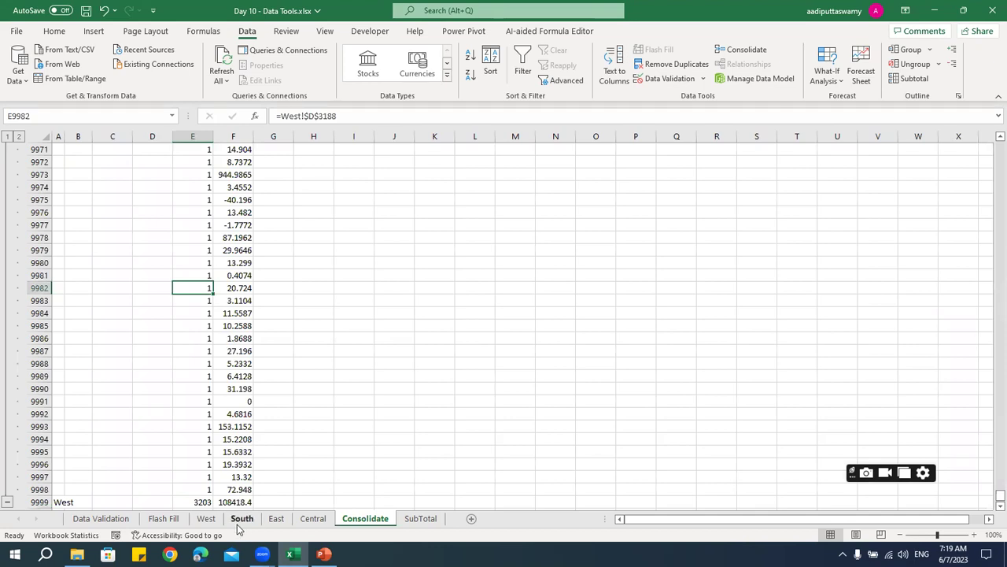
click(207, 521)
click(364, 518)
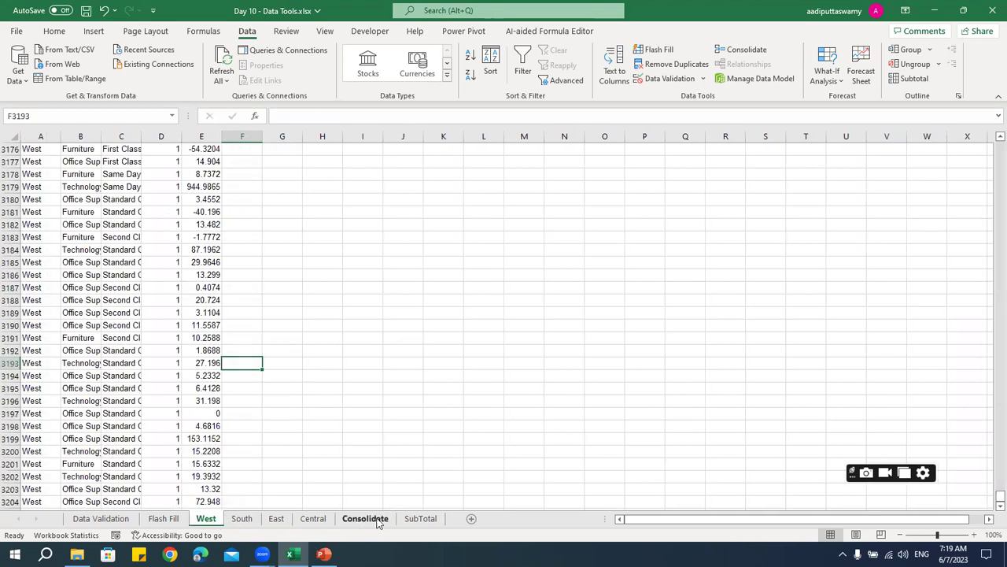
key(ctrl+Down)
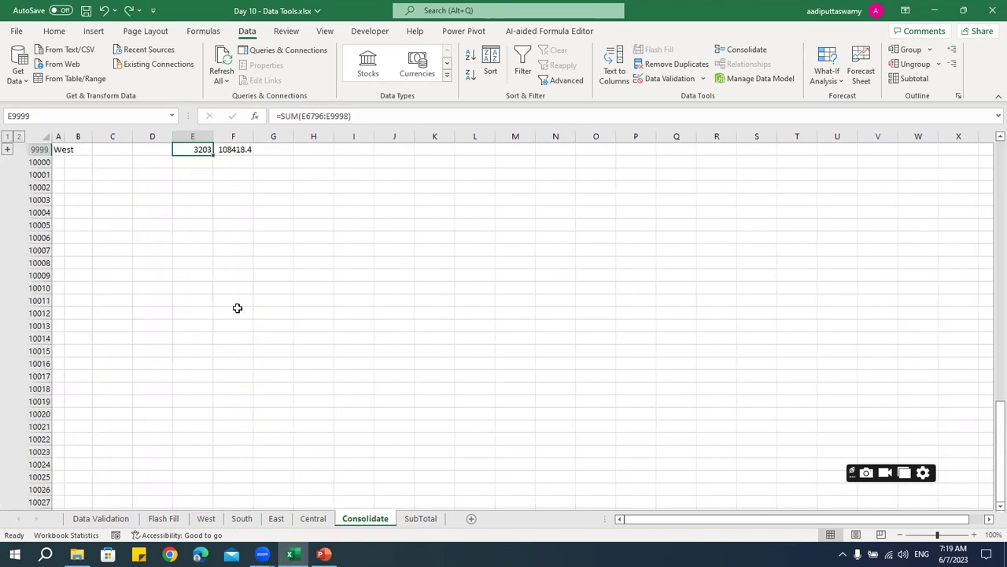
key(ctrl+bracketleft)
key(ctrl+z)
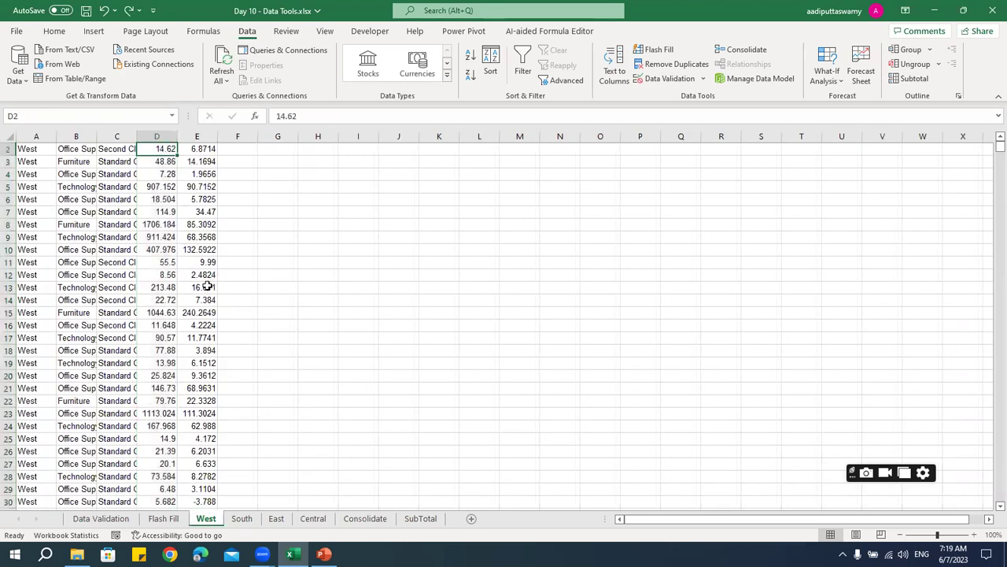
click(364, 519)
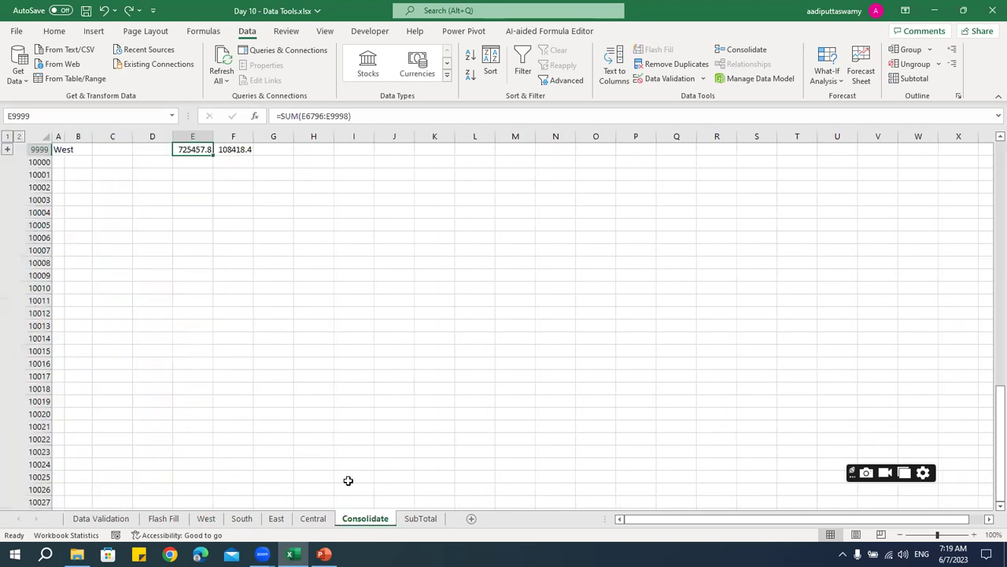
scroll(215, 259, up, 2)
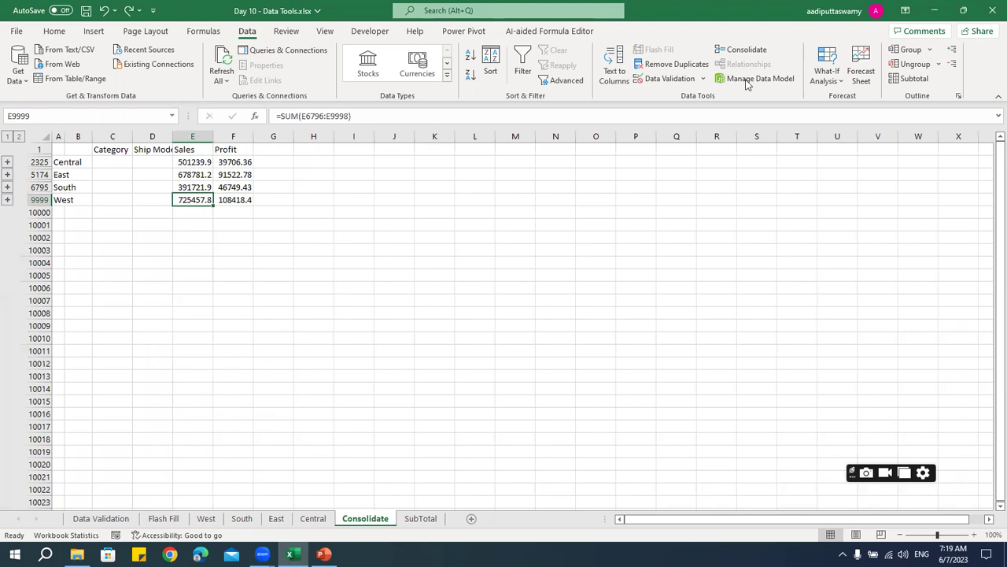
click(743, 49)
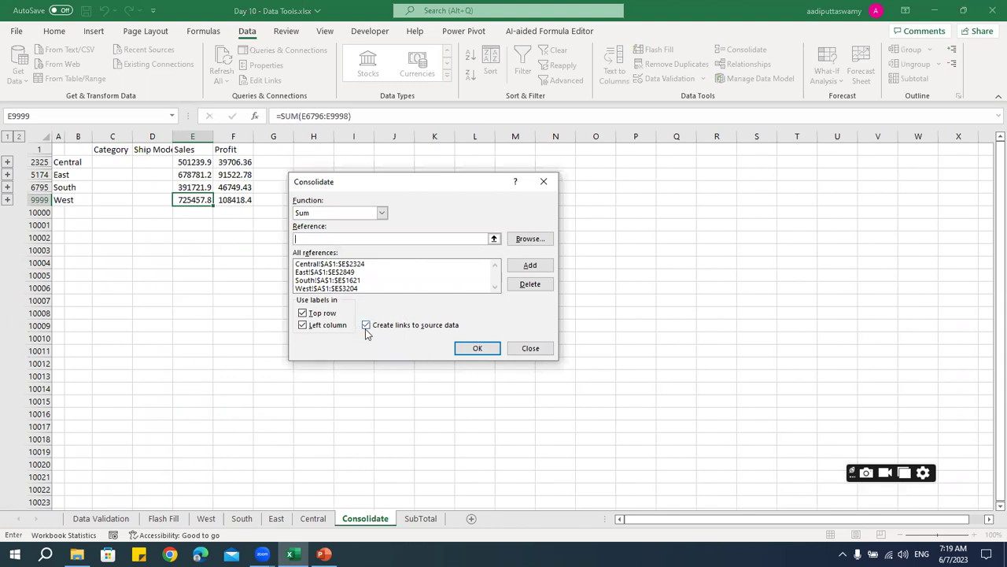
click(524, 350)
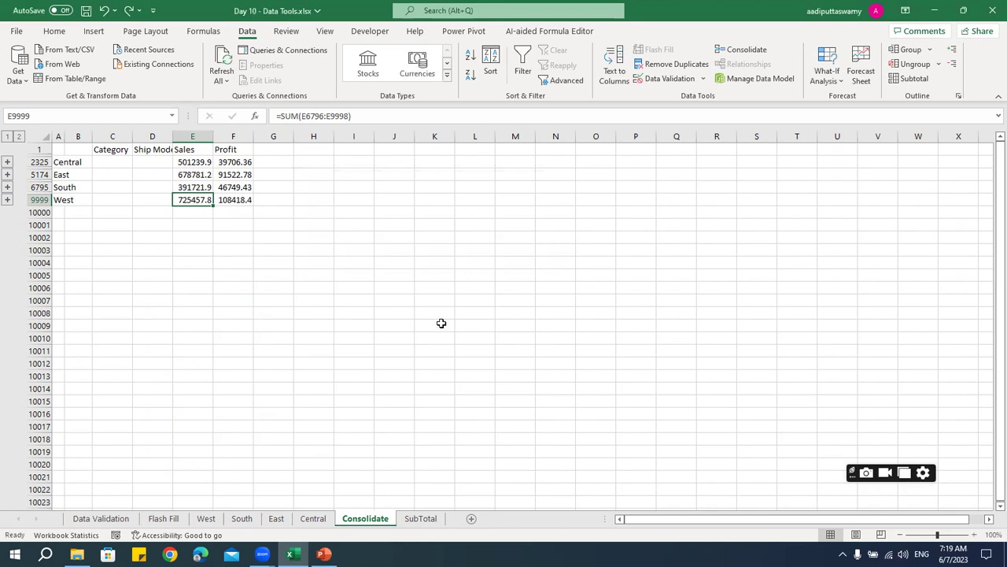
click(406, 298)
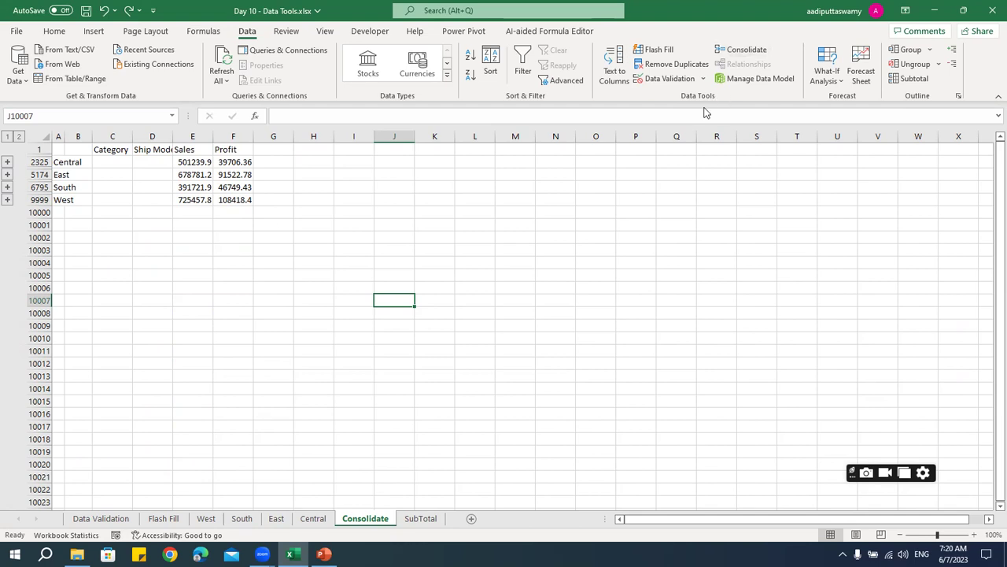
key(ctrl+z)
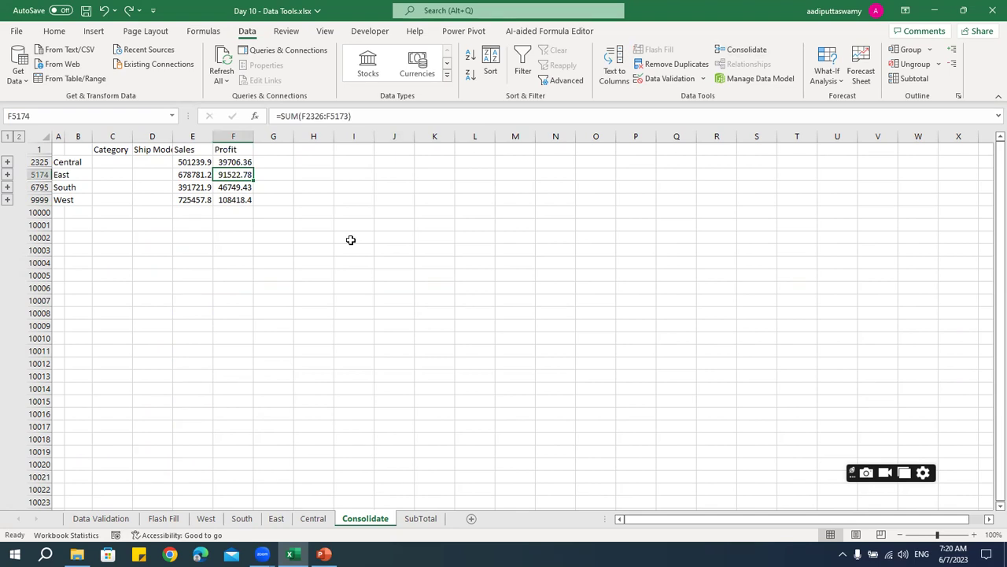
click(301, 224)
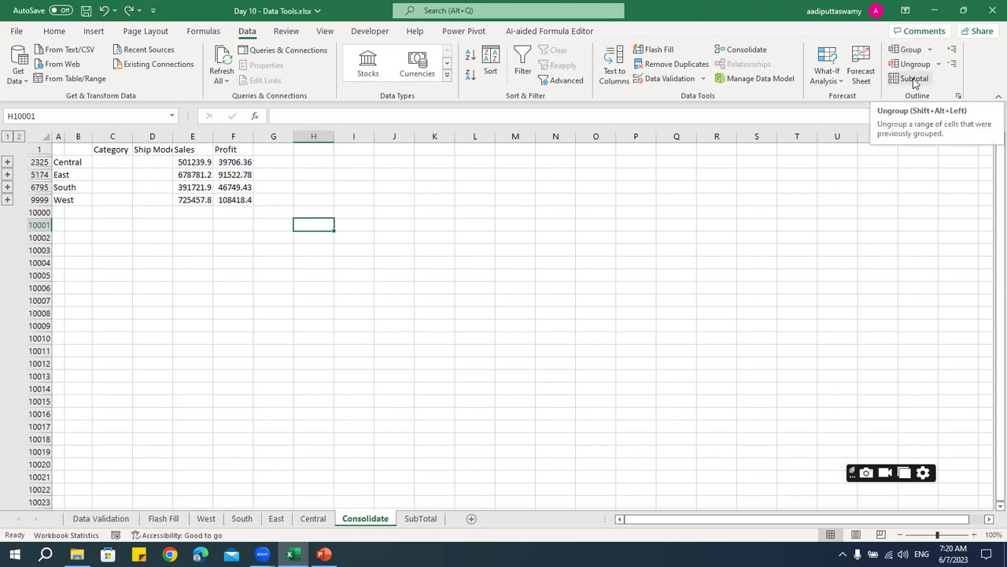
click(311, 198)
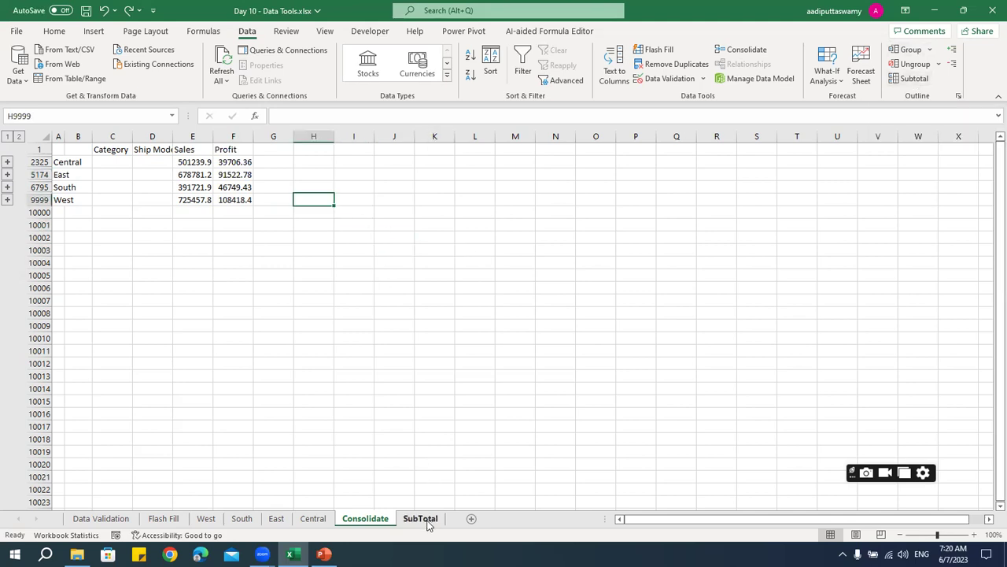
Step: Look through the West, South, East and Central sheets, then return to the SubTotal sheet
click(421, 518)
click(131, 228)
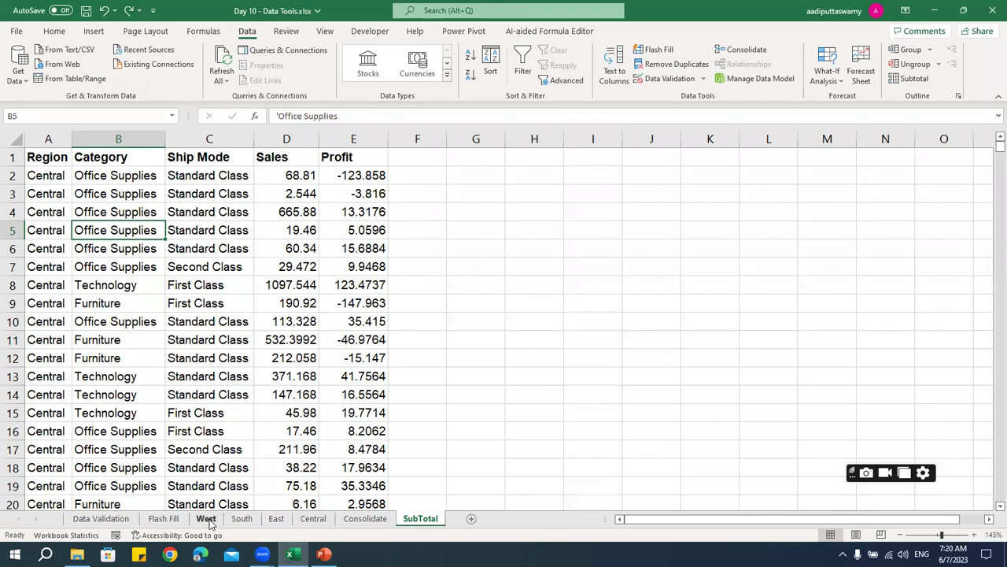
click(208, 519)
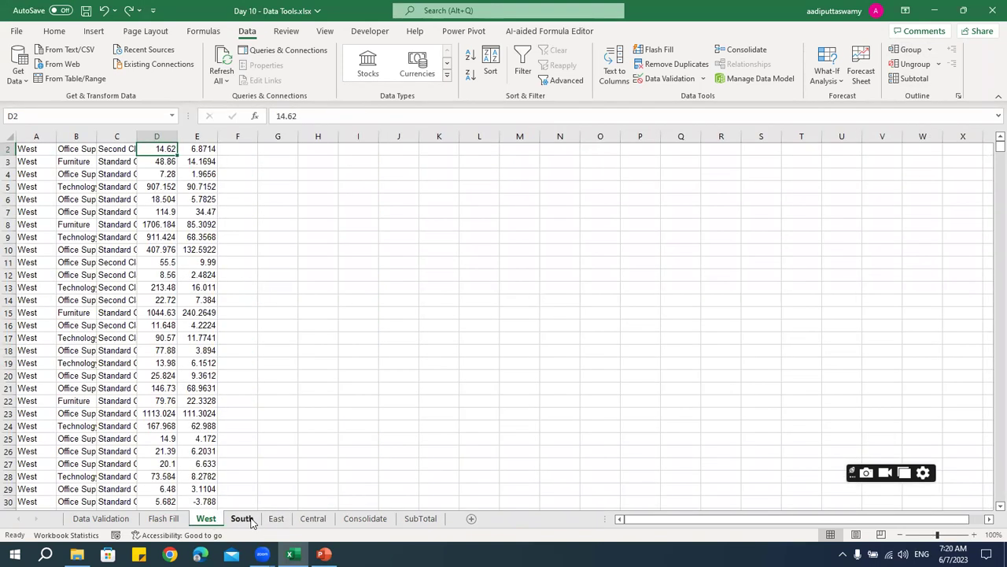
click(246, 519)
click(273, 520)
click(313, 521)
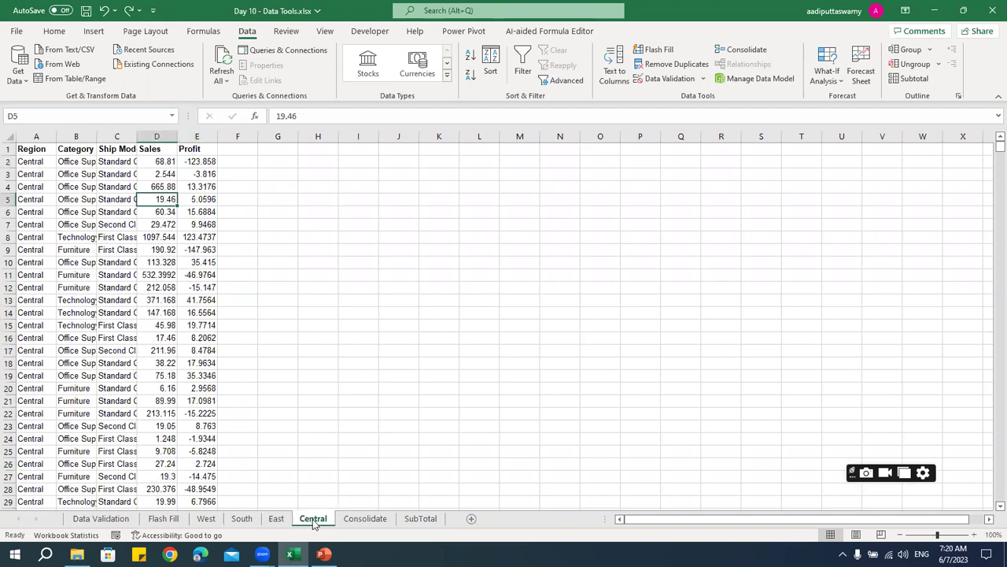
click(420, 519)
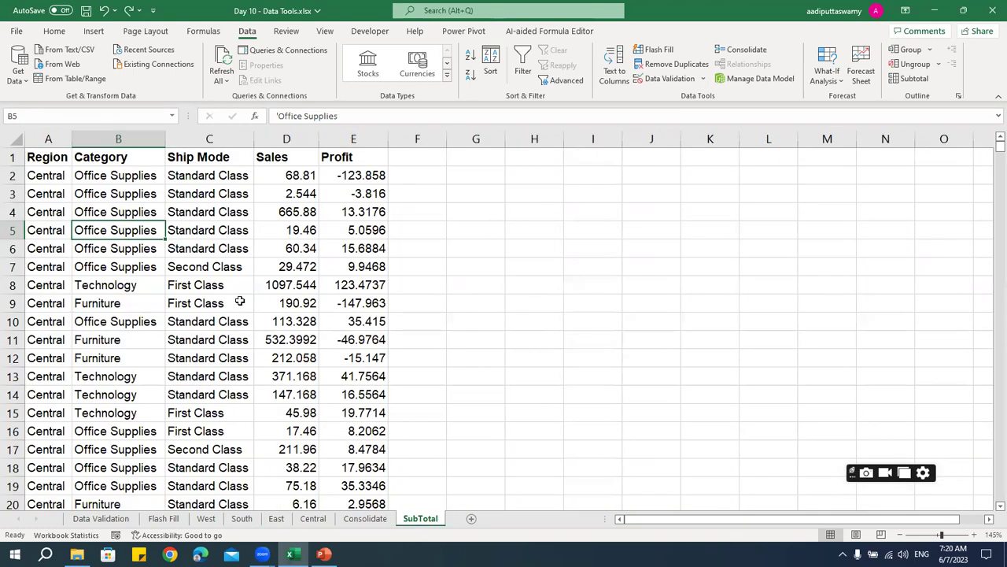
Step: Select the Central records at the top of the Region column, A2:A13
drag(39, 174, 355, 411)
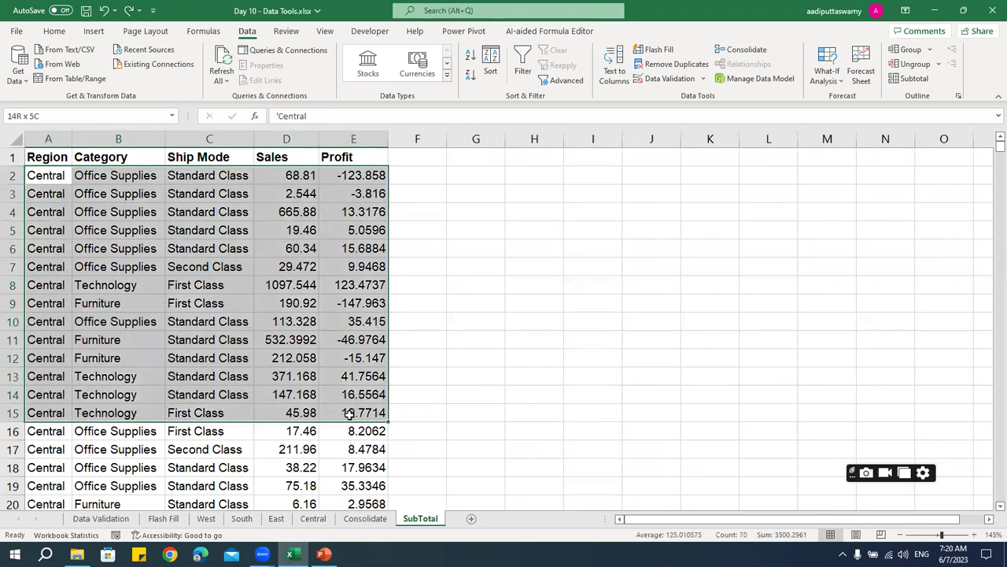
click(48, 248)
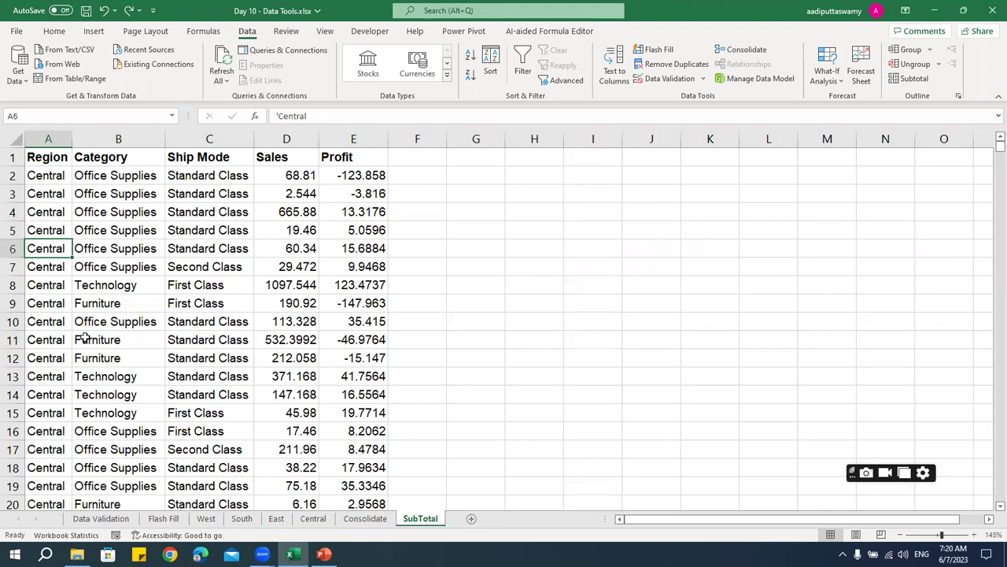
click(48, 139)
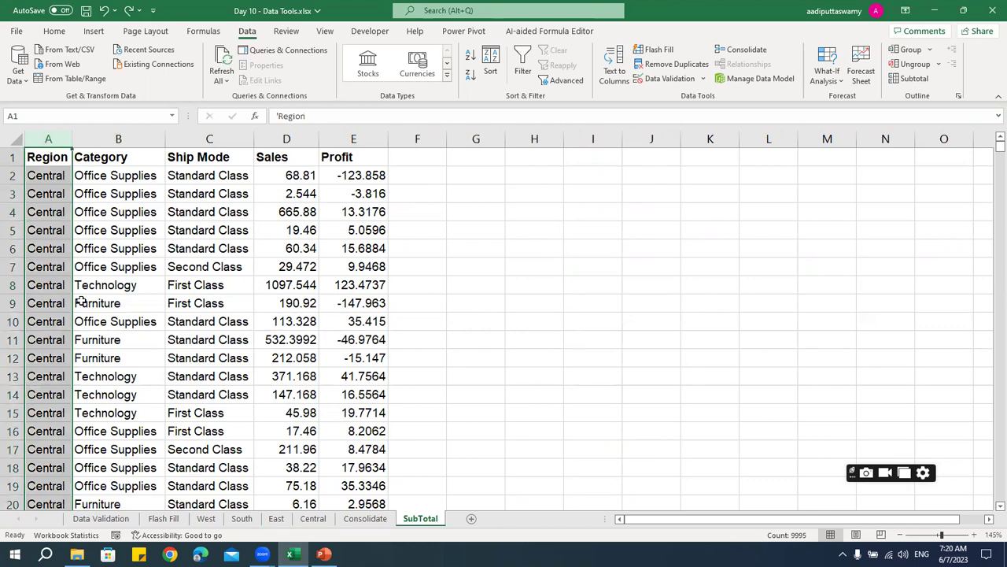
drag(53, 176, 49, 362)
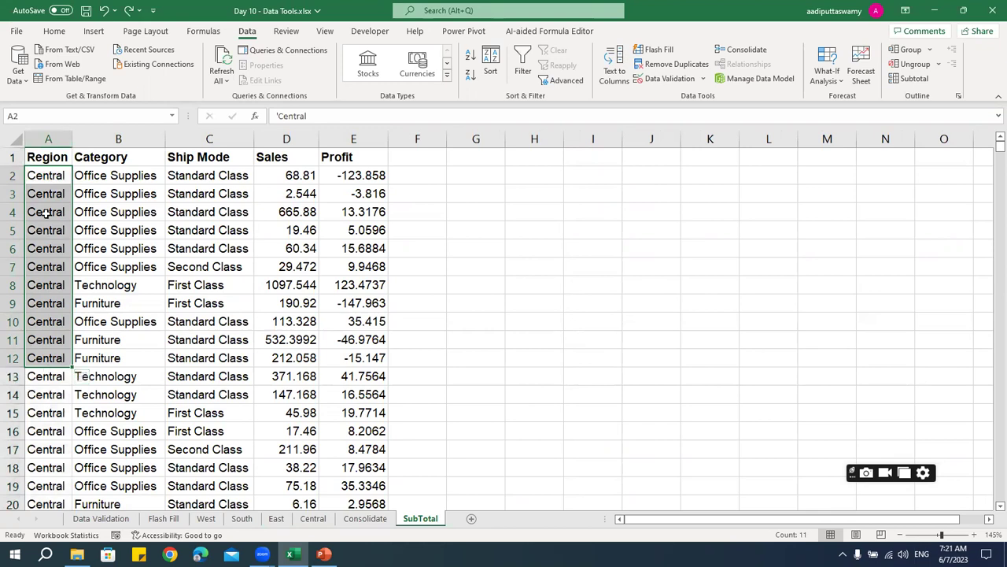
drag(47, 176, 49, 368)
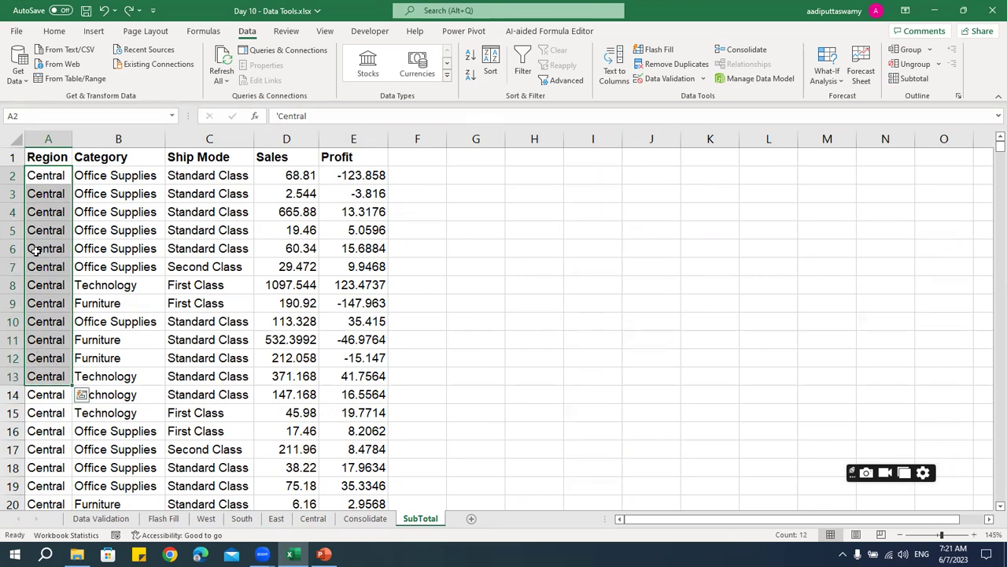
click(37, 177)
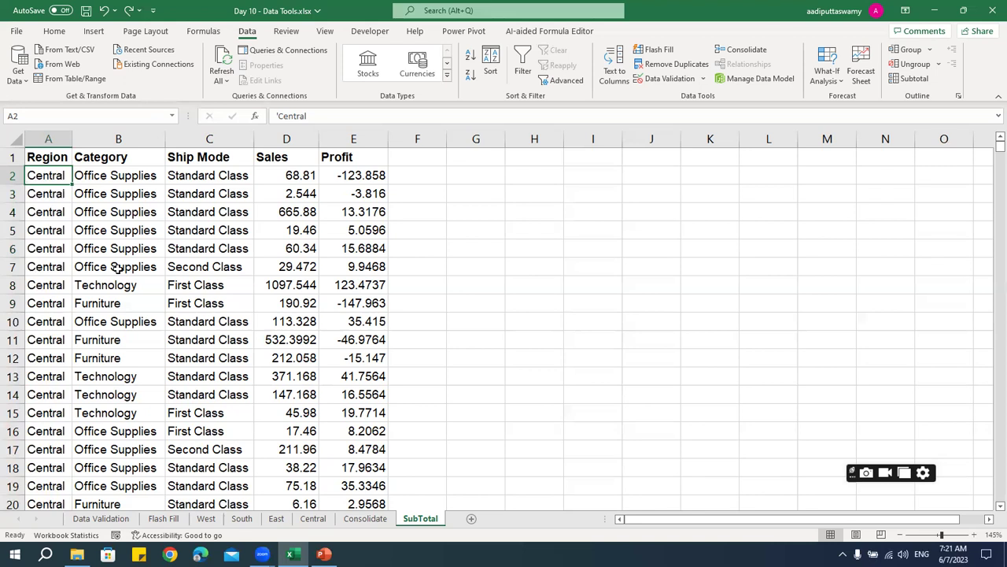
click(174, 193)
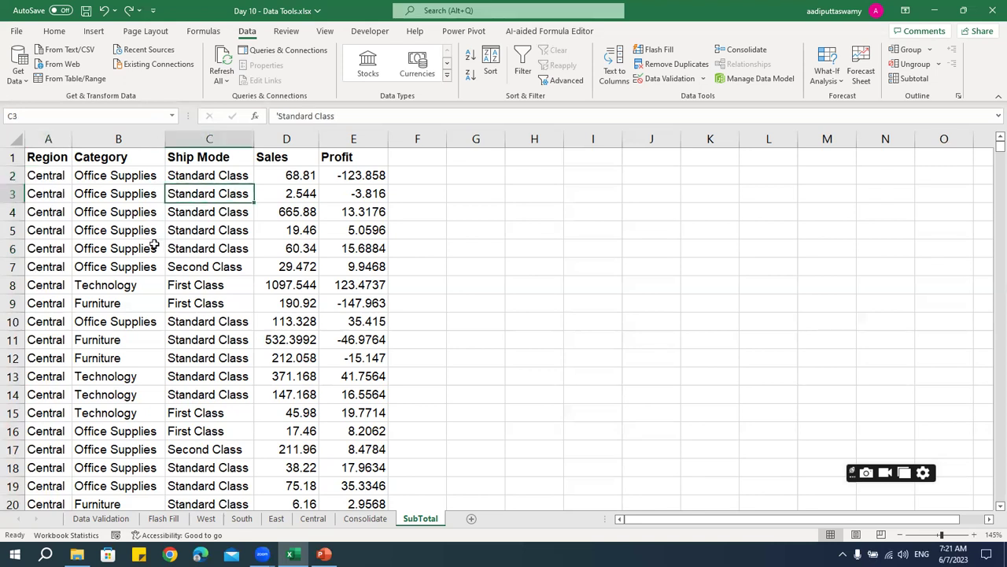
drag(49, 177, 46, 376)
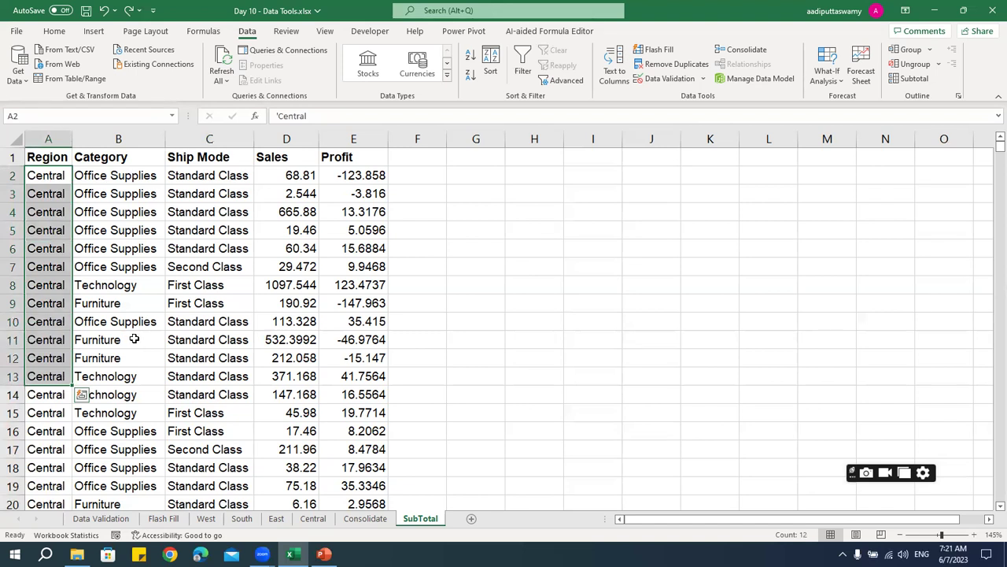
Step: Scroll down to the first East records at row 2325 and select them, then click back into the data table
scroll(135, 337, down, 20)
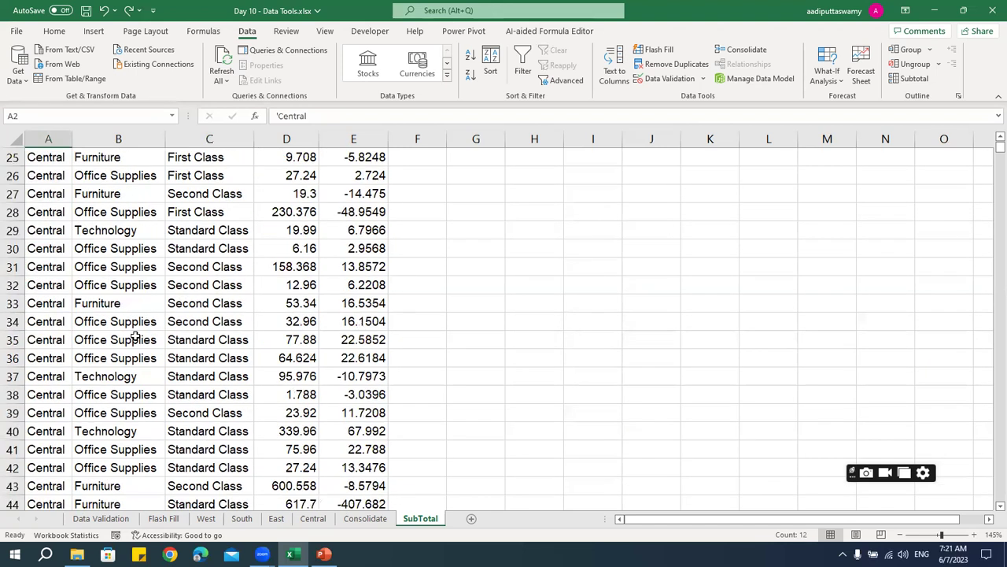
drag(990, 153, 990, 232)
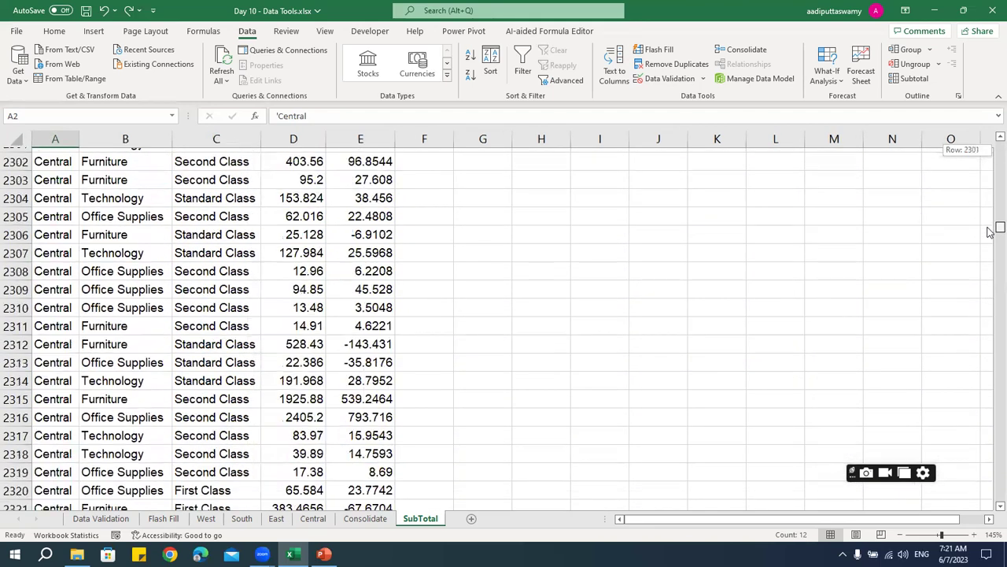
scroll(236, 339, down, 6)
click(49, 248)
drag(49, 248, 358, 212)
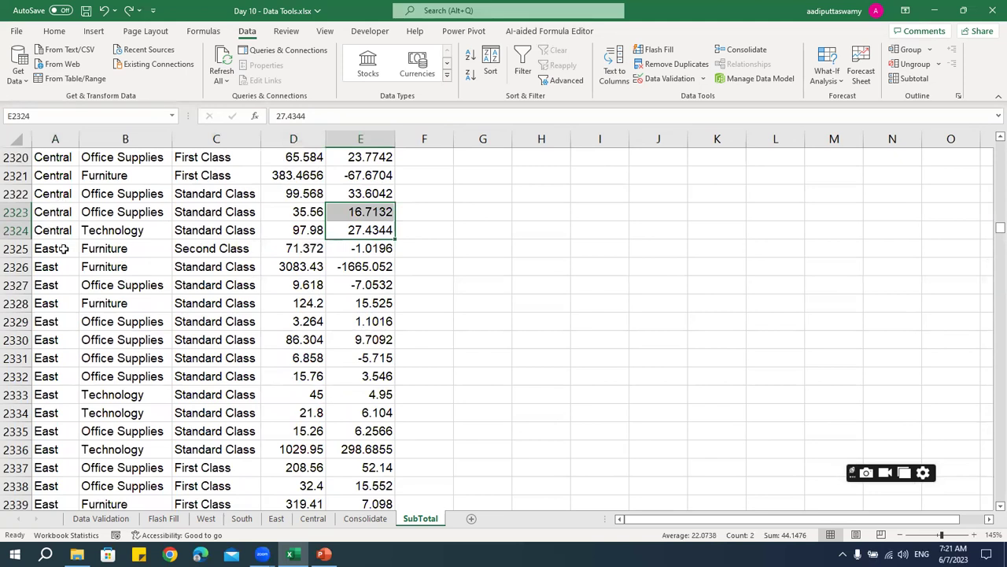
drag(63, 249, 96, 403)
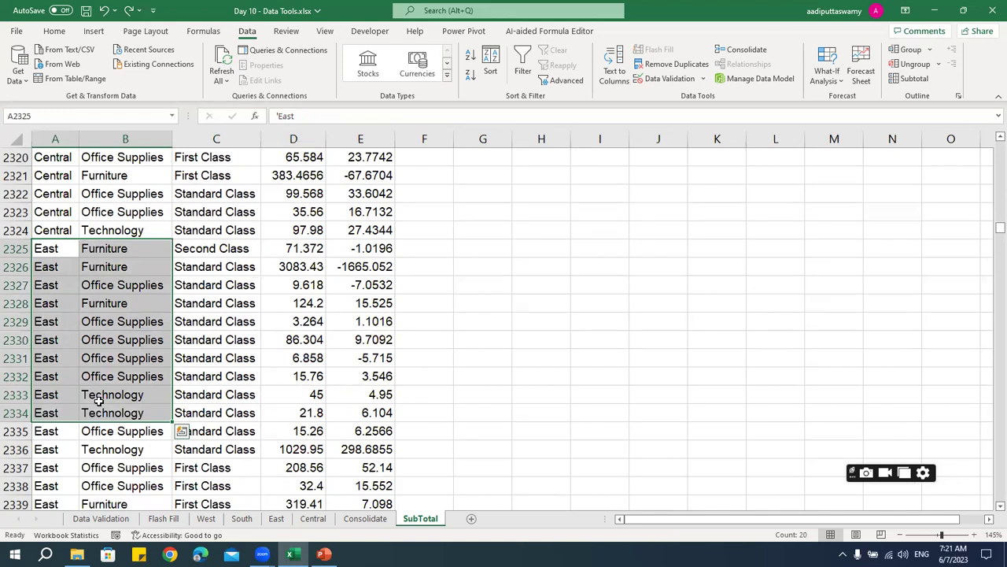
click(137, 311)
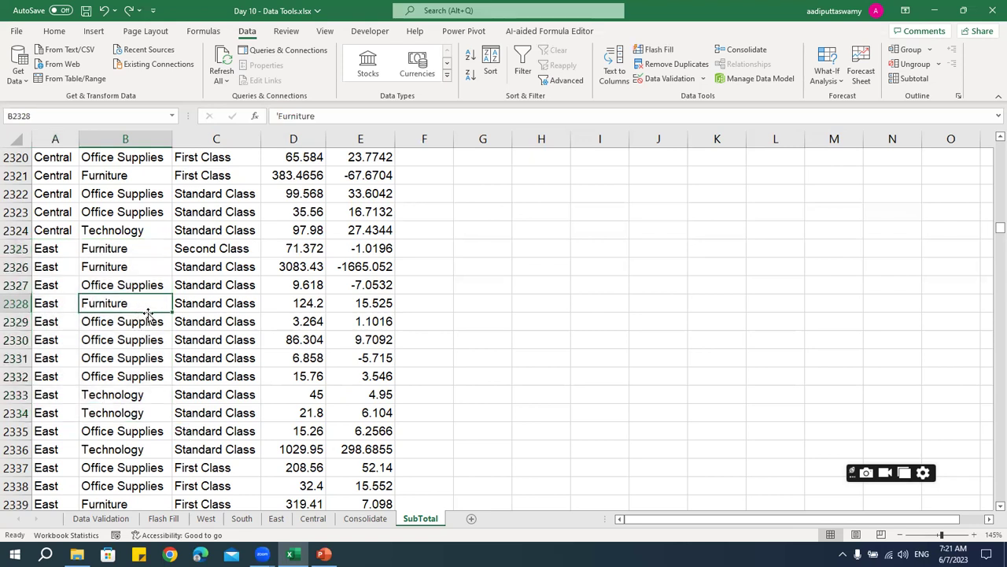
Step: Subtotal the data at each change in Region, using Sum on the Sales and Profit columns
click(911, 79)
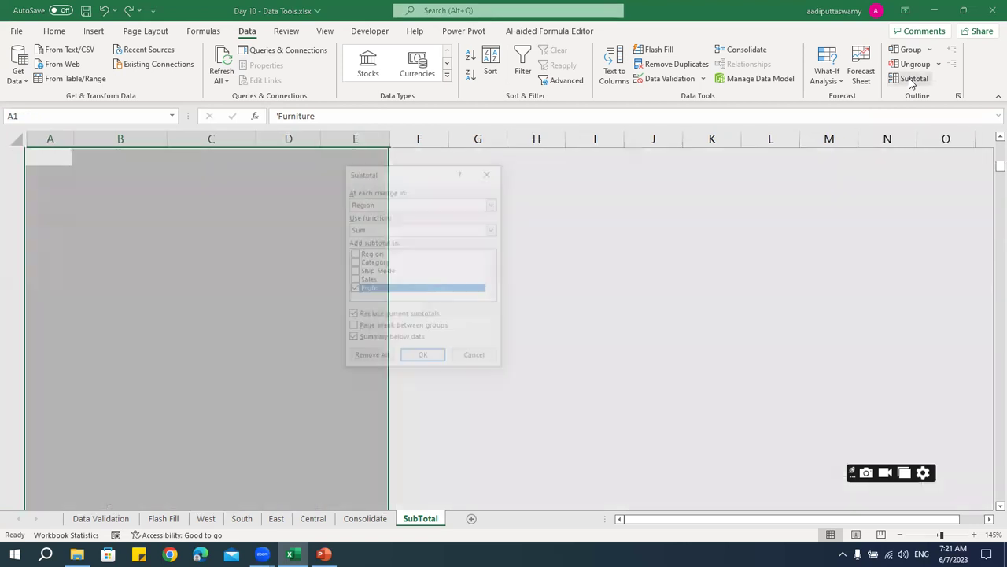
drag(388, 178, 525, 223)
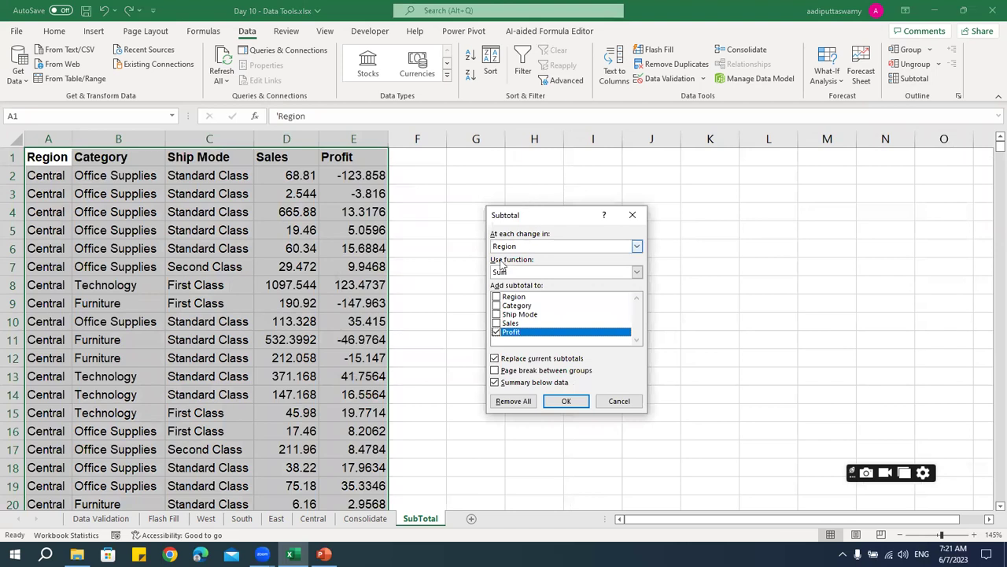
click(532, 246)
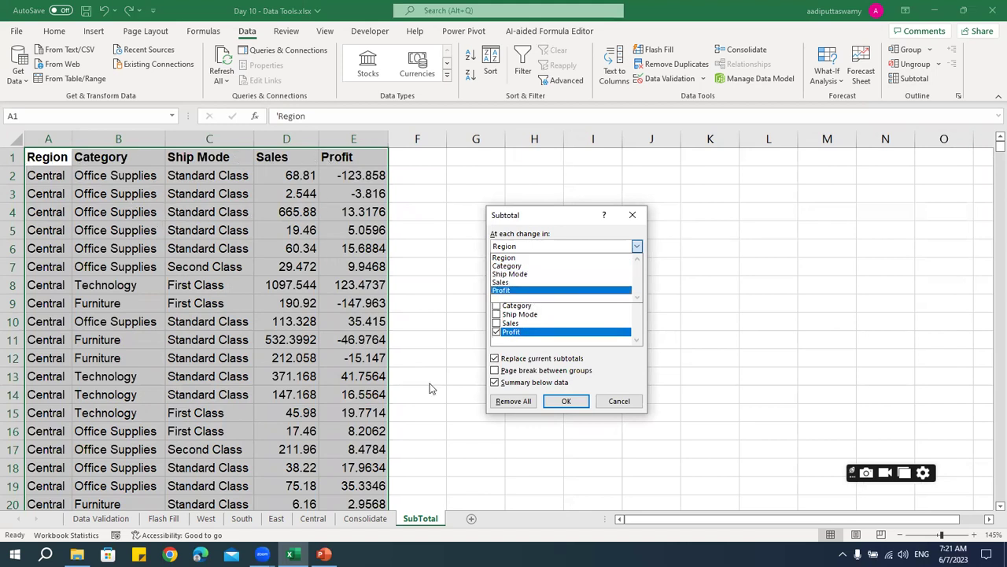
click(517, 258)
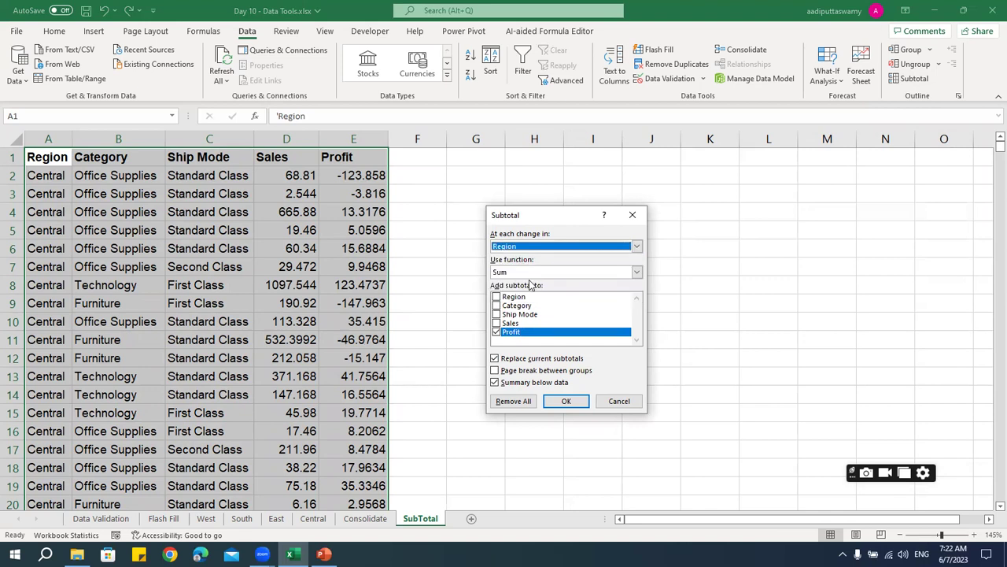
click(525, 272)
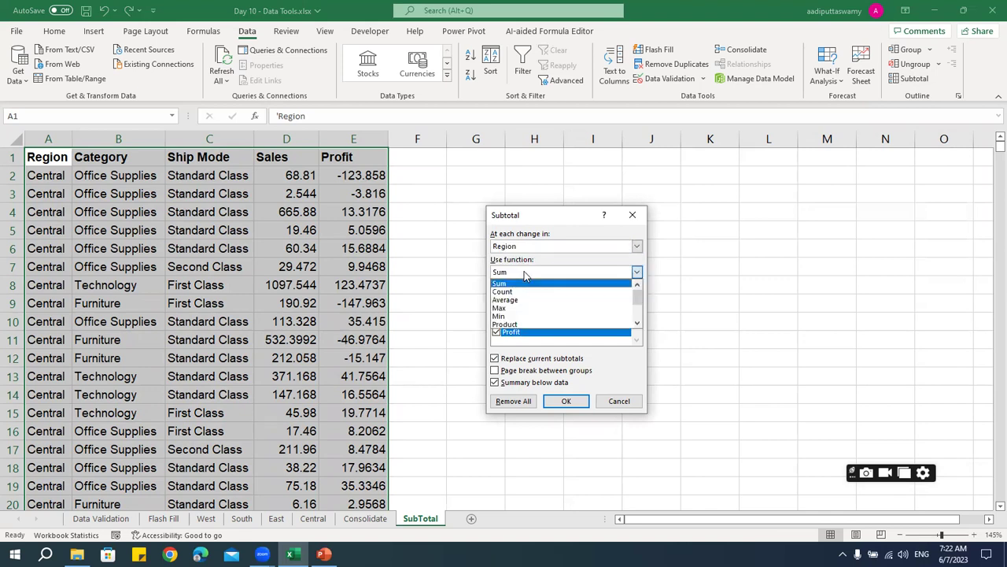
click(505, 283)
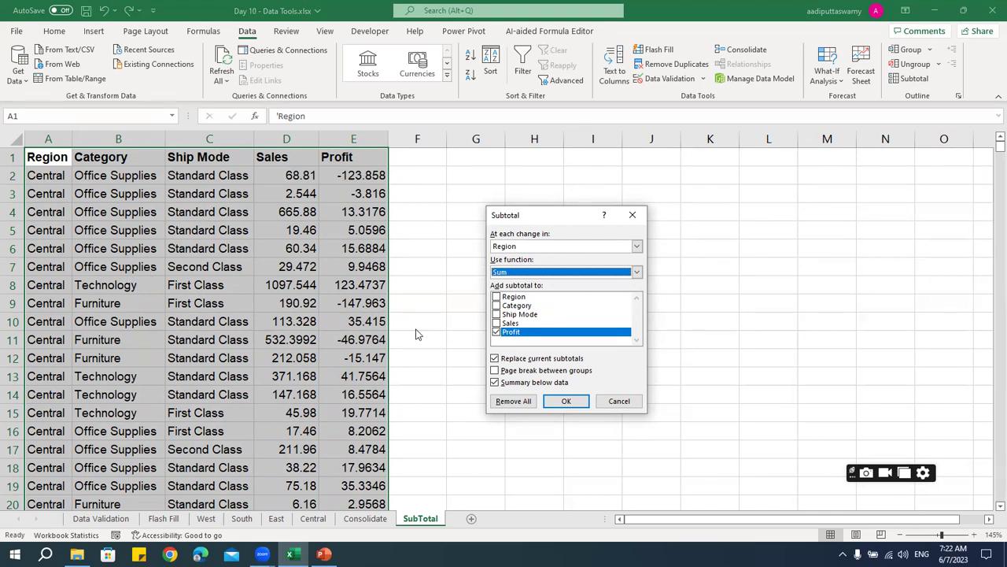
click(496, 323)
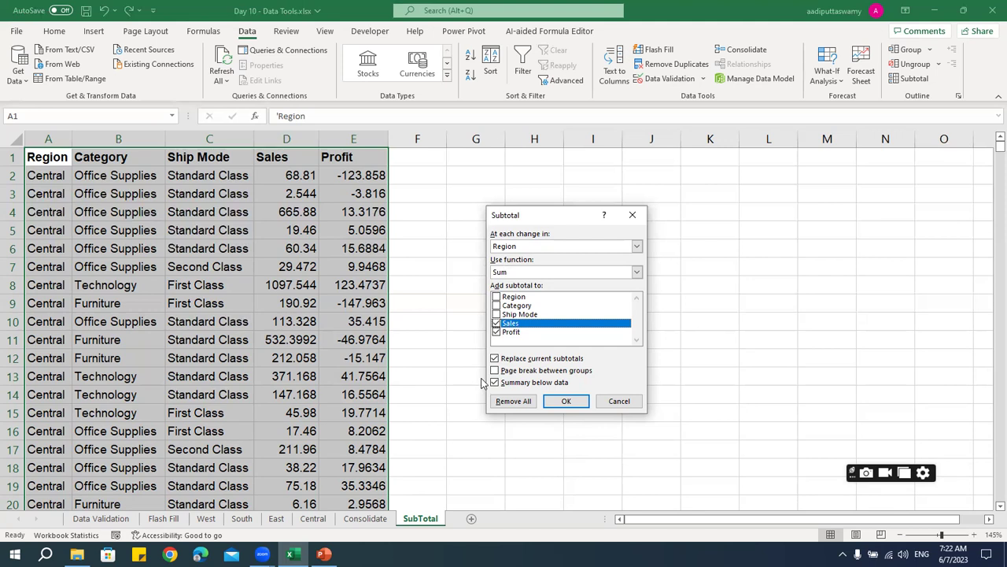
click(516, 273)
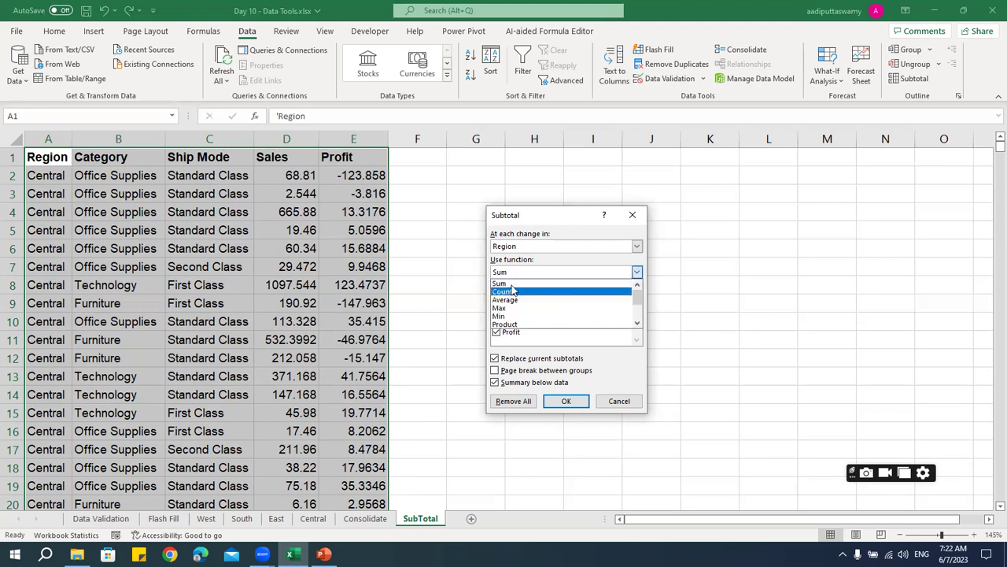
click(515, 281)
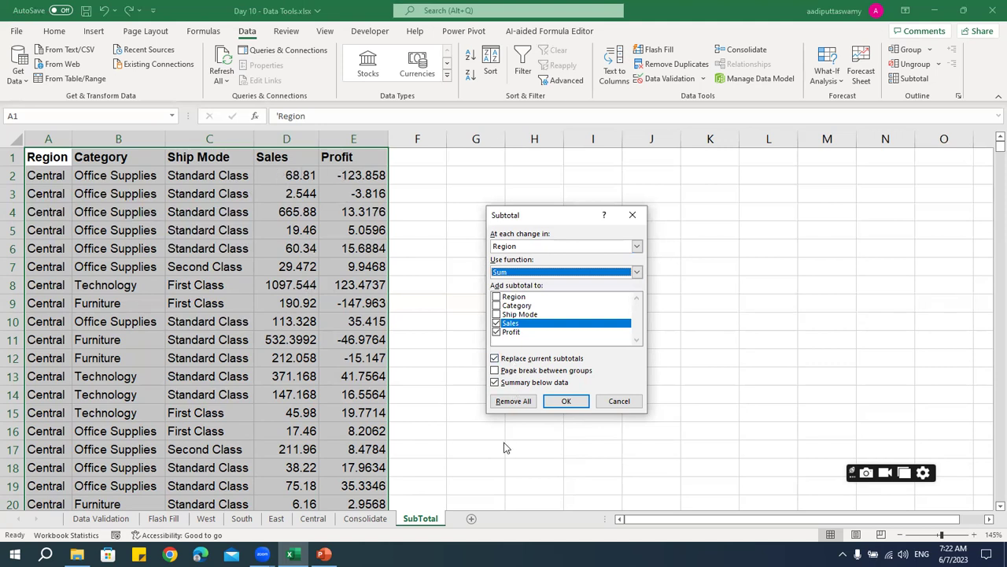
click(568, 401)
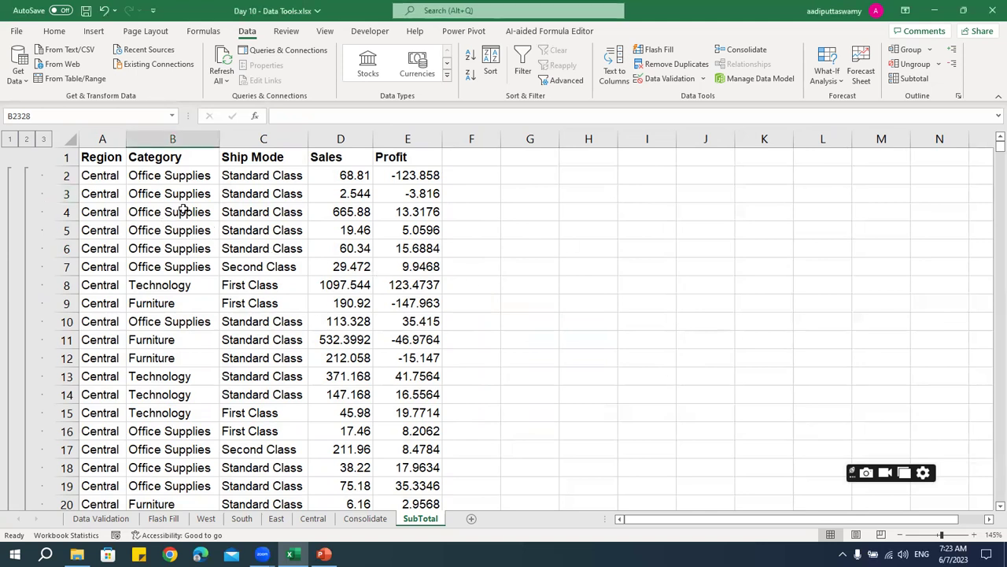
click(180, 210)
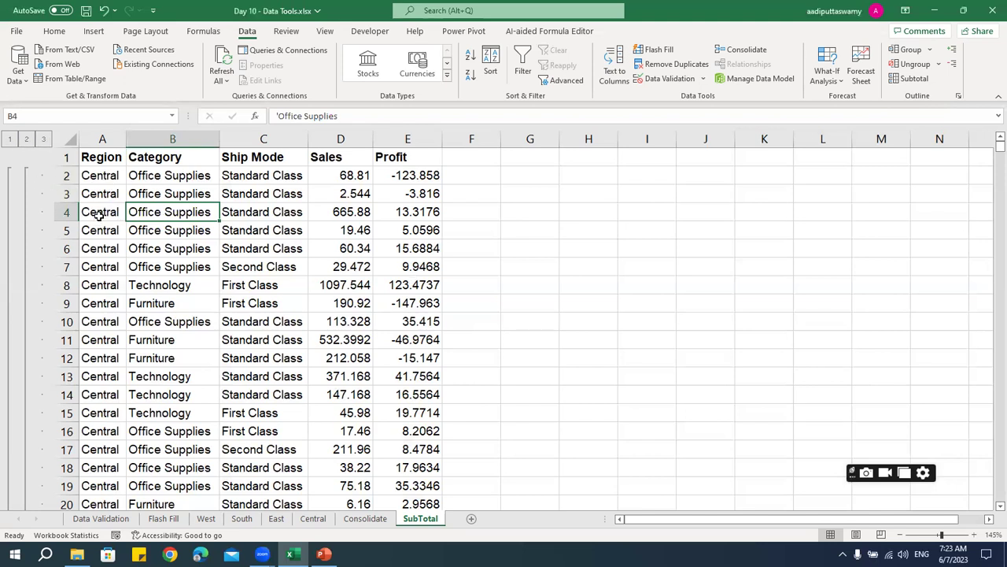
click(9, 140)
drag(119, 176, 448, 174)
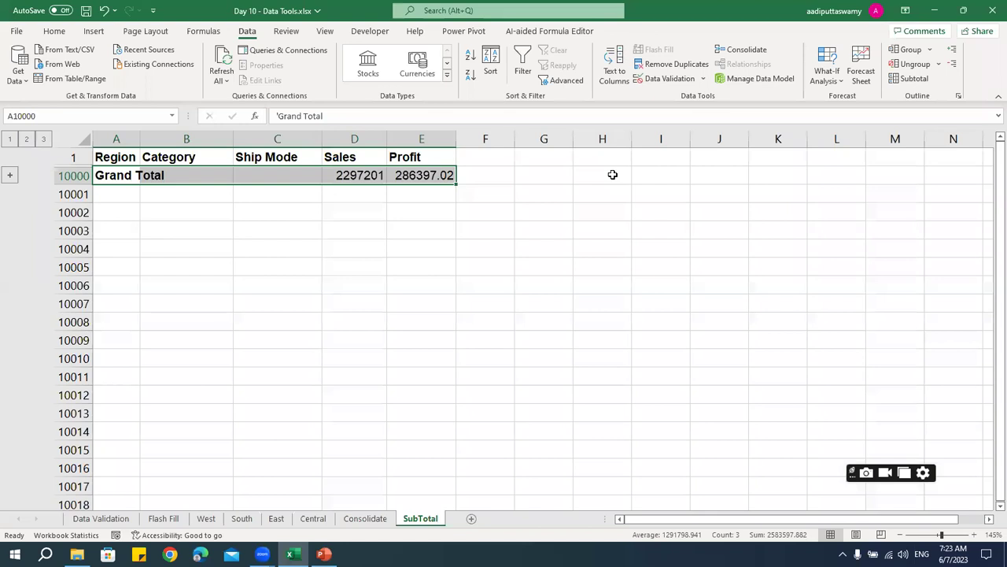
click(28, 140)
click(26, 140)
drag(116, 176, 122, 229)
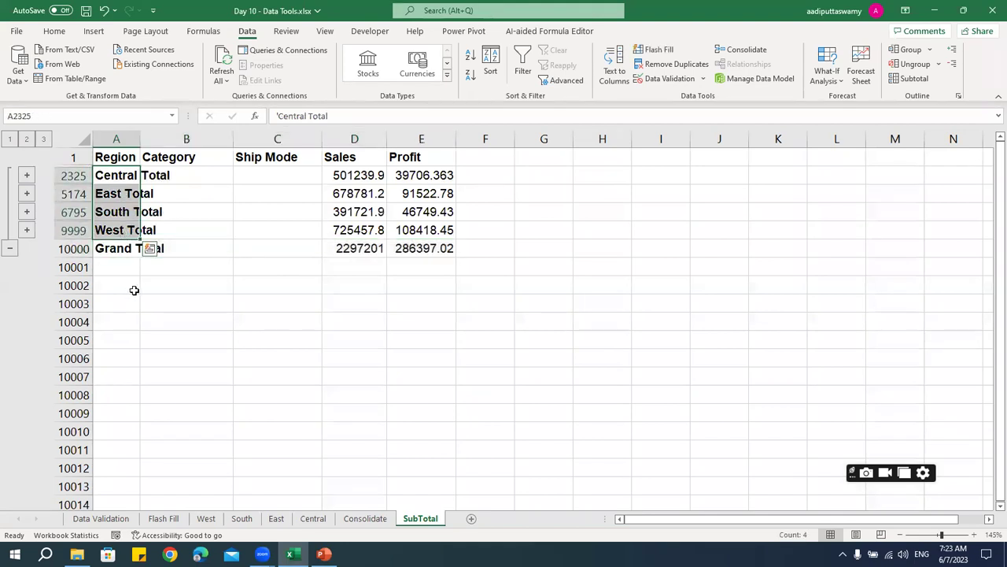
click(130, 175)
drag(130, 175, 435, 174)
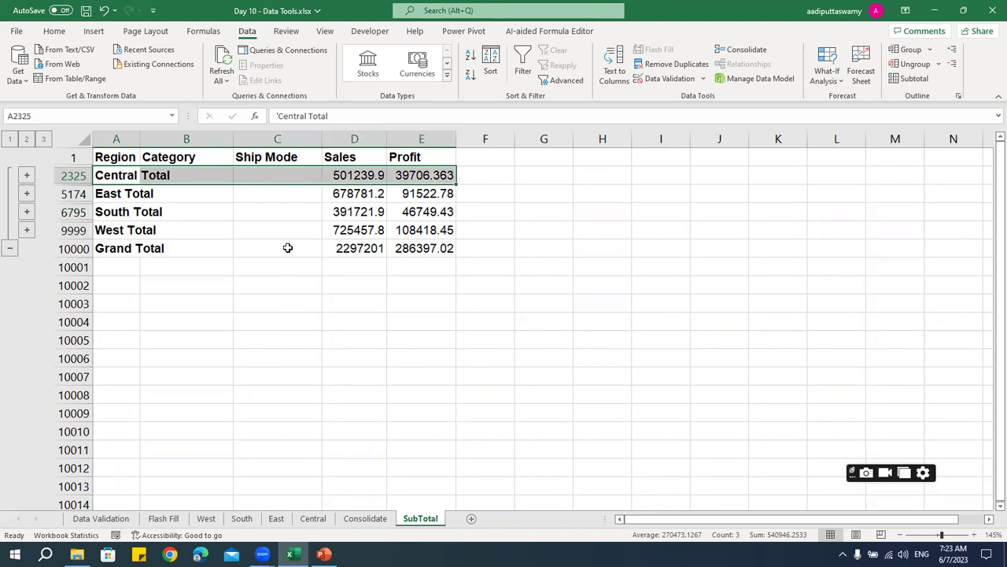
click(44, 140)
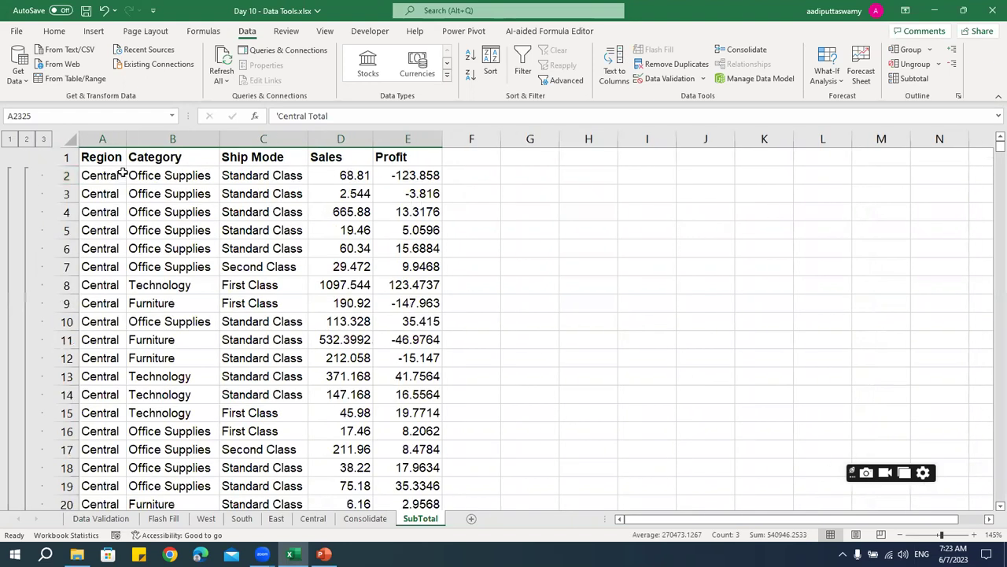
click(129, 214)
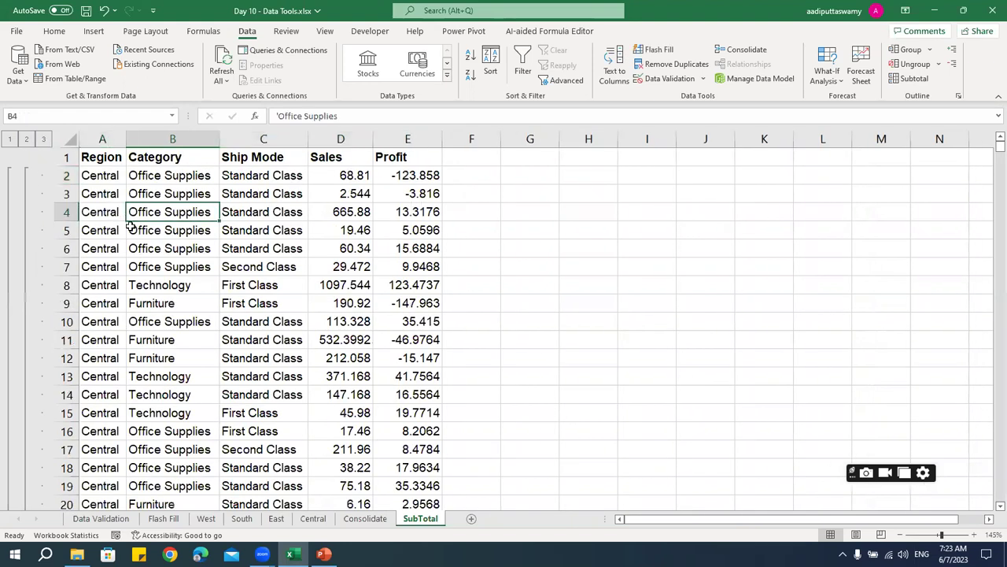
key(ctrl+Down)
scroll(130, 230, down, 3)
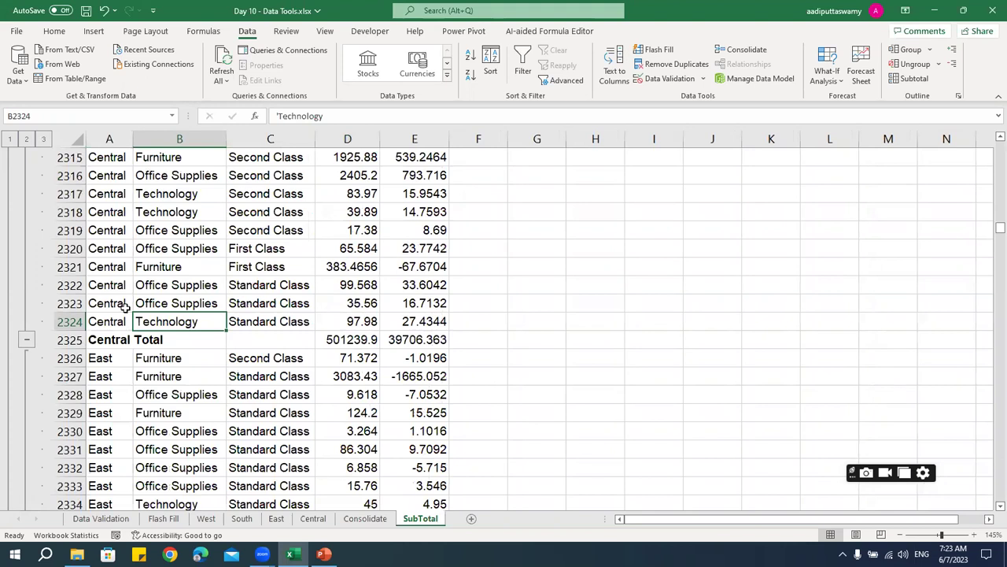
click(70, 340)
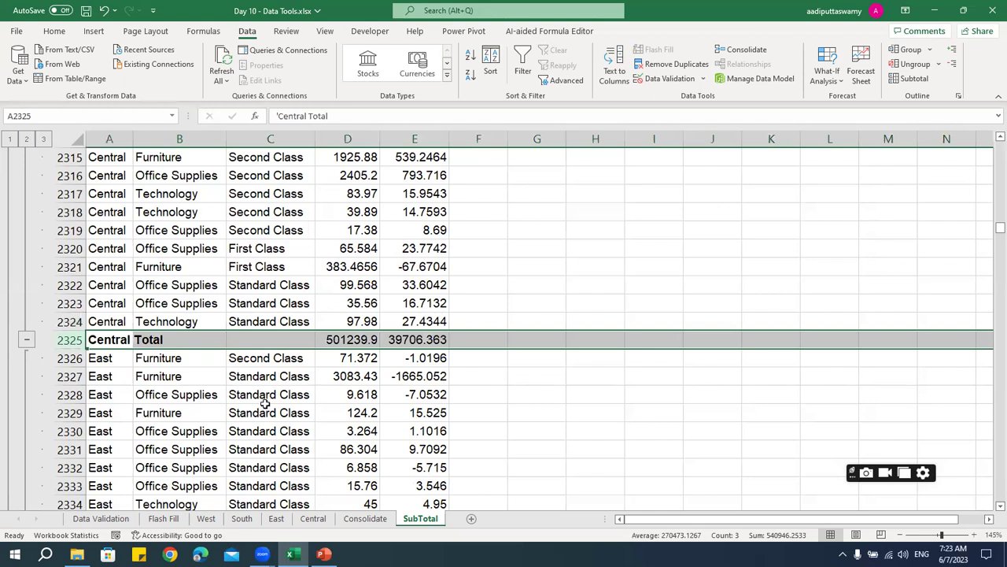
click(114, 320)
key(Down)
key(ctrl+Home)
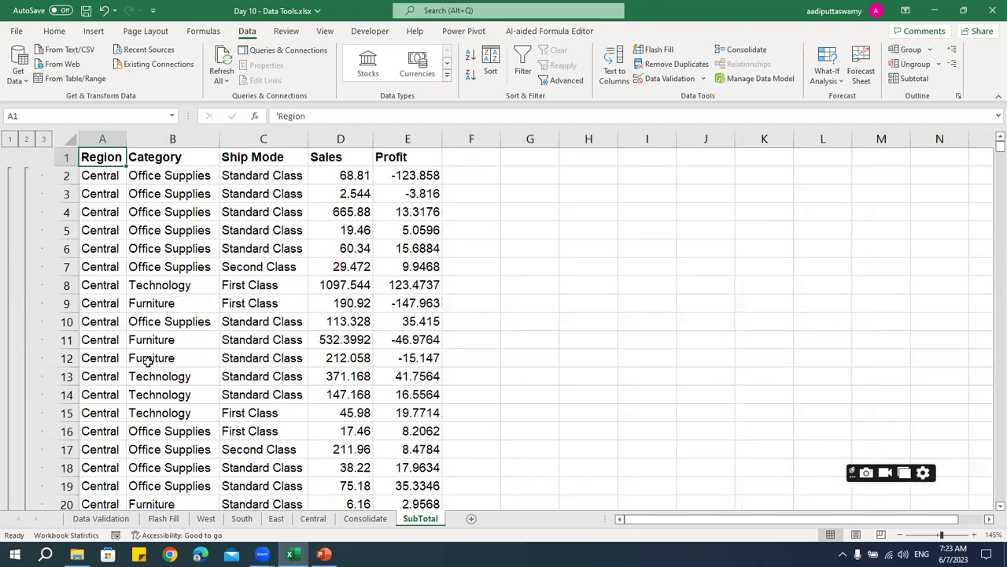
click(10, 140)
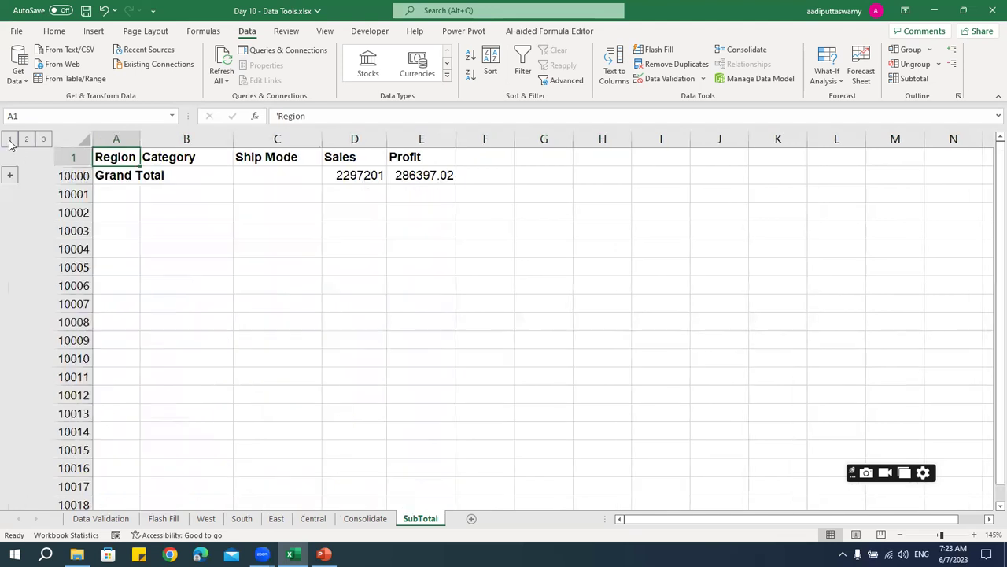
click(27, 140)
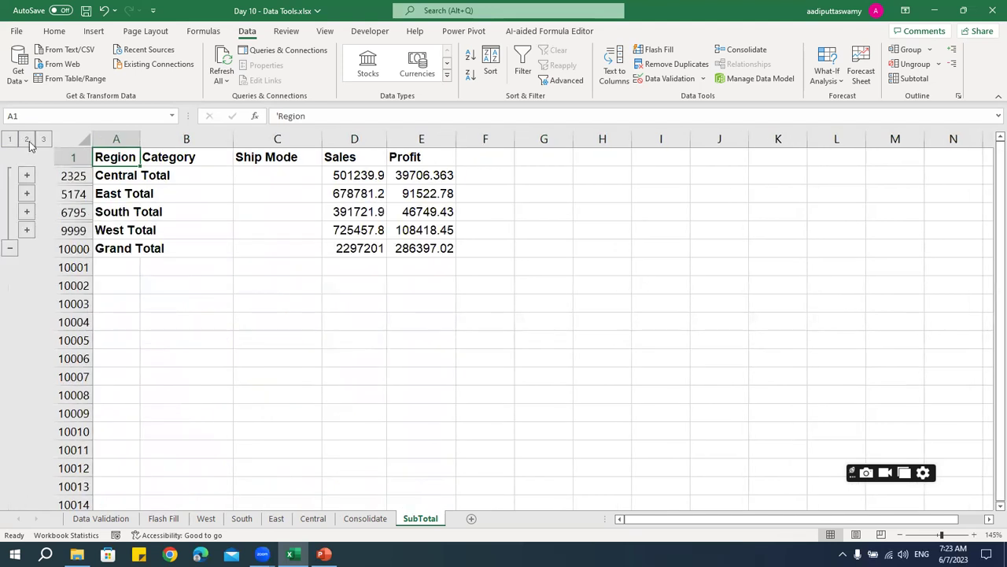
click(43, 140)
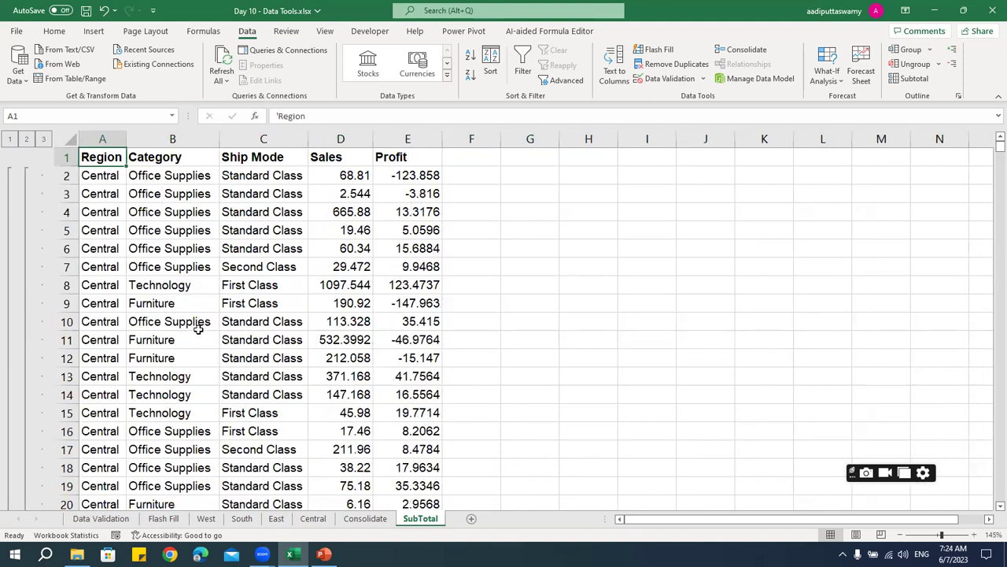
click(185, 305)
key(ctrl+Down)
key(Down)
key(Left)
key(ctrl+shift+Right)
key(ctrl+shift+Right)
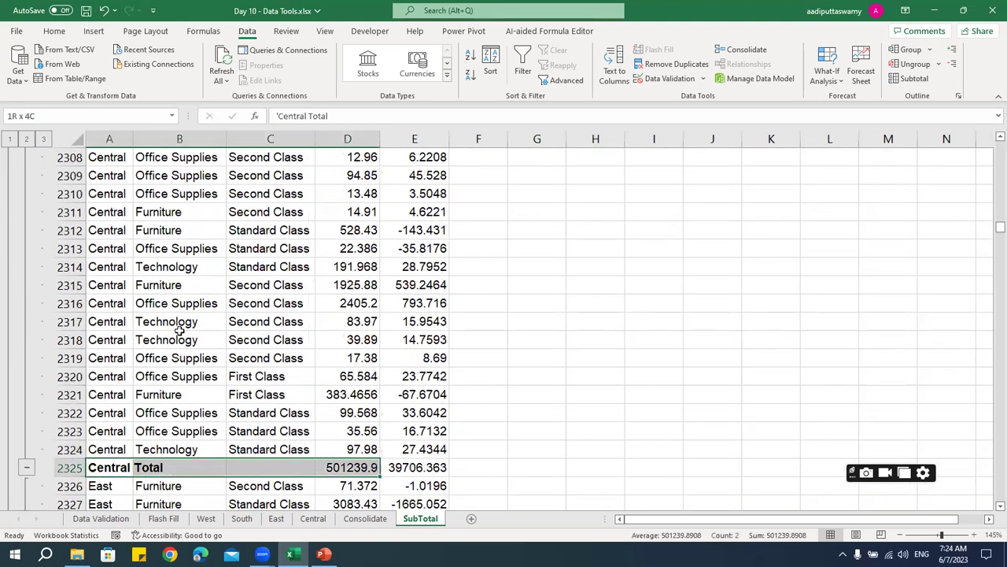
Step: Inspect the Central Sales and Profit SUBTOTAL(9,…) formulas, then bring up the Subtotal dialog
click(362, 469)
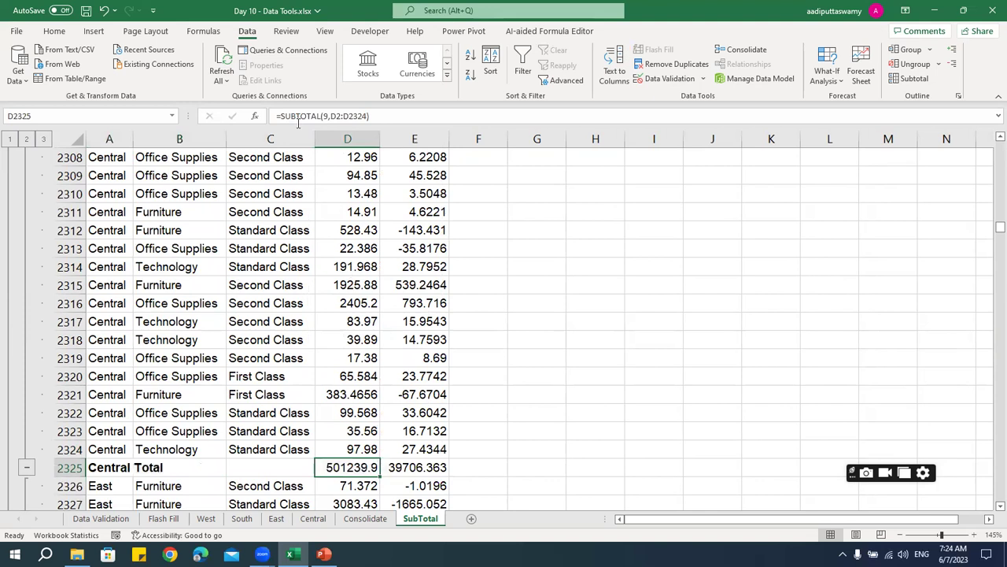
click(430, 467)
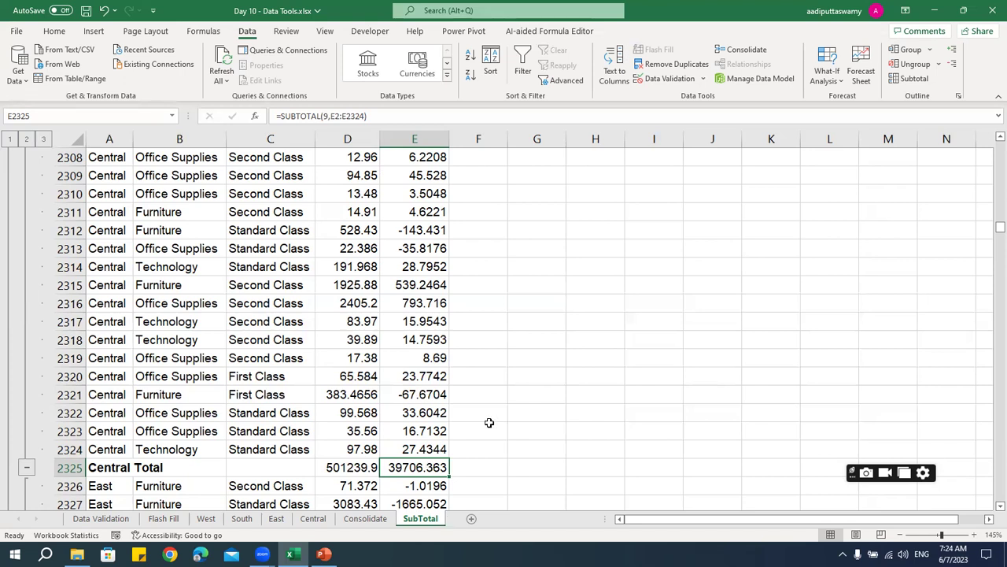
click(345, 472)
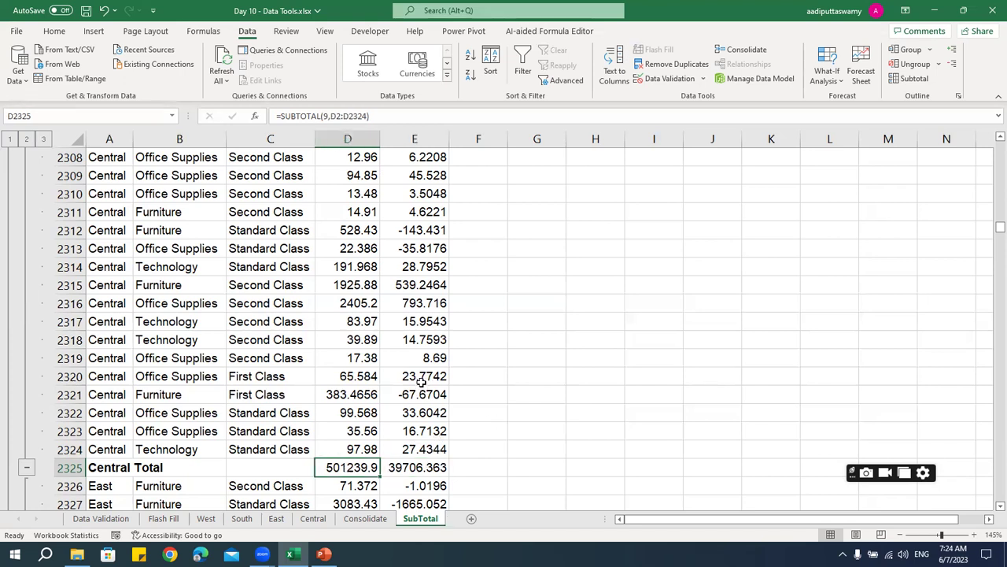
click(342, 304)
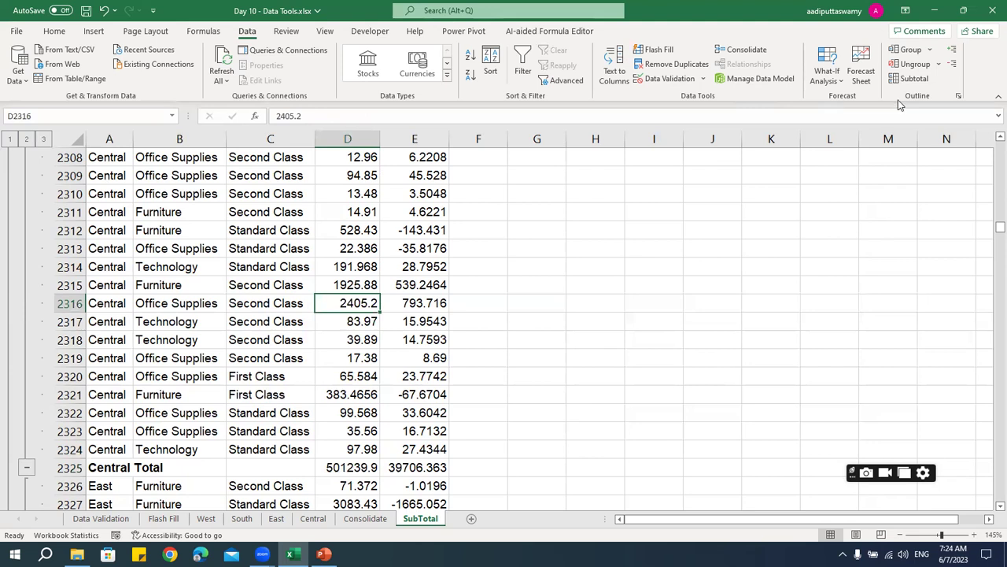
click(924, 82)
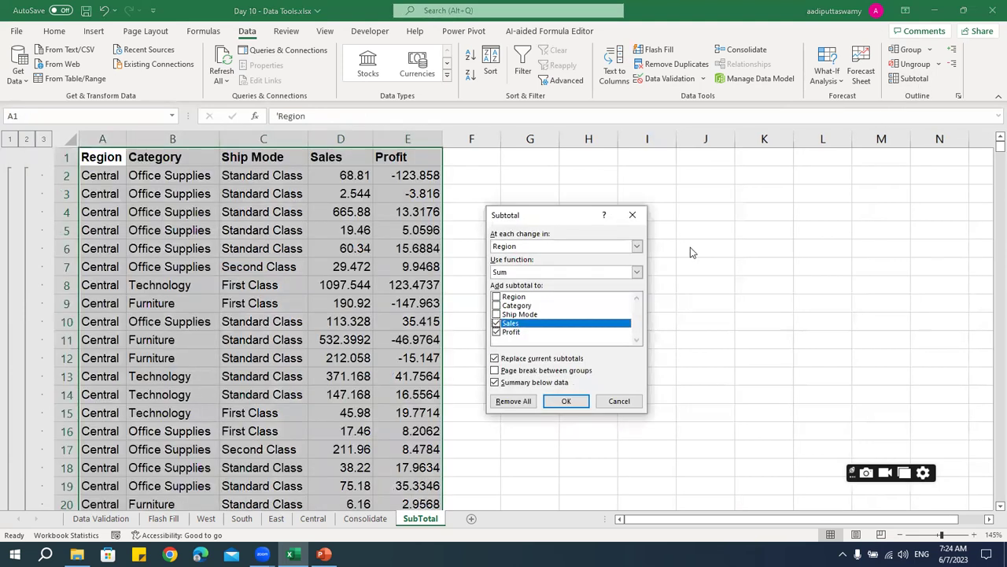
Step: Remove all subtotals and outline grouping, then select a cell in the Category column
click(526, 402)
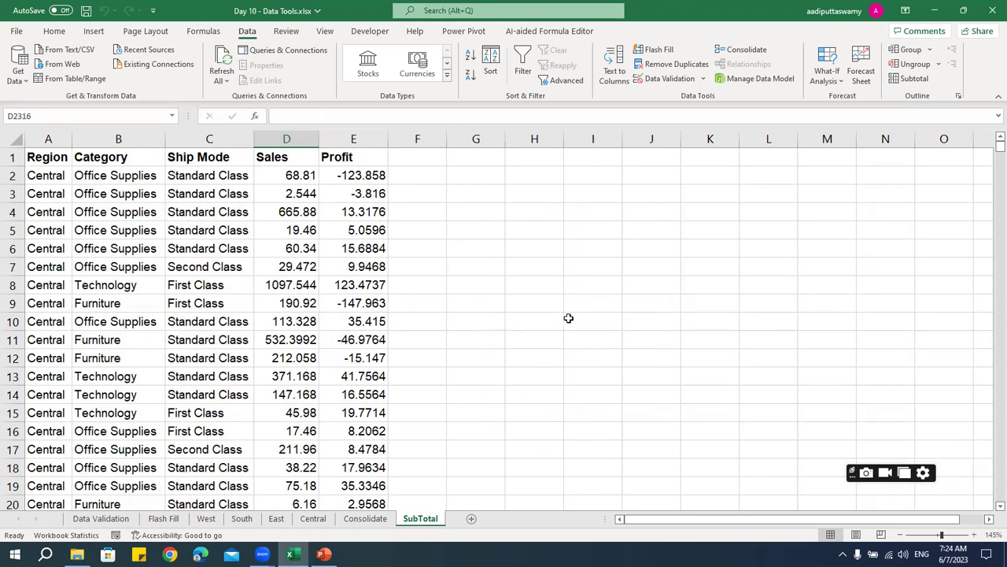
click(212, 252)
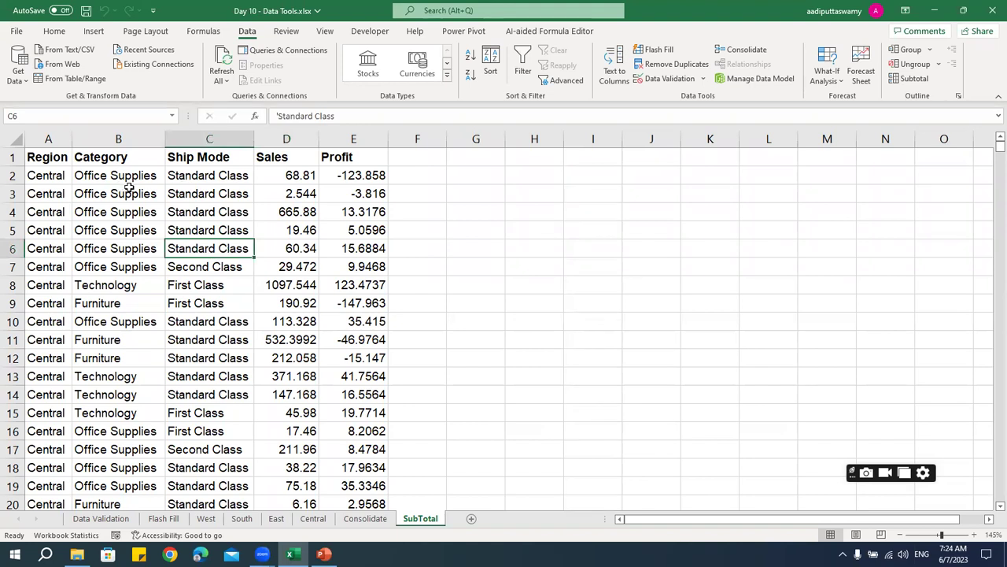
click(139, 139)
click(154, 214)
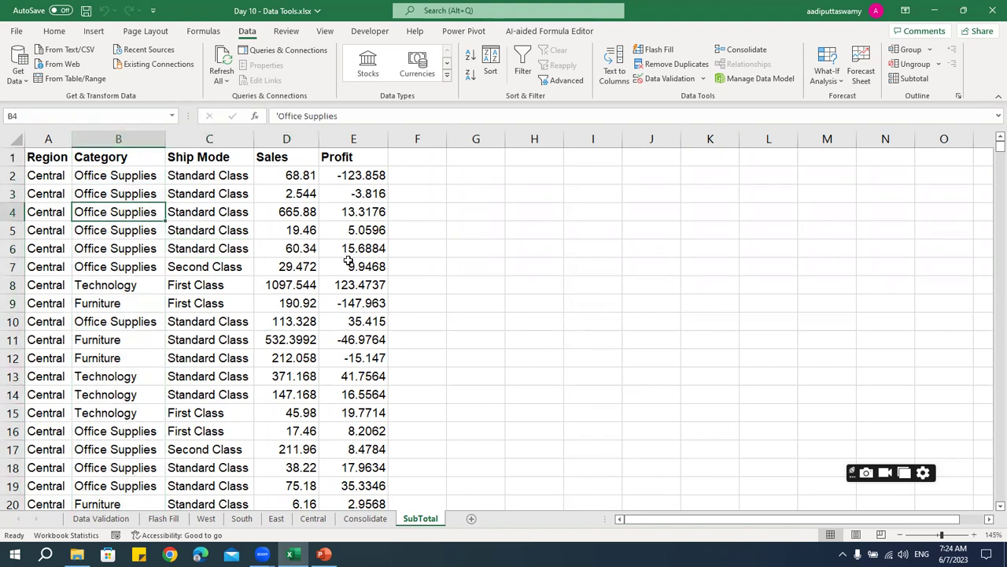
Step: Apply Sum subtotals of Sales and Profit at each change in Category
click(913, 79)
click(637, 245)
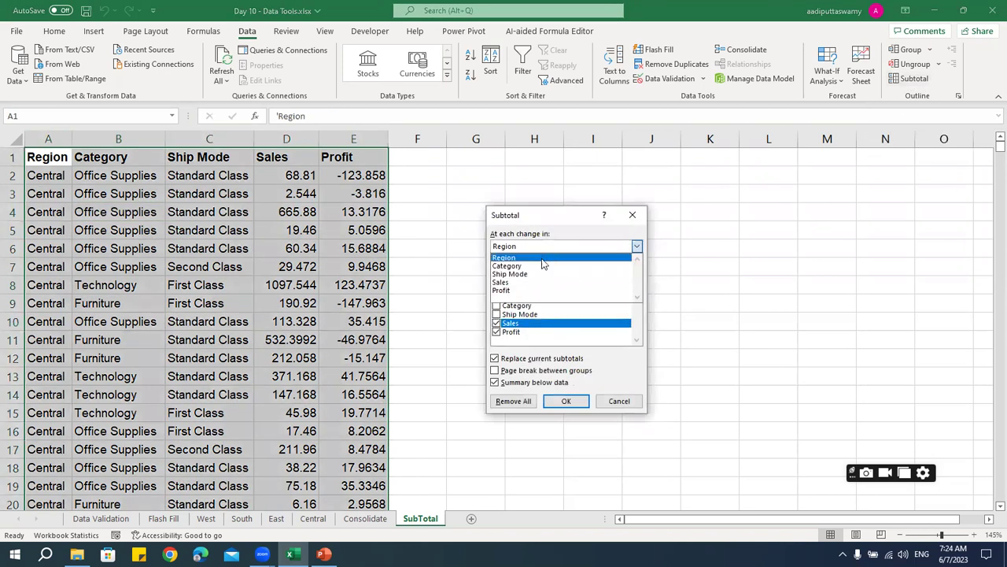
click(542, 265)
drag(535, 218, 465, 178)
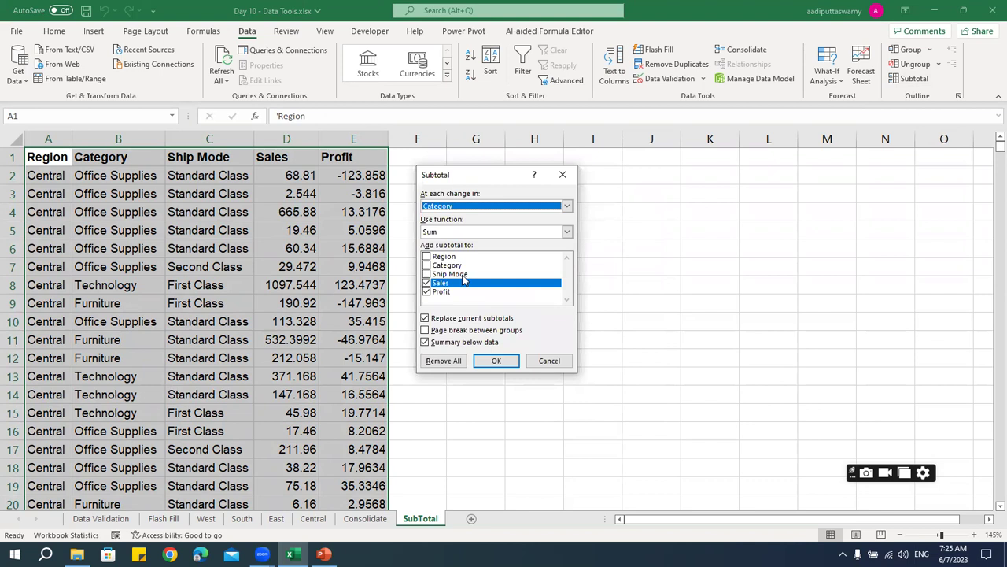
click(496, 361)
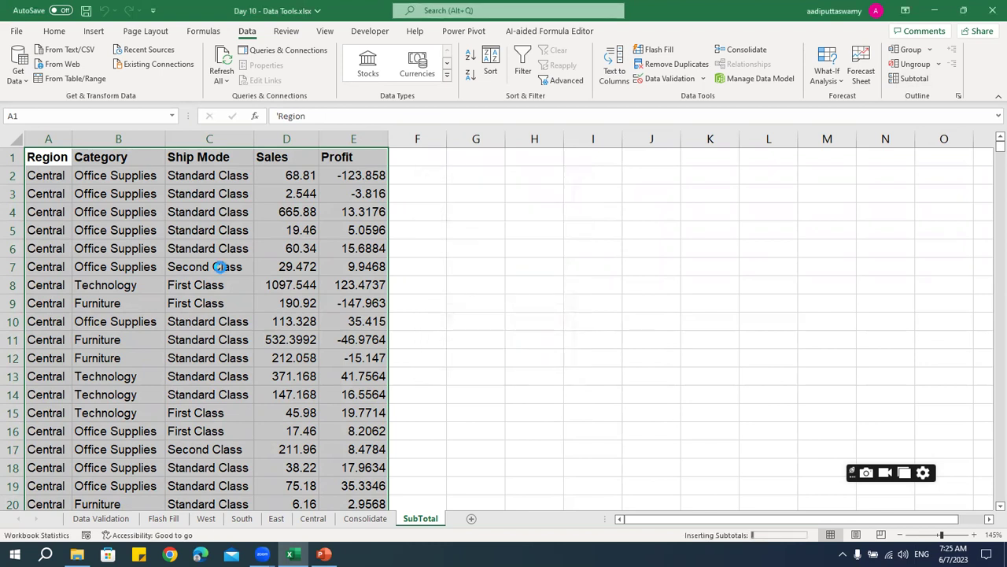
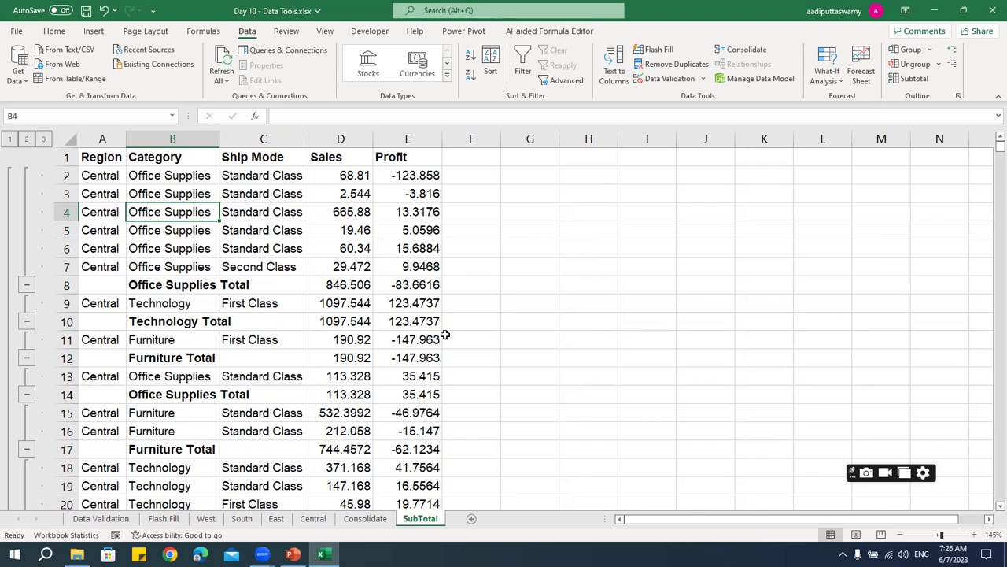
Step: Collapse the outline to the Grand Total, then expand it to level 2 category totals
drag(353, 177, 416, 399)
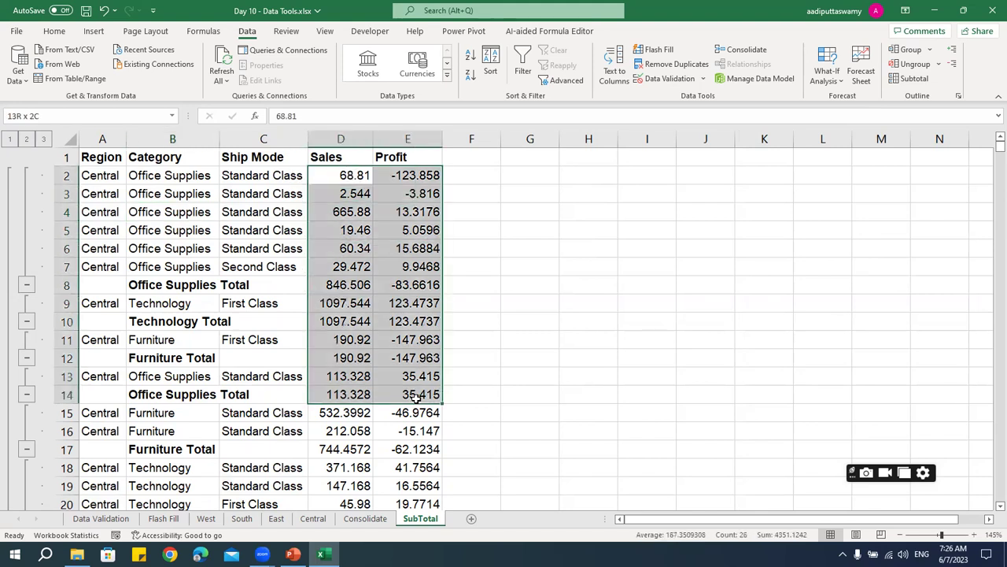
click(384, 213)
drag(341, 173, 437, 178)
click(316, 246)
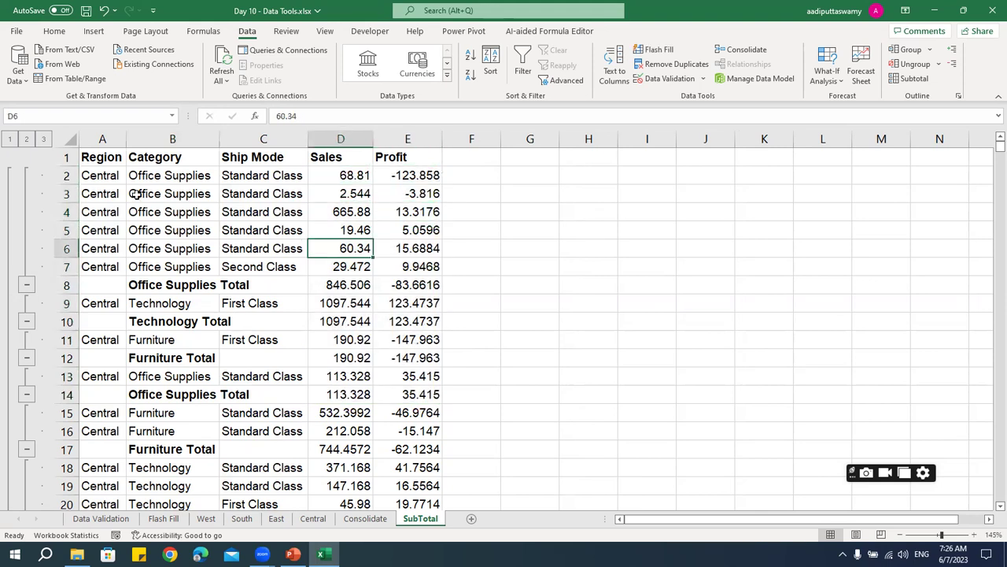
click(9, 139)
drag(157, 178, 244, 176)
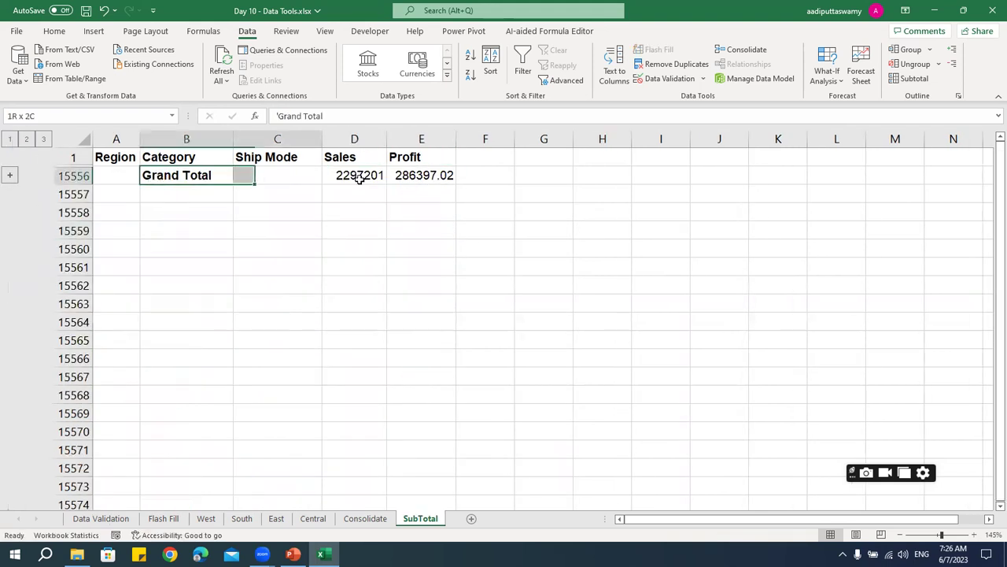
drag(359, 177, 440, 176)
click(27, 140)
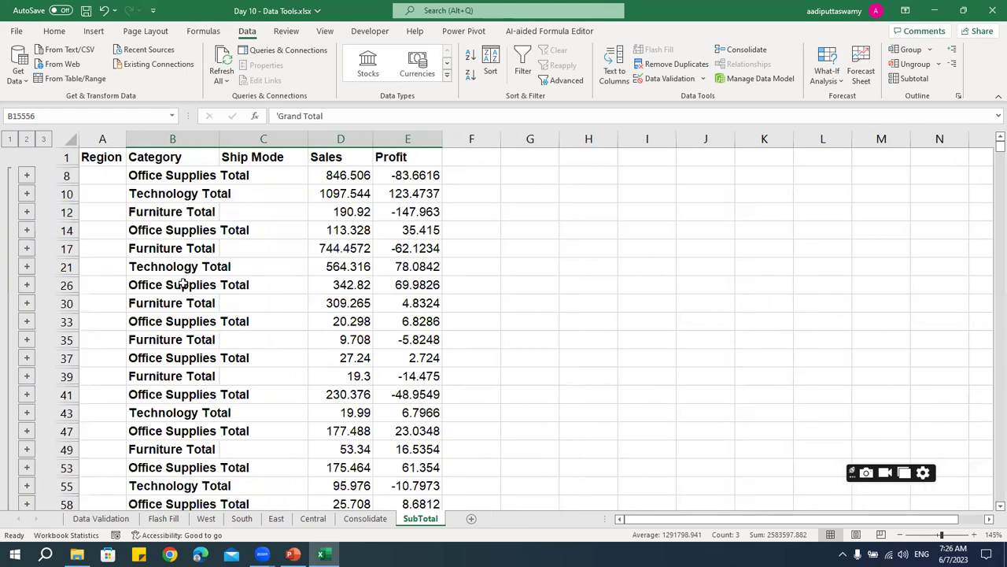
Step: Select the category total labels and bring up the Subtotal dialog summing Sales and Profit by Category
click(156, 180)
drag(155, 187, 160, 267)
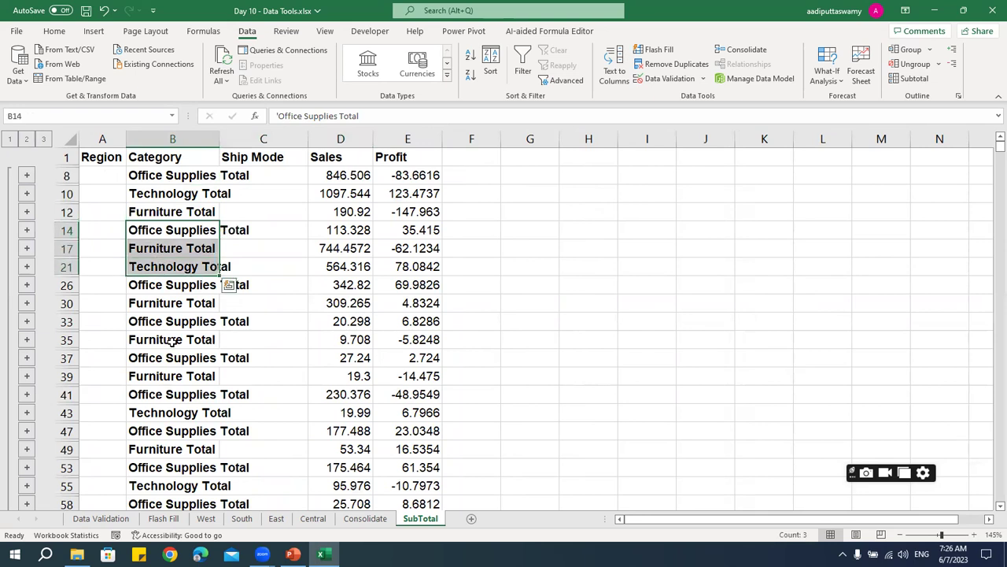
scroll(166, 376, down, 7)
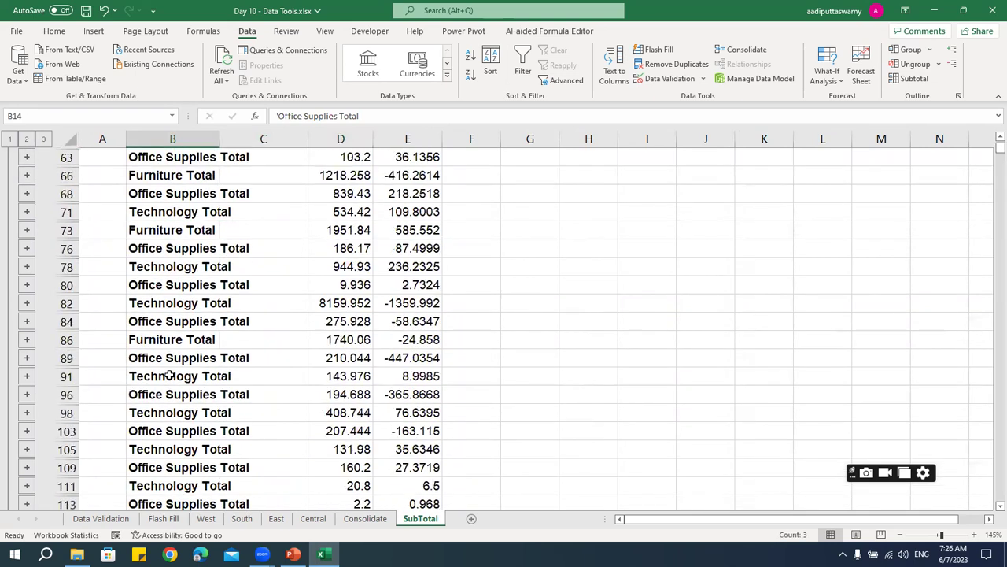
scroll(168, 376, up, 7)
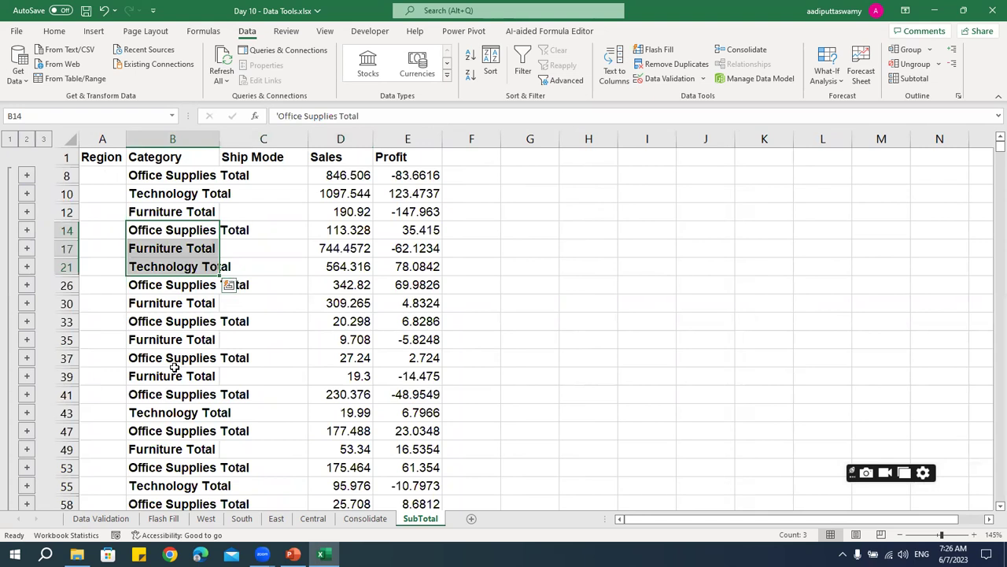
click(161, 197)
click(912, 79)
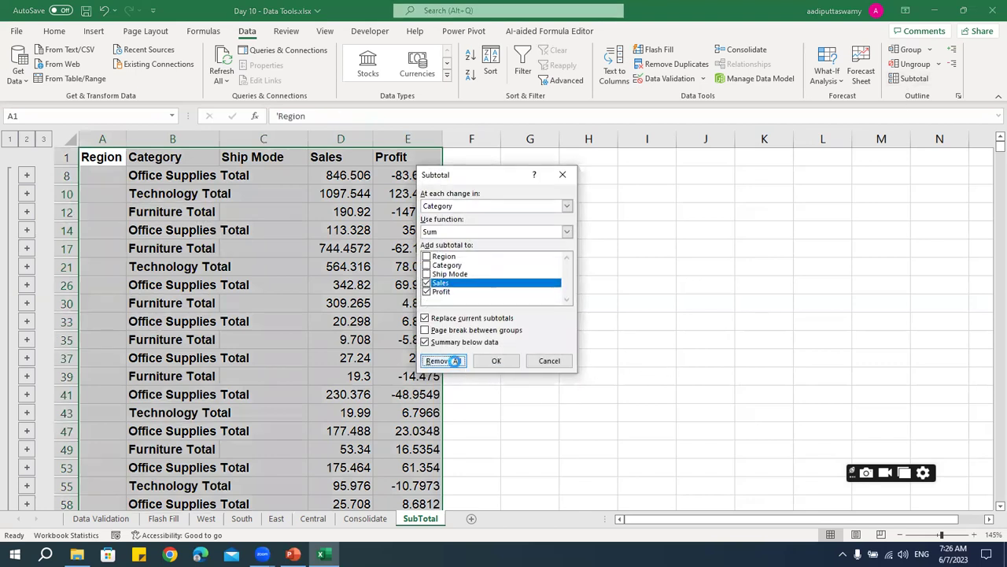
Step: Remove all subtotals, leaving plain Region, Category, Ship Mode, Sales and Profit rows
click(444, 361)
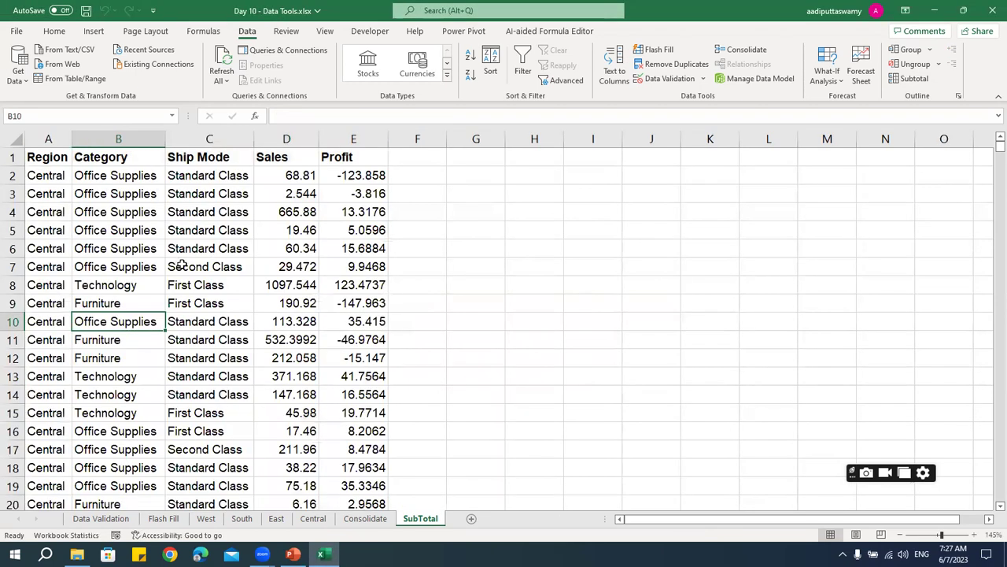
click(169, 251)
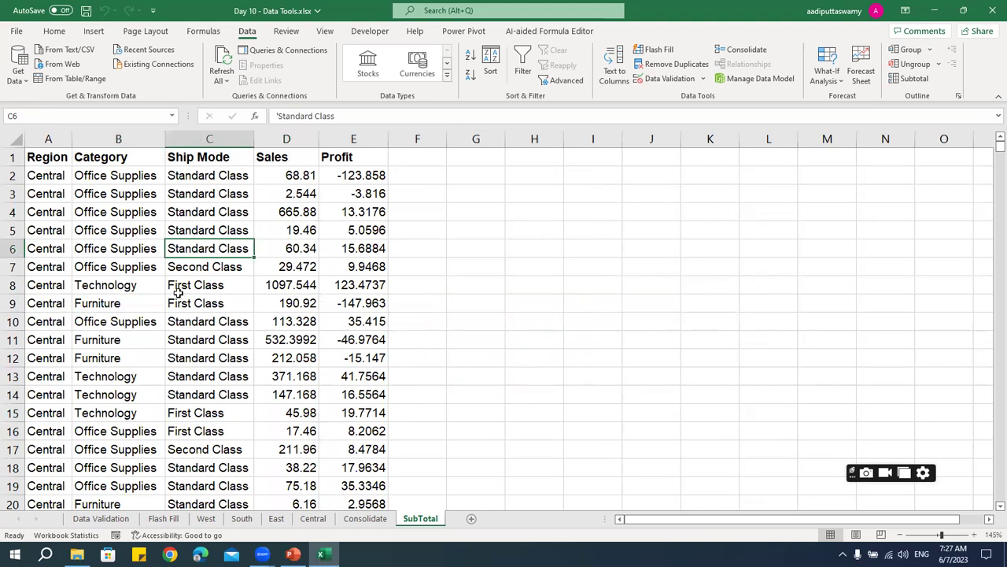
Step: Inspect the intermixed Office Supplies, Technology and Furniture values in column B
click(155, 177)
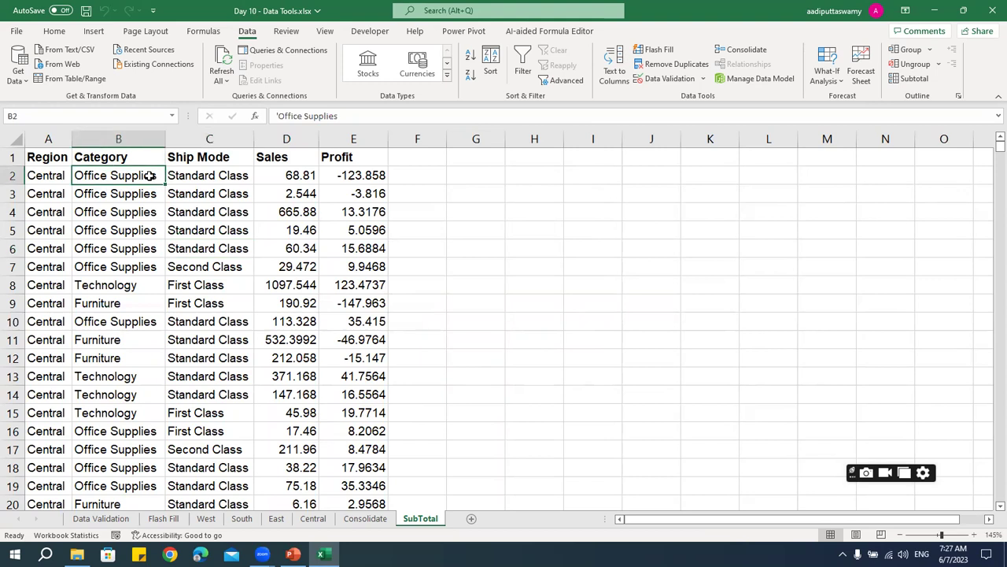
drag(150, 176, 149, 268)
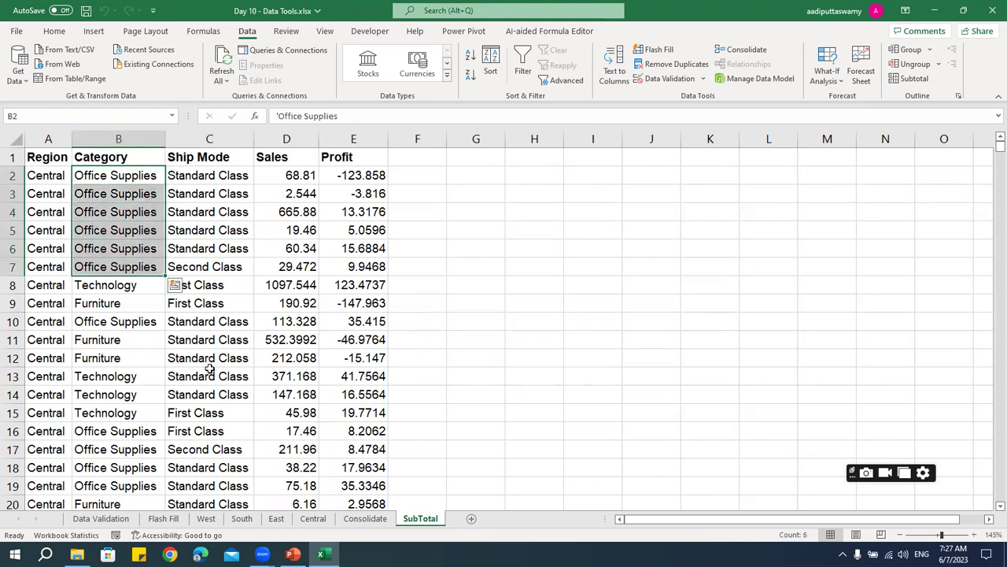
click(144, 287)
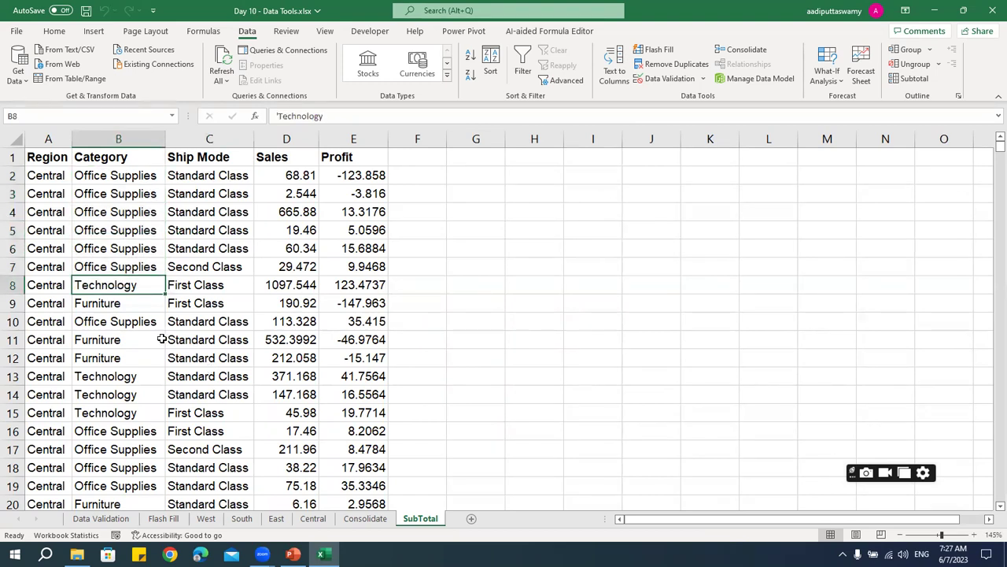
drag(109, 268, 114, 284)
click(113, 285)
click(121, 305)
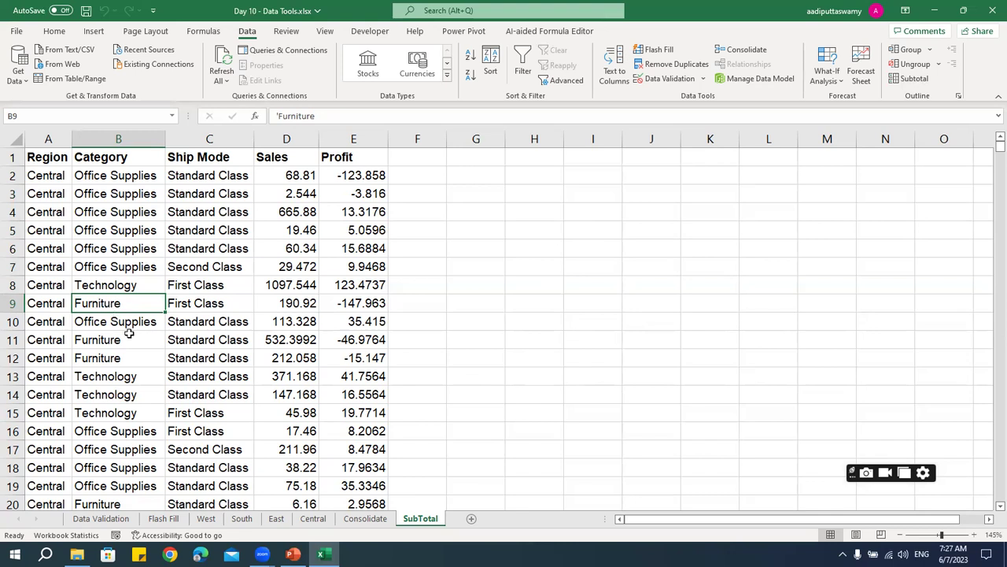
click(117, 321)
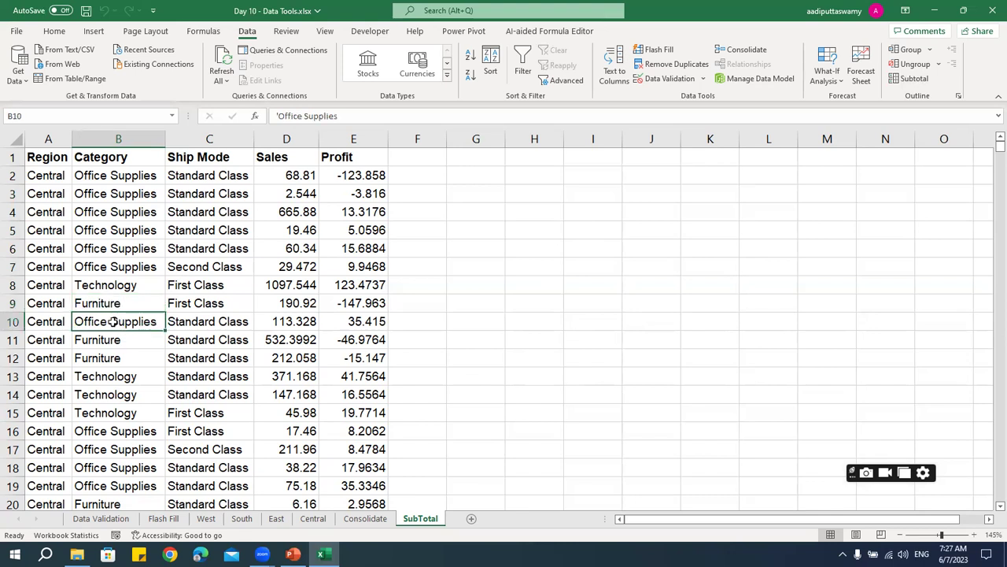
Step: Select the whole data table from A1 down to the last data row, 9995
drag(111, 343, 118, 486)
scroll(145, 410, down, 4)
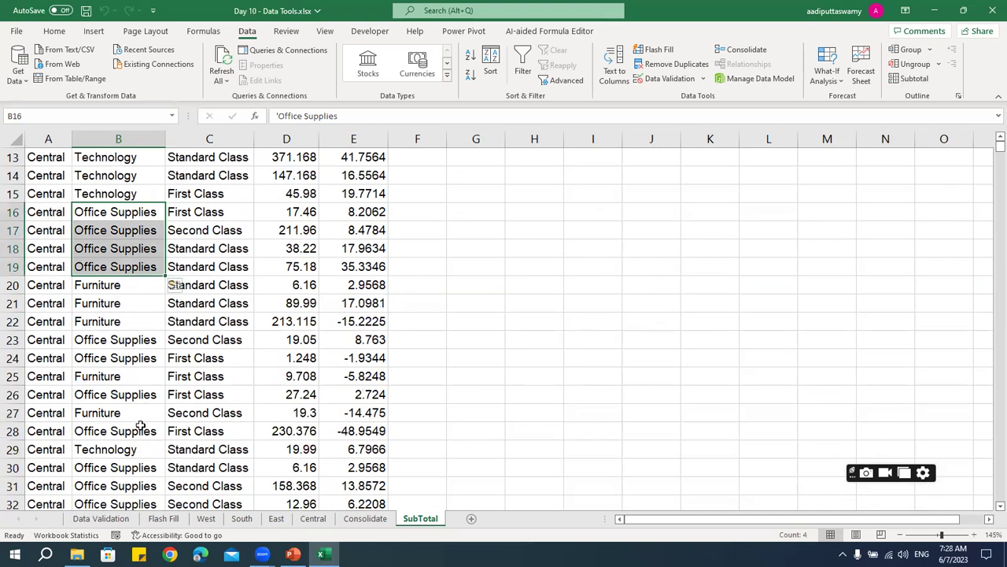
click(134, 394)
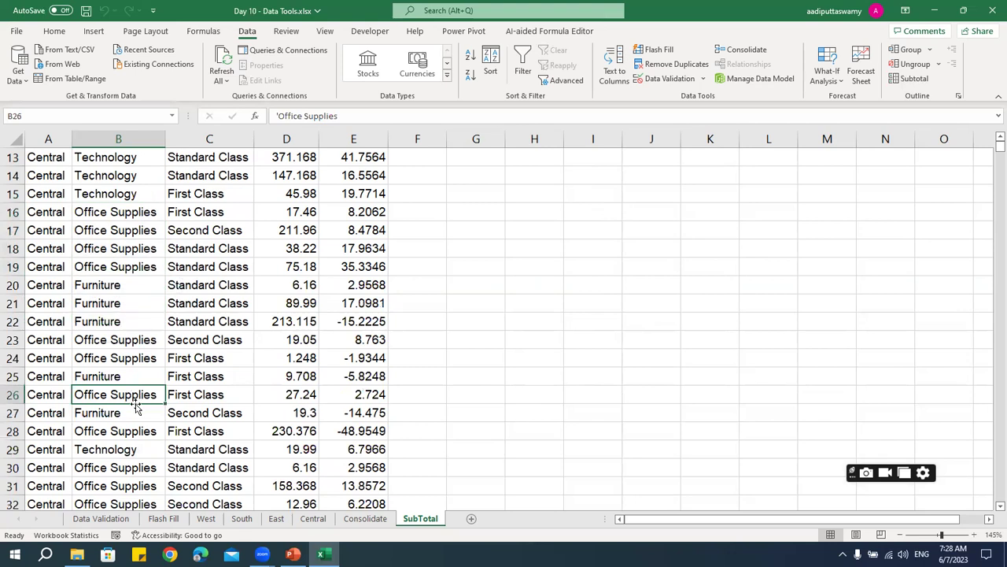
scroll(136, 404, up, 4)
drag(57, 158, 340, 322)
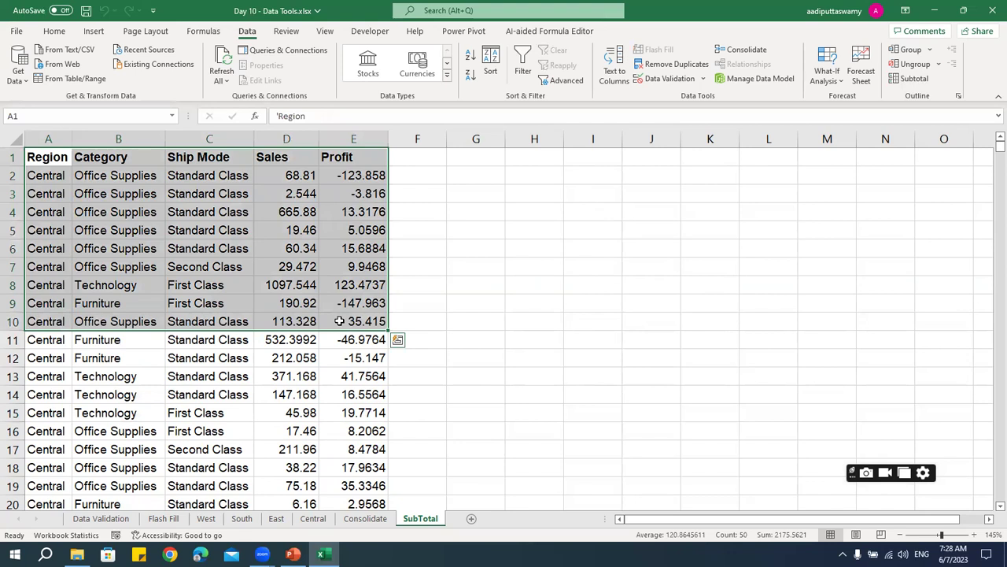
key(ctrl+shift+Down)
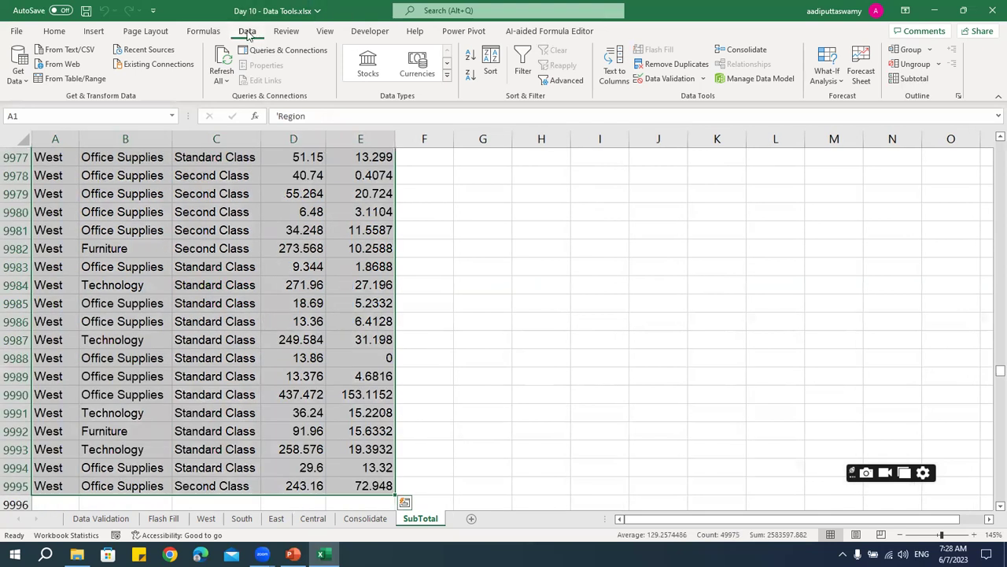
Step: Sort the selected table by Category, A to Z
click(490, 63)
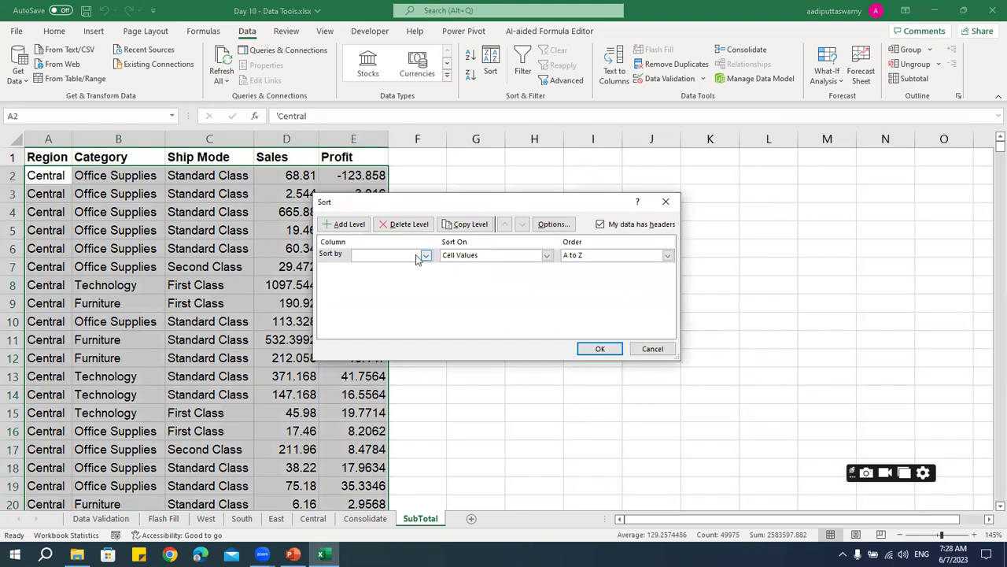
click(417, 257)
click(410, 277)
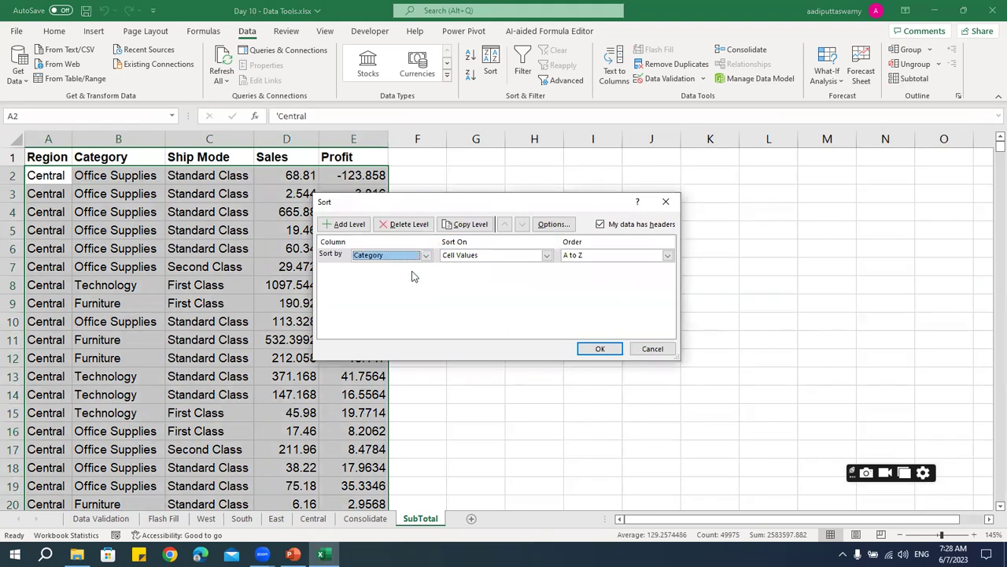
click(598, 350)
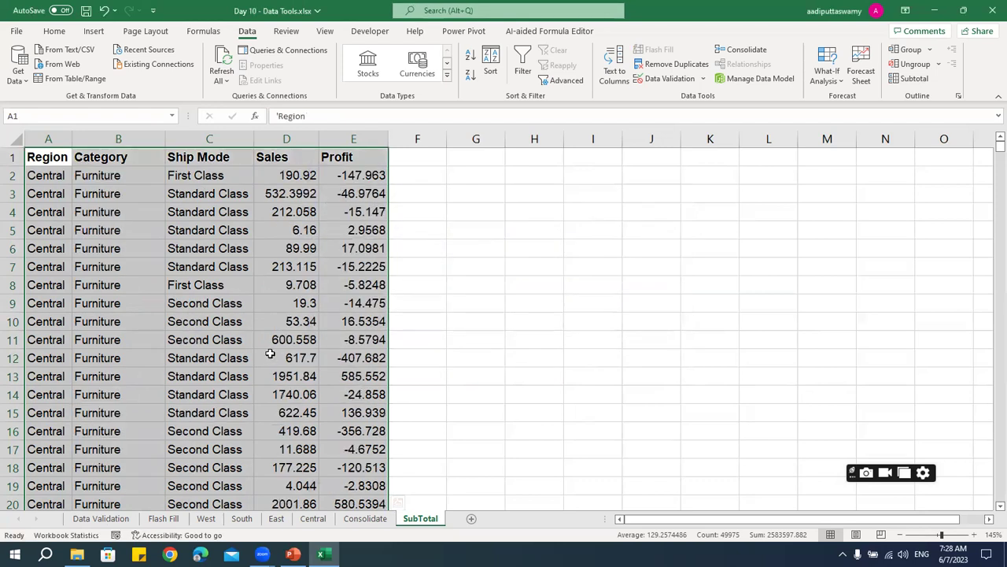
Step: Check that the Furniture rows are now grouped at the top of column B
click(119, 210)
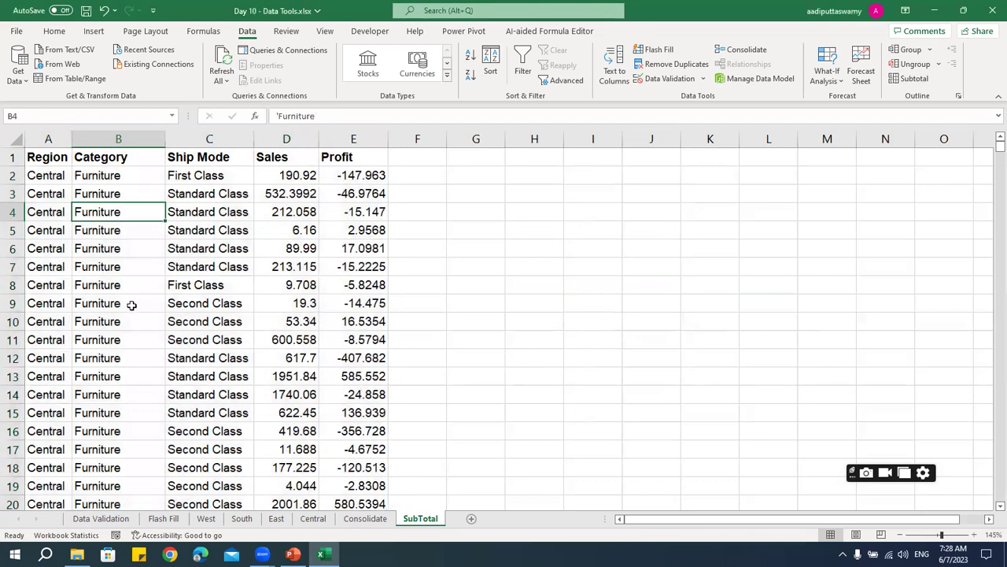
scroll(131, 305, down, 14)
scroll(133, 305, up, 6)
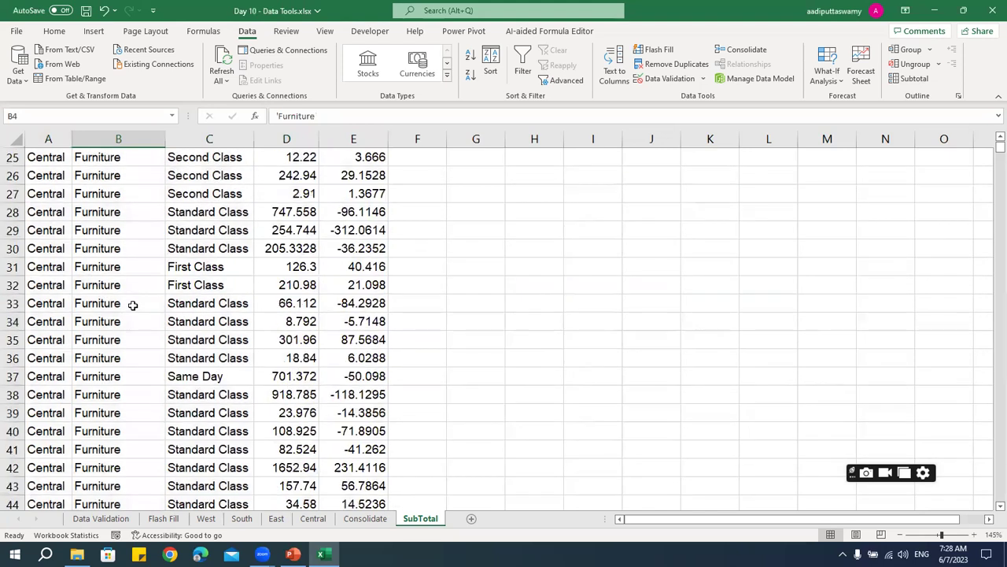
scroll(133, 304, up, 8)
click(144, 231)
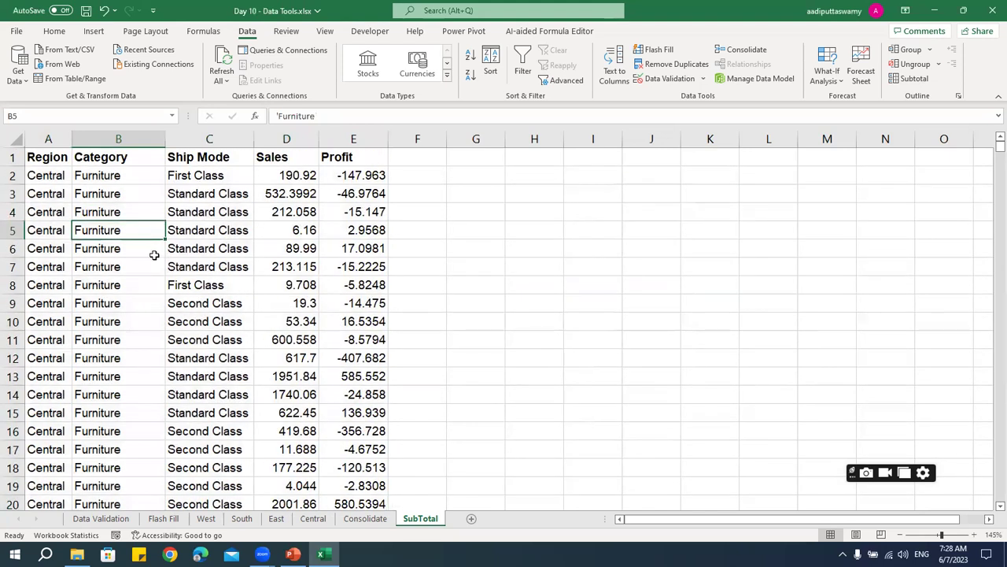
click(174, 194)
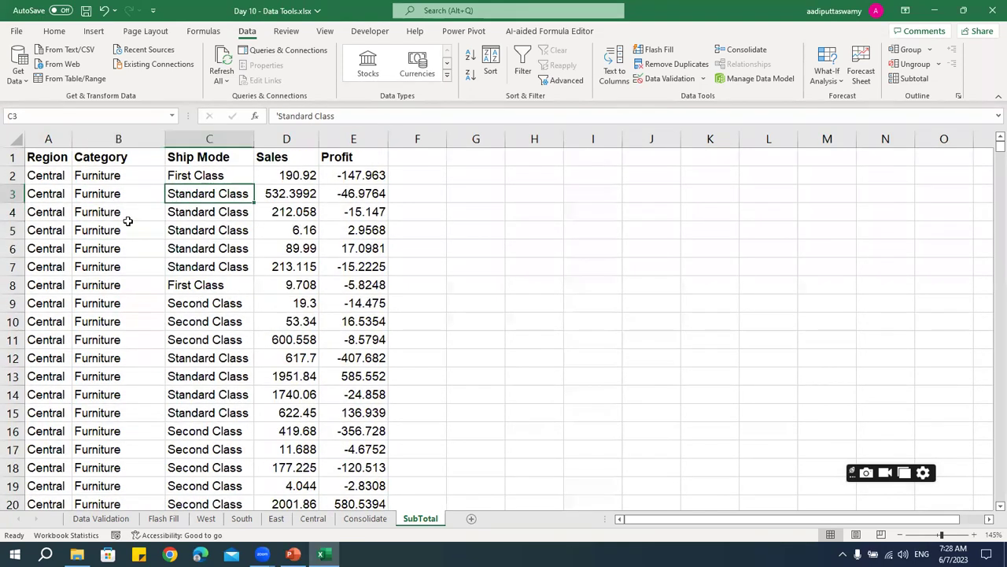
Step: Add Sales and Profit subtotals per Category and collapse the outline to the category totals
click(915, 79)
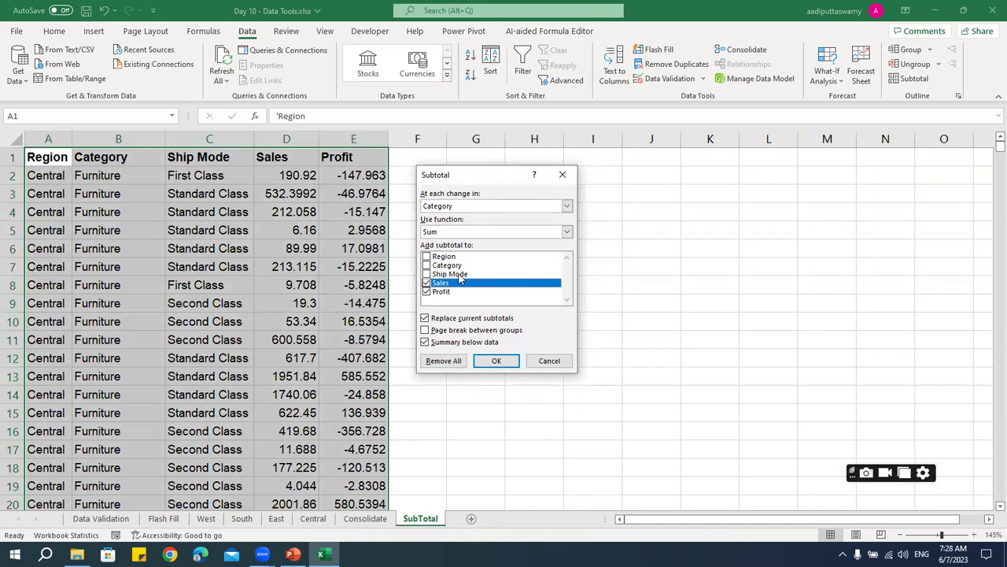
click(496, 361)
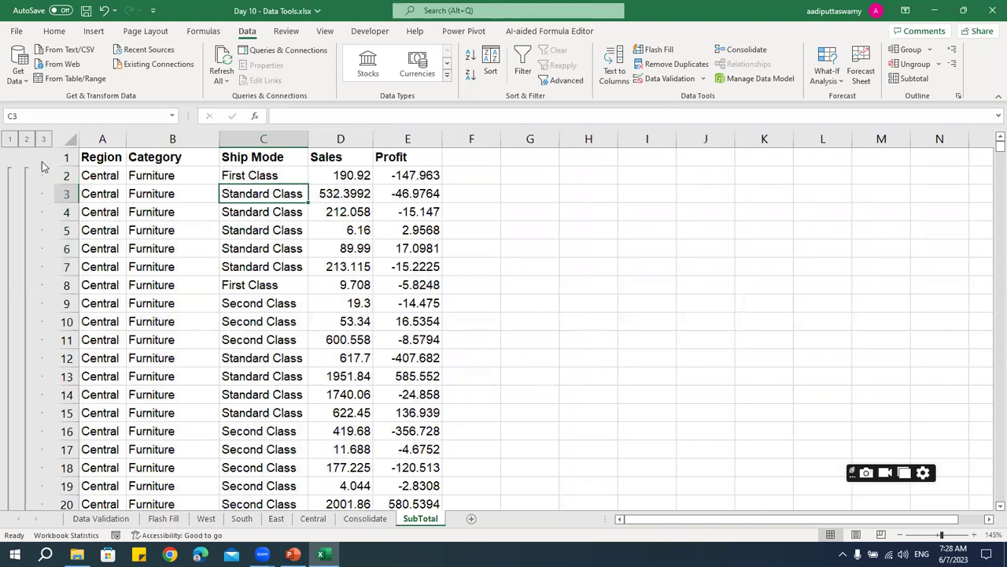
drag(183, 179, 184, 392)
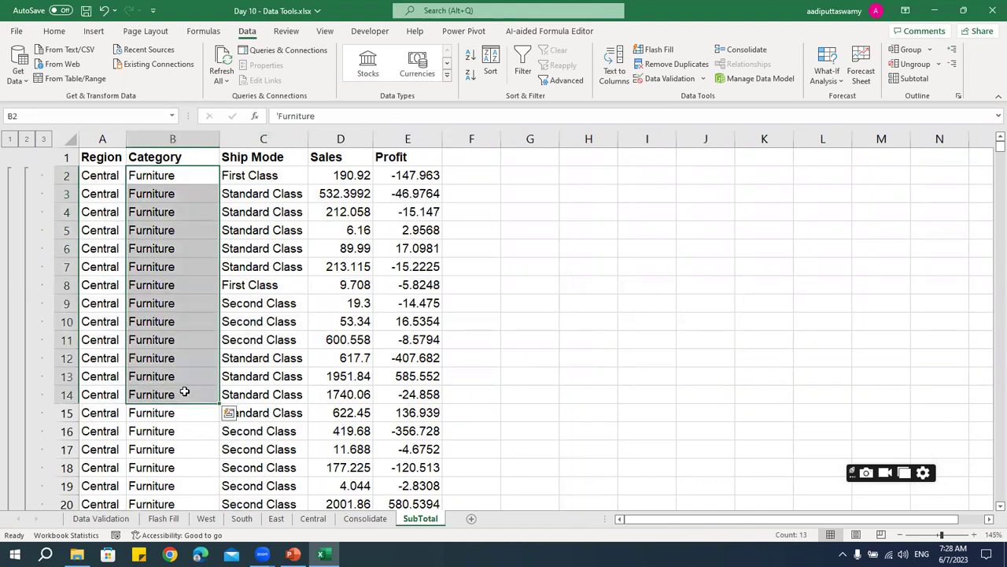
click(26, 139)
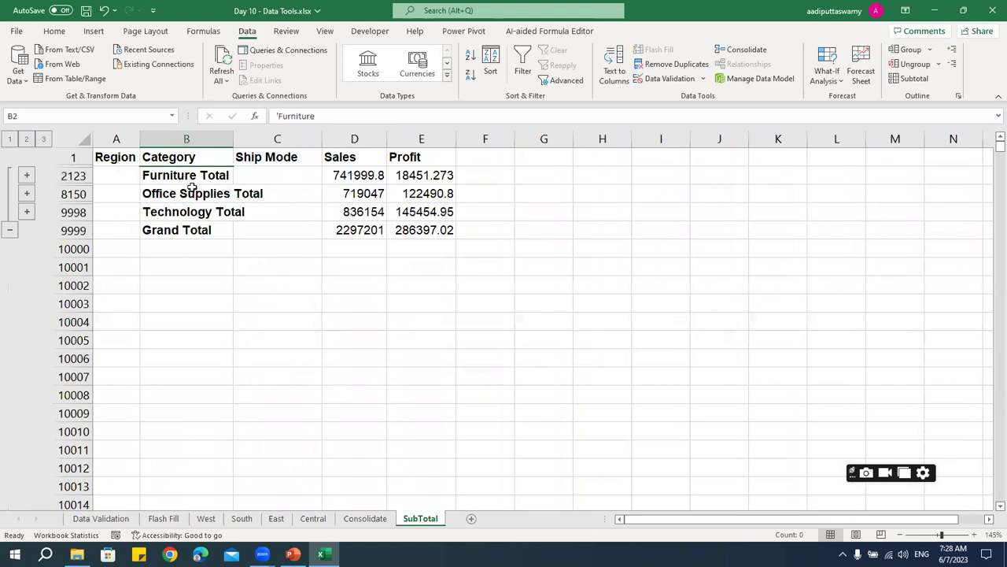
drag(189, 176, 209, 214)
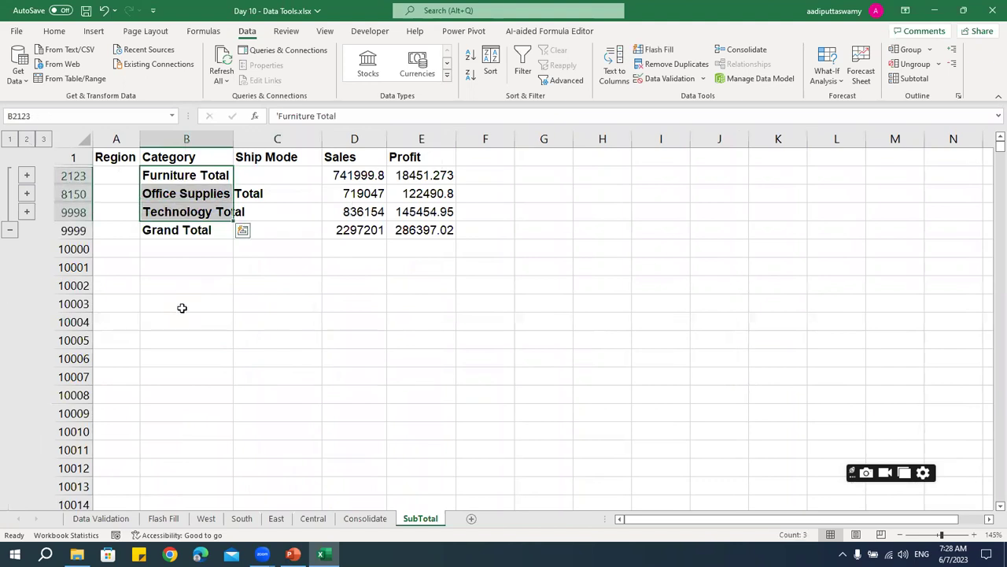
Step: Remove all subtotals and the outline from the SubTotal sheet
click(913, 78)
click(452, 360)
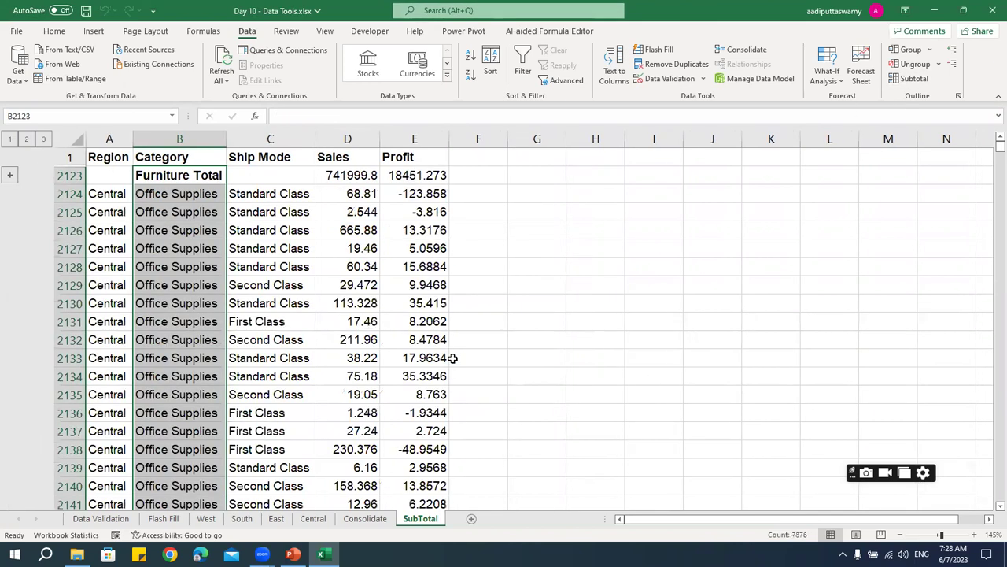
click(306, 281)
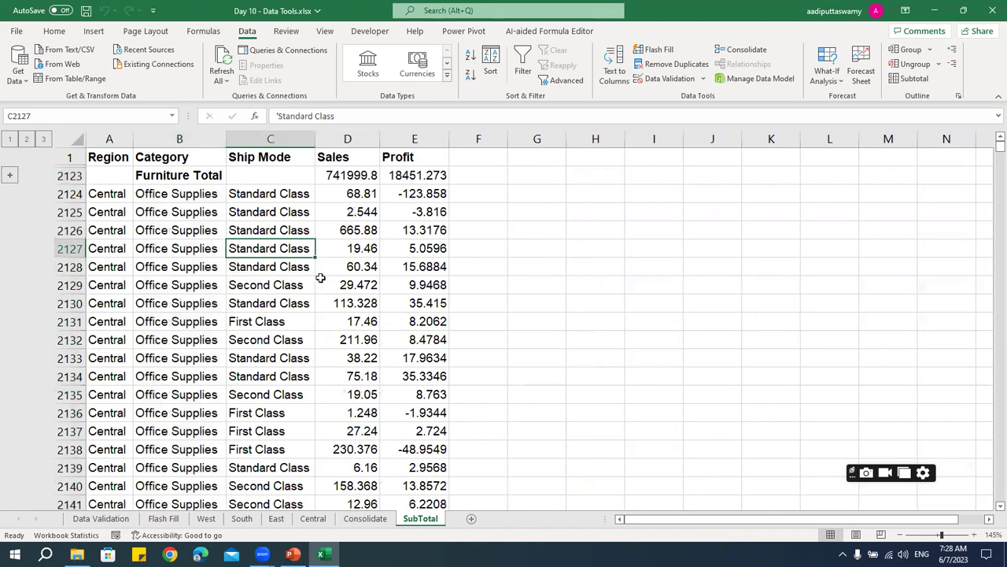
click(189, 199)
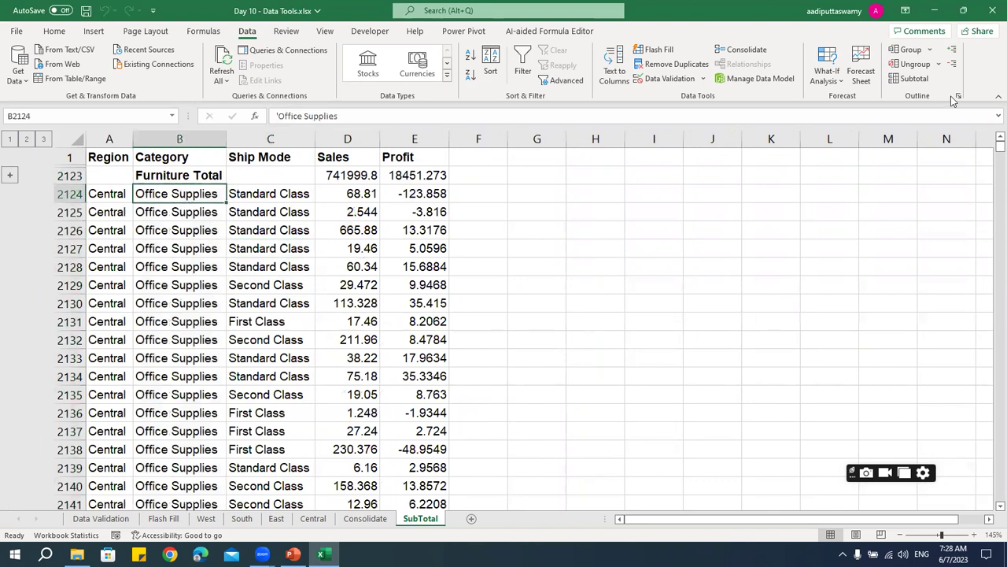
click(913, 79)
click(456, 360)
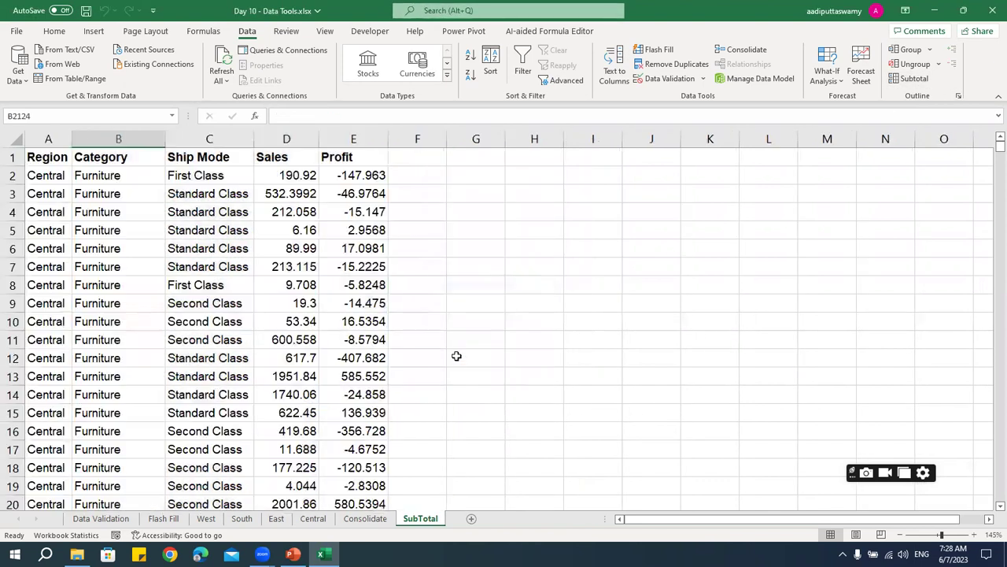
click(197, 252)
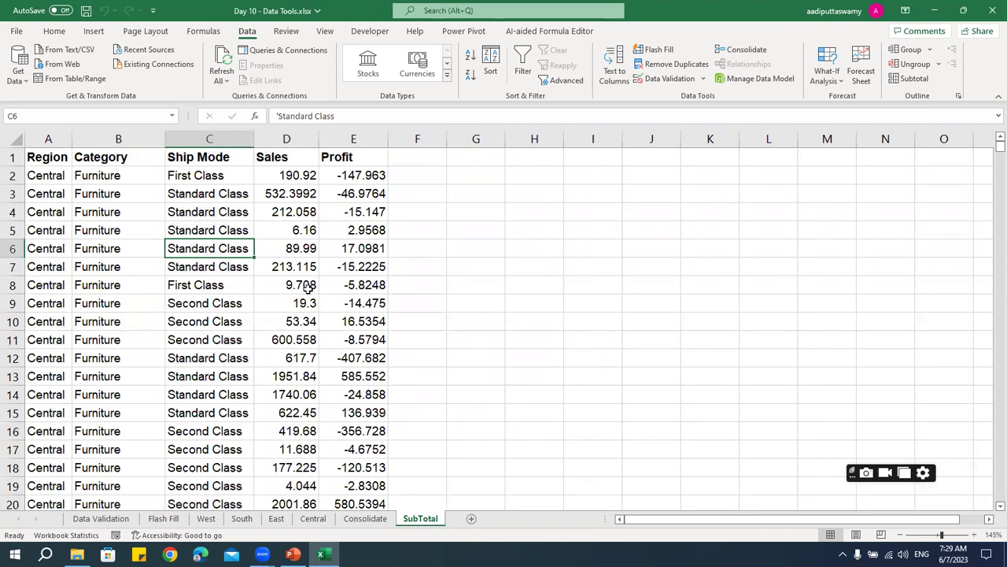
Step: Select A1 through the last row and sort the table by Region, A to Z
key(ctrl+Home)
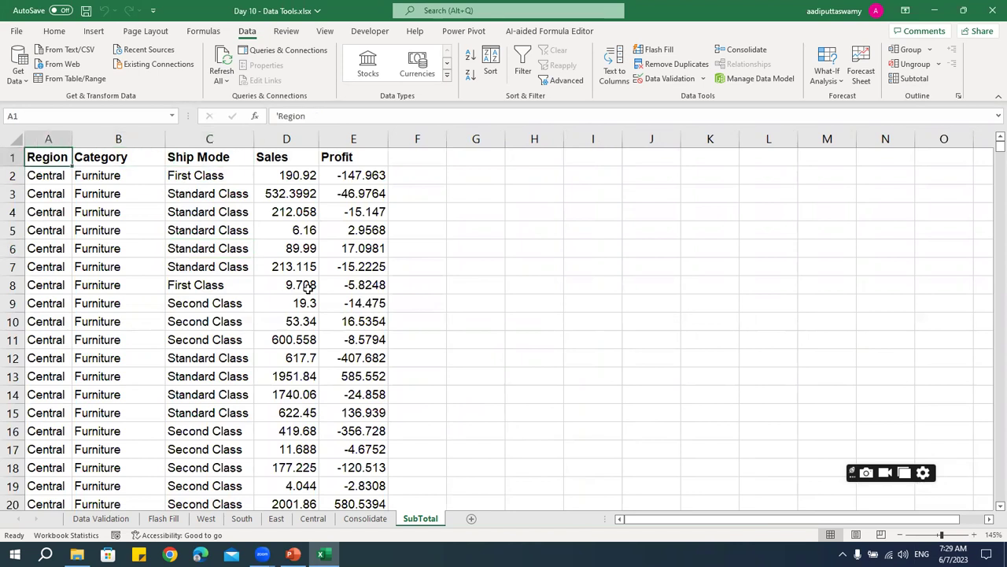
key(ctrl+shift+Right)
key(ctrl+shift+Down)
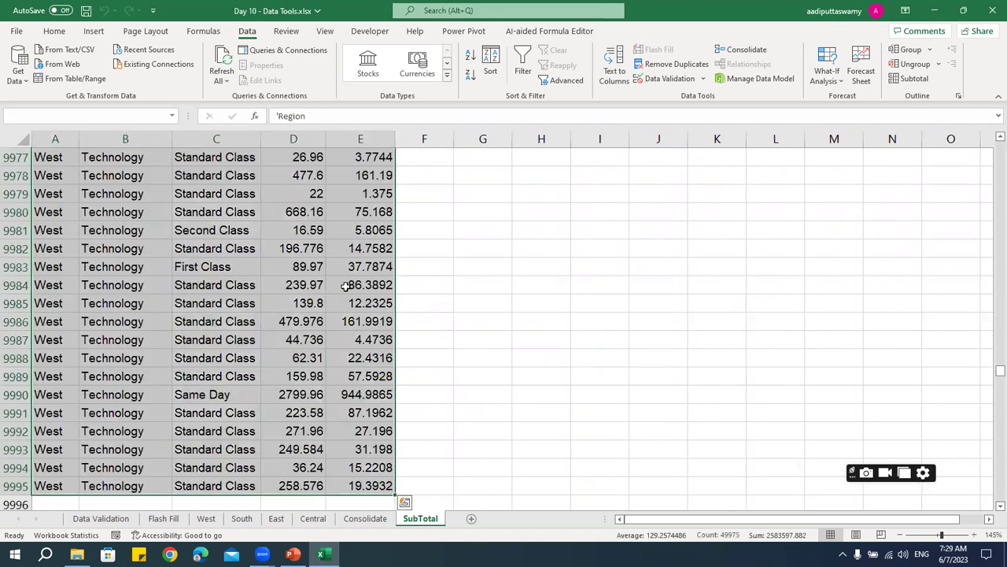
click(490, 63)
click(402, 257)
click(400, 266)
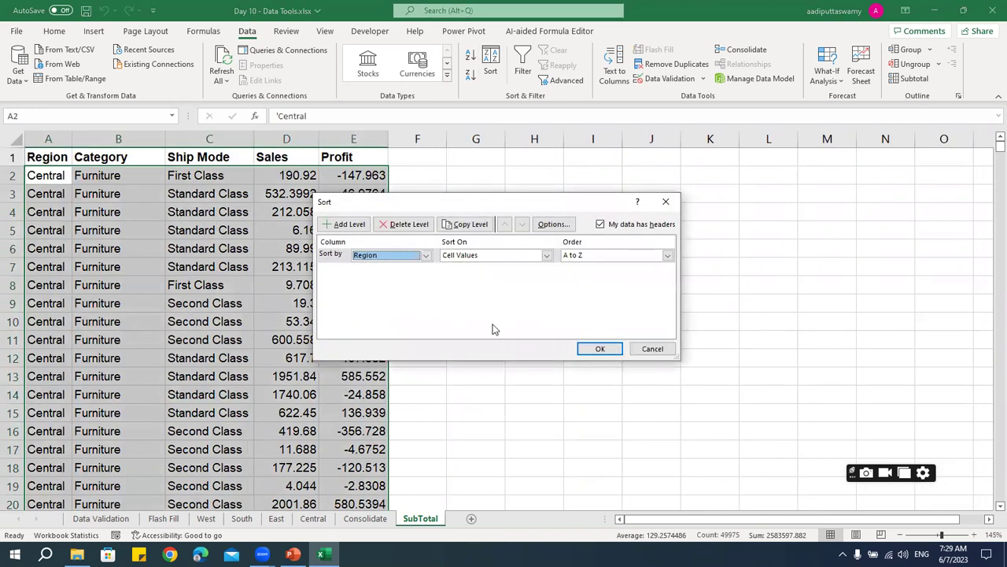
click(600, 349)
click(180, 285)
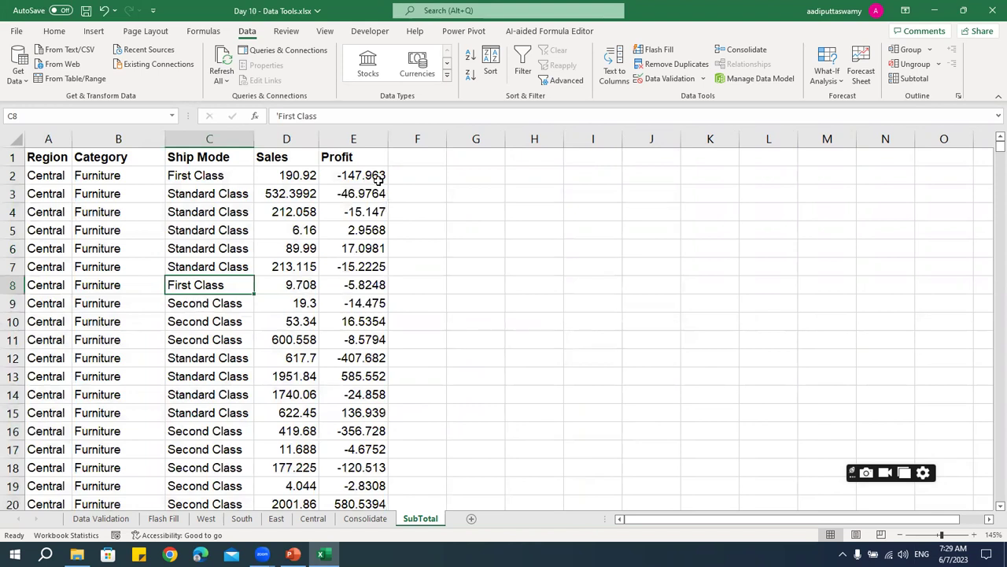
drag(59, 181, 49, 393)
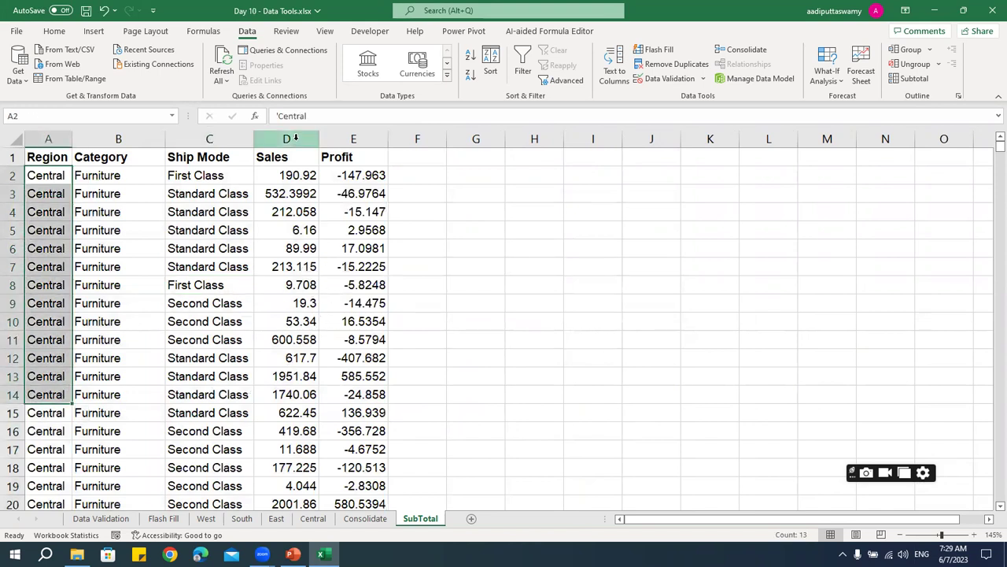
Step: Copy the Sales and Profit columns D:E into G:H and J:K
drag(296, 139, 338, 138)
key(ctrl+c)
click(415, 139)
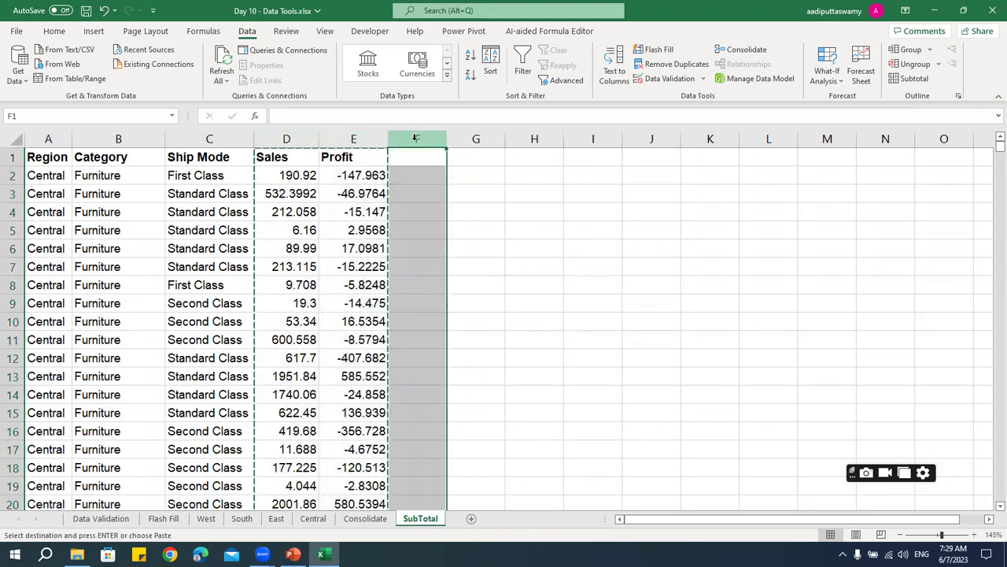
click(465, 138)
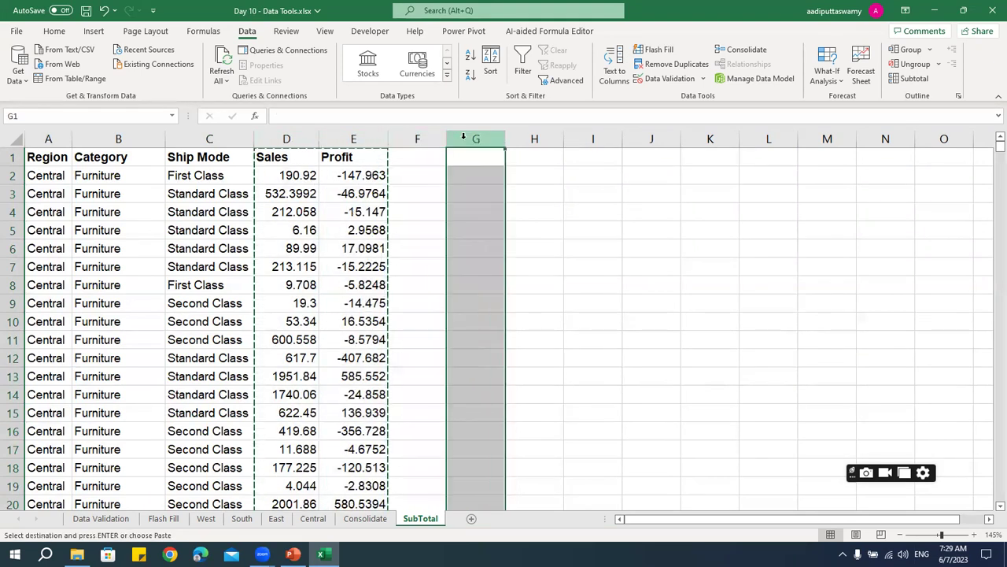
key(ctrl+v)
click(661, 139)
key(ctrl+v)
key(Escape)
Step: Insert a blank top row and label D1, G1 and J1 as 2020, 2021 and 2022
click(236, 160)
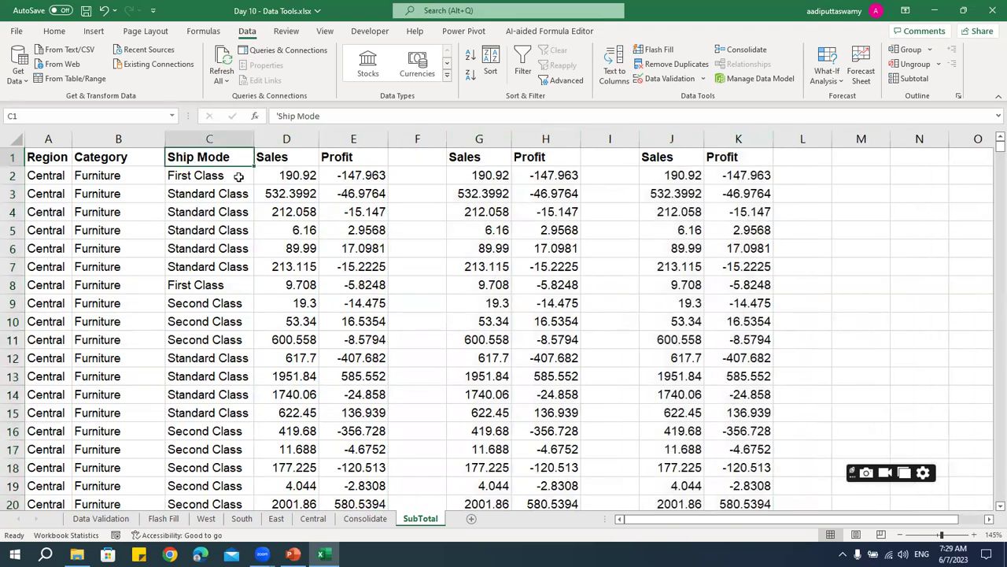
key(alt+i)
key(r)
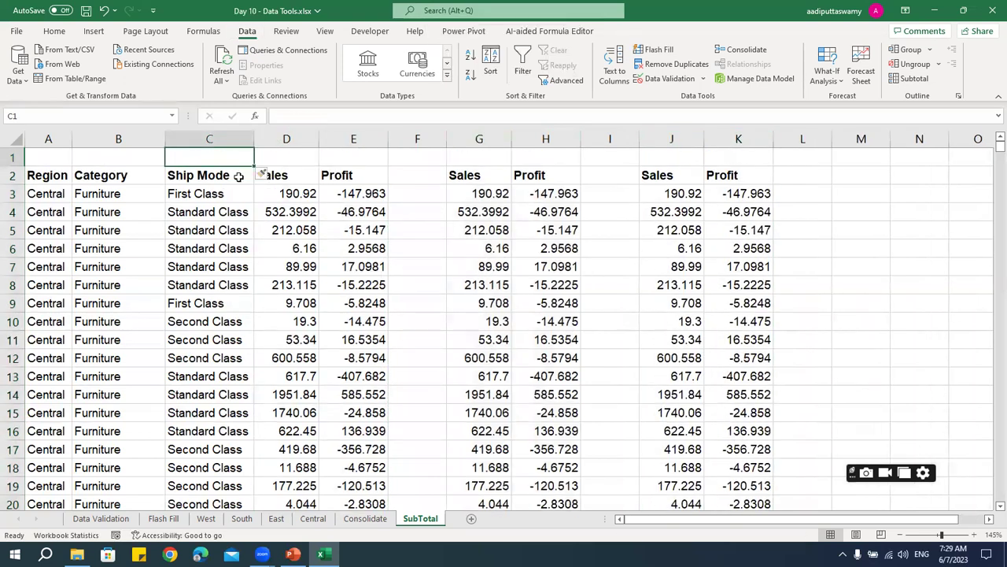
key(Right)
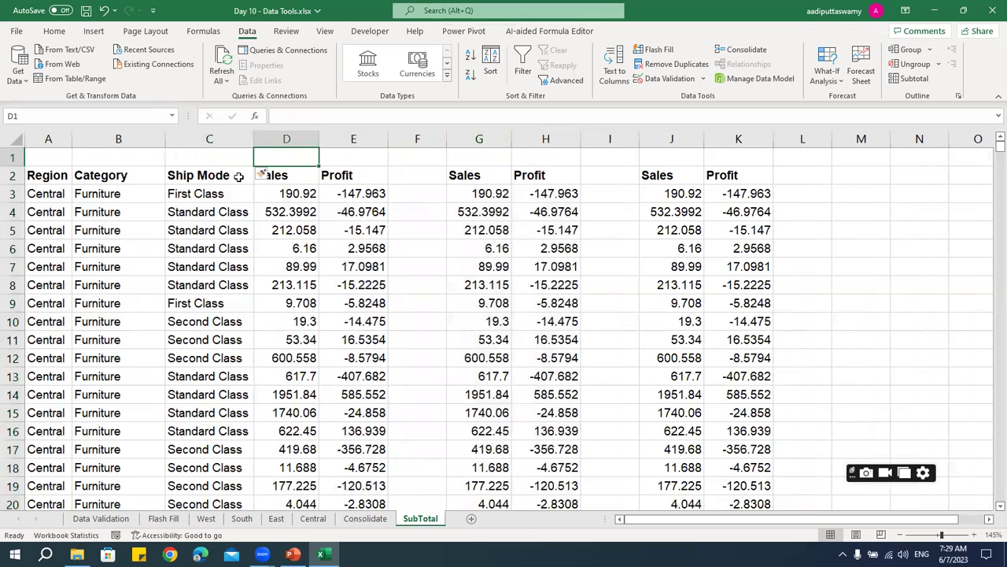
text(2020)
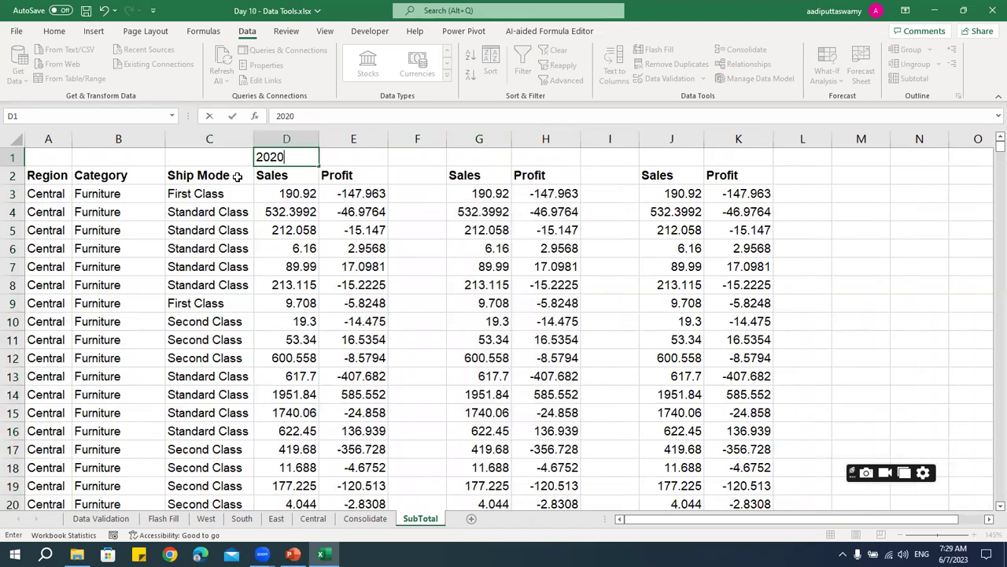
key(Right)
key(Right)
key(Right)
text(20)
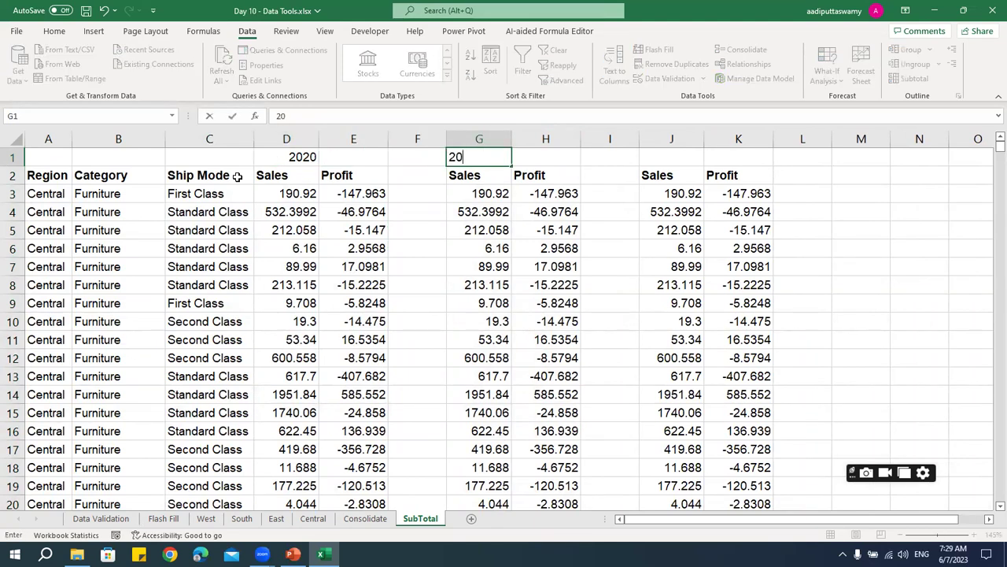
text(21)
key(Right)
key(Right)
key(Right)
text(2022)
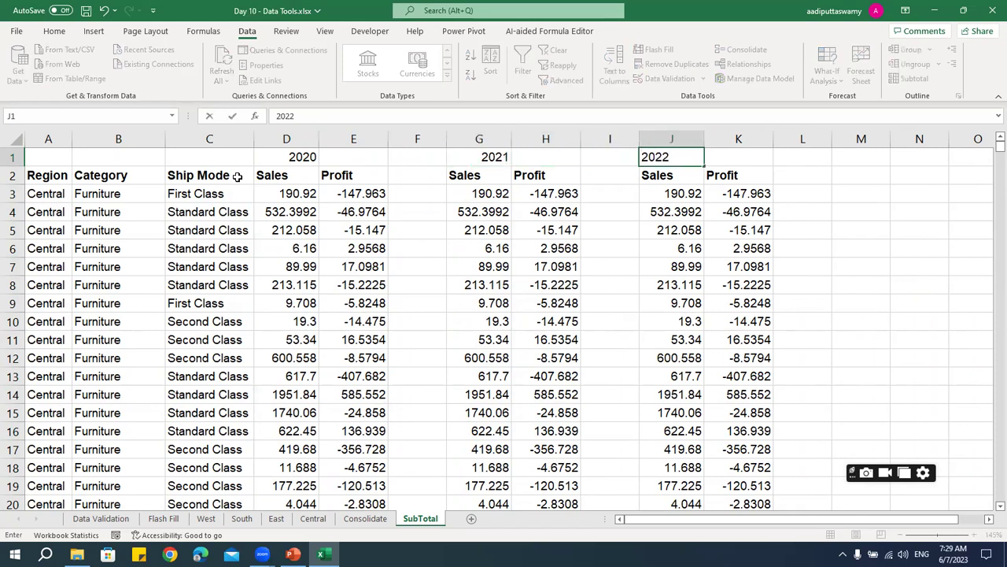
key(Return)
click(429, 159)
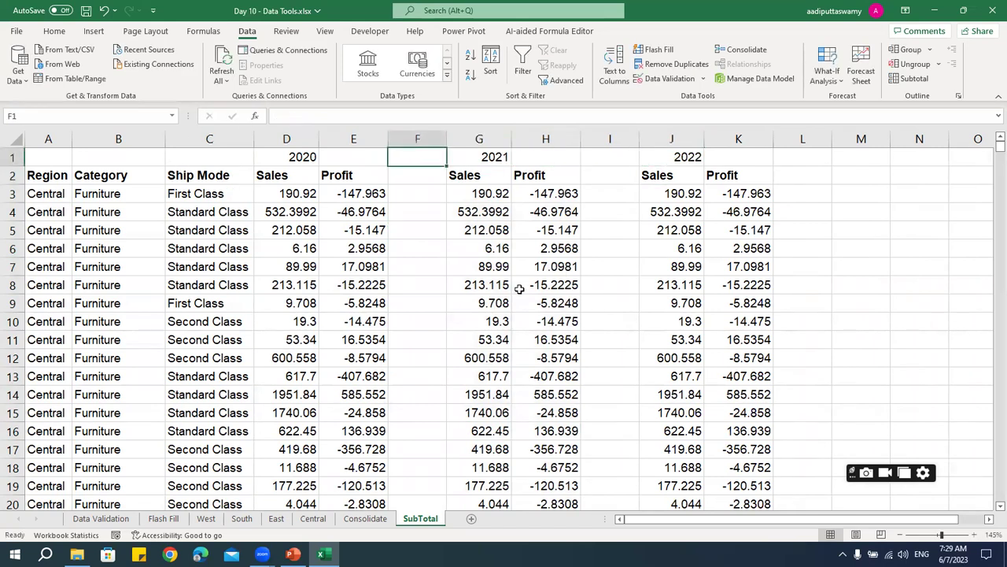
Step: Label F1 'Total' and fill a Sales-plus-Profit AutoSum from F3 down to F9996
text(Total)
key(Return)
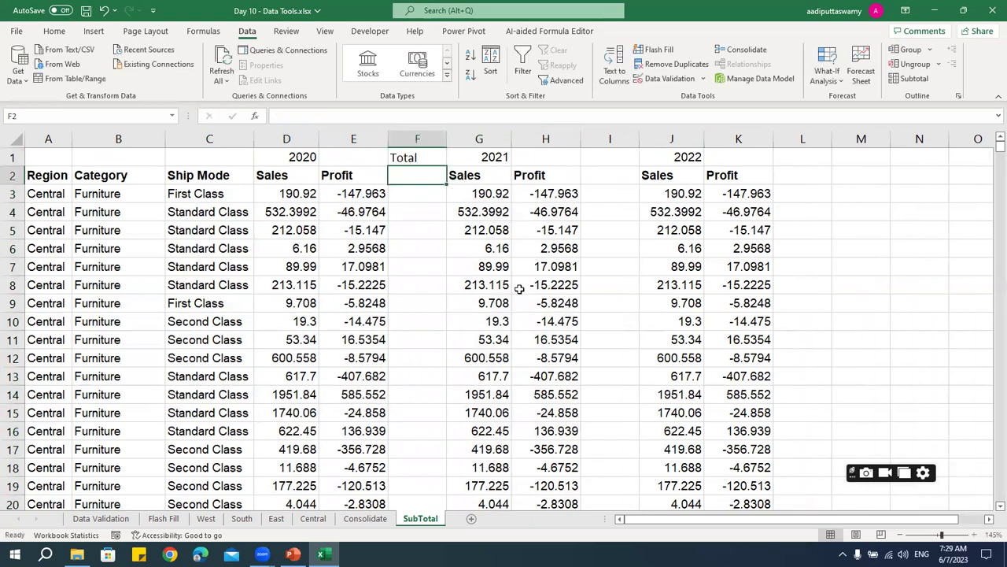
key(Return)
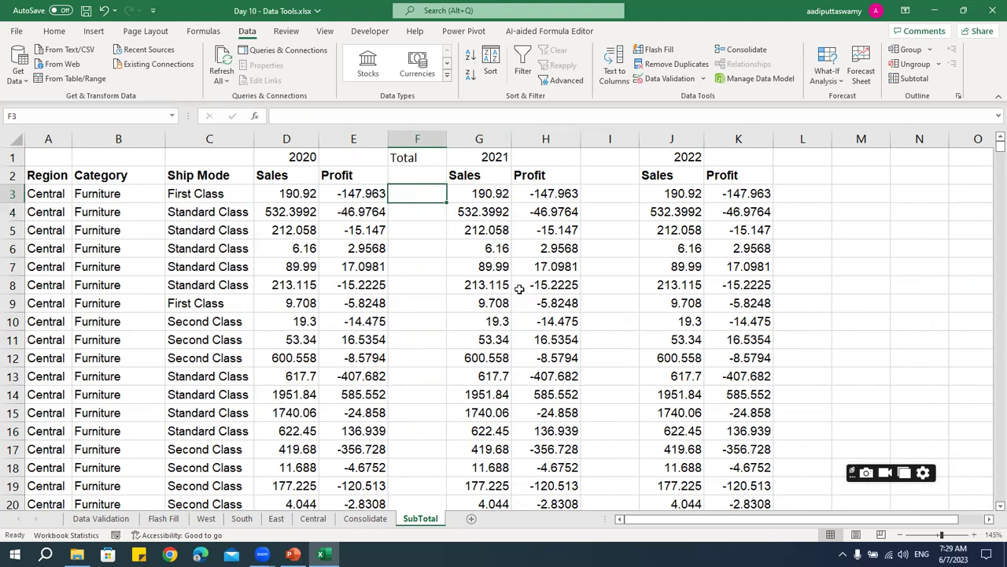
key(alt+equal)
key(Return)
key(Left)
key(ctrl+Down)
key(Right)
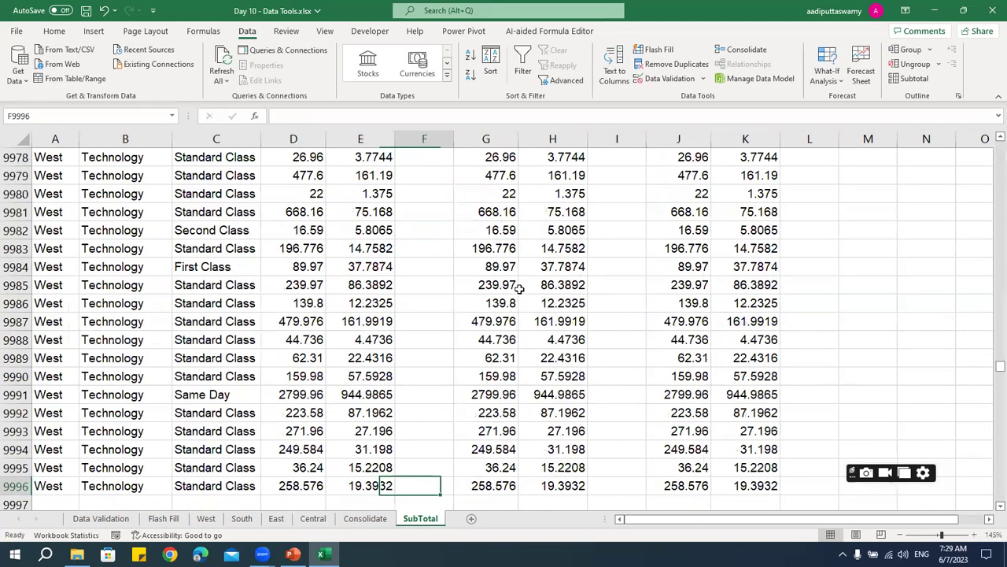
key(ctrl+shift+Up)
key(ctrl+d)
key(ctrl+Up)
key(Up)
key(Down)
Step: Copy the sum formula to I3 and L3 and fill columns I and L to row 9996
key(ctrl+c)
key(ctrl+Right)
key(ctrl+Right)
key(Left)
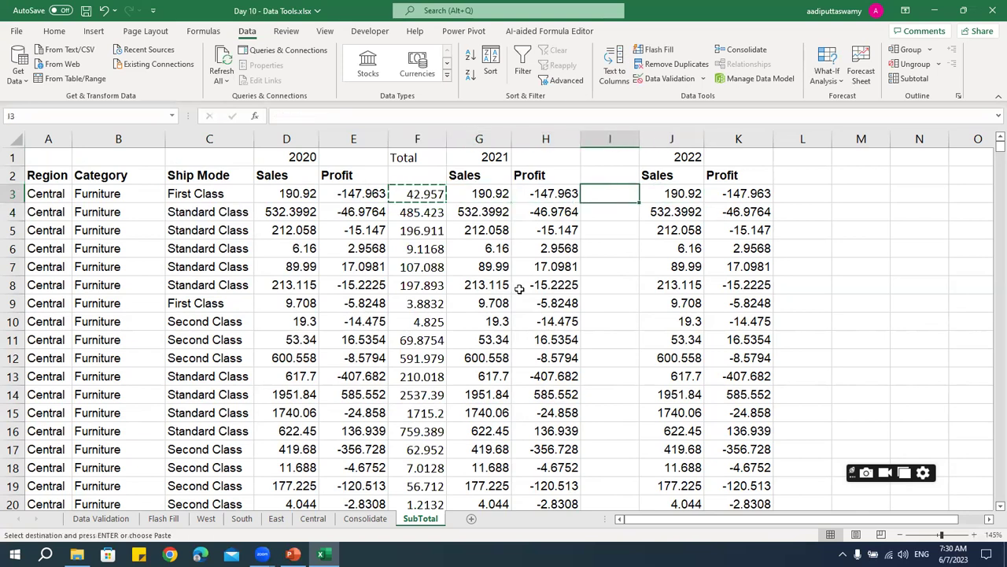
key(ctrl+v)
key(Right)
key(Right)
key(Right)
key(ctrl+v)
key(Left)
key(Left)
key(Left)
key(Left)
key(ctrl+Down)
key(Right)
key(ctrl+shift+Up)
key(ctrl+d)
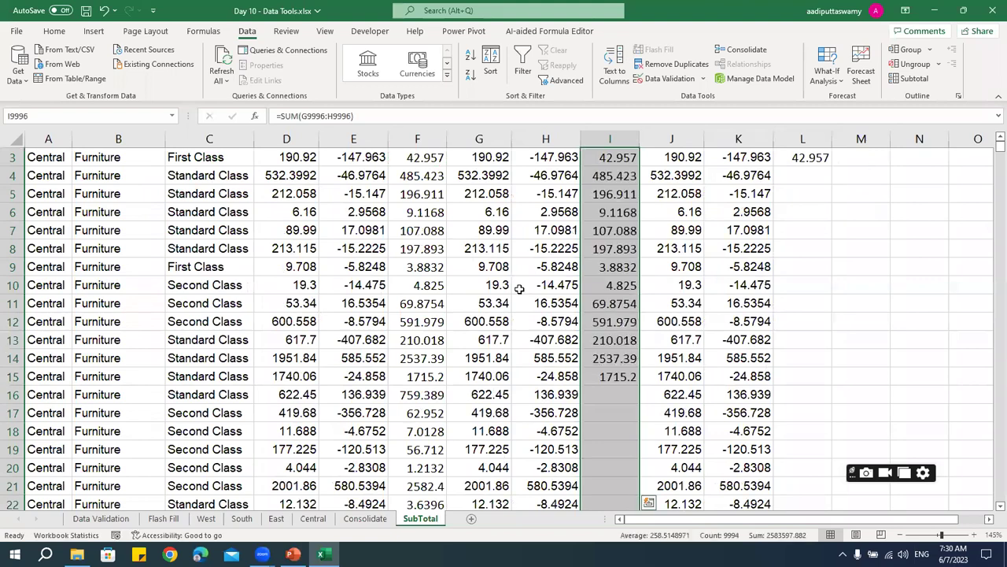
key(ctrl+Down)
key(Right)
key(Right)
key(Right)
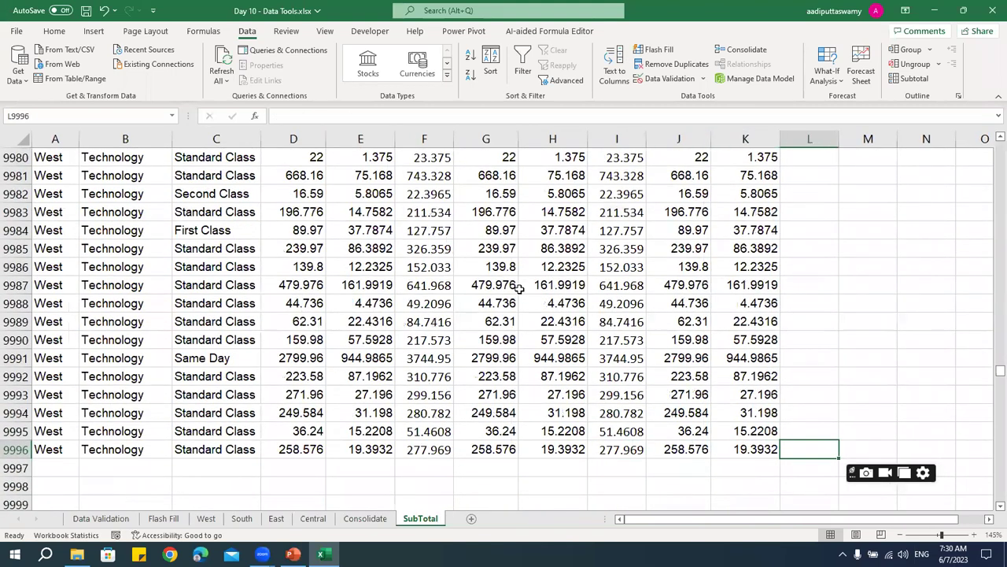
key(ctrl+shift+Up)
key(ctrl+d)
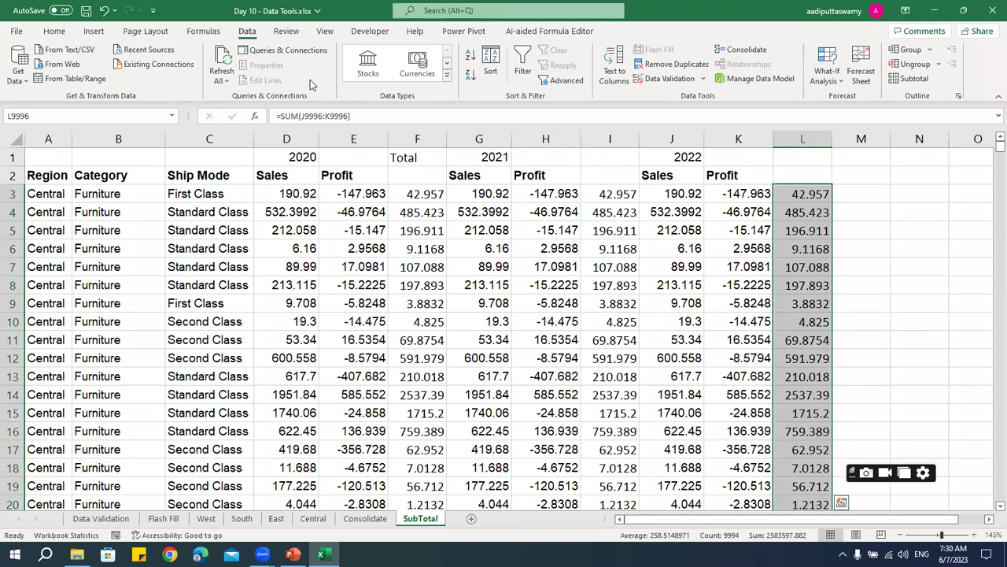
Step: Group the 2020 Sales and Profit columns D:E by columns and collapse the group
drag(290, 175, 349, 175)
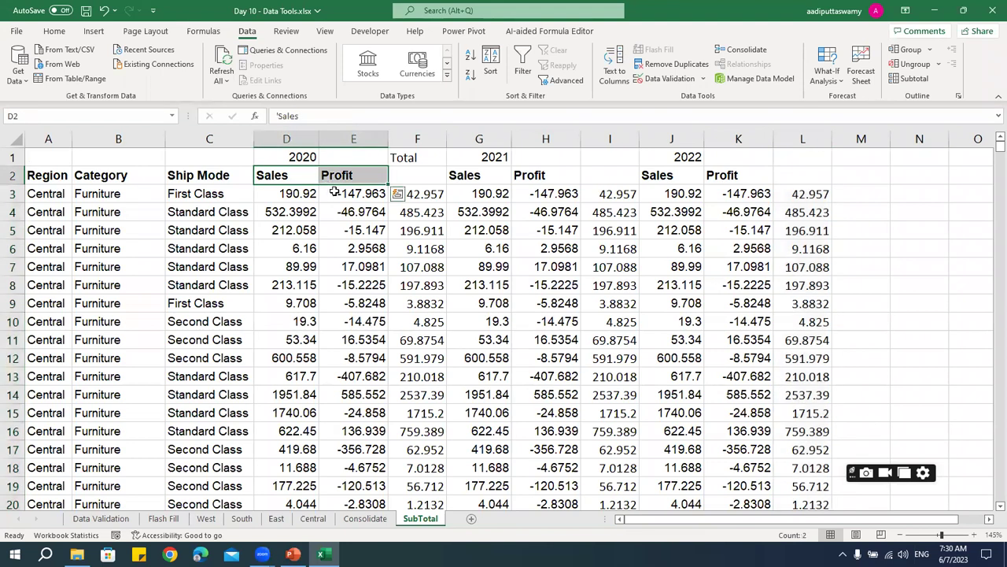
click(931, 51)
click(924, 66)
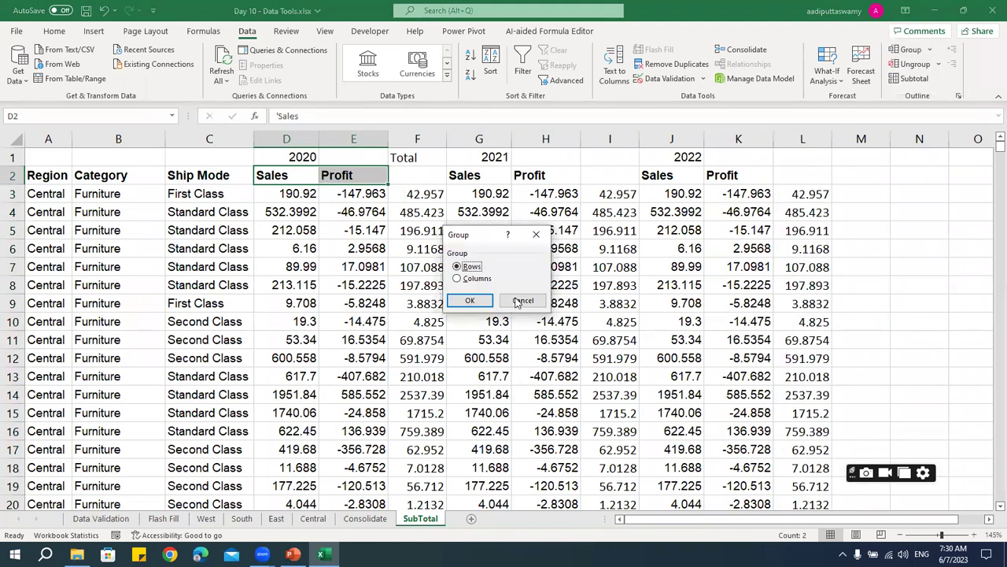
click(479, 279)
click(470, 300)
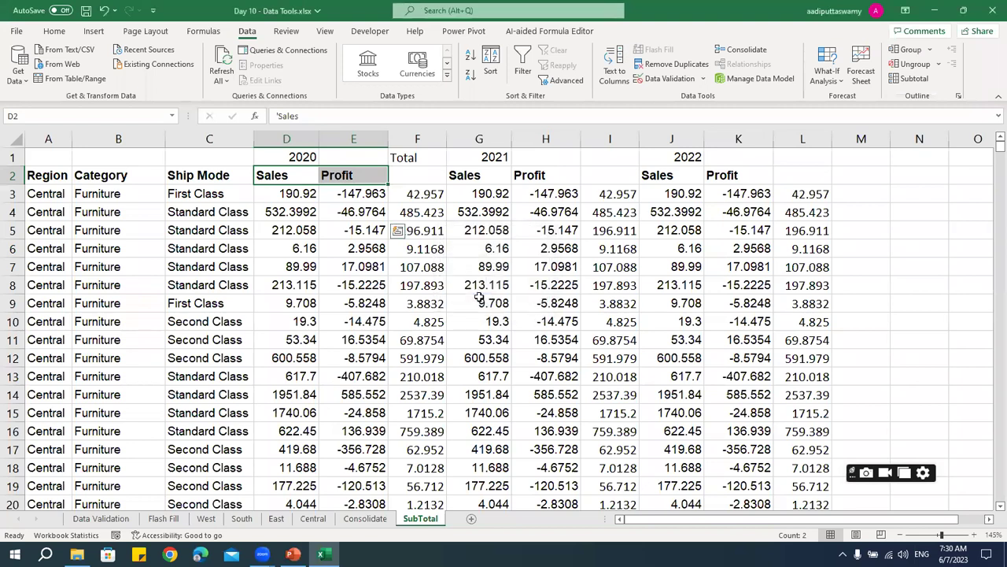
click(445, 303)
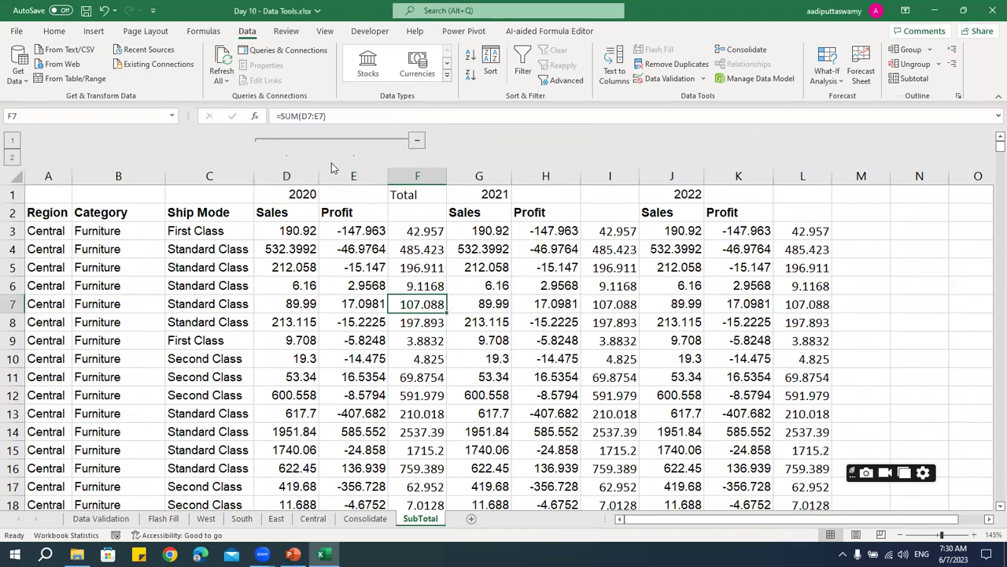
click(288, 212)
click(331, 140)
click(354, 249)
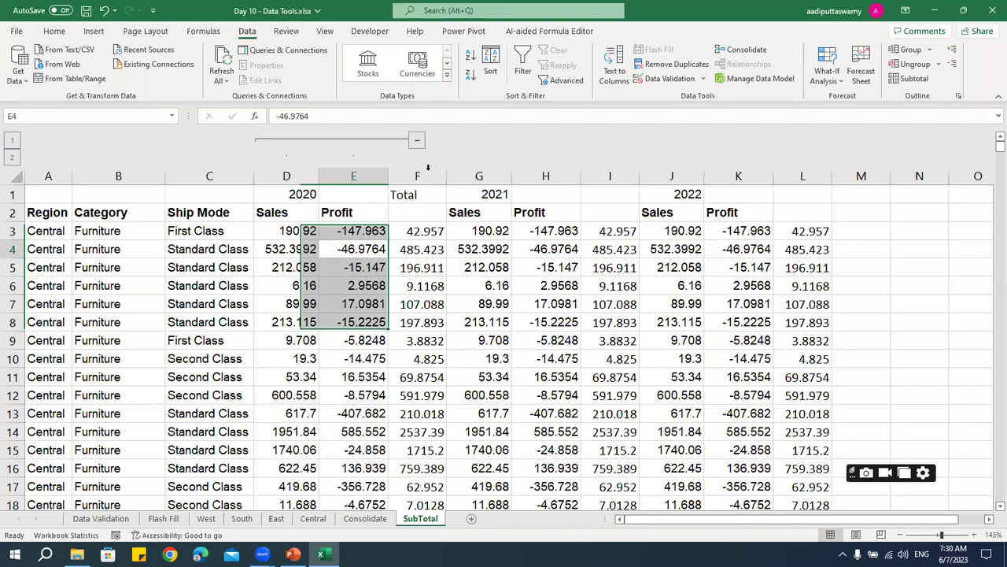
click(417, 141)
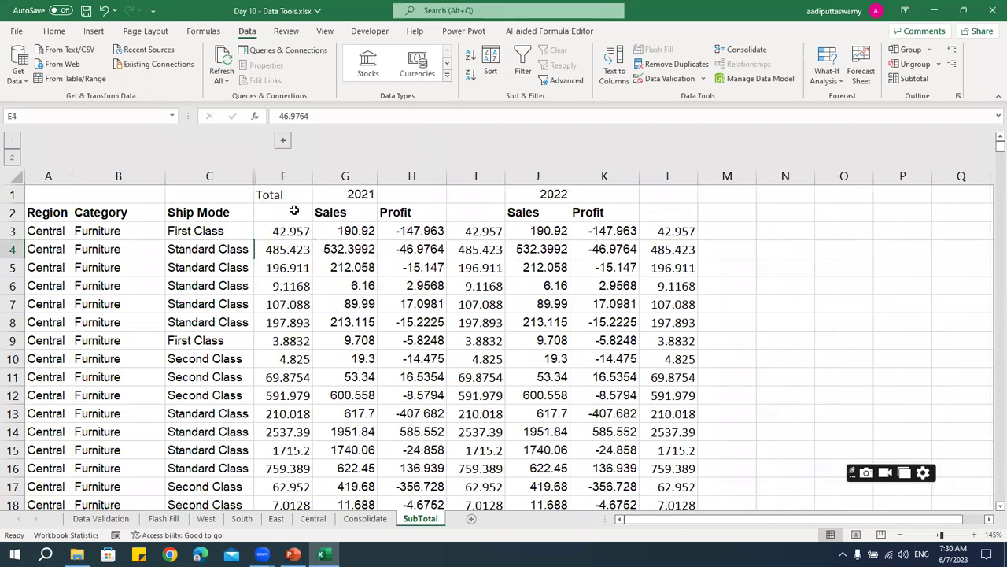
Step: Change the headings to Total 2020, Total 2021 and Total 2022, autofitting column F
double_click(295, 194)
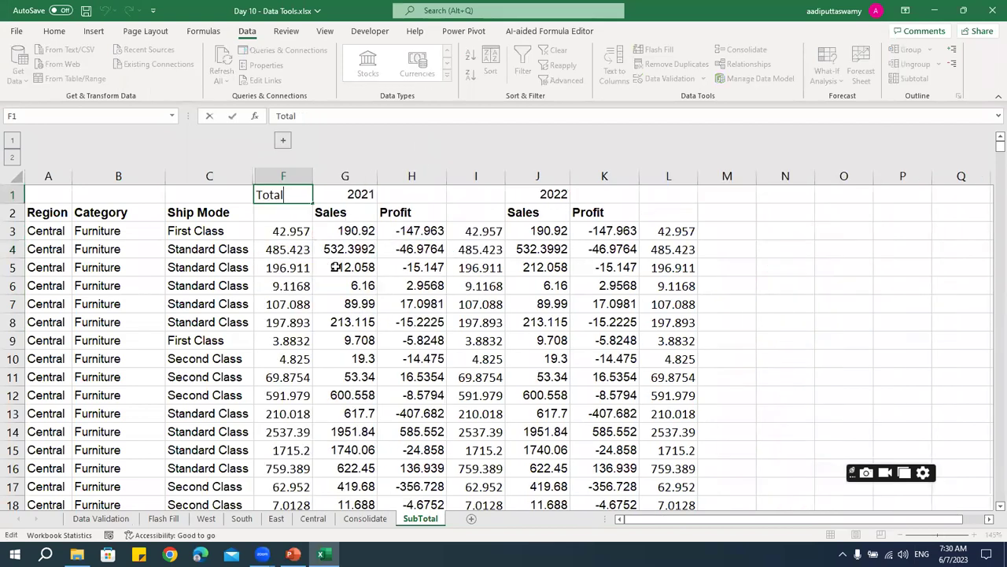
text(2020)
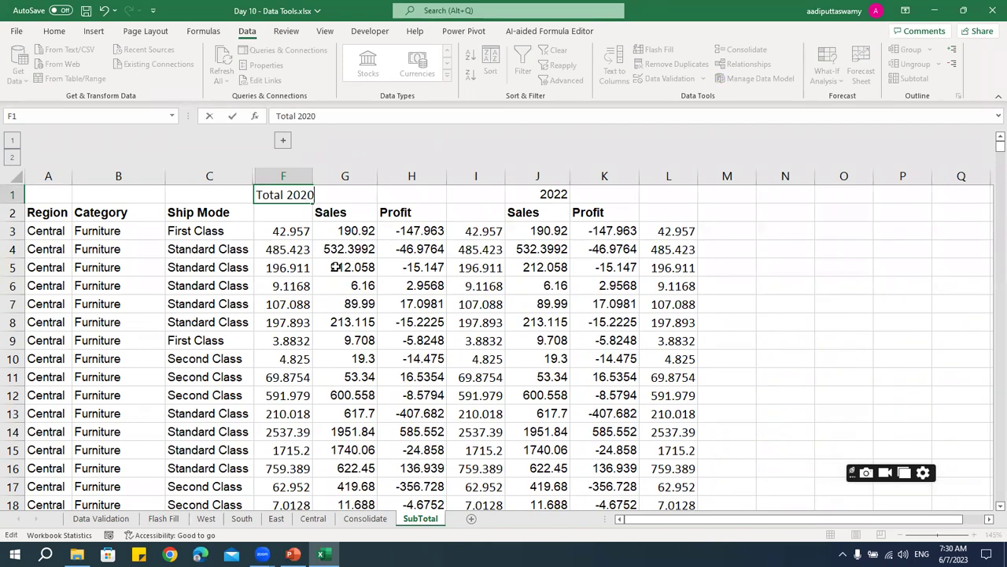
key(Return)
key(Up)
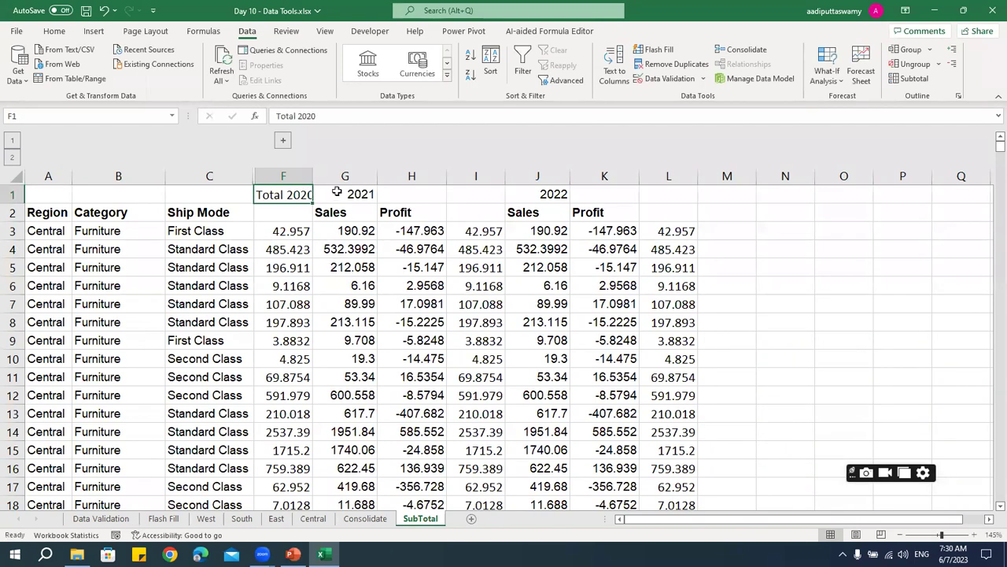
double_click(313, 176)
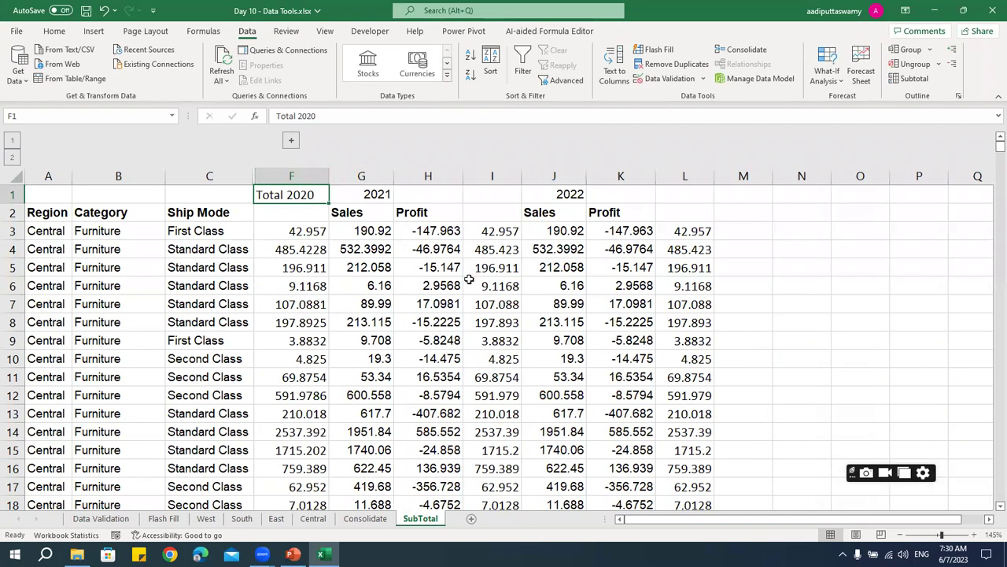
click(491, 196)
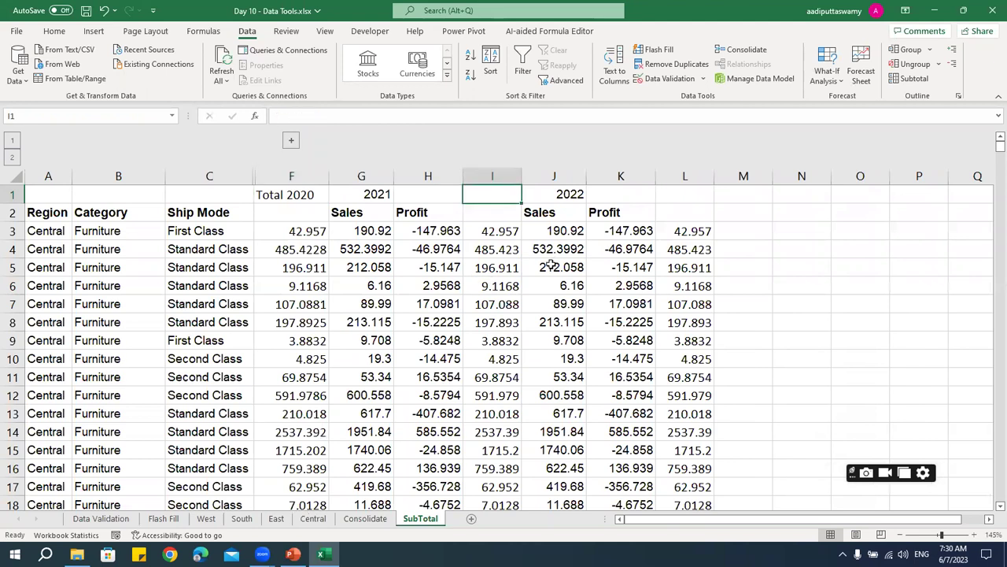
text(Total 2021)
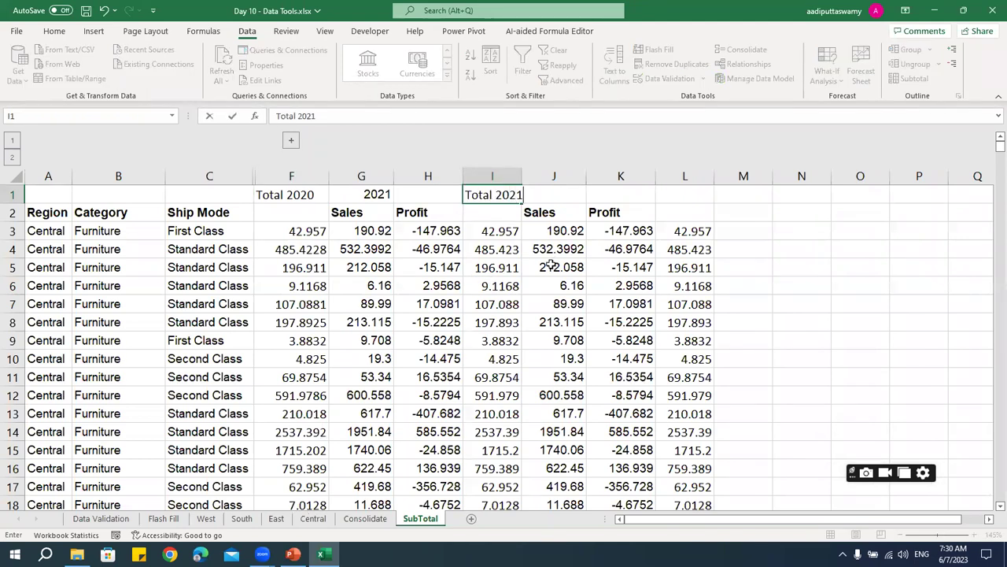
key(Tab)
key(Tab)
key(Tab)
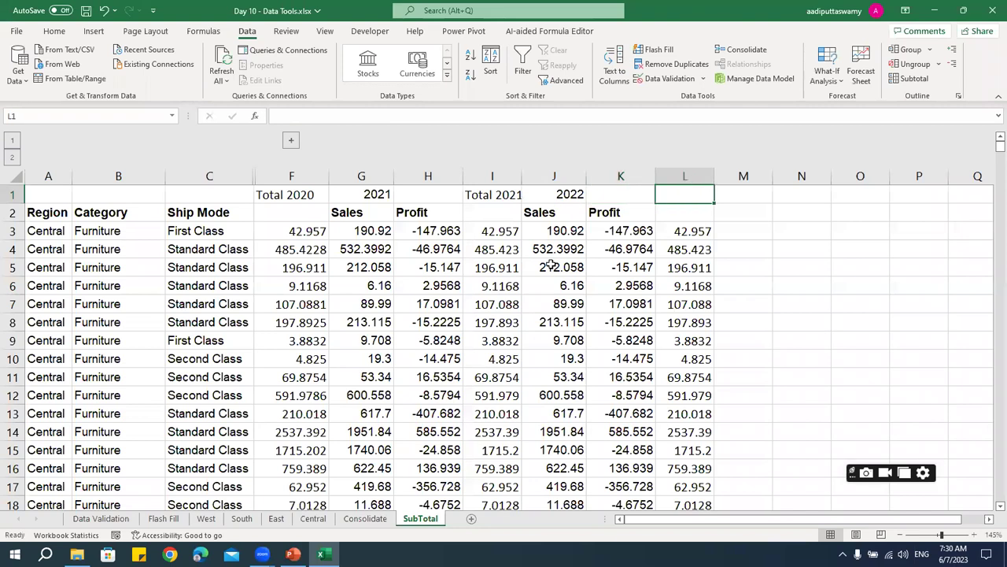
text(Total 2022)
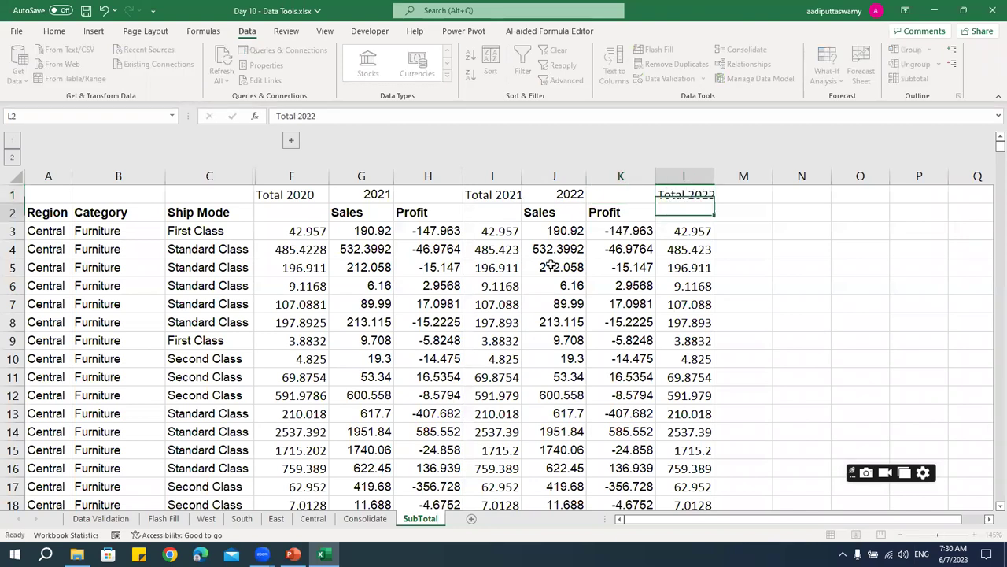
key(Return)
click(418, 265)
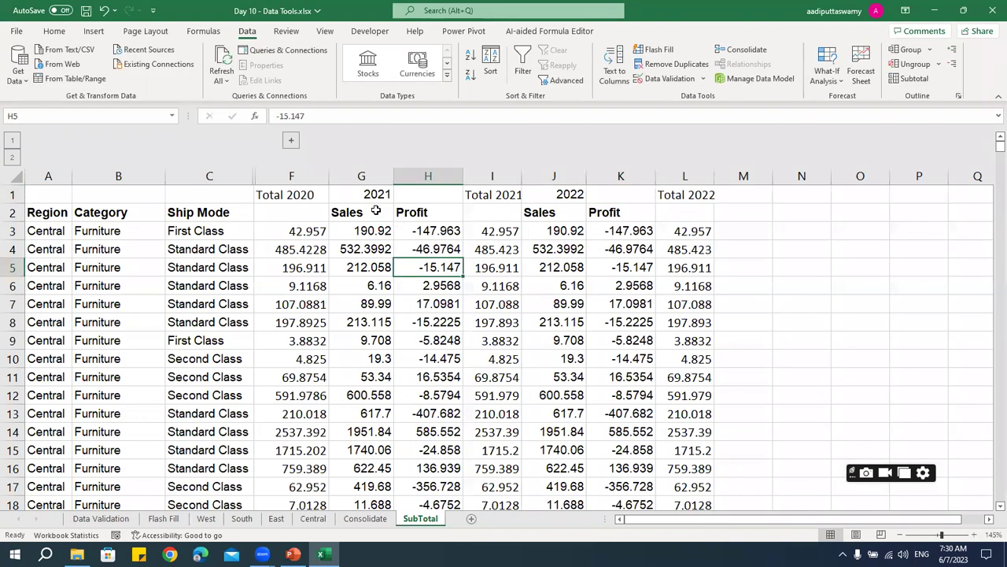
Step: Group the 2021 Sales and Profit columns and collapse them
drag(364, 214, 409, 215)
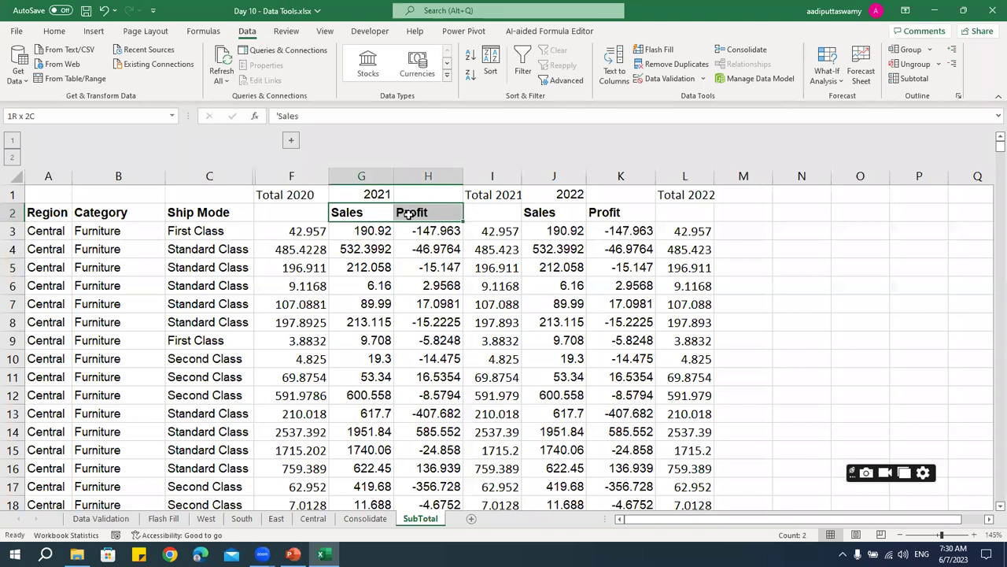
click(909, 49)
click(473, 278)
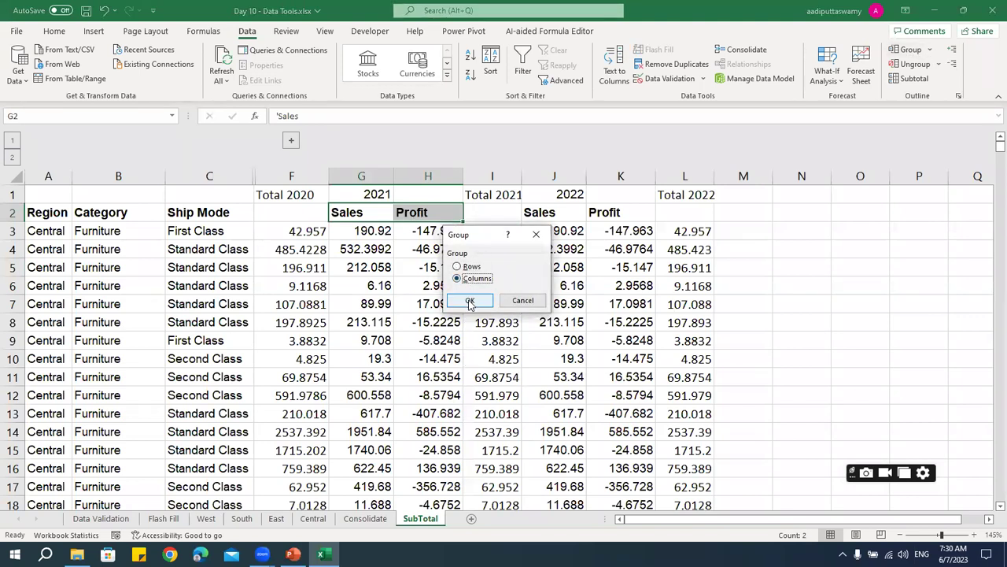
click(471, 299)
click(493, 142)
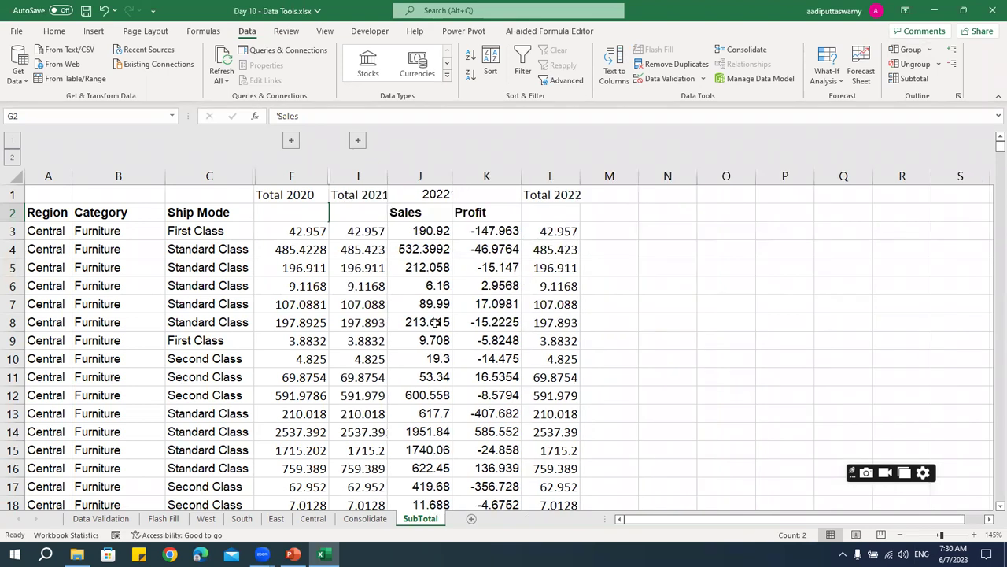
click(435, 323)
Step: Group the 2022 Sales and Profit columns and collapse them
drag(421, 212, 510, 214)
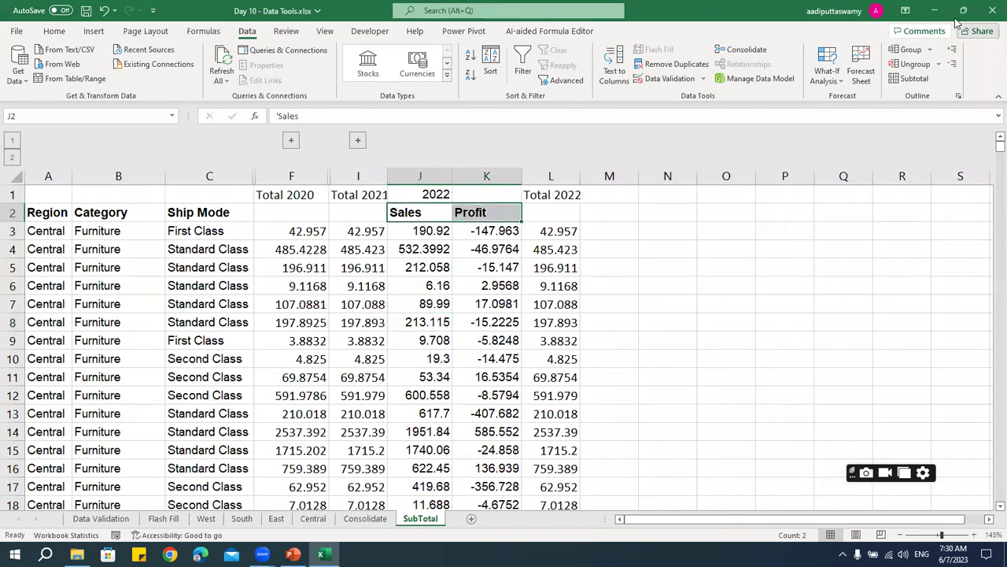
click(907, 51)
click(459, 276)
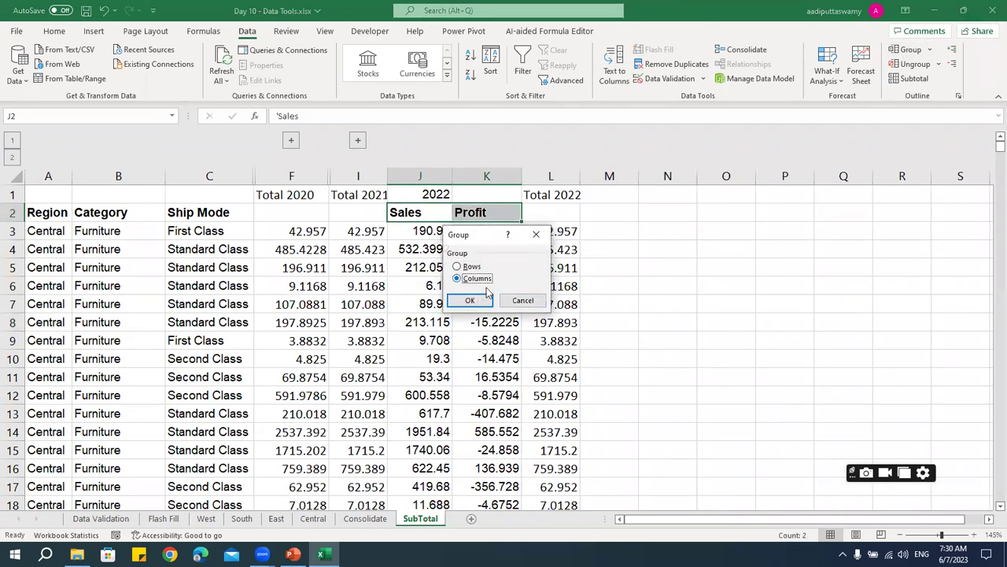
click(472, 300)
click(517, 318)
click(550, 140)
click(534, 304)
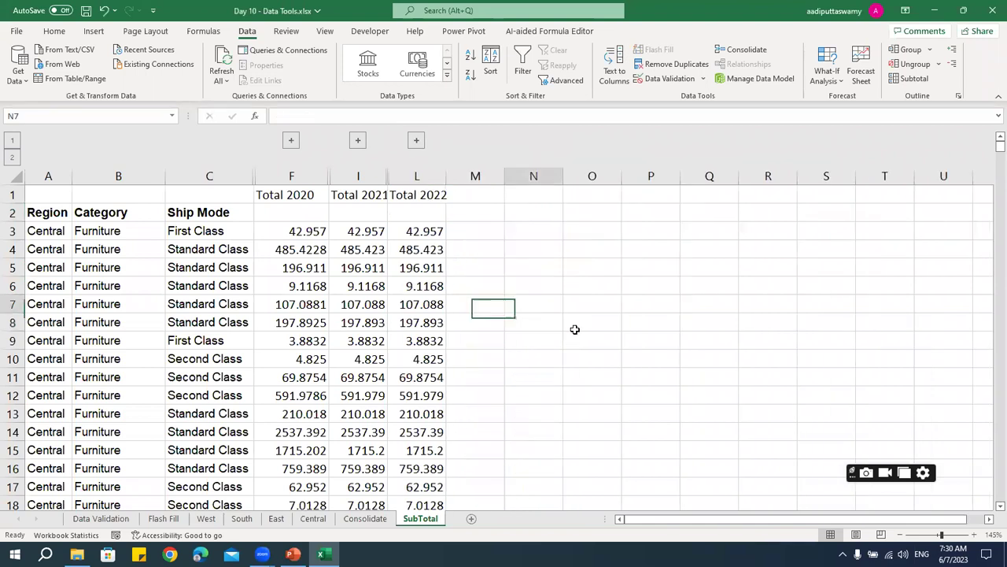
click(597, 342)
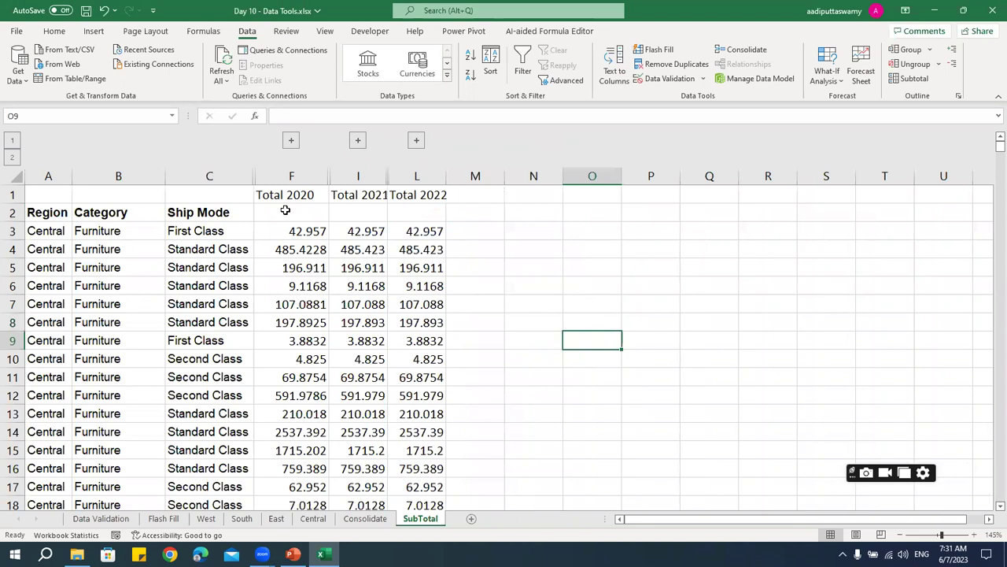
Step: Expand the 2020, 2021 and 2022 column groups and inspect the Total 2020 formula
click(294, 233)
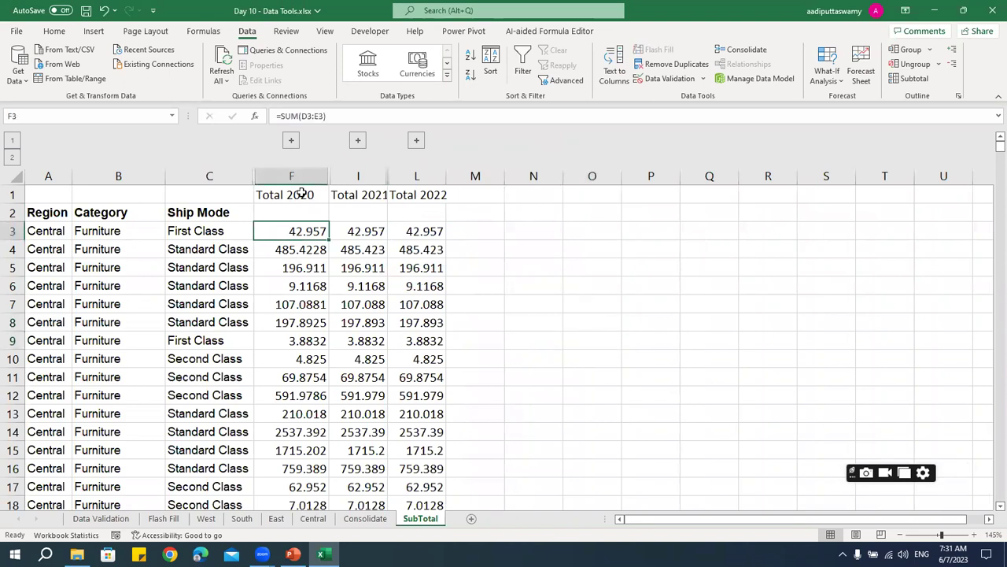
click(291, 140)
drag(295, 234, 370, 233)
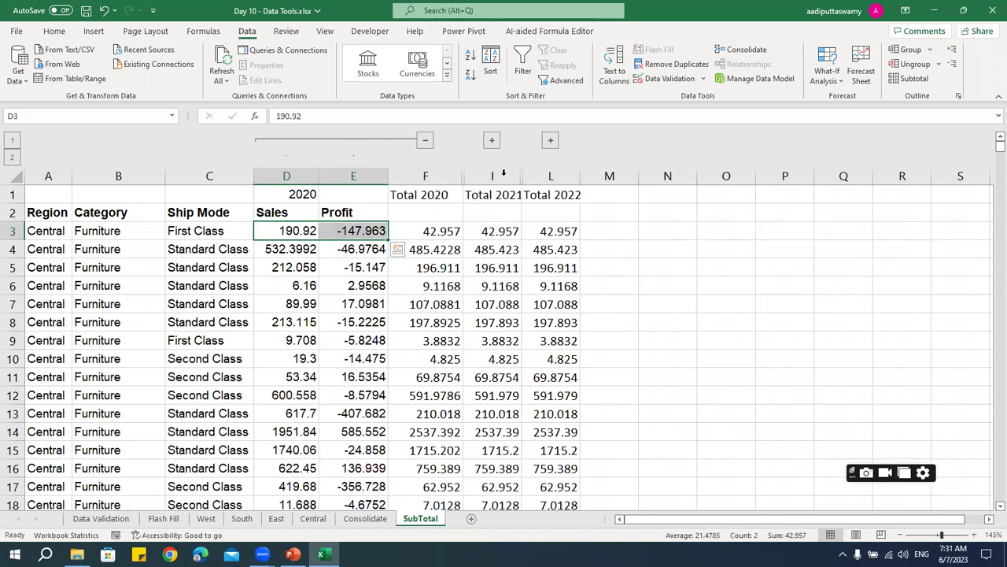
click(492, 140)
click(684, 141)
click(558, 292)
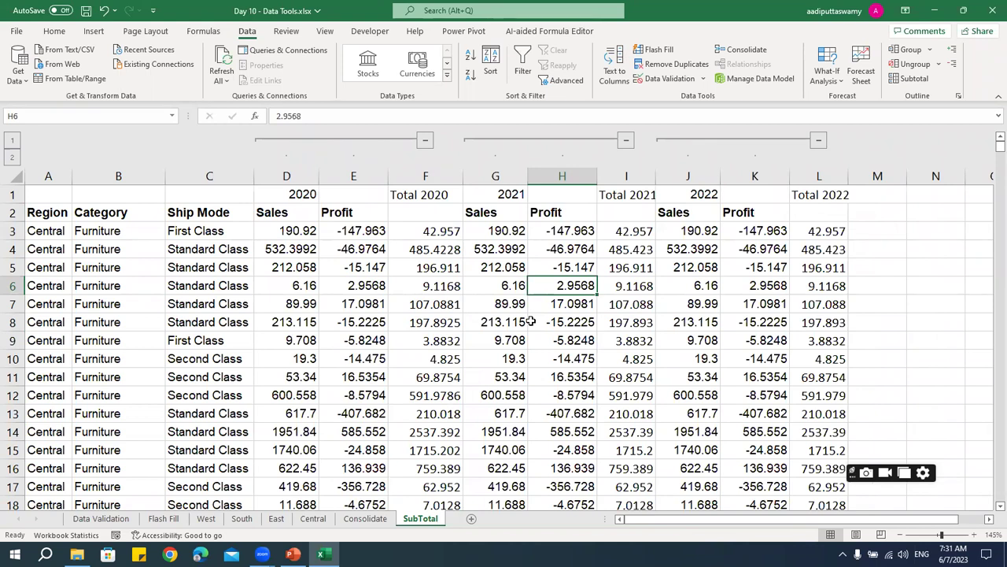
Step: Collapse all three year groups again, leaving only the yearly totals visible
click(425, 140)
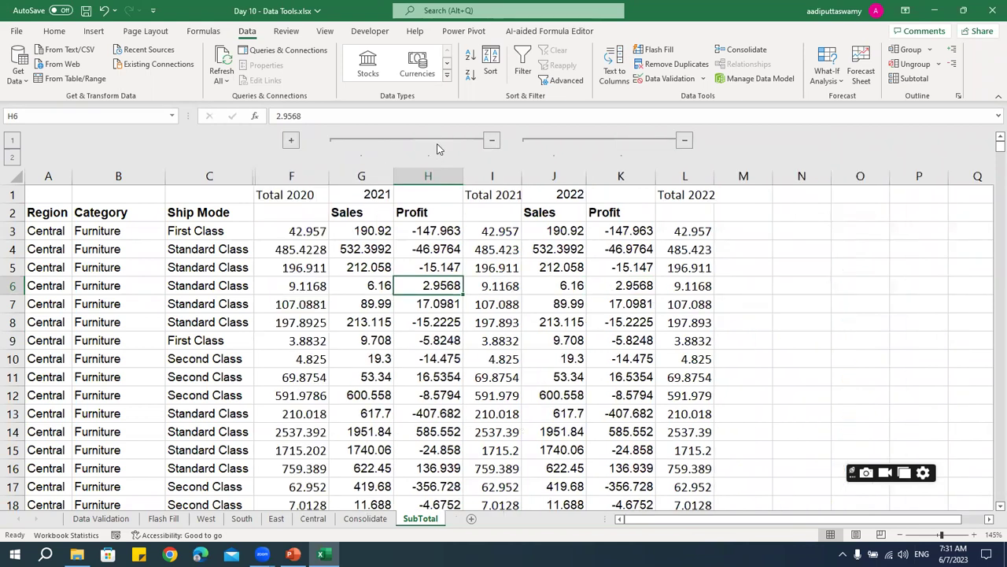
click(492, 140)
click(550, 143)
click(417, 304)
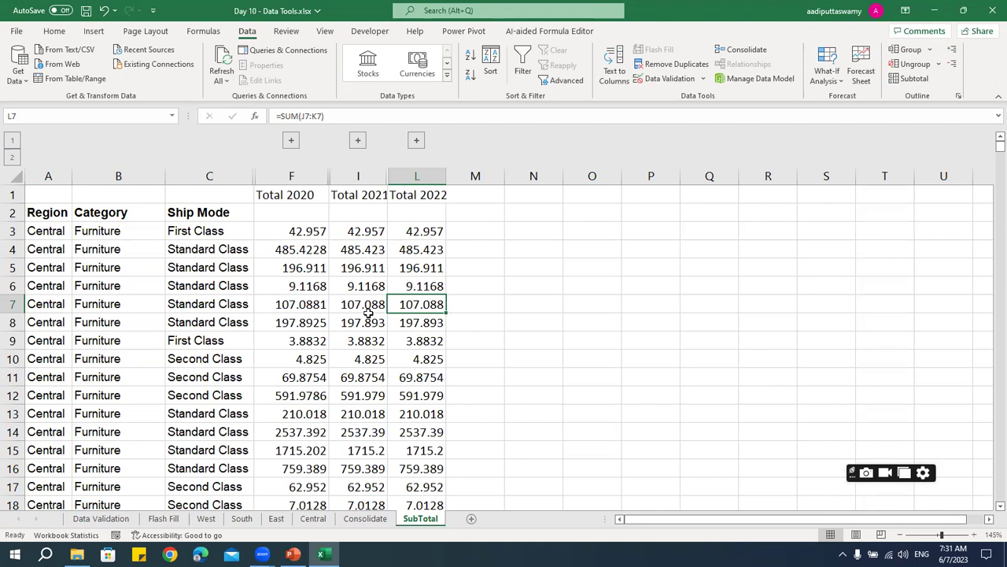
Step: Group rows 3–14 (Central cells A3:A14) as rows, collapse them, then re-expand
drag(70, 236, 77, 337)
click(47, 303)
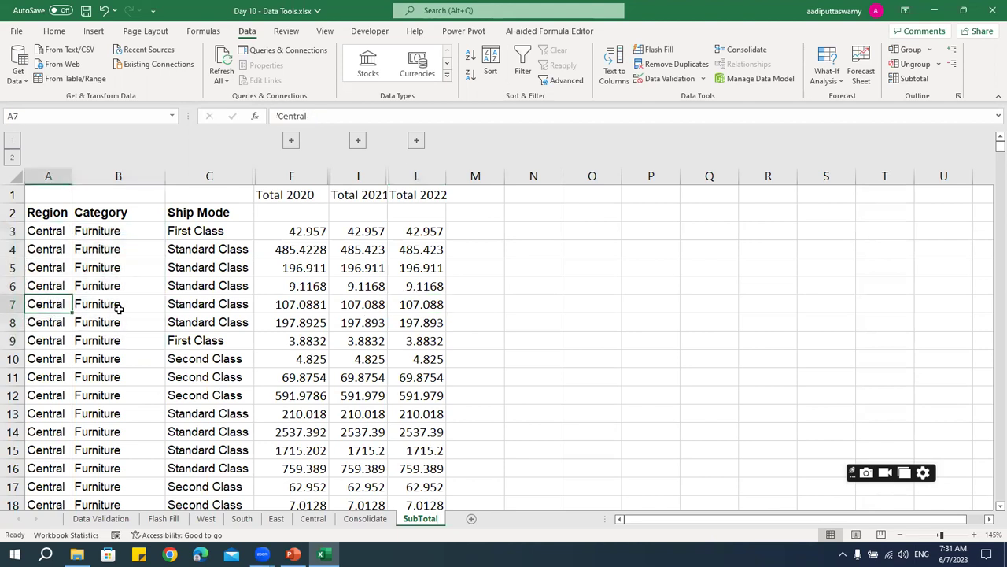
click(299, 196)
drag(138, 305, 156, 319)
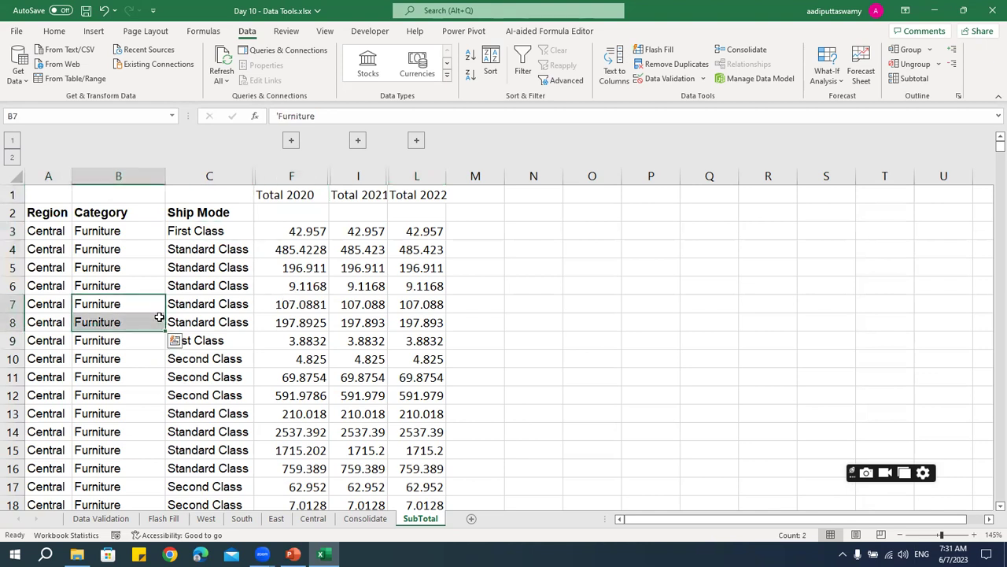
drag(60, 230, 59, 438)
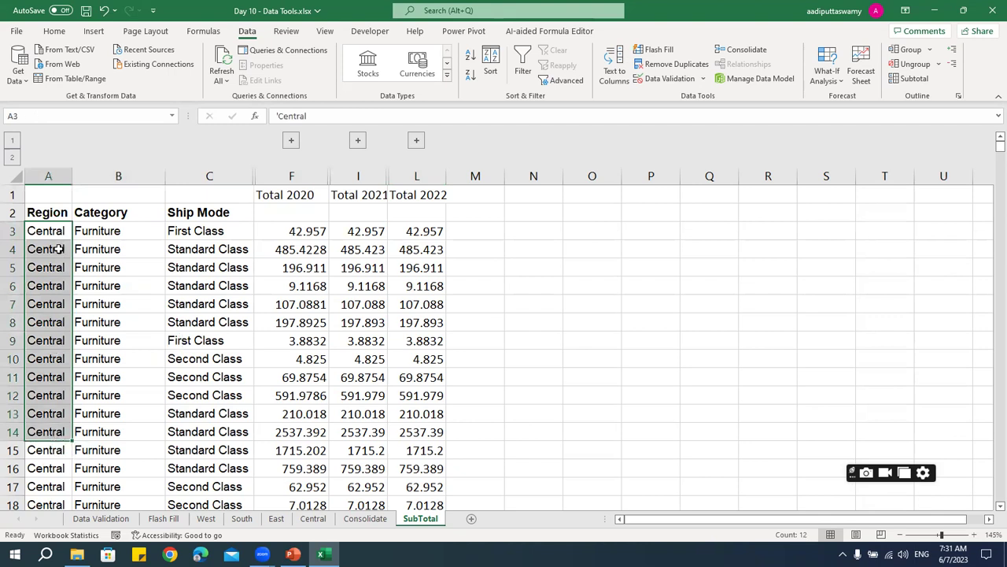
click(905, 50)
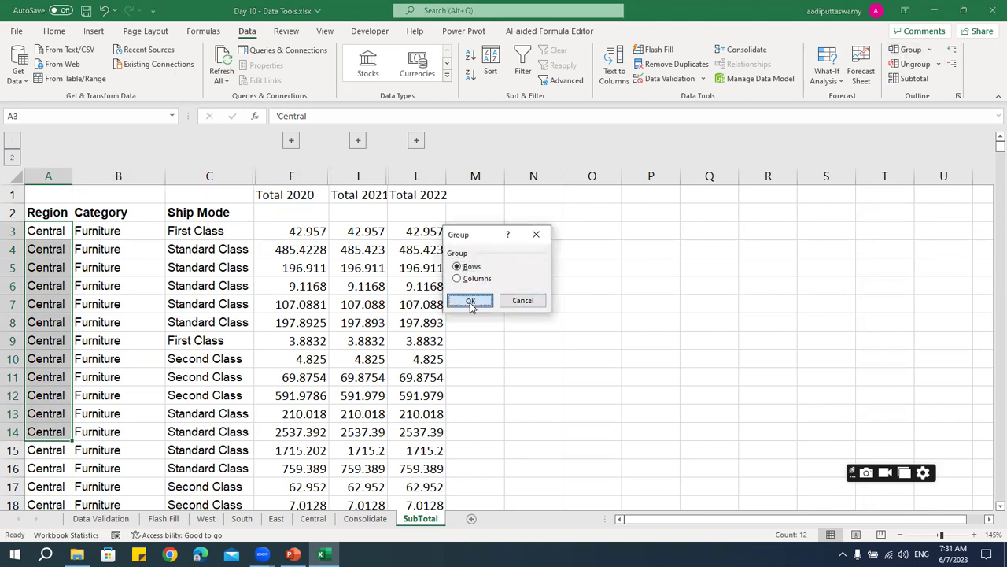
click(471, 301)
click(10, 449)
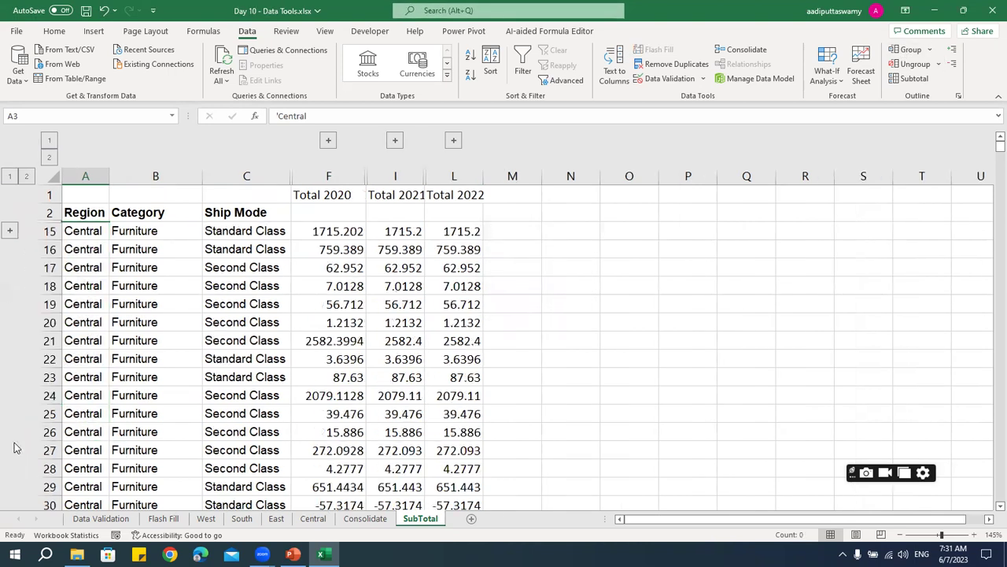
click(11, 230)
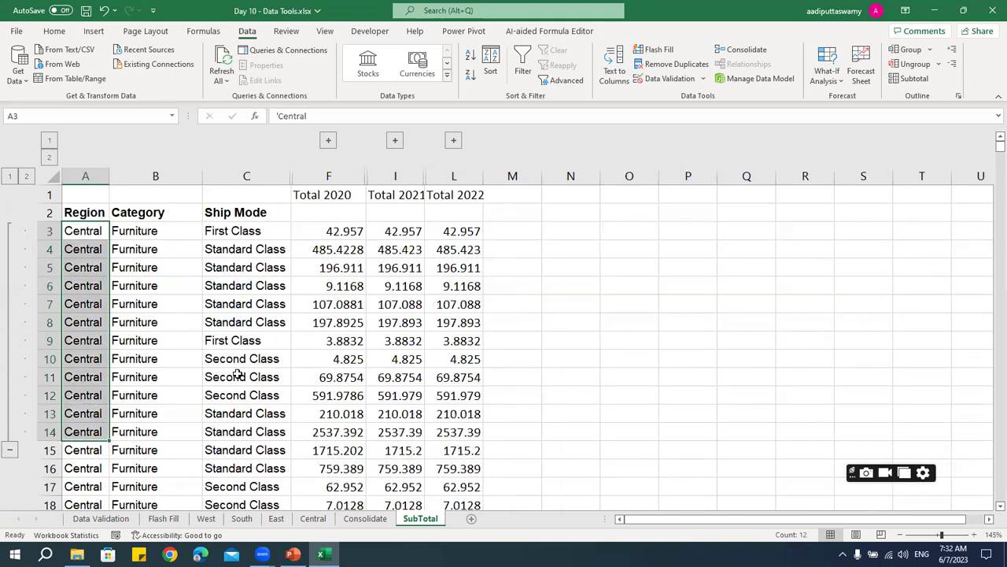
click(268, 324)
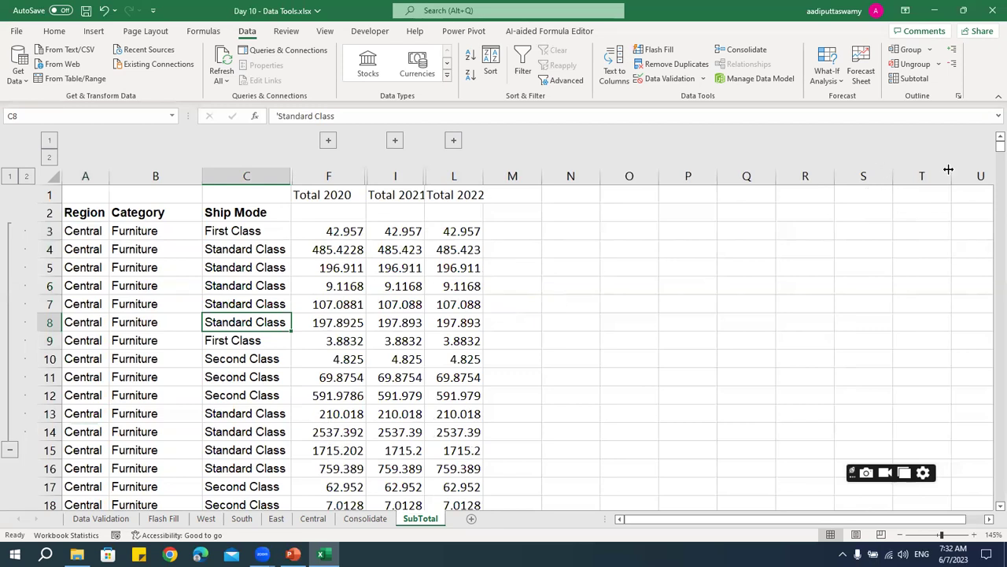
Step: Open Subtotal, accept the column-label warning, and cancel without applying
click(332, 269)
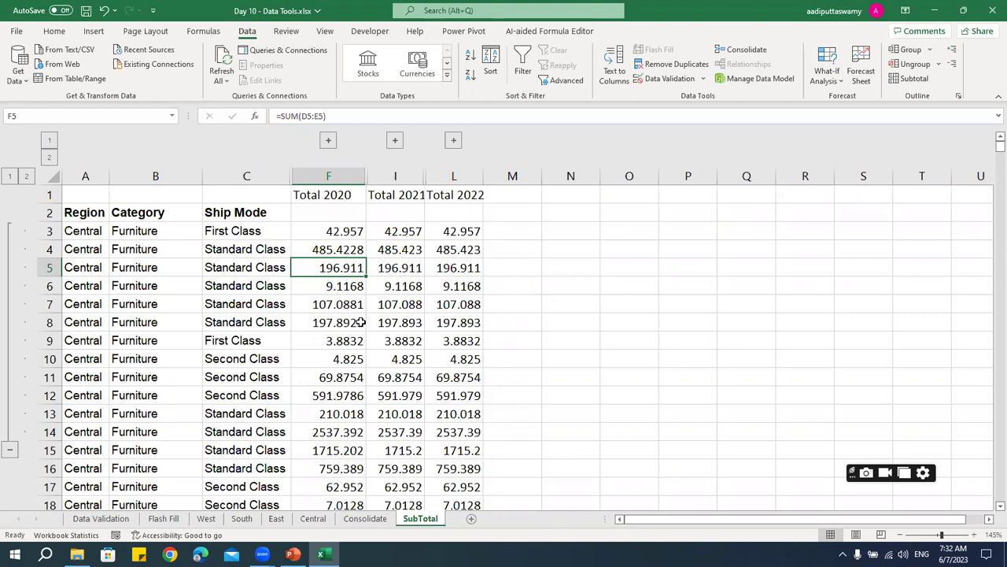
click(906, 79)
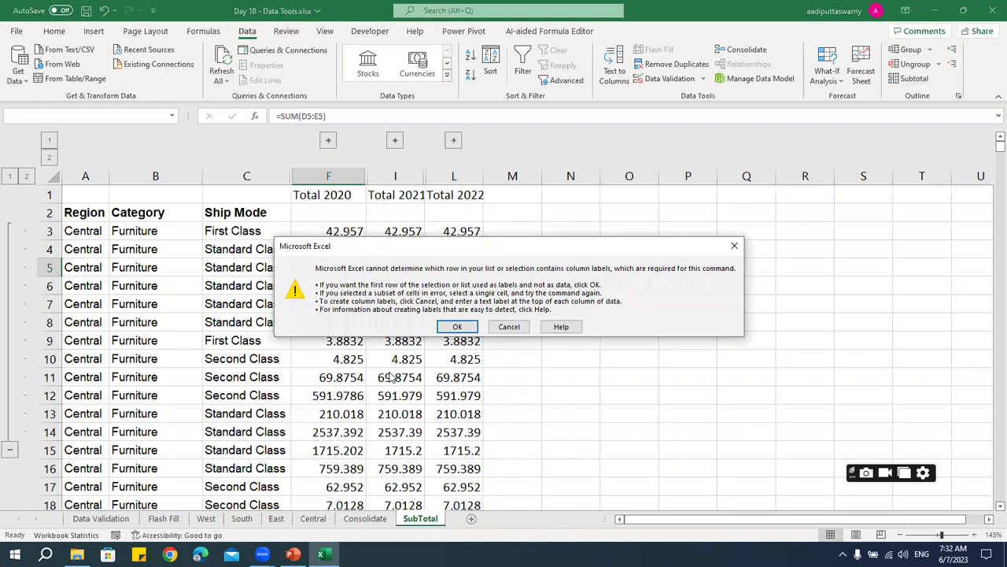
click(442, 329)
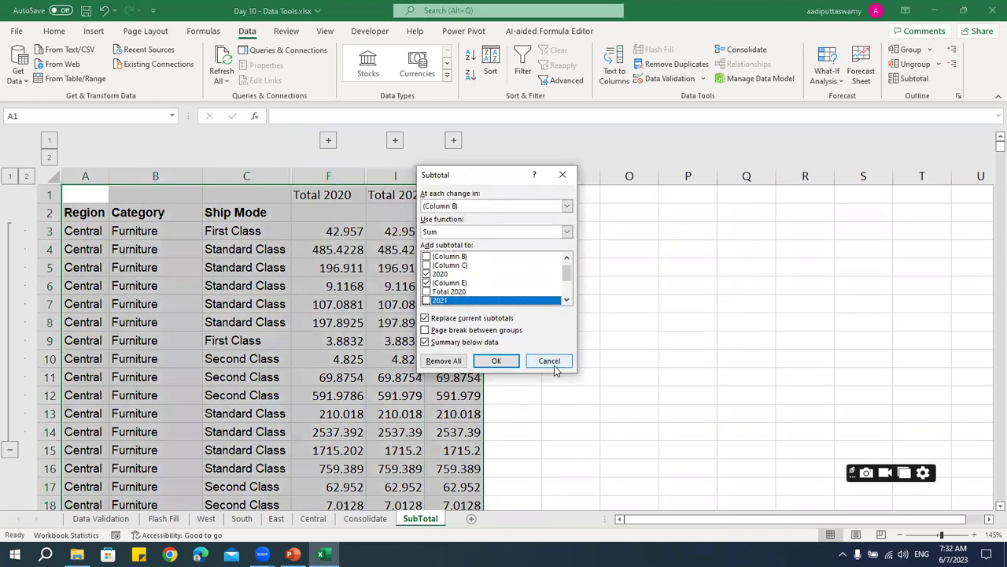
click(549, 360)
click(512, 340)
Step: Reopen Subtotal and use Remove All to clear the subtotals and outline grouping
click(461, 286)
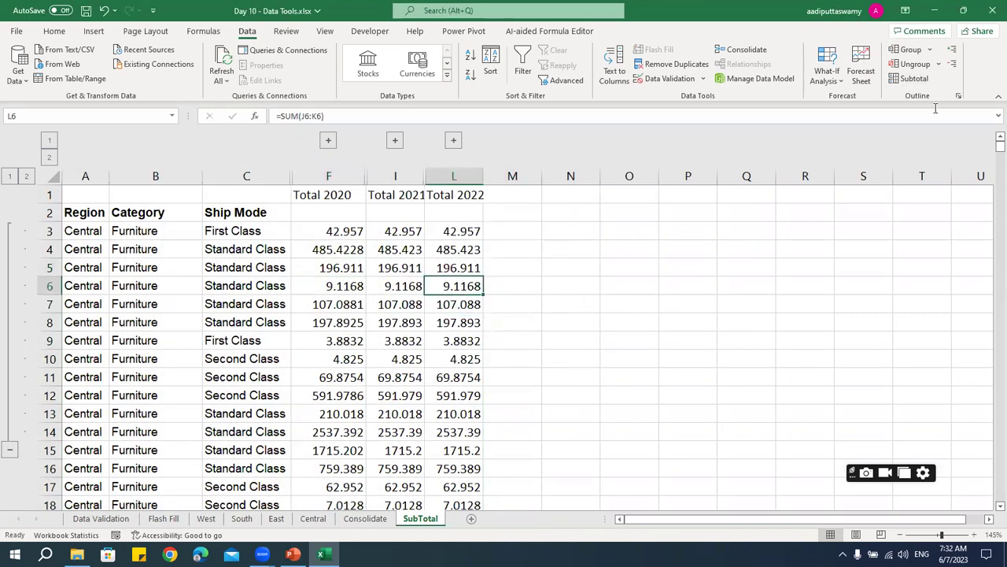
click(909, 79)
click(466, 329)
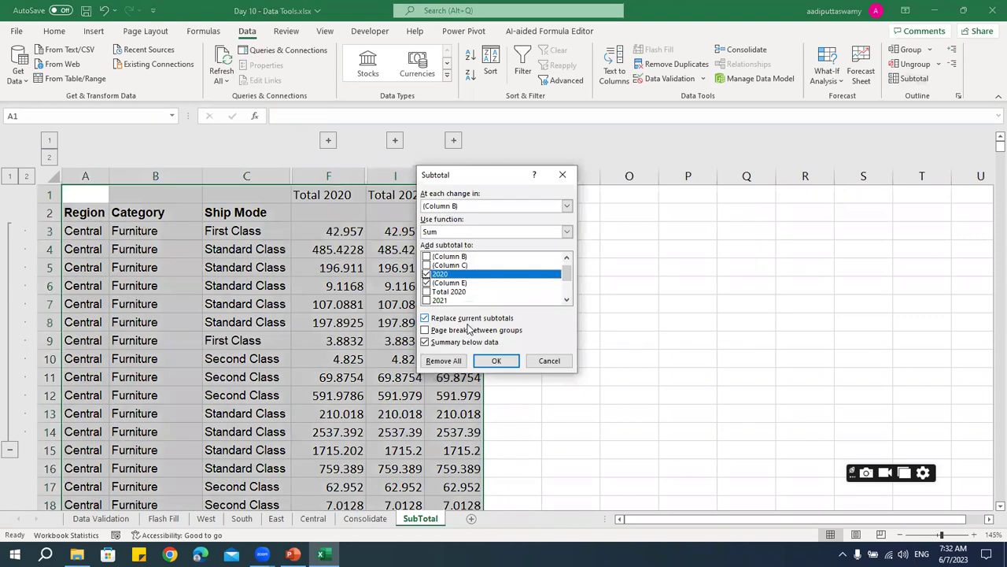
click(475, 362)
Step: Check cells E9, C7, G8 and E6 in the ungrouped data
click(354, 303)
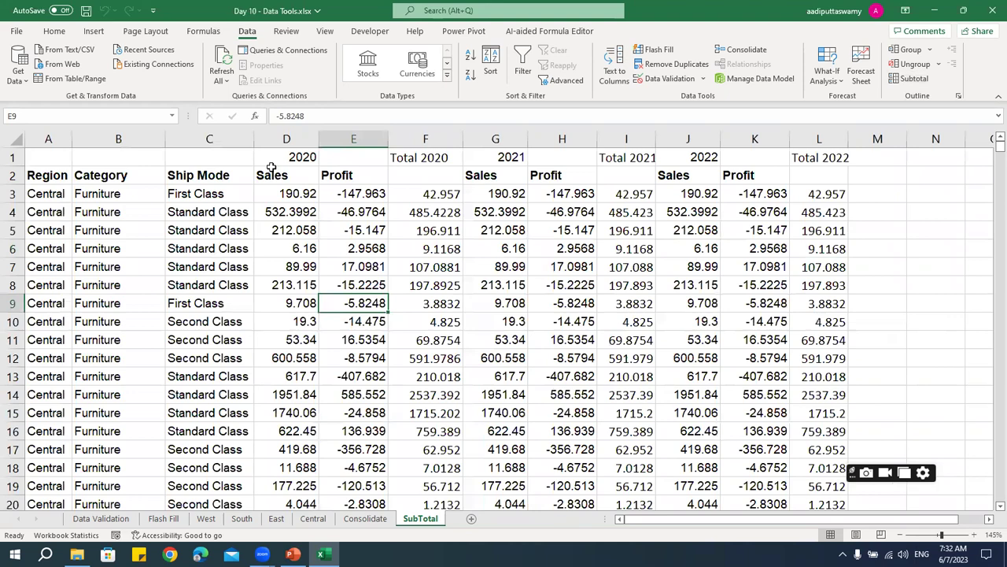
click(243, 268)
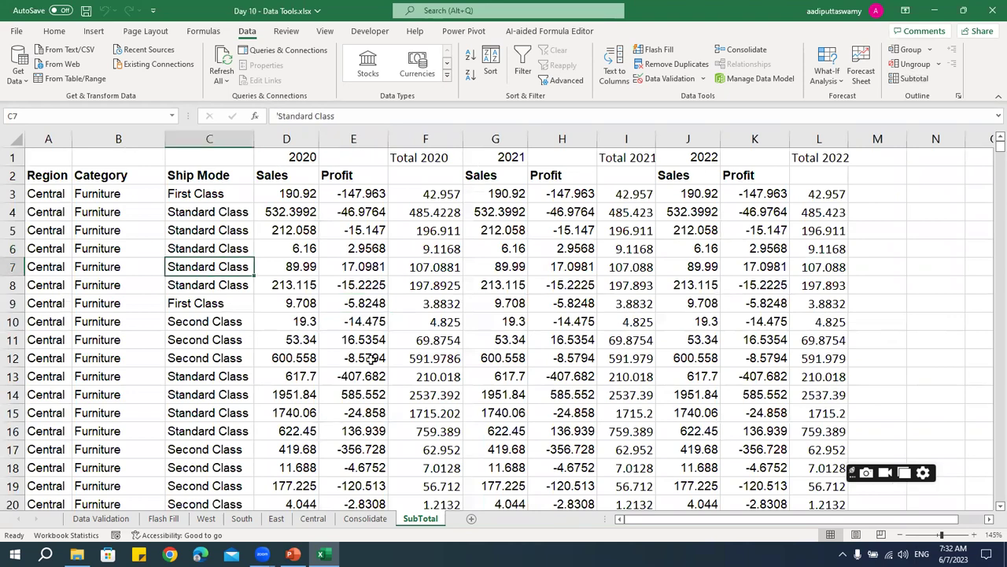
scroll(369, 360, down, 8)
scroll(373, 362, up, 8)
click(512, 289)
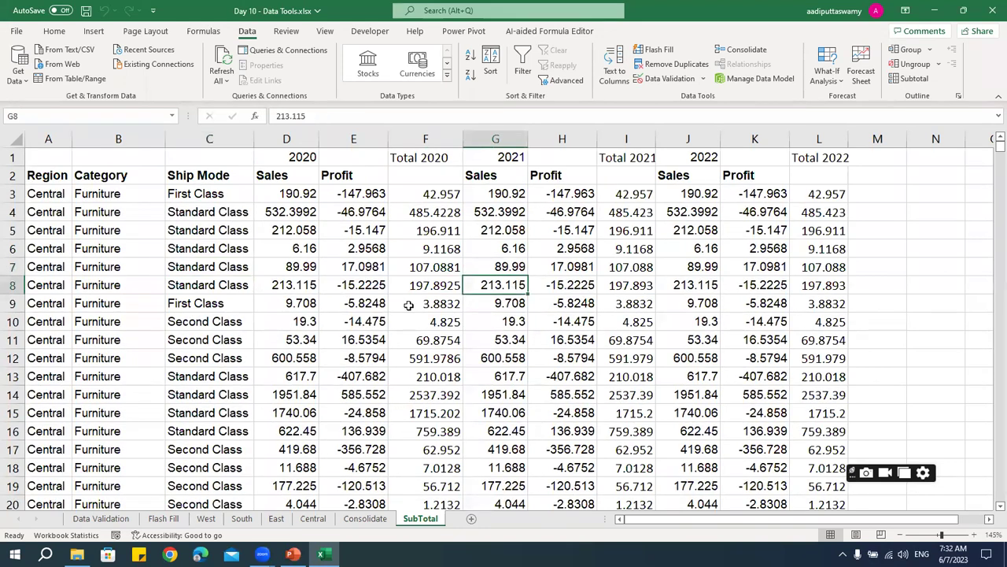
click(372, 250)
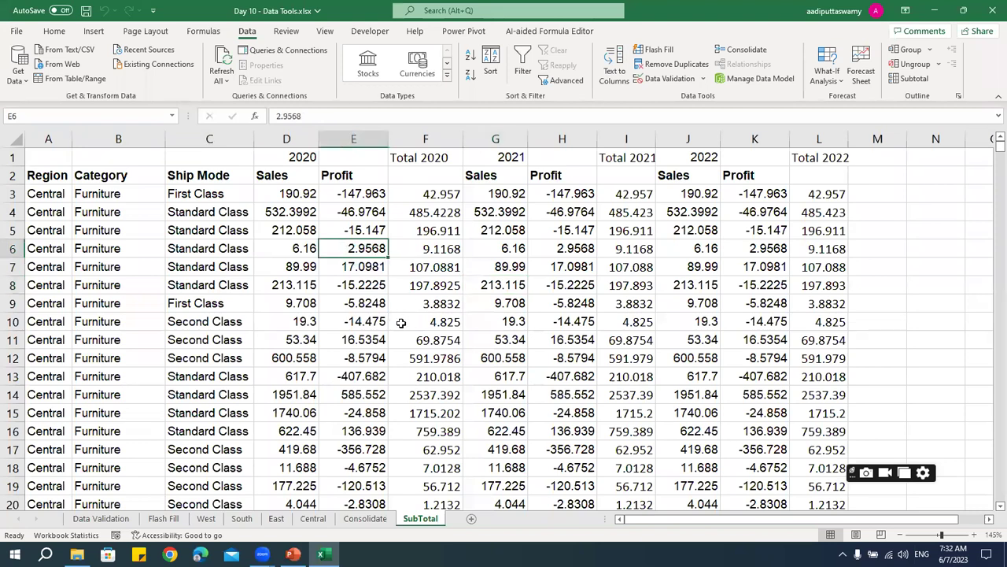
Step: Switch to the Data Validation sheet and inspect its empty form cells around Age F6
click(100, 519)
click(206, 346)
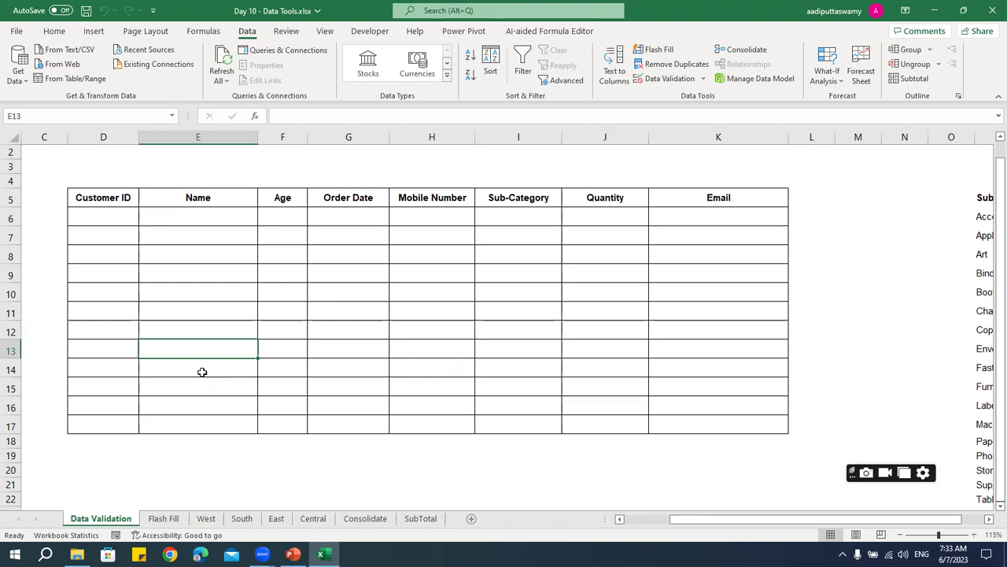
click(346, 228)
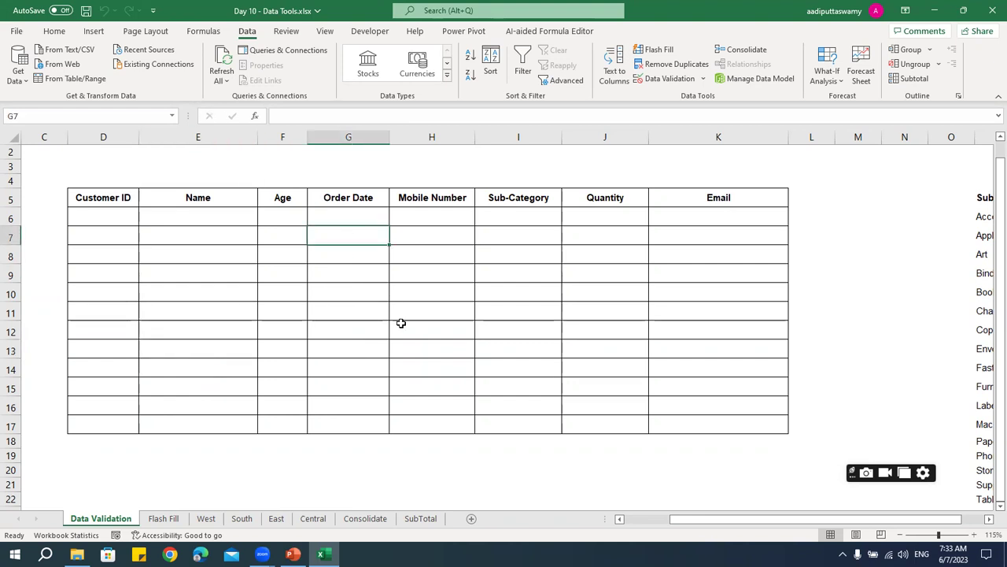
click(347, 217)
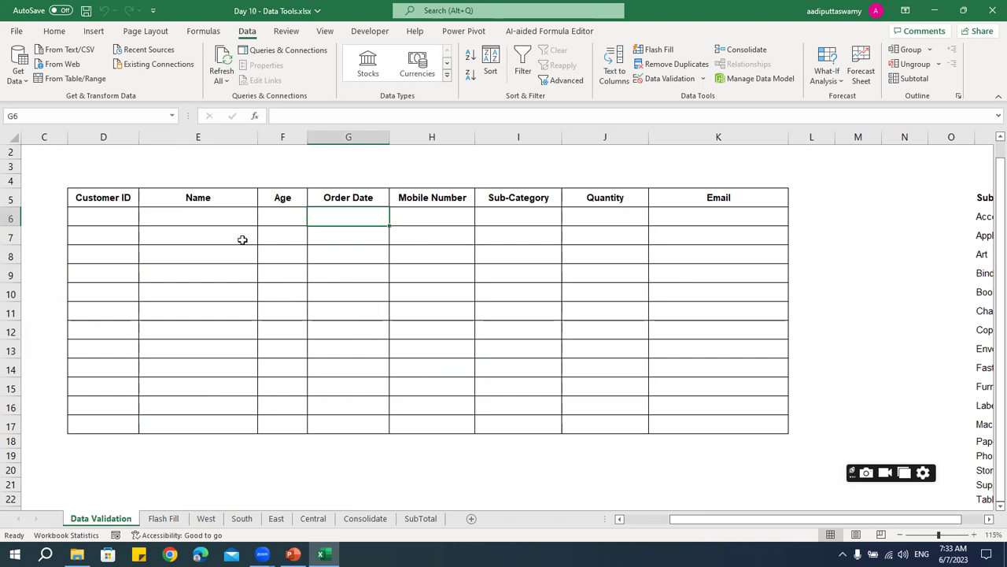
click(231, 219)
click(294, 216)
click(349, 215)
click(216, 218)
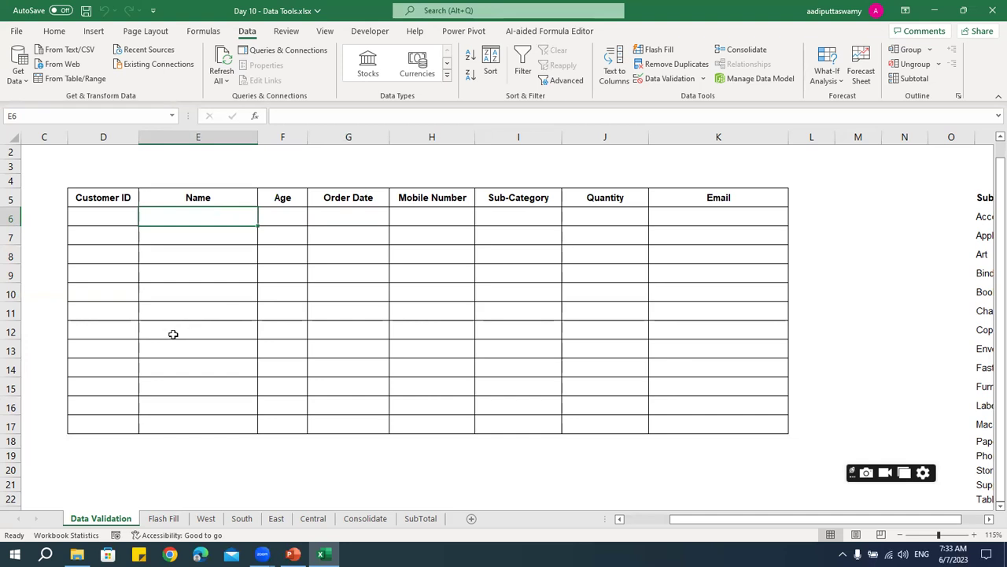
drag(284, 215, 266, 423)
click(292, 218)
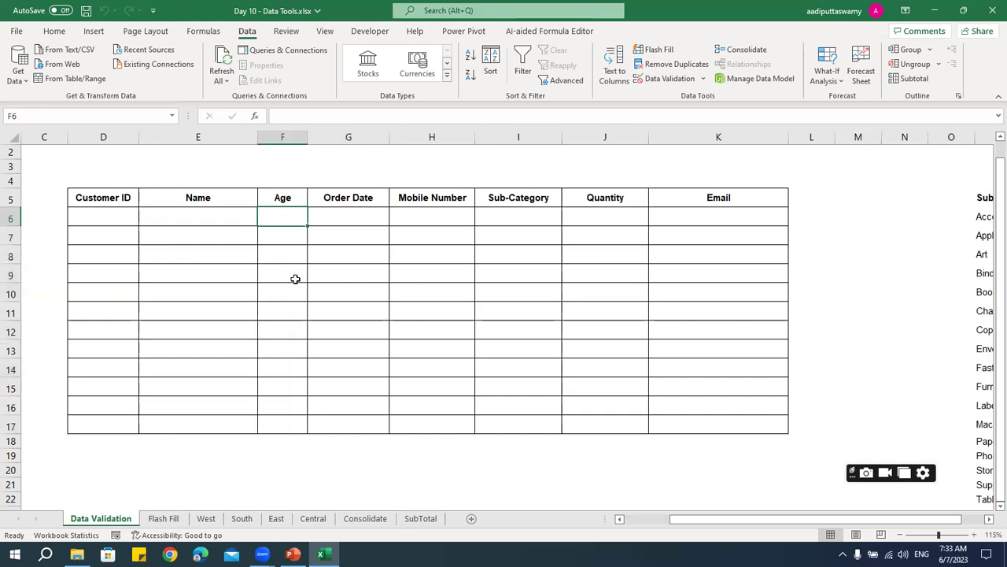
text(alsjfklasjdfl)
key(Return)
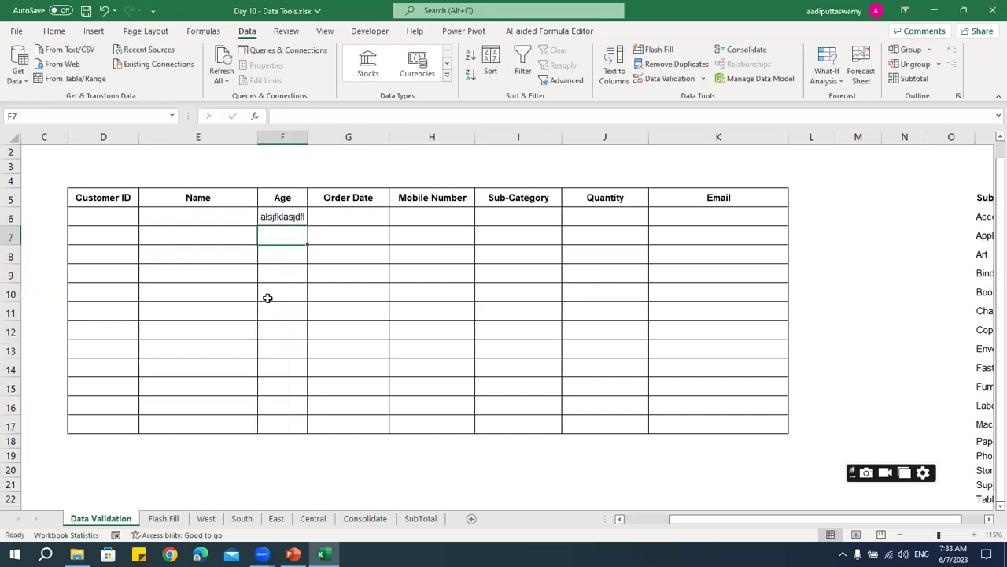
click(299, 214)
key(Delete)
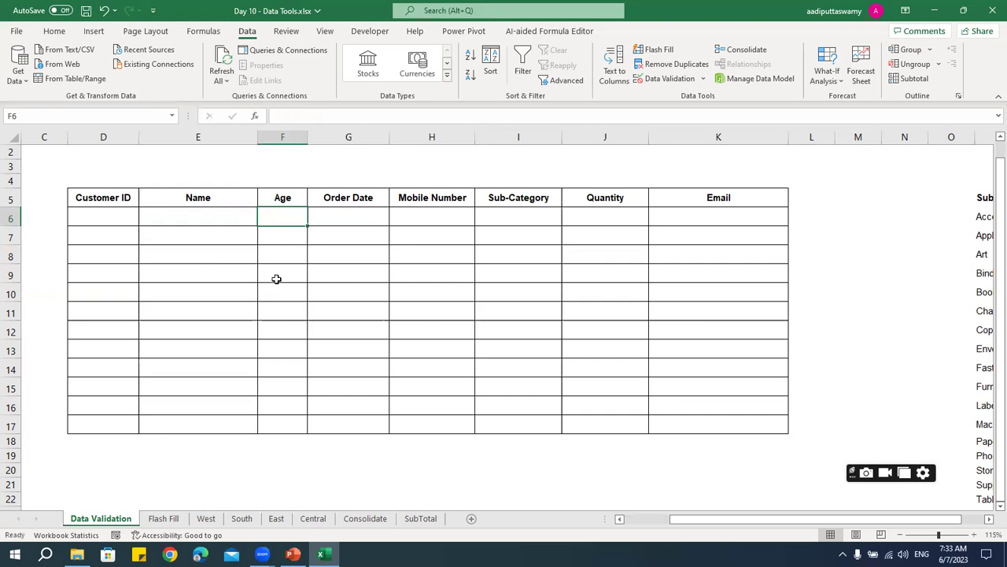
text(33445555)
click(281, 287)
click(299, 217)
key(Delete)
click(284, 248)
drag(284, 213, 286, 418)
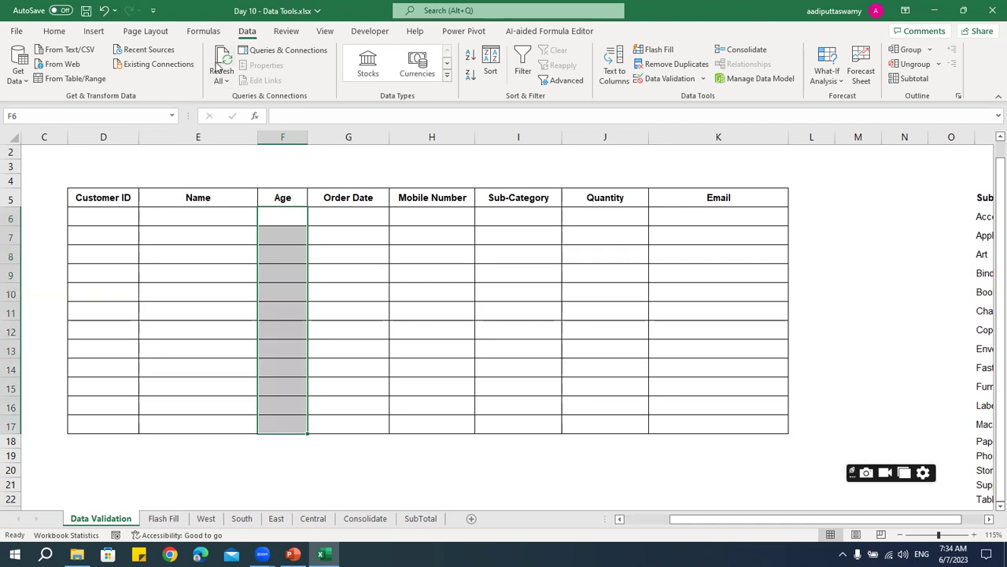
Step: Open Data Validation for the Age cells and browse its Settings, Input Message and Error Alert tabs
click(667, 80)
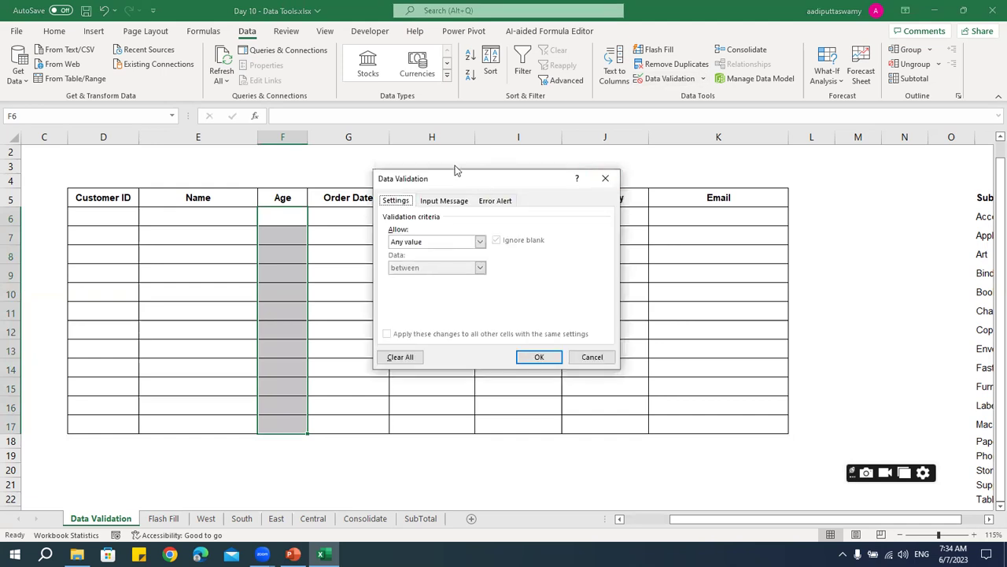
drag(487, 178, 514, 160)
click(460, 184)
click(535, 183)
click(442, 185)
click(426, 187)
click(523, 183)
click(433, 183)
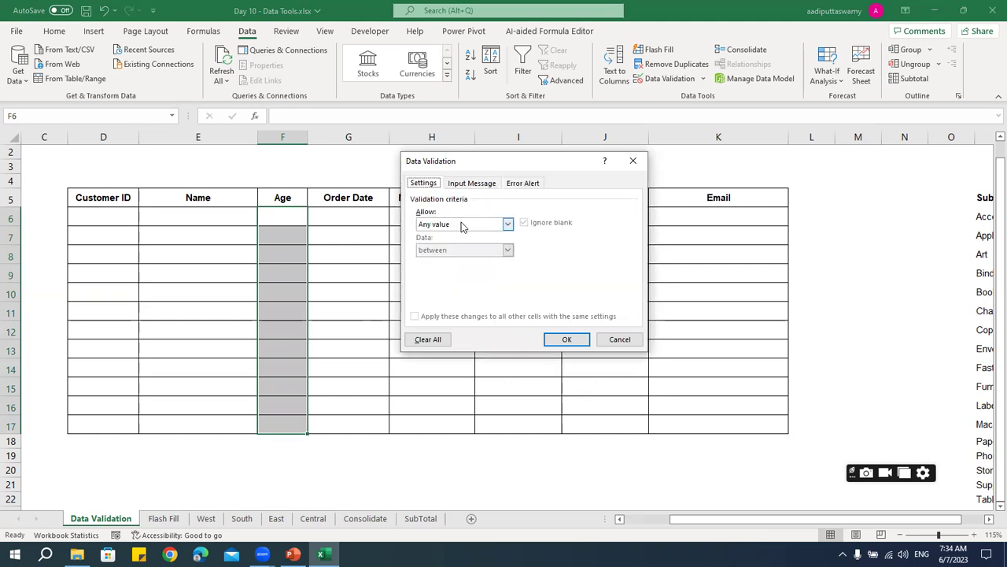
click(477, 183)
click(524, 183)
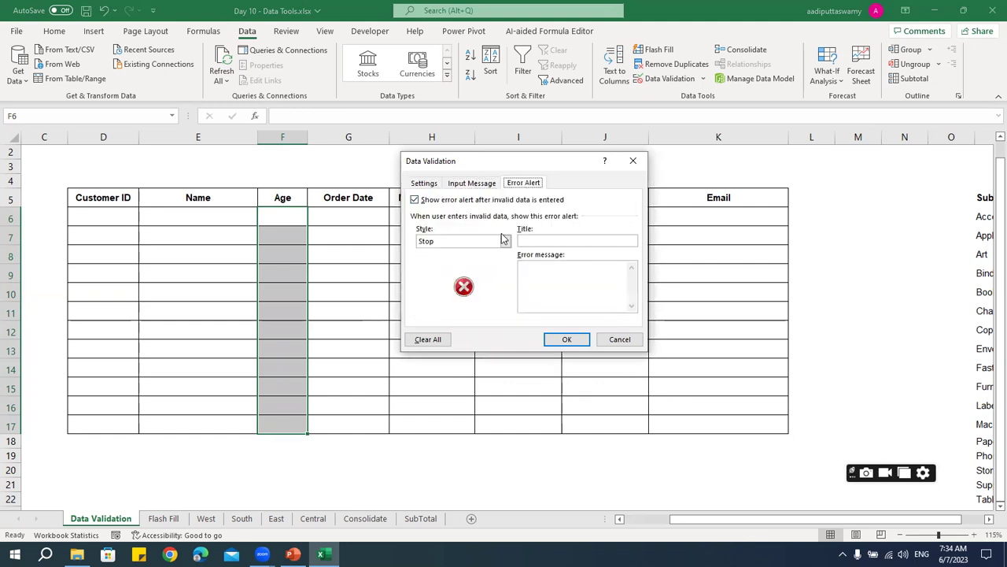
click(431, 184)
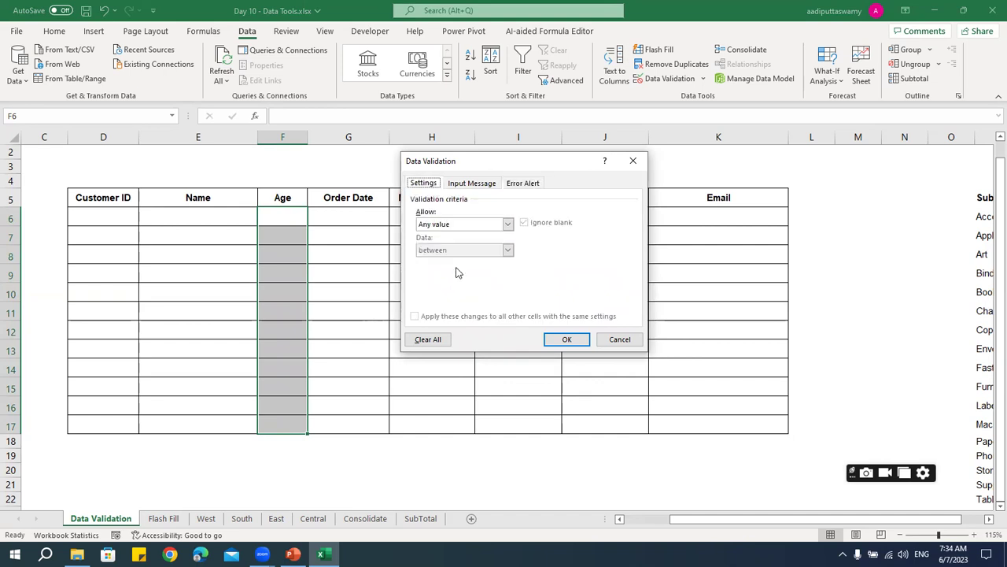
Step: Allow only whole numbers between 25 and 60 and apply the rule
click(458, 227)
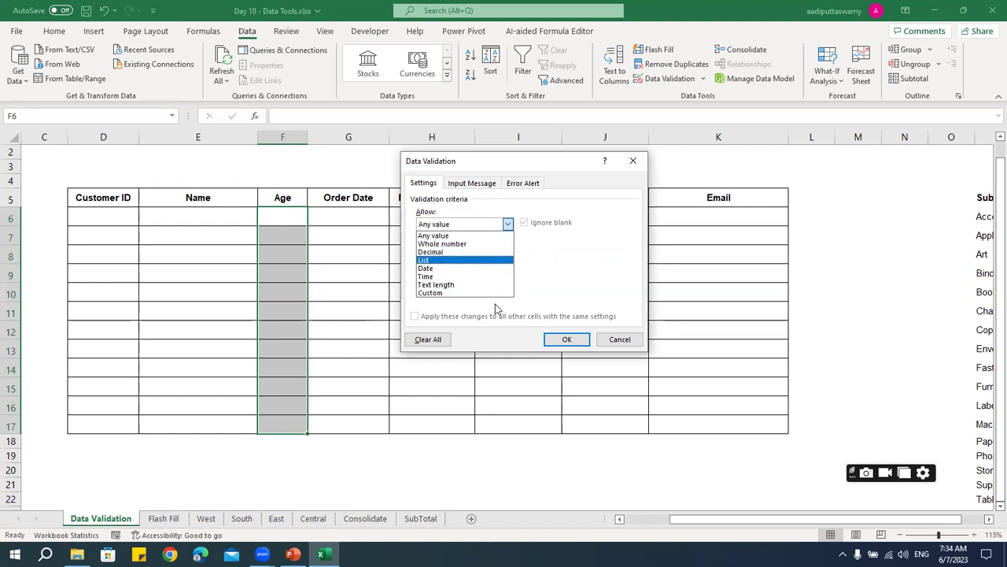
click(454, 245)
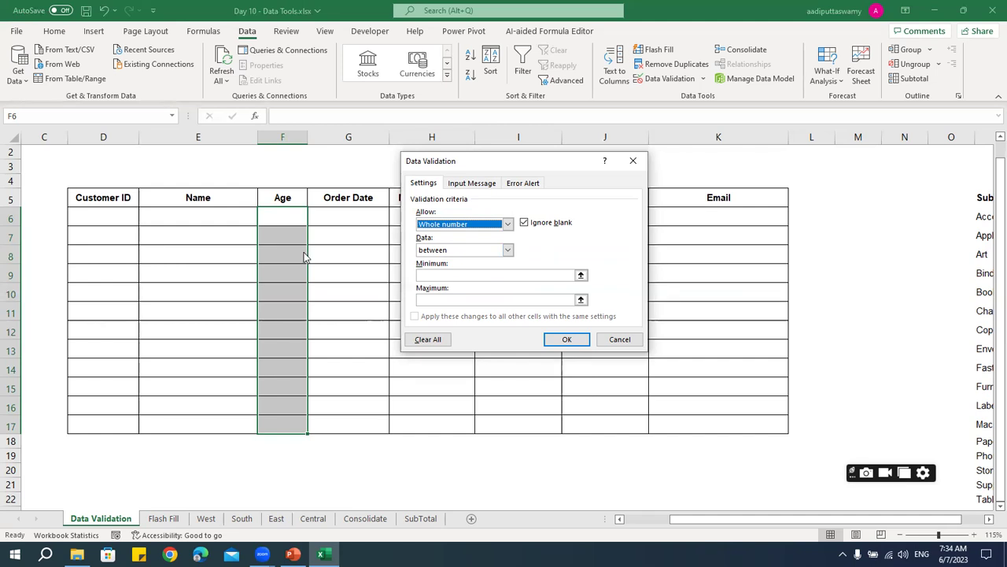
click(507, 250)
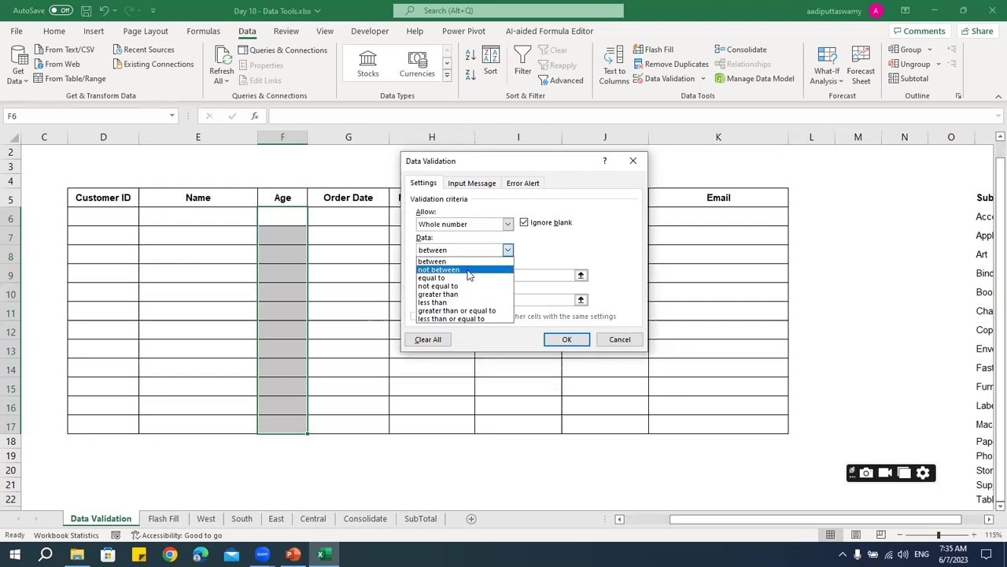
click(482, 261)
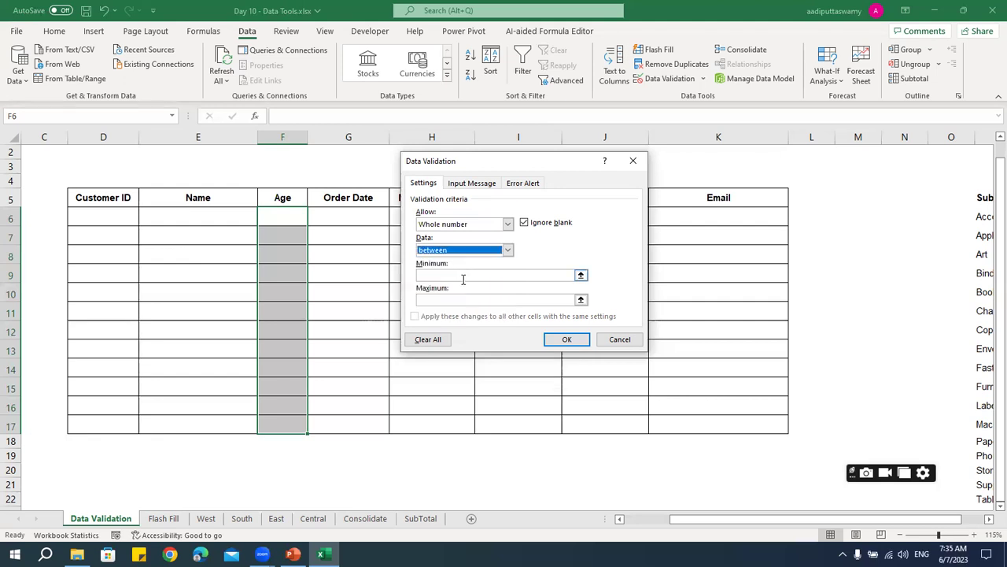
click(458, 275)
text(25)
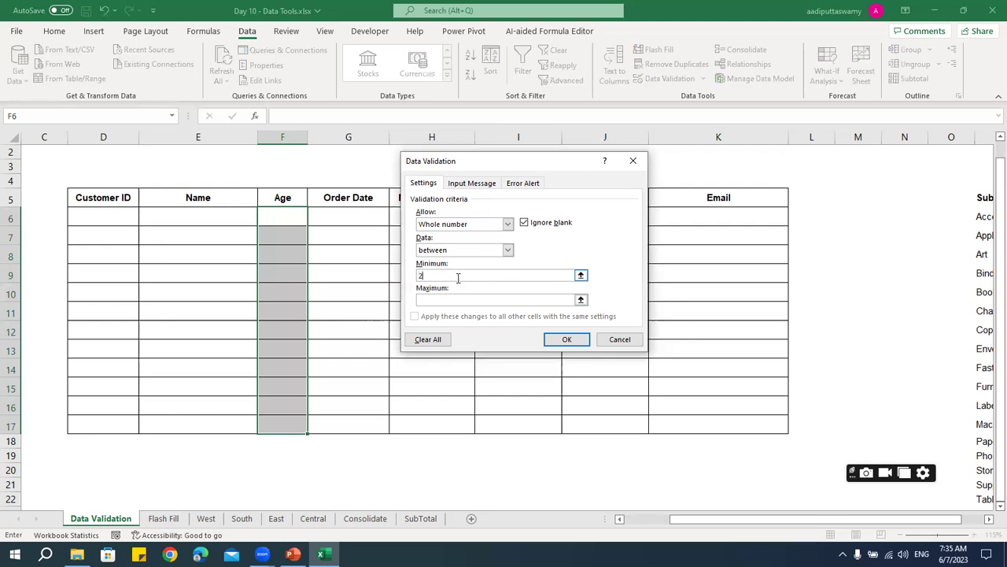
click(456, 298)
text(60)
click(566, 340)
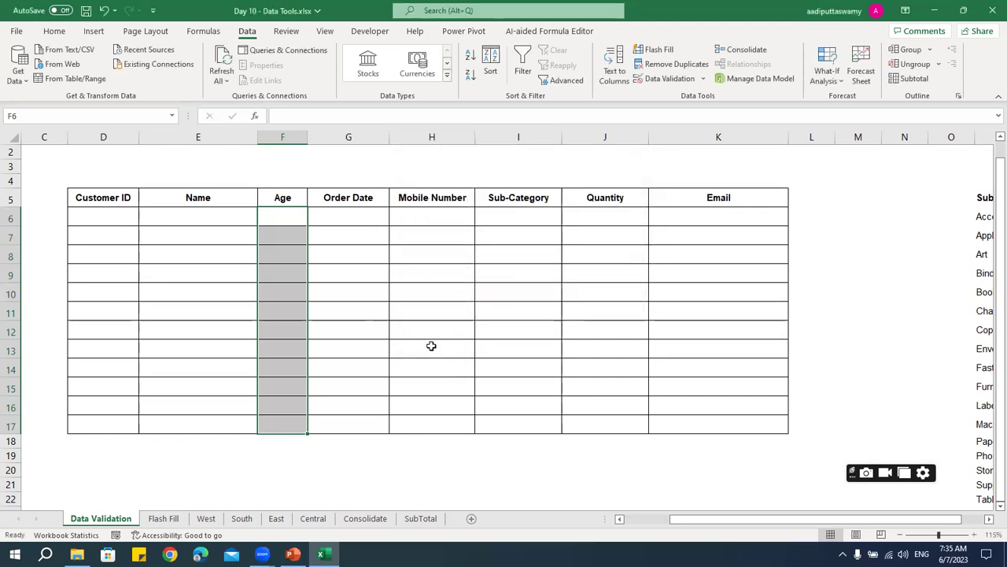
Step: Test out-of-range ages 12 and 10 in F6 and dismiss each rejection
click(277, 222)
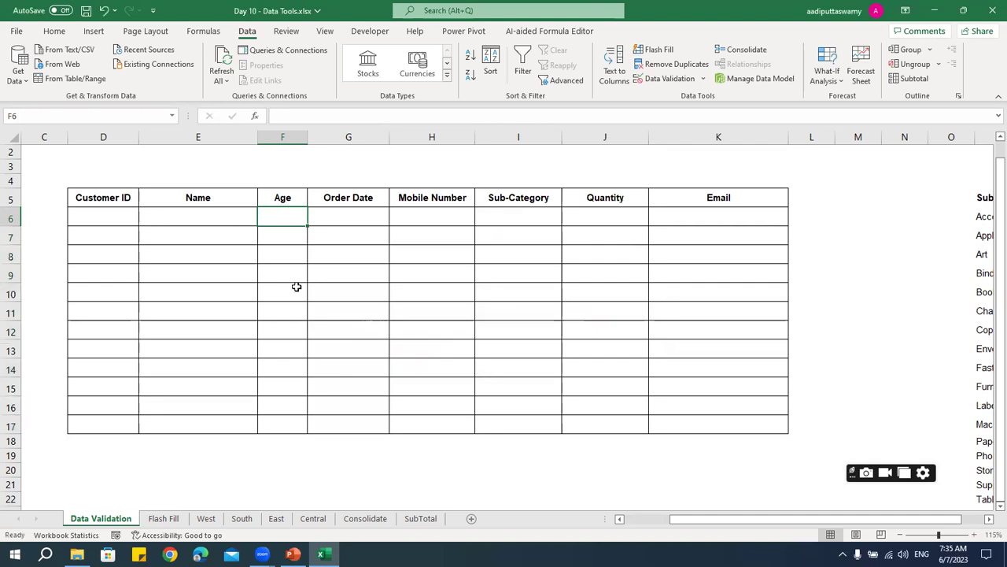
text(12)
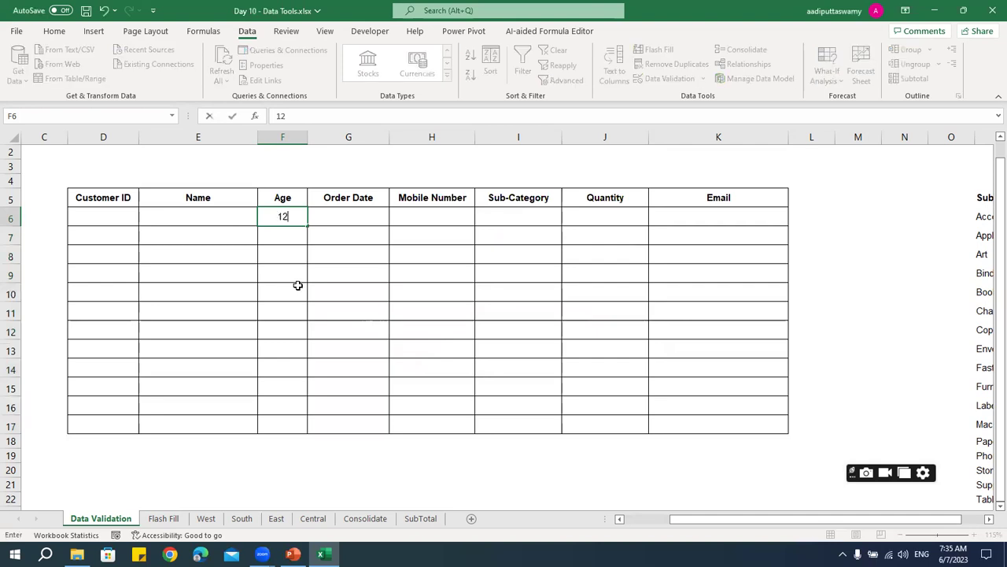
key(Return)
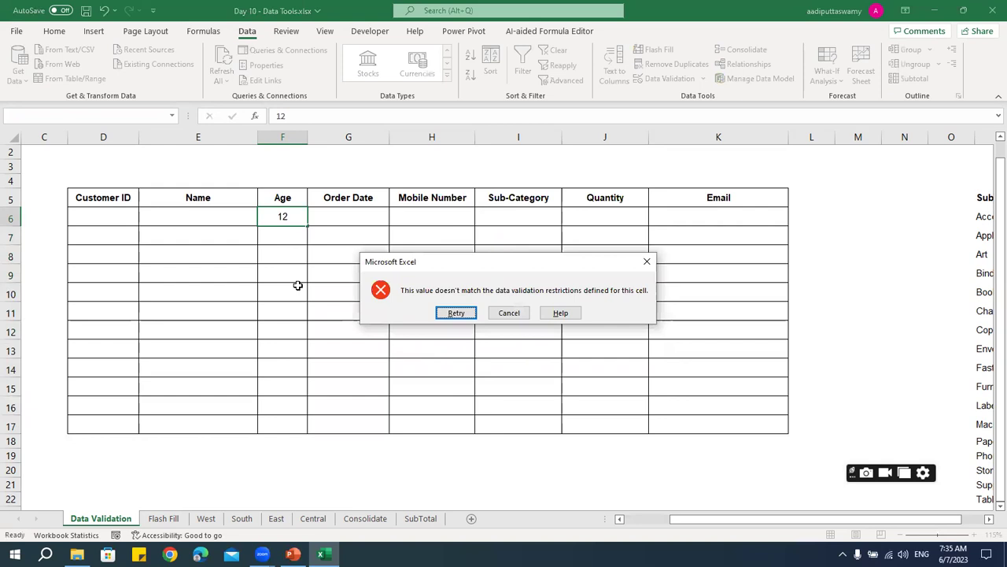
key(Escape)
key(Up)
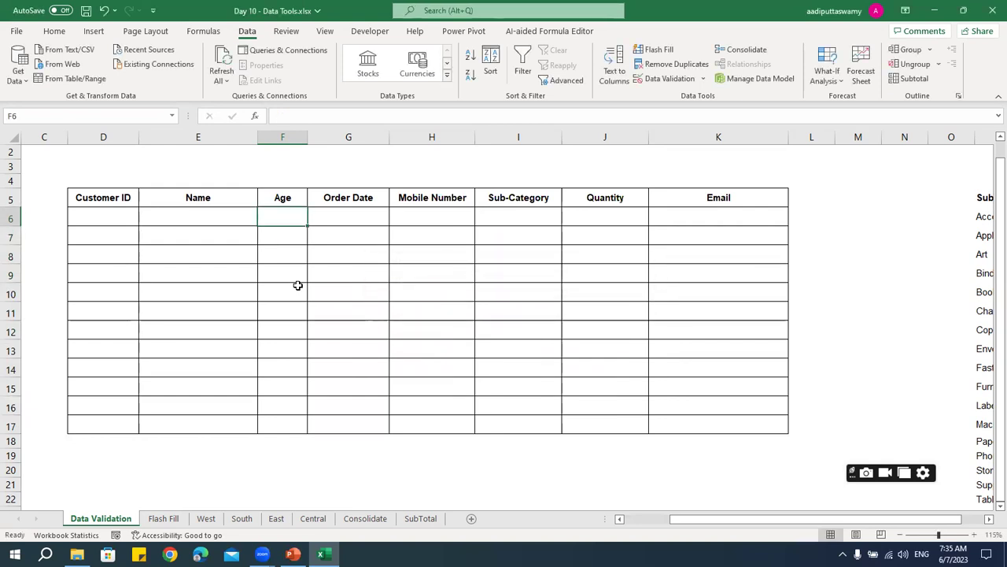
text(10)
key(Return)
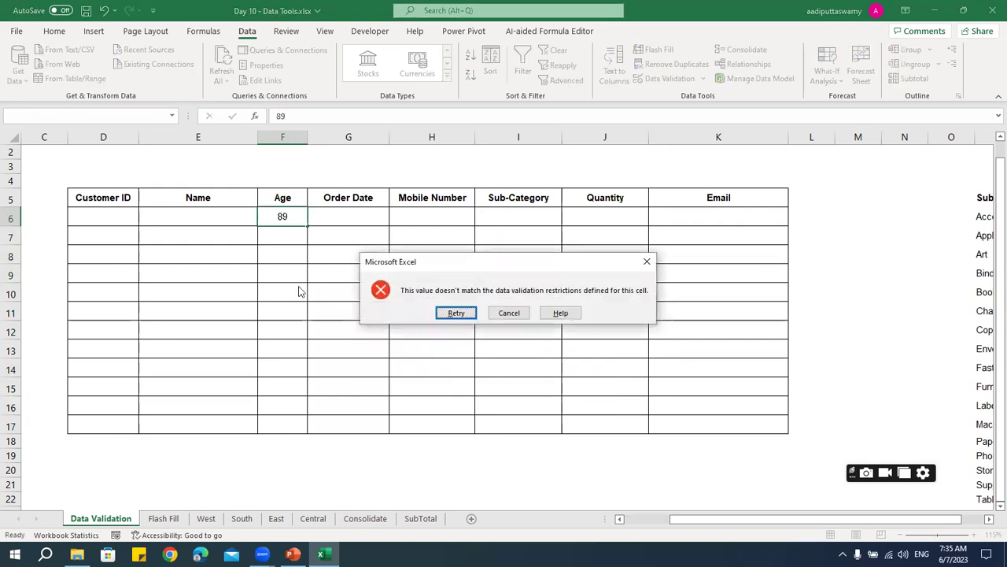
key(Escape)
Step: Enter ages 34, 56 and 39 in F6:F8, then reopen validation settings for F6:F17
text(34)
key(Return)
text(56)
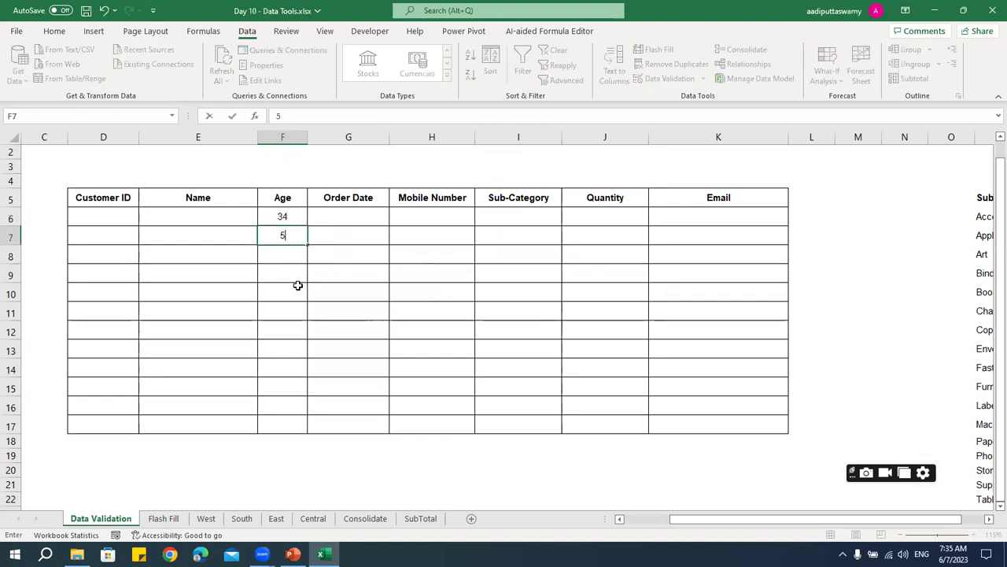
key(Return)
text(39)
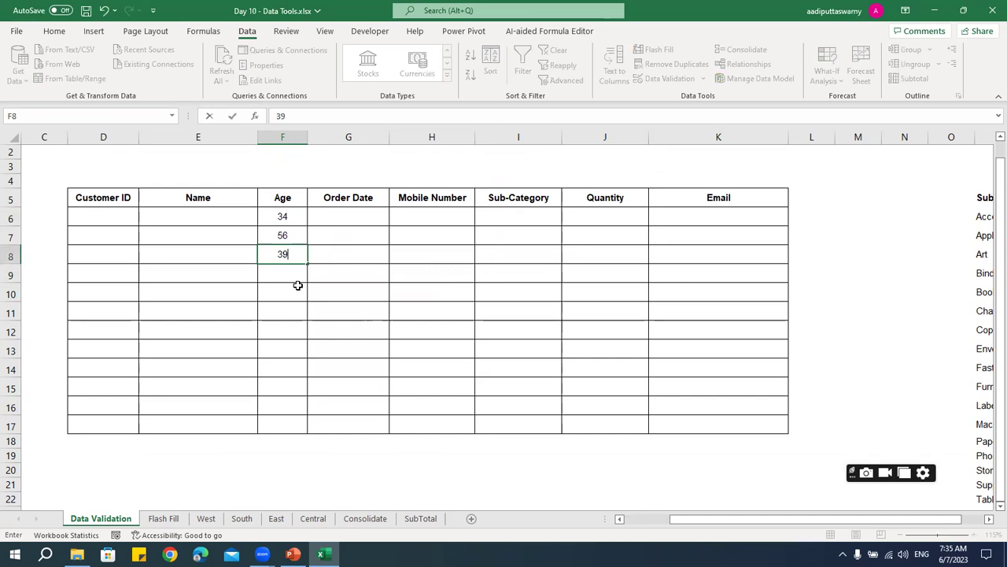
key(Return)
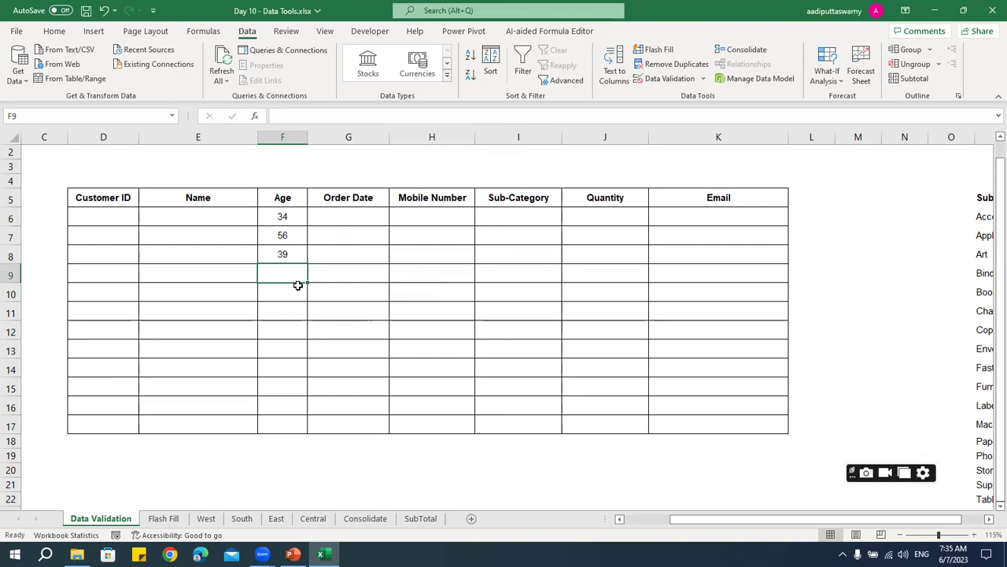
drag(283, 217, 278, 425)
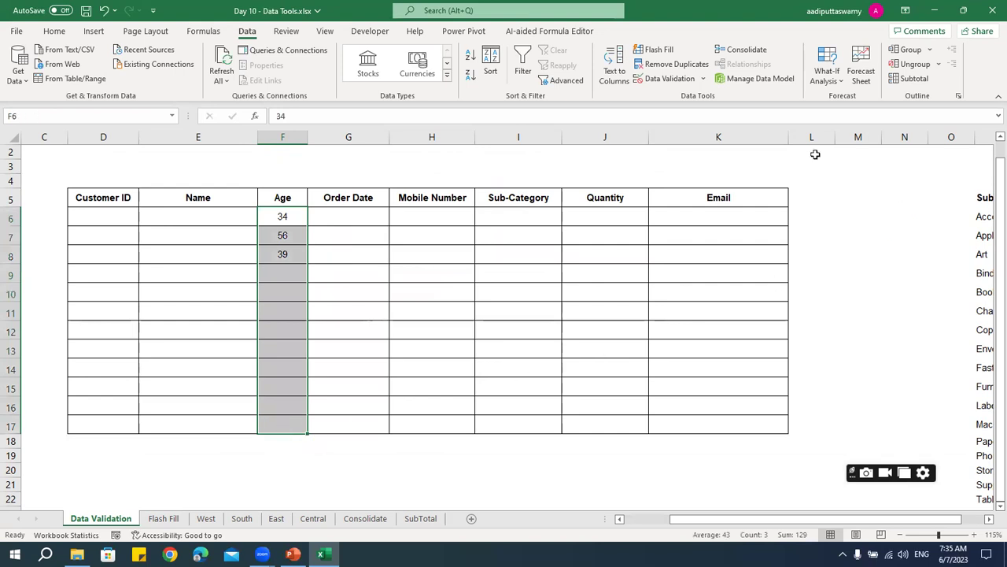
click(675, 80)
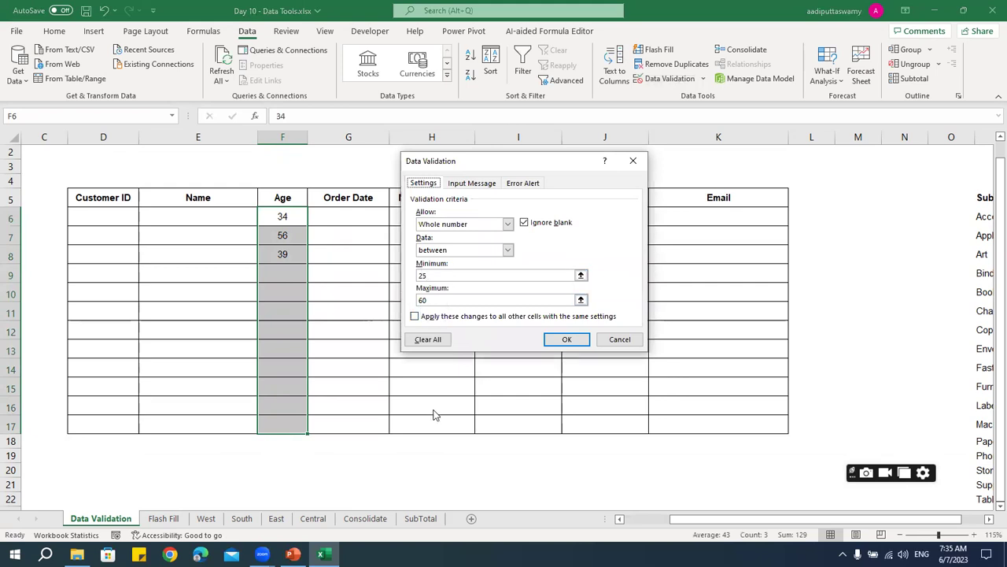
Step: Close the dialog, test age 12 in F9, cancel the rejection, and reselect F6:F17
click(620, 338)
click(277, 274)
text(12)
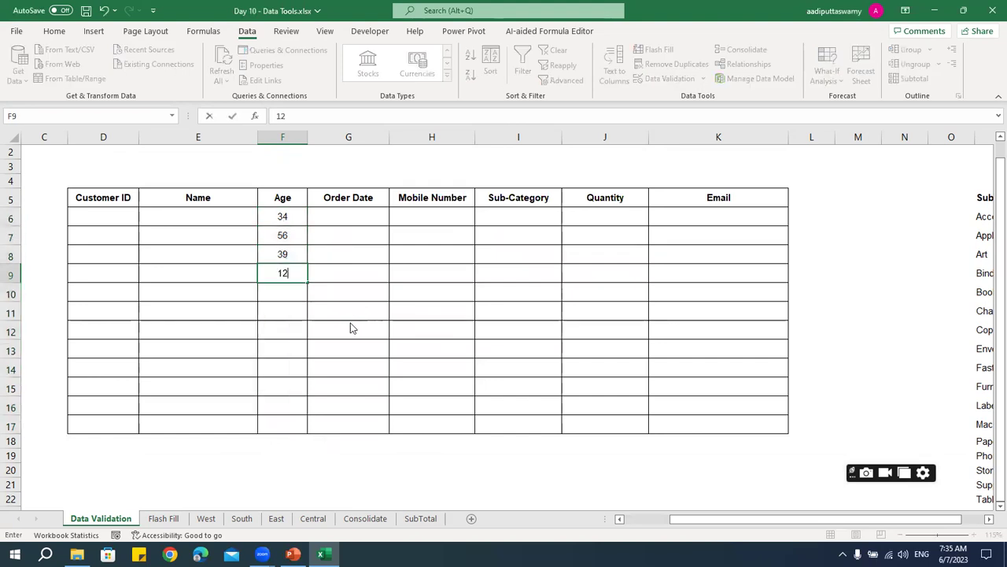
key(Return)
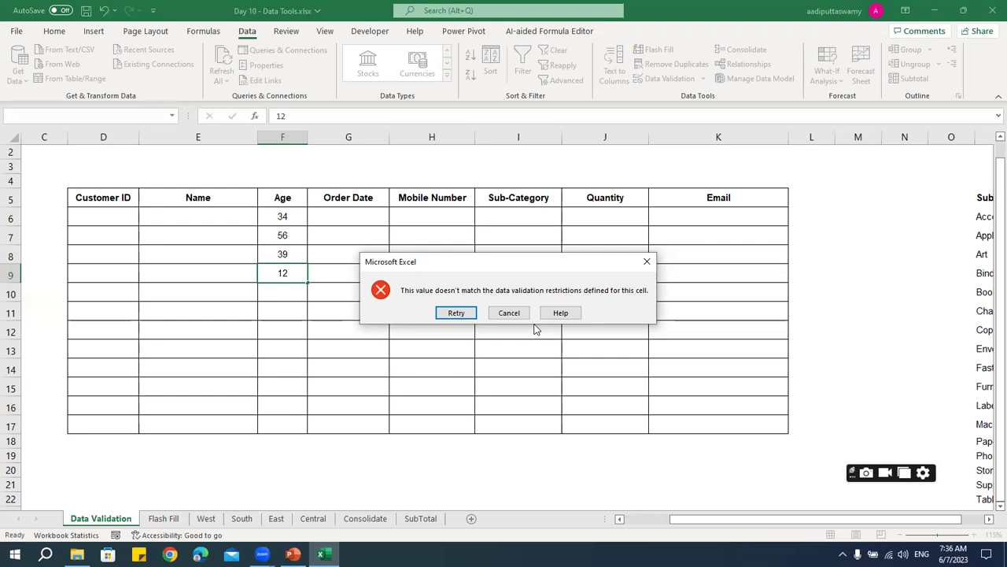
click(508, 312)
drag(299, 216, 295, 430)
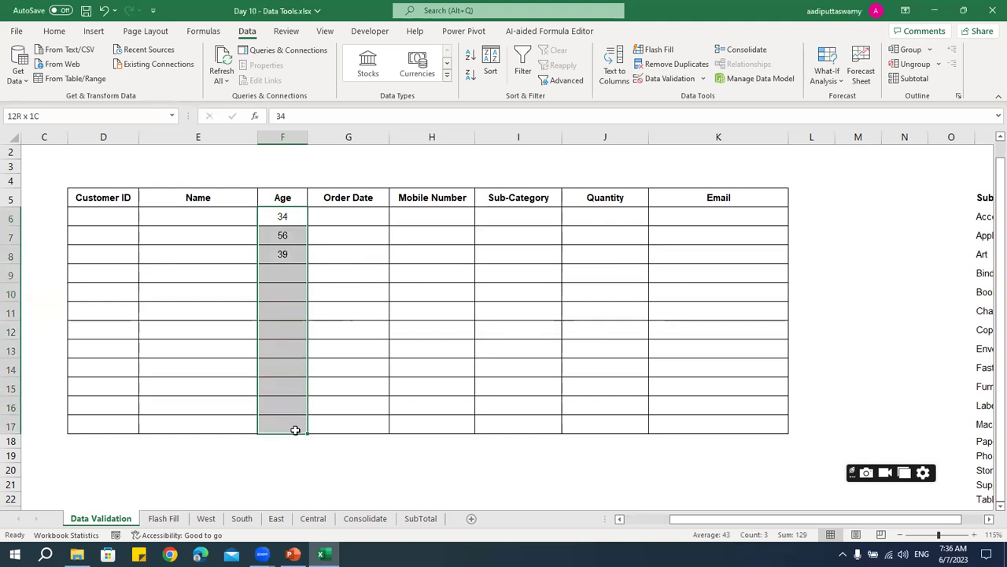
Step: On the Error Alert tab, preview Warning and Information styles and settle on Stop
click(674, 79)
click(528, 184)
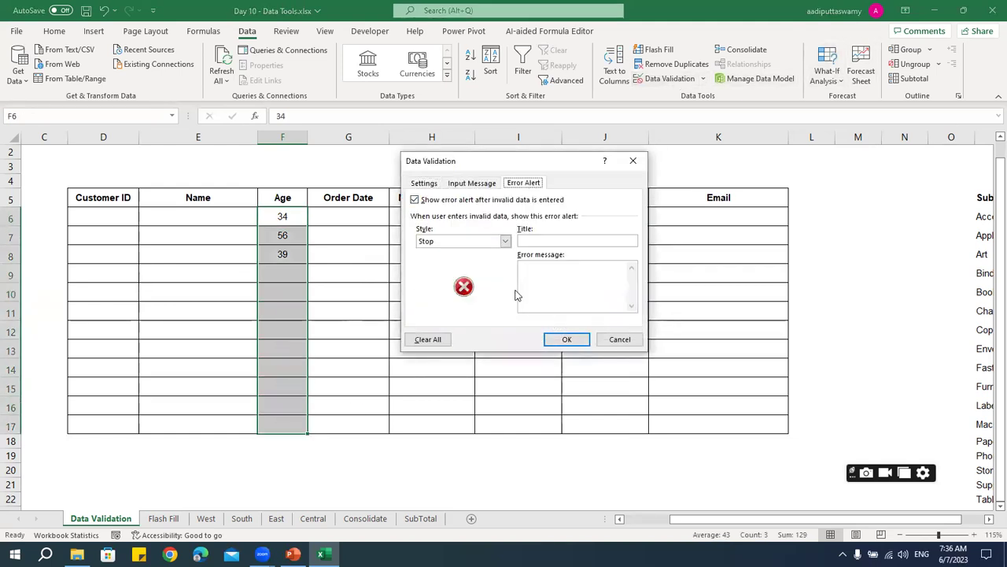
click(464, 243)
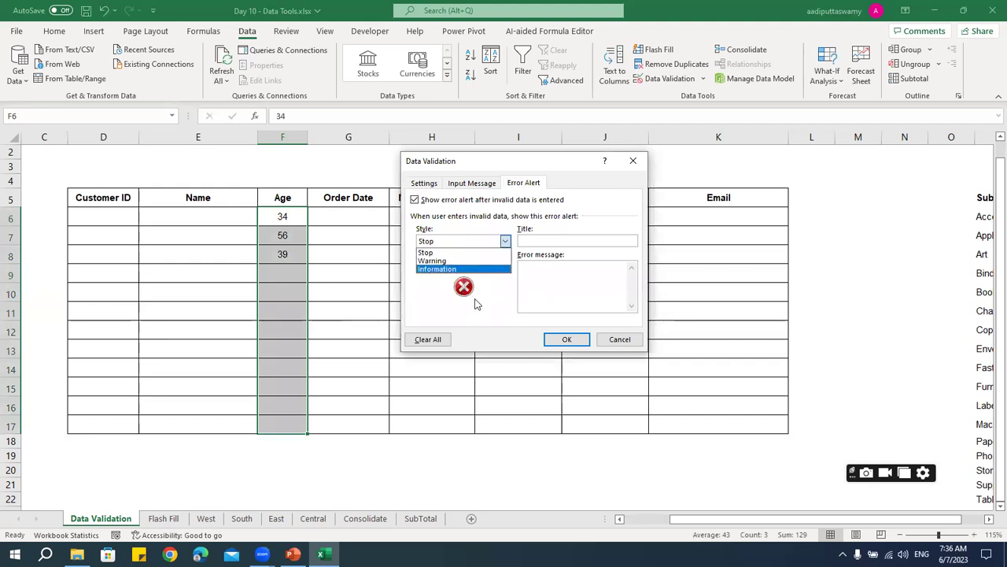
click(451, 251)
click(453, 243)
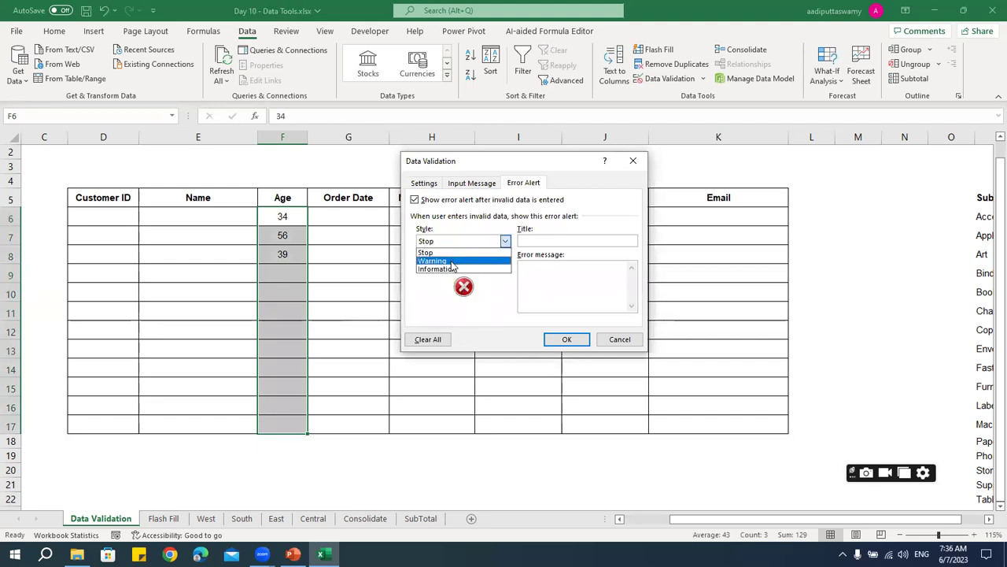
click(455, 268)
click(445, 244)
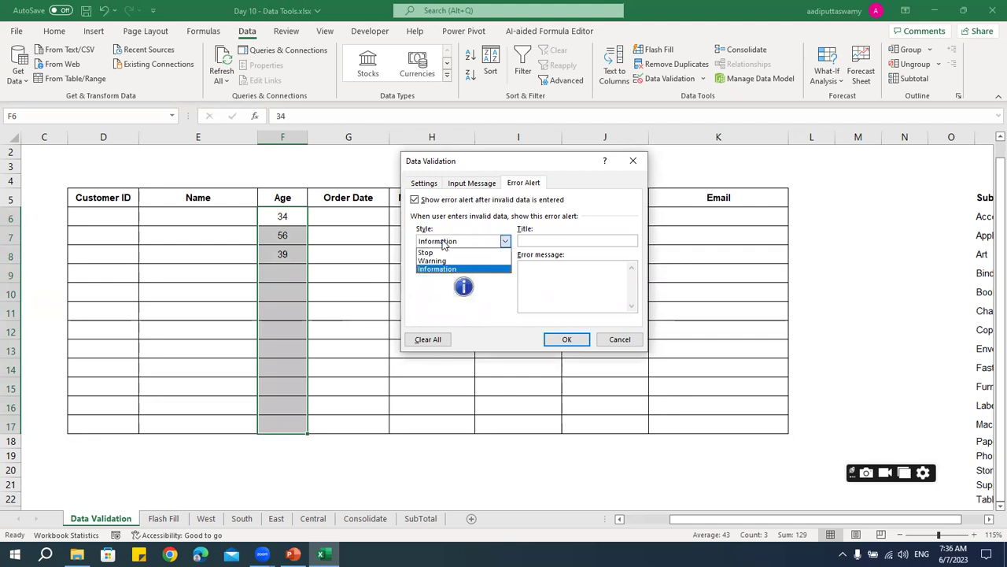
click(445, 252)
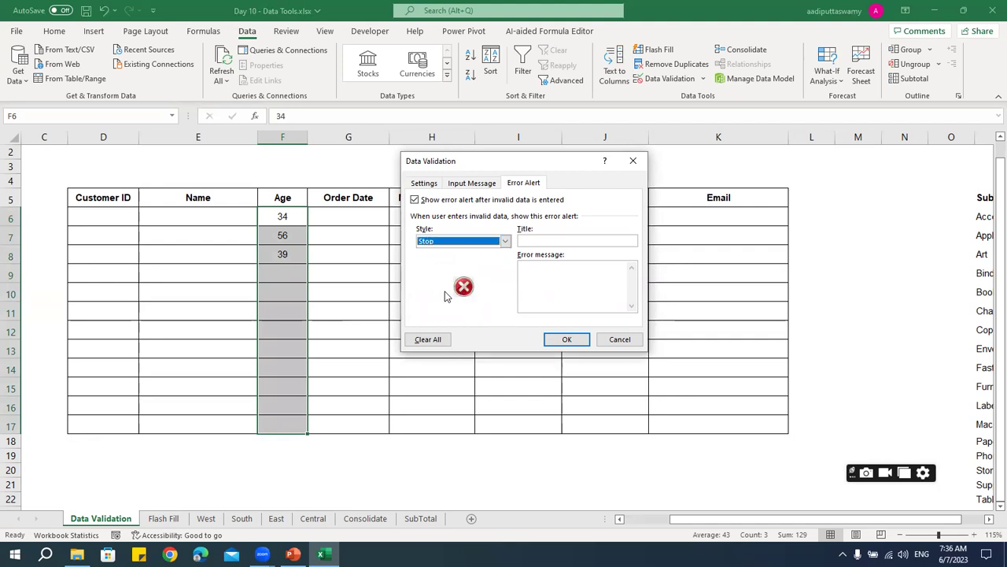
click(447, 243)
click(447, 261)
click(445, 243)
click(442, 269)
click(448, 243)
click(445, 252)
Step: Set the alert title to 'Age' and message 'Enter Age Between 25 to 60', then save
click(543, 241)
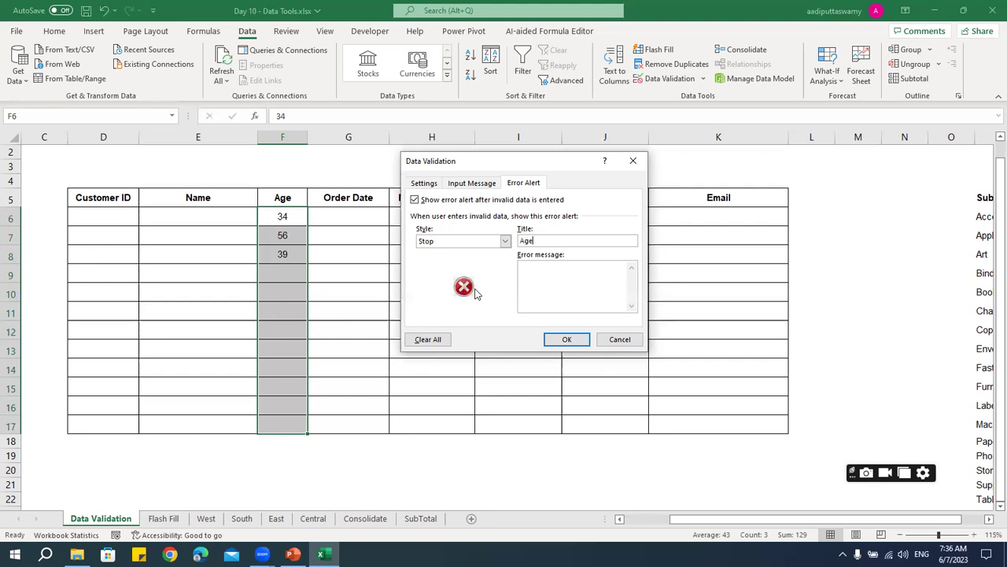
click(568, 284)
text(Enter Age Between 25 to 60)
click(567, 339)
Step: Test 12 in F9 to see the custom alert, then cancel the entry
click(274, 271)
text(12)
key(Return)
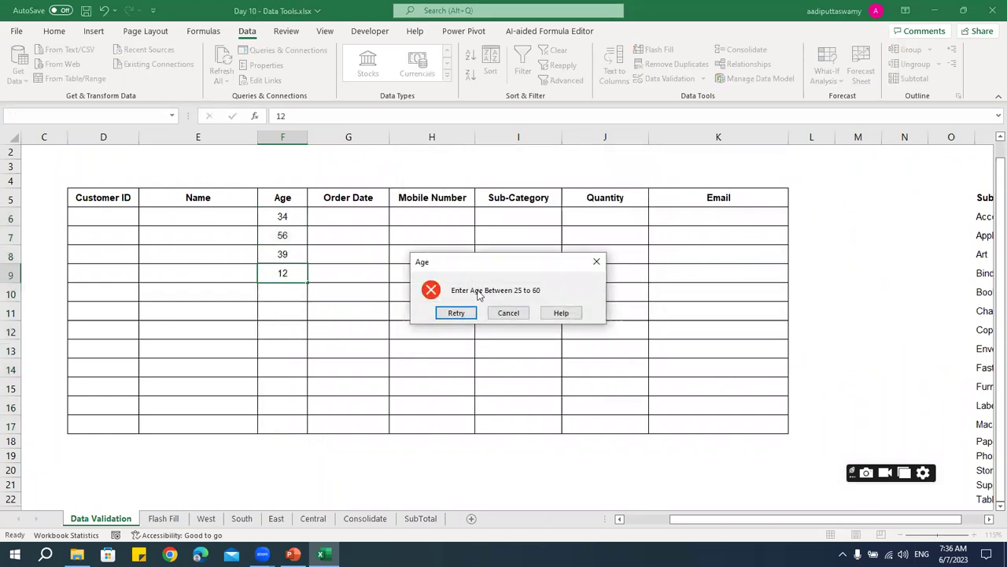
click(508, 314)
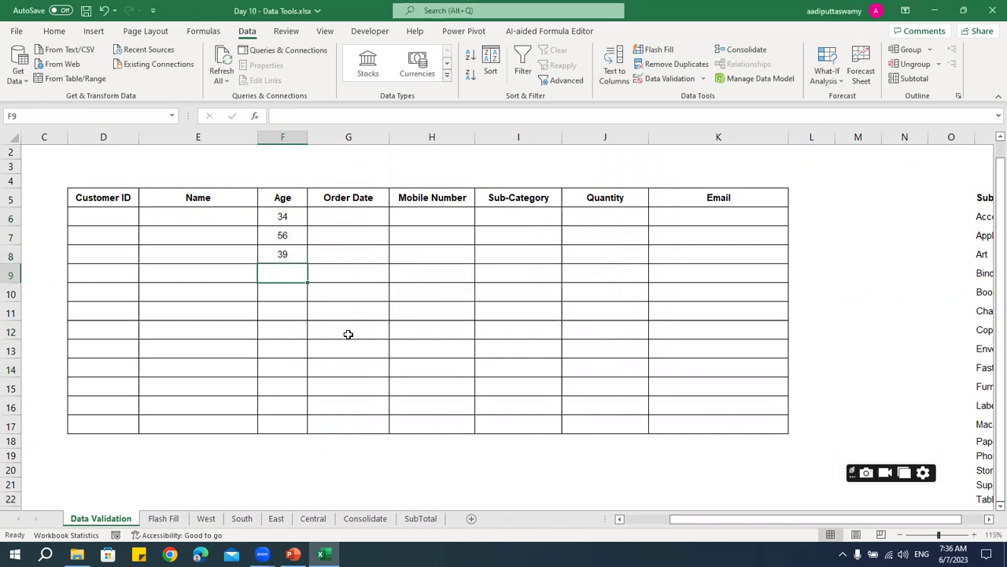
Step: Switch the Age cells' error alert to Warning style and enter 12 in F9, accepting the warning
drag(298, 218, 283, 416)
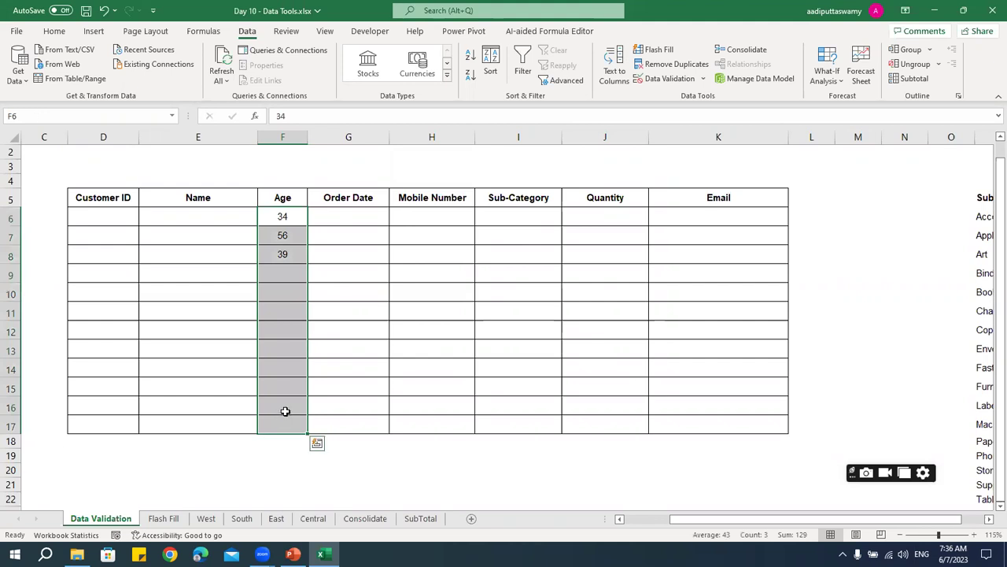
click(665, 78)
click(505, 241)
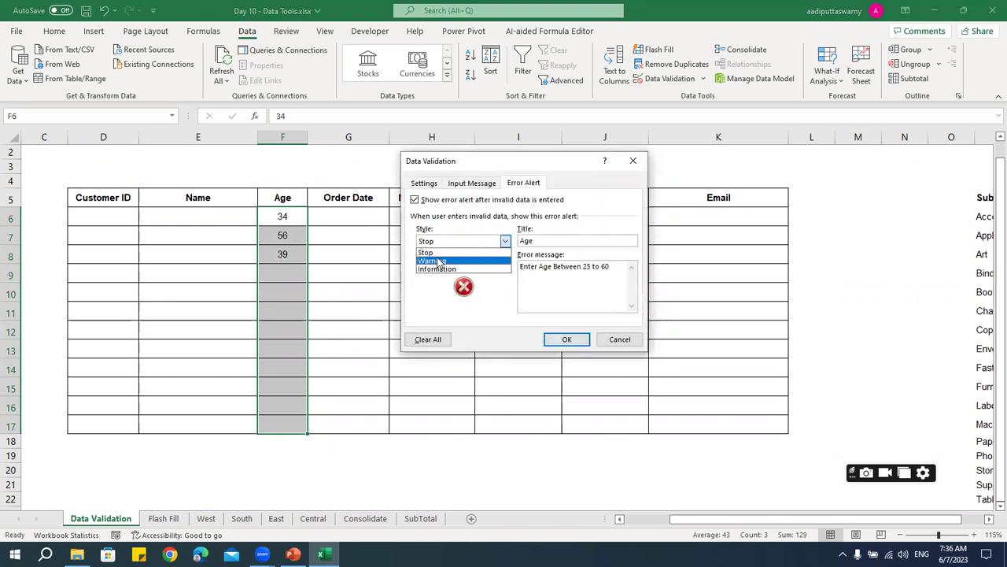
click(437, 260)
click(565, 338)
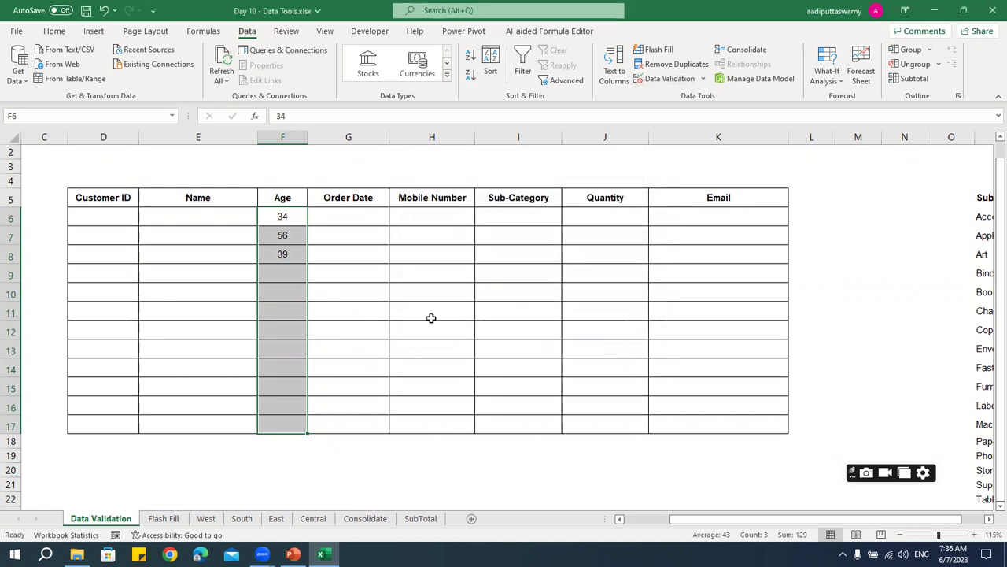
click(294, 273)
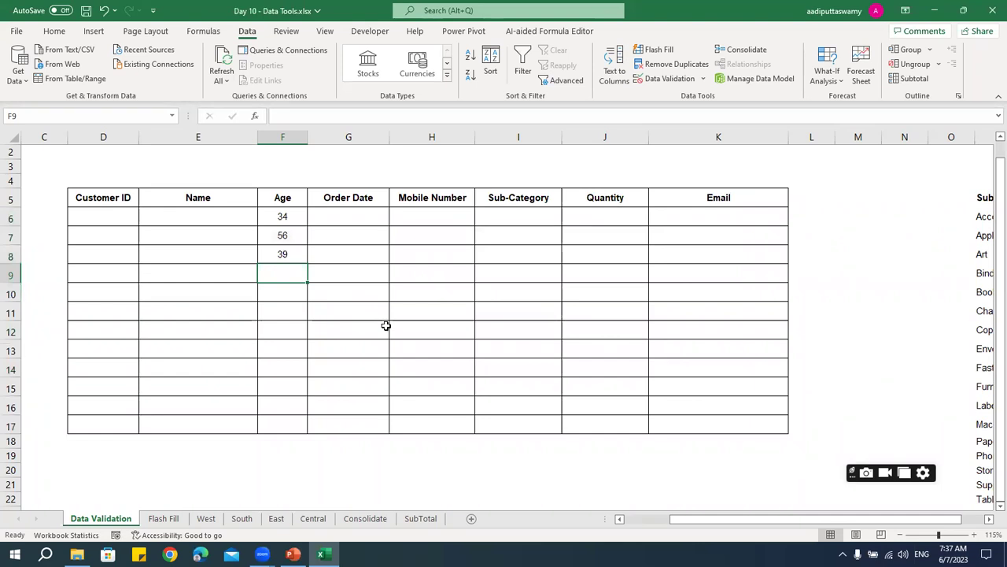
text(12)
key(Return)
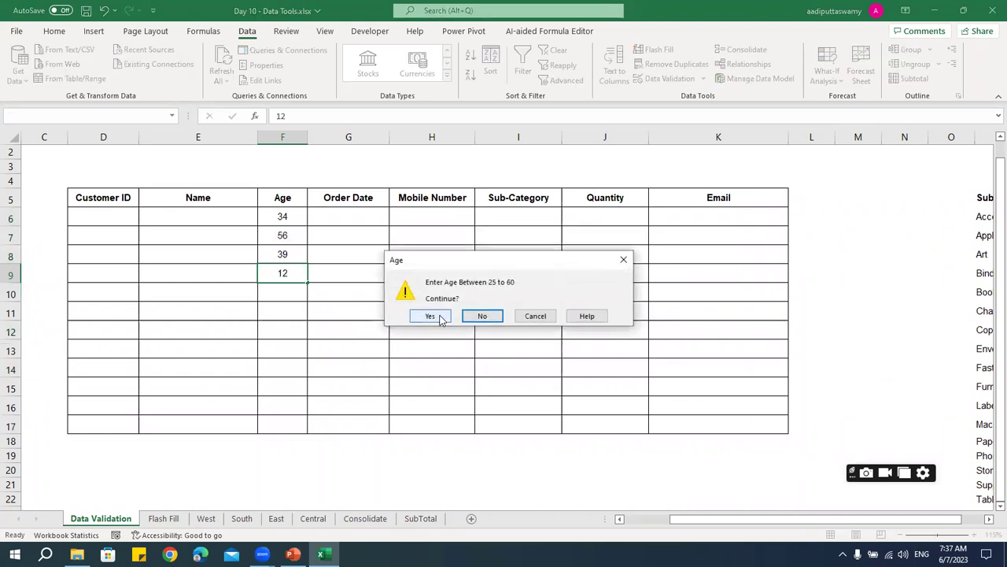
click(440, 318)
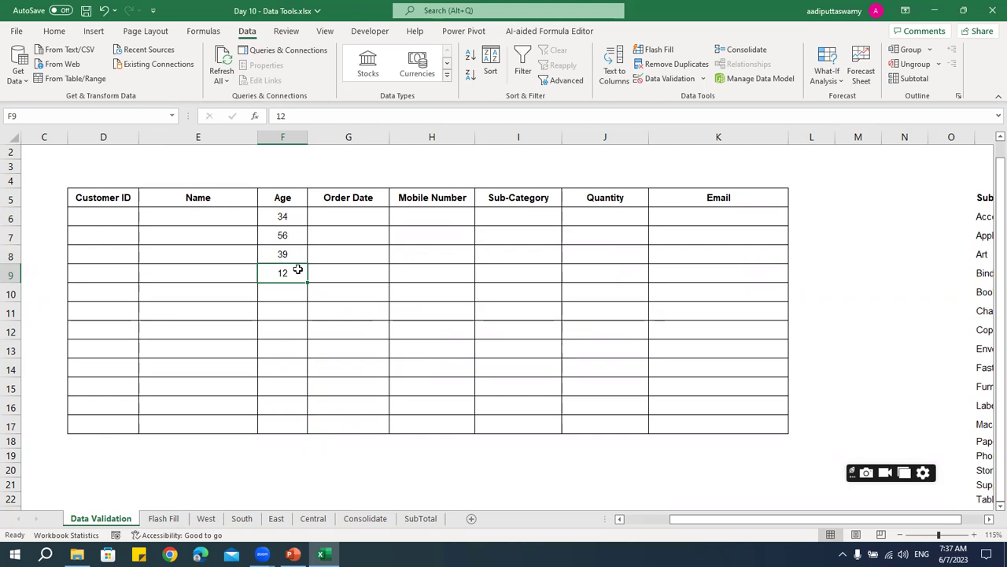
Step: Change the Age alert style to Information and enter 3 in F10, dismissing the notice
drag(299, 215, 293, 425)
click(669, 79)
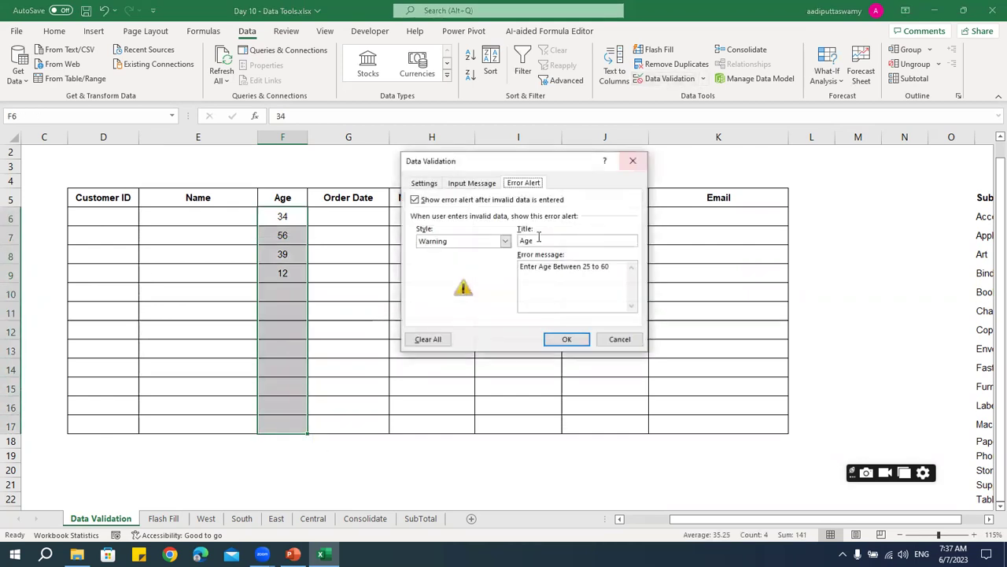
click(462, 241)
click(451, 274)
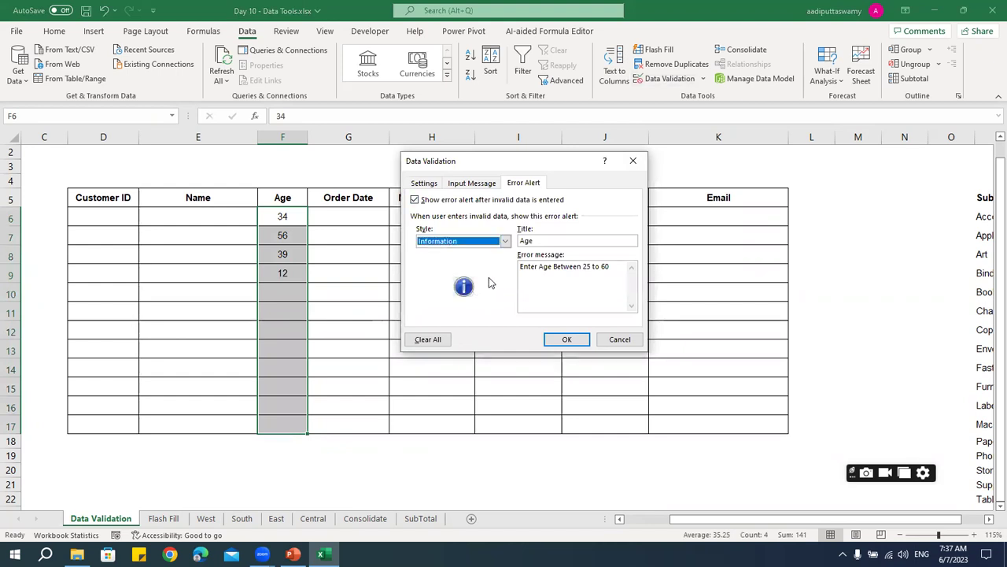
click(570, 339)
click(285, 293)
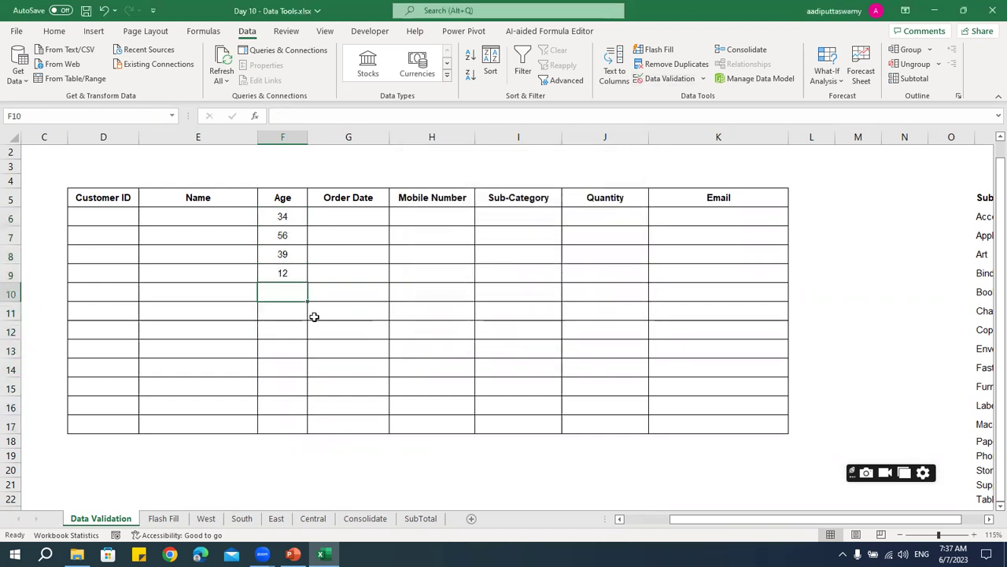
text(3)
key(Return)
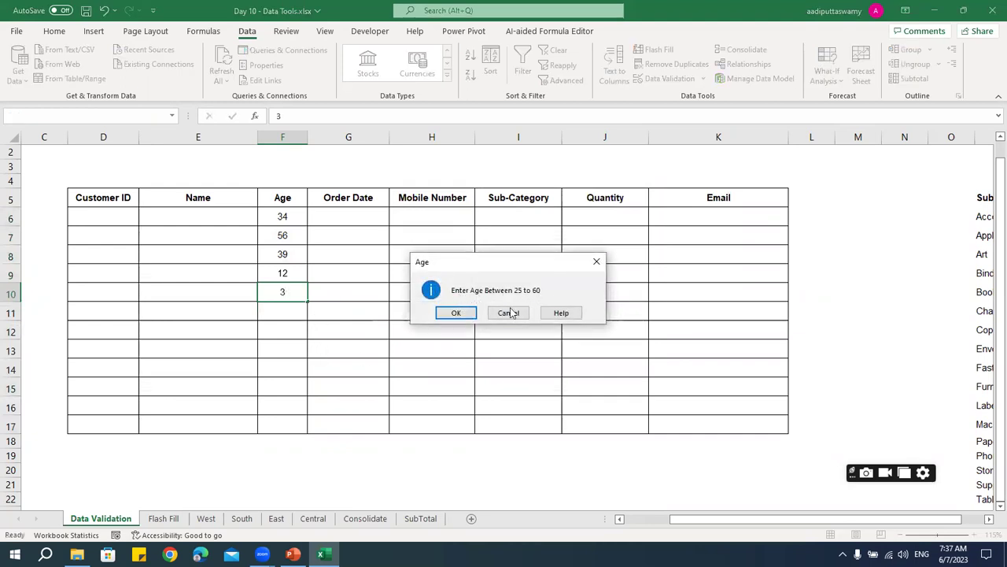
click(456, 313)
click(288, 300)
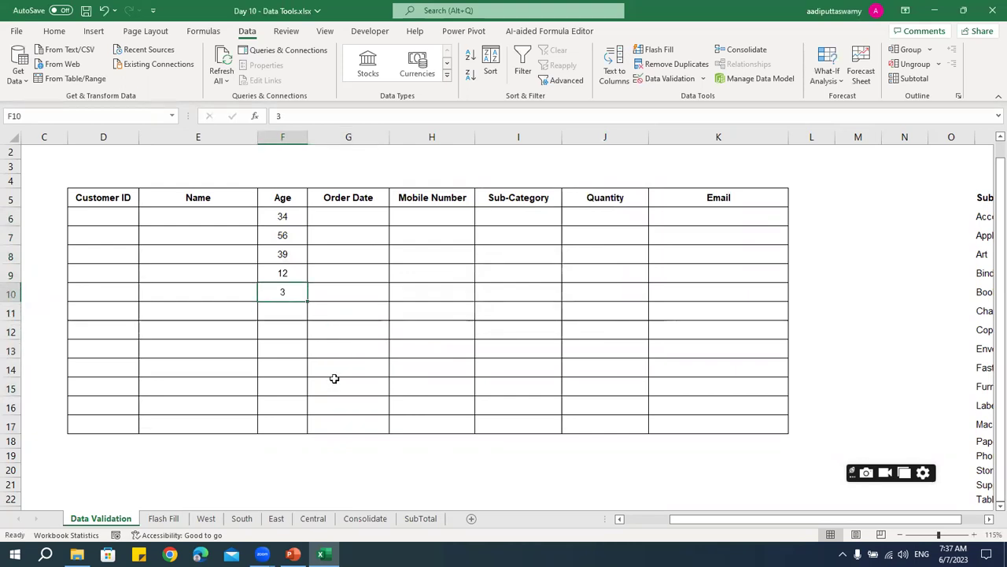
Step: Restore the Stop error alert style on the Age cells F6:F17
drag(293, 219, 289, 423)
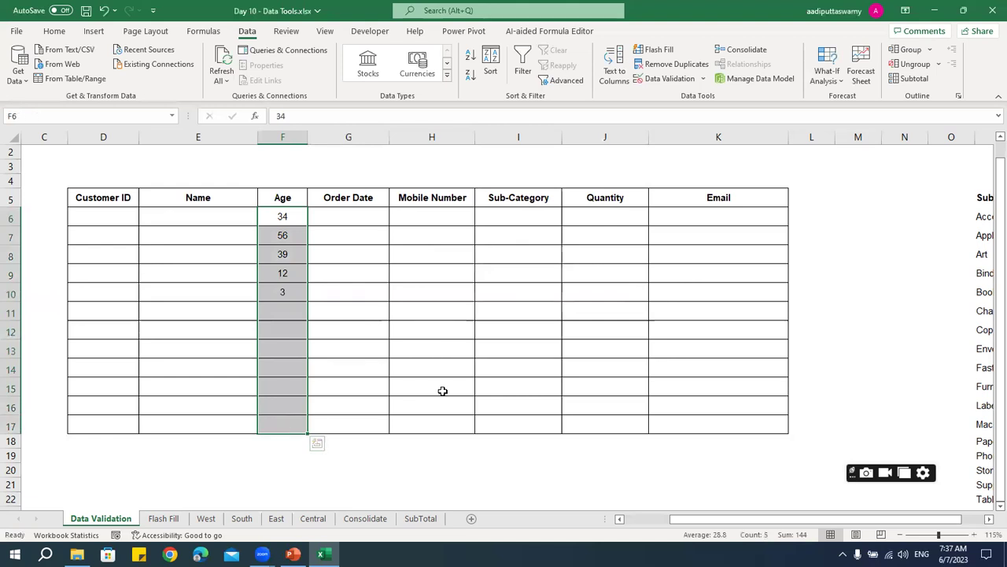
click(639, 82)
click(436, 242)
click(439, 242)
click(441, 241)
click(464, 252)
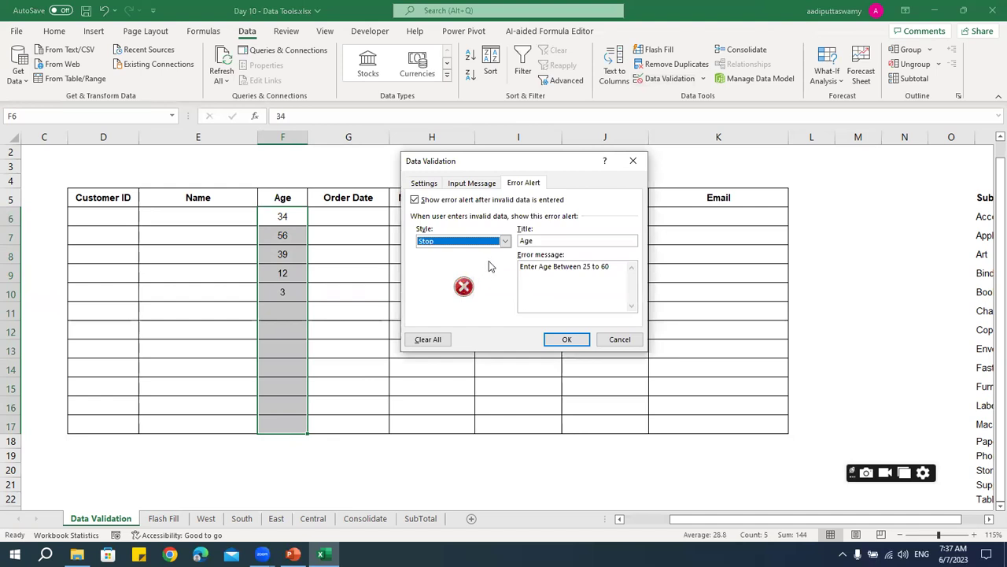
click(476, 243)
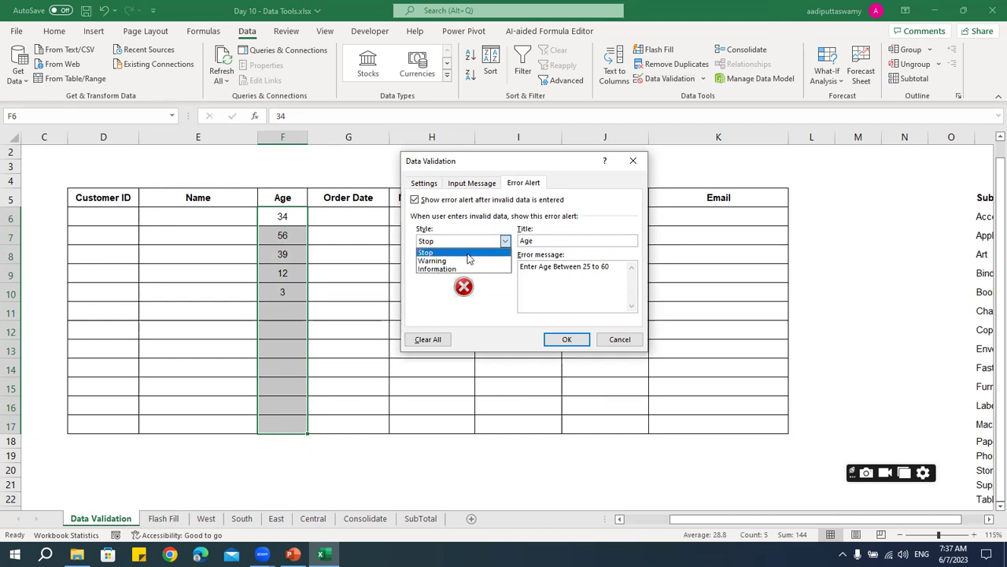
click(475, 253)
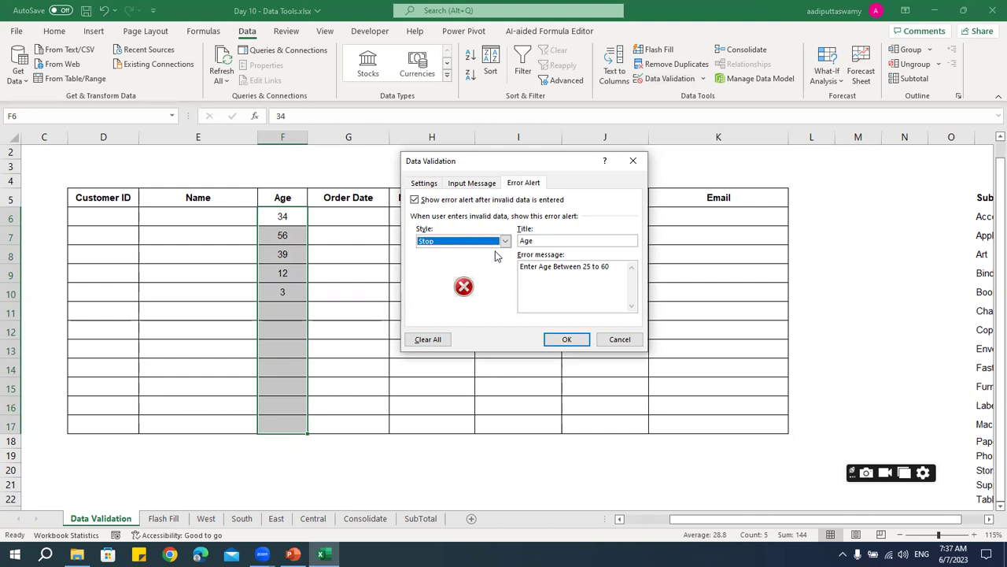
click(567, 339)
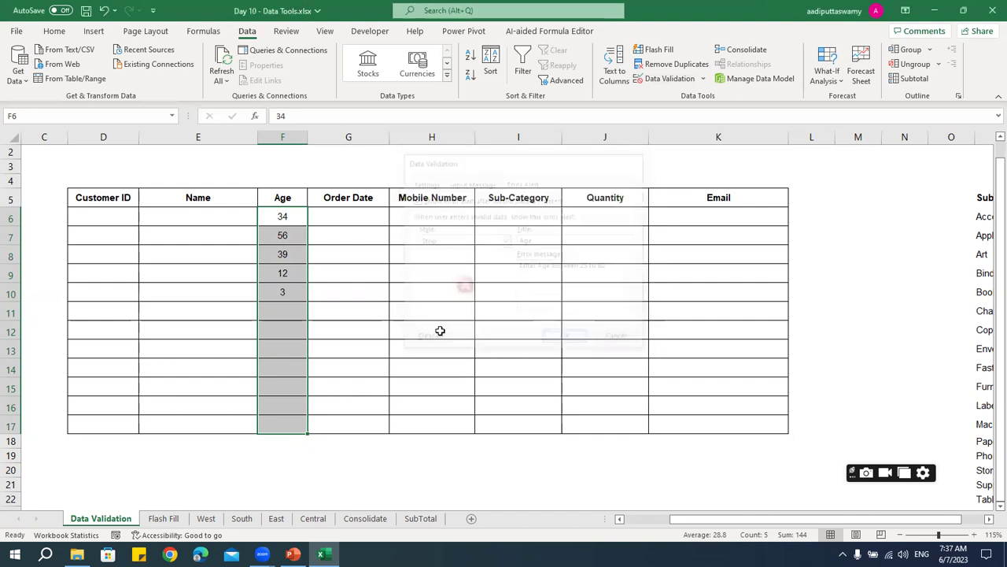
Step: Try entering age 1 in F11 and cancel the rejected entry, leaving it empty
double_click(288, 312)
text(1)
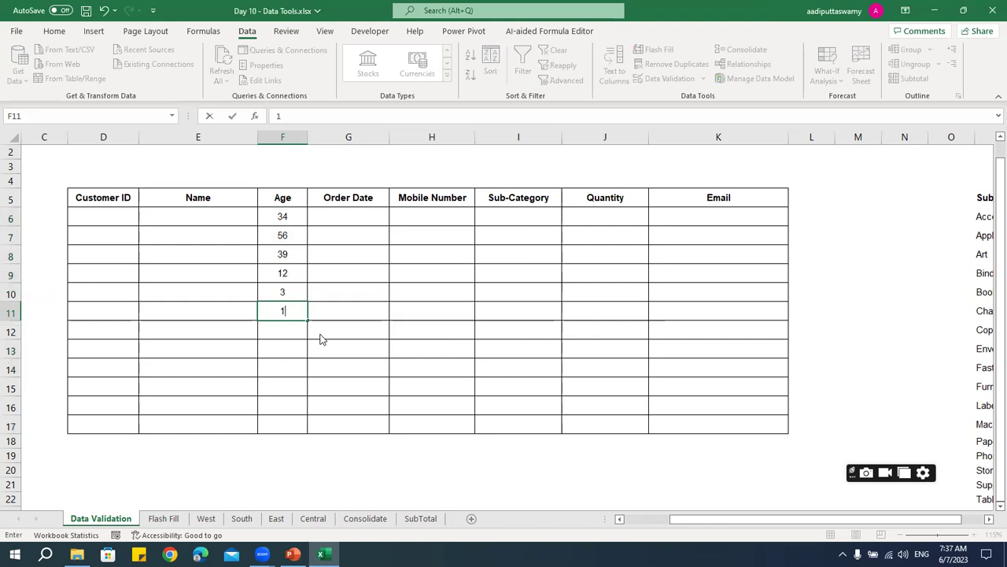
key(Return)
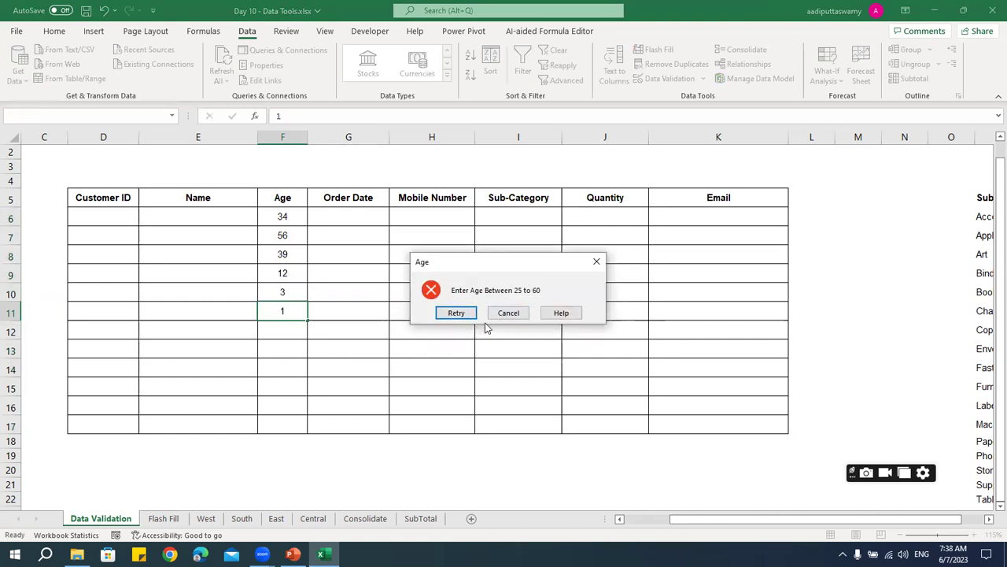
key(Escape)
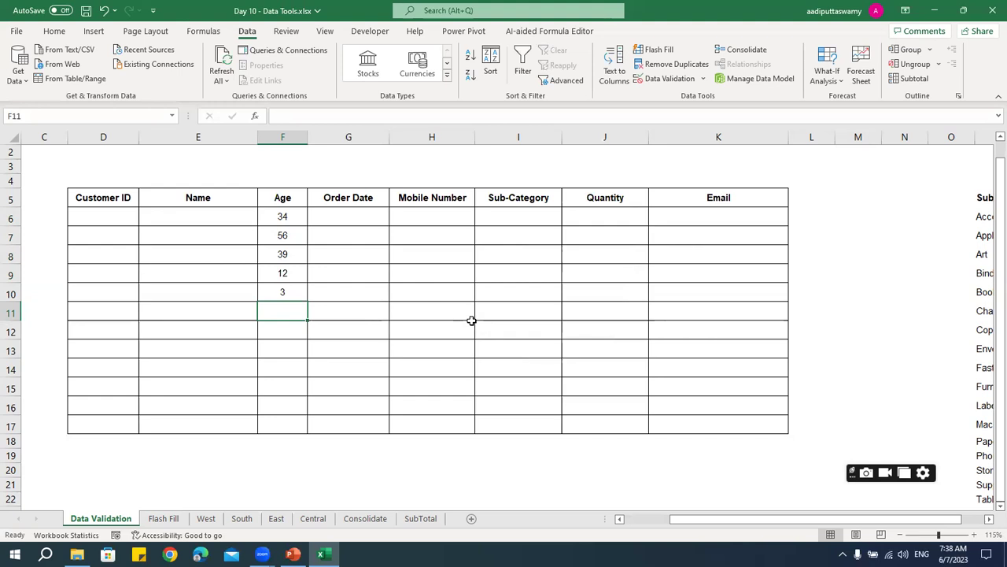
Step: Give F6:F17 an input message titled 'Age' reading 'Enter Age Between 25 to 60'
drag(298, 212, 277, 425)
click(665, 78)
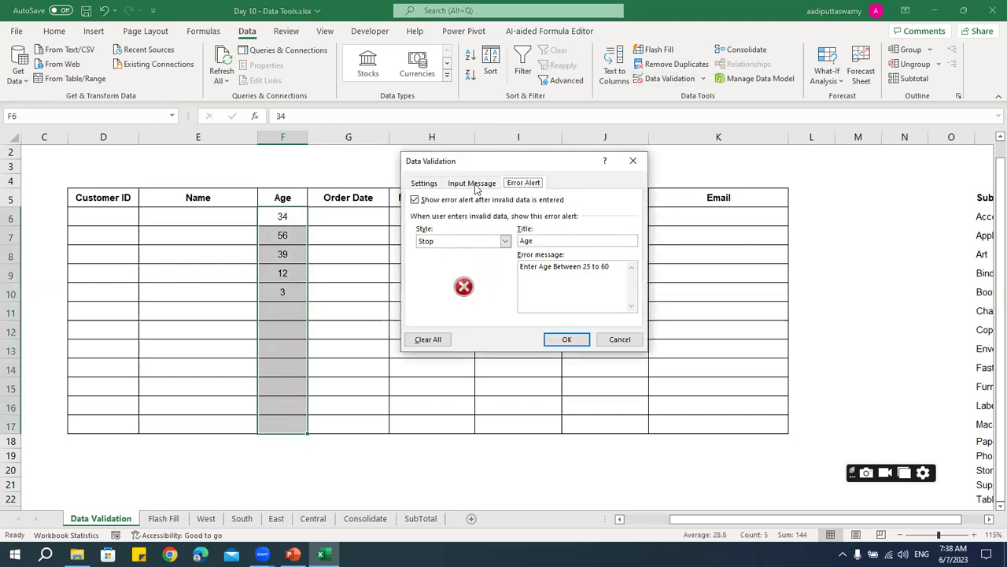
drag(619, 269, 473, 273)
key(ctrl+c)
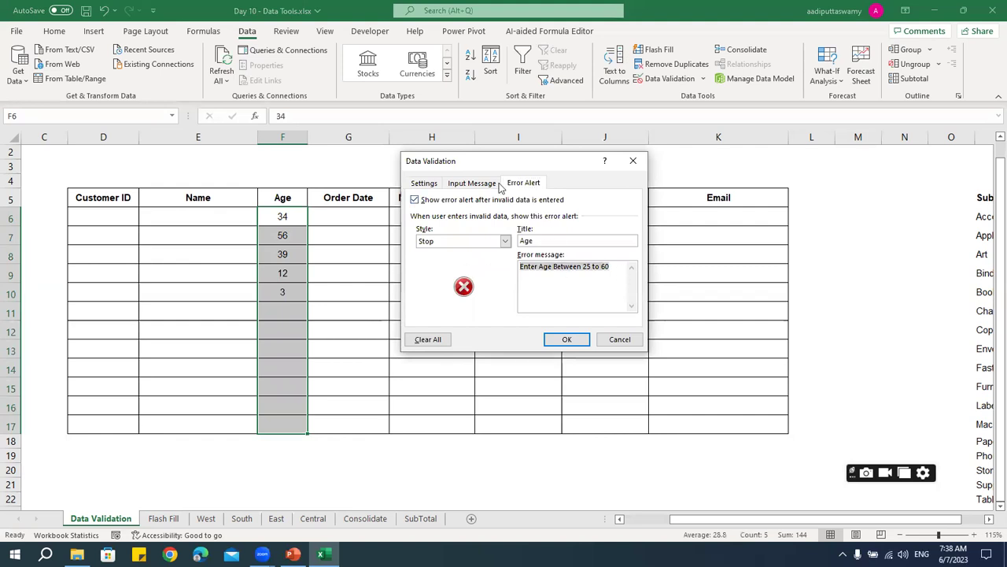
click(488, 183)
click(518, 272)
key(ctrl+v)
click(484, 244)
text(Age)
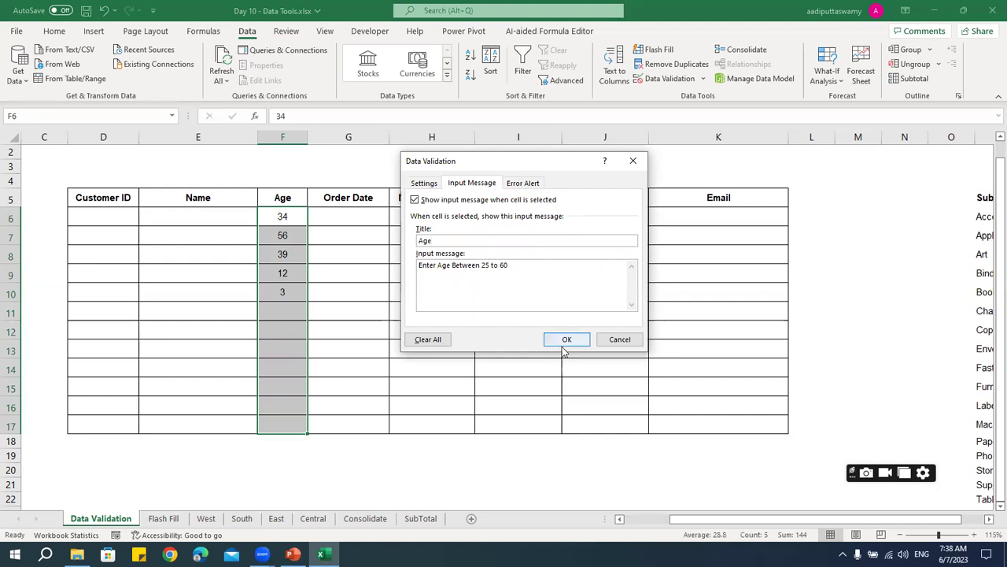
click(565, 340)
Step: Step through the Age cells to confirm the prompt appears, then select Order Date cells G6:G17
click(270, 238)
click(270, 254)
click(267, 273)
click(267, 290)
click(273, 312)
click(269, 330)
click(268, 349)
click(268, 369)
click(269, 387)
click(269, 406)
click(270, 425)
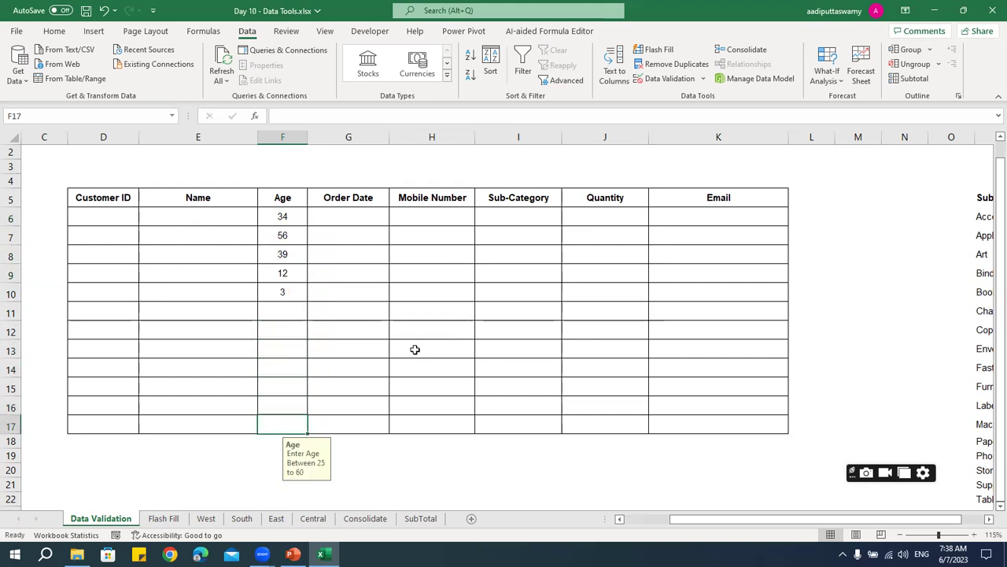
click(296, 221)
click(269, 236)
click(270, 254)
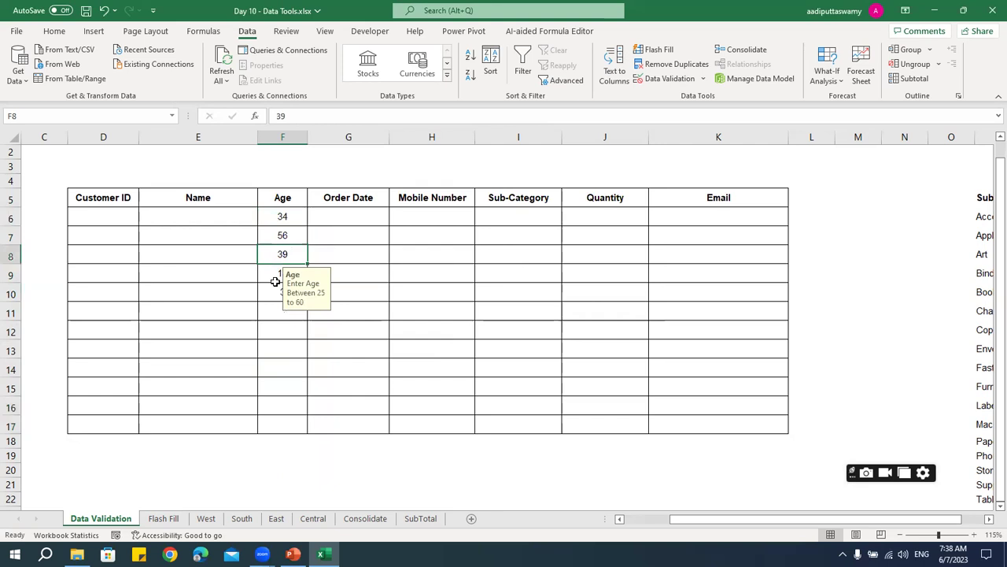
click(270, 274)
click(270, 292)
click(270, 311)
click(270, 331)
click(270, 350)
click(271, 376)
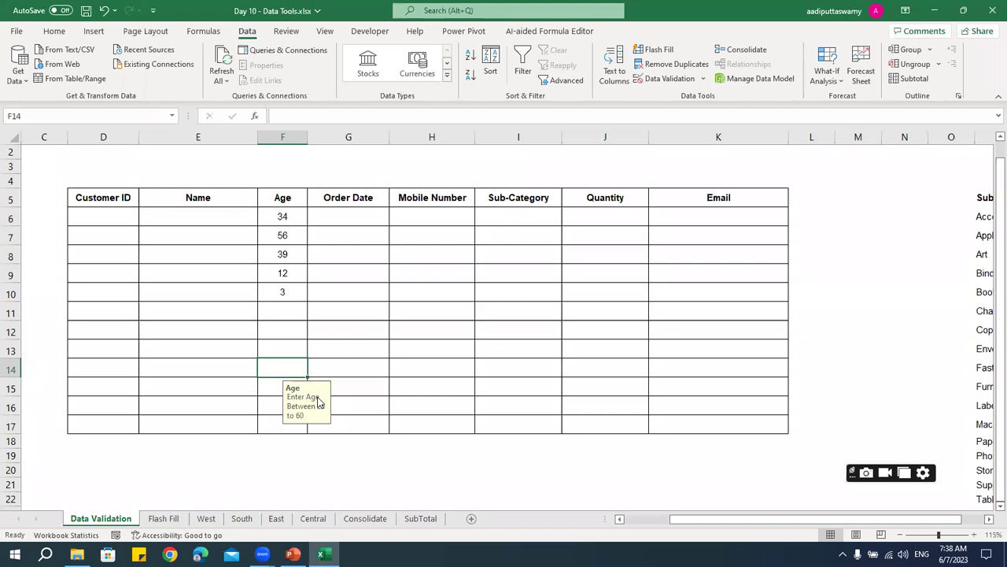
drag(353, 217, 347, 427)
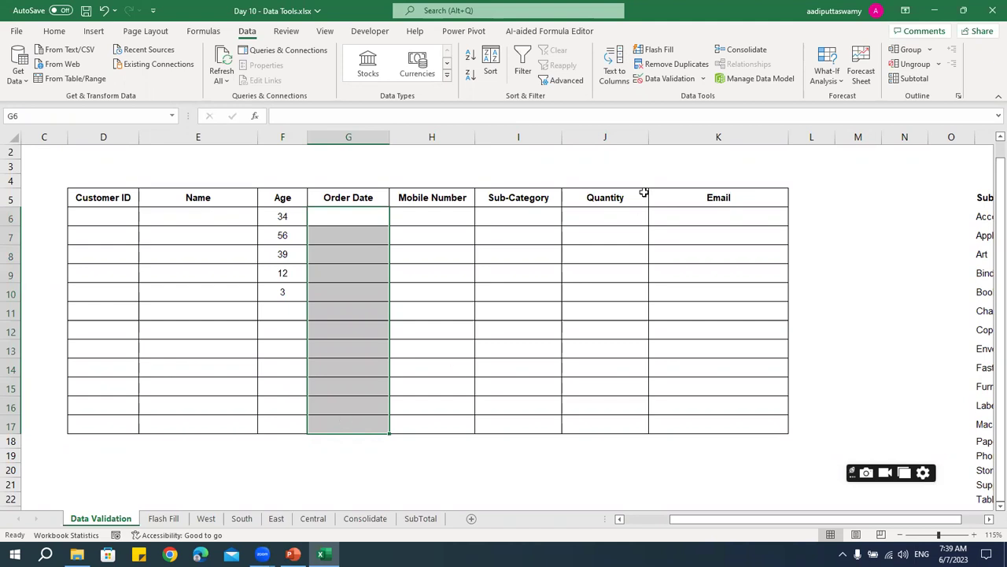
Step: Allow only dates greater than or equal to =today() in the Order Date cells
click(666, 80)
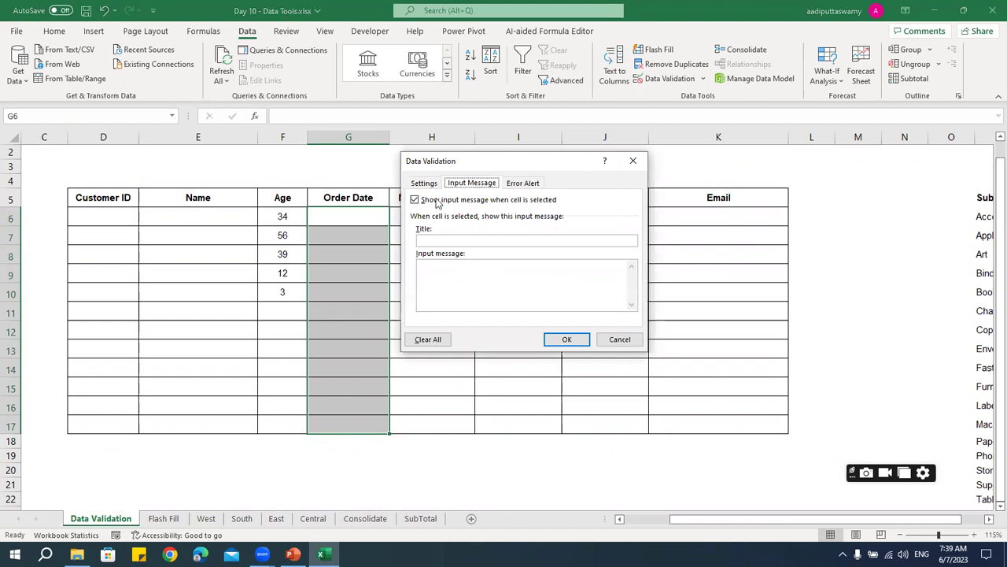
click(423, 182)
click(458, 224)
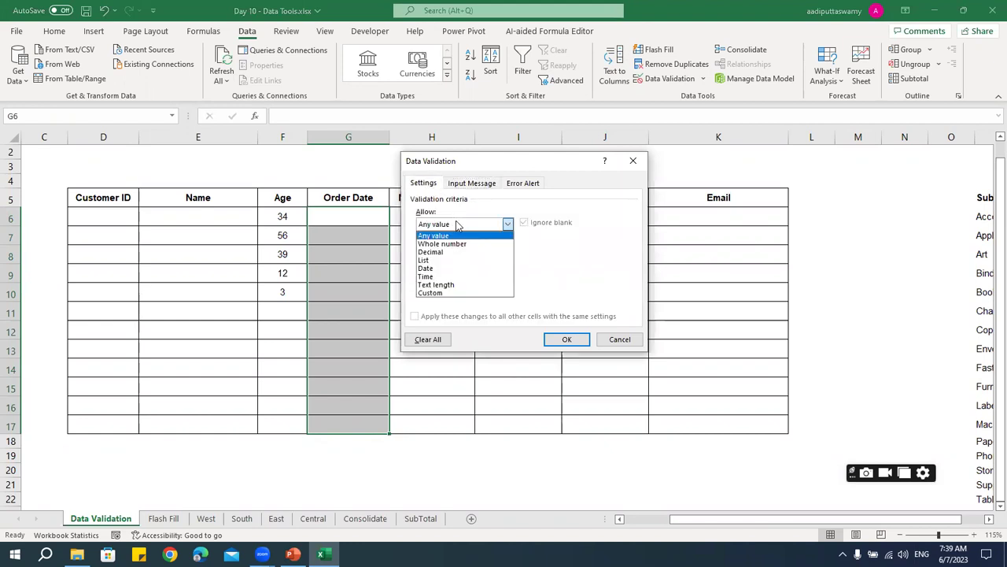
click(454, 268)
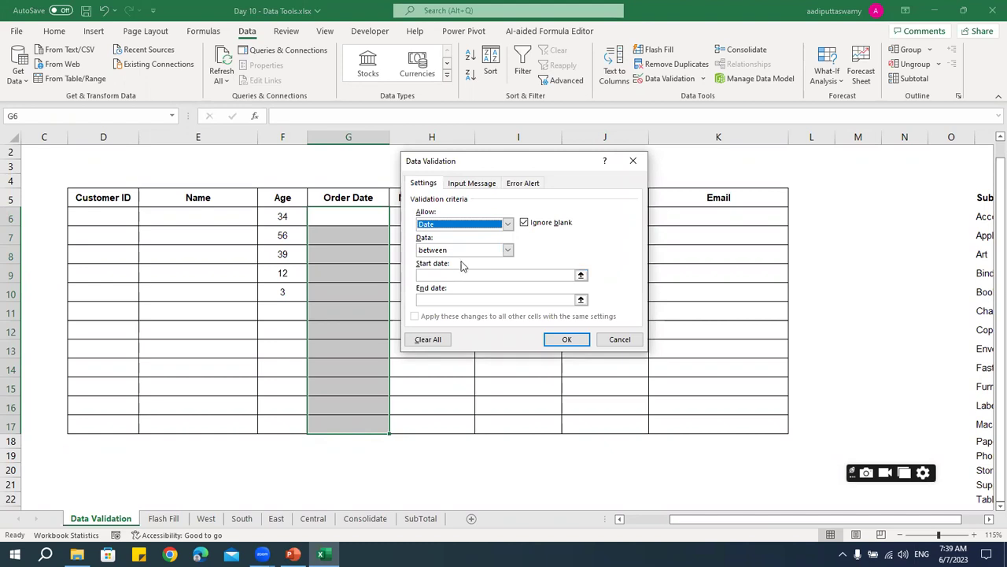
click(460, 250)
click(454, 310)
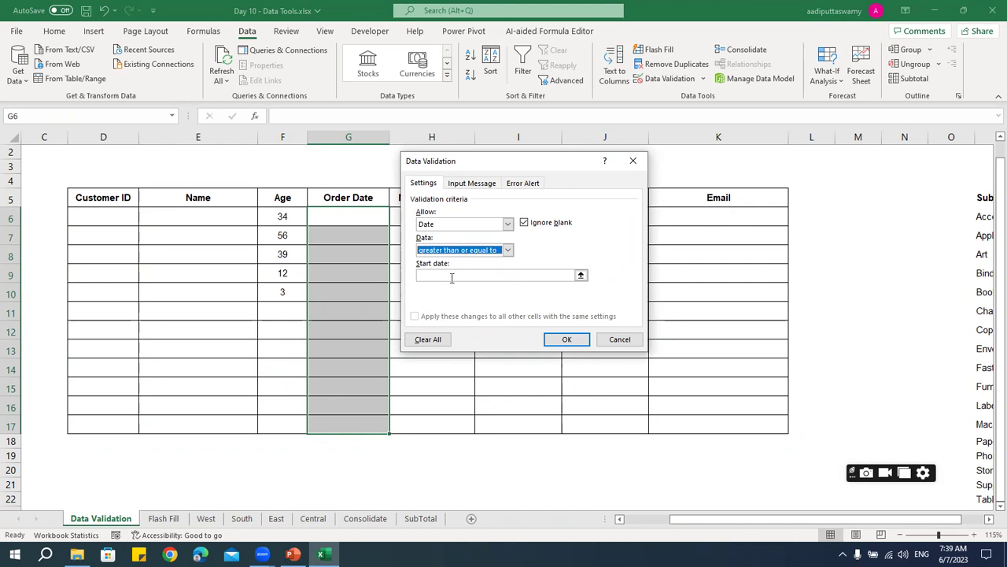
click(449, 276)
text(=today())
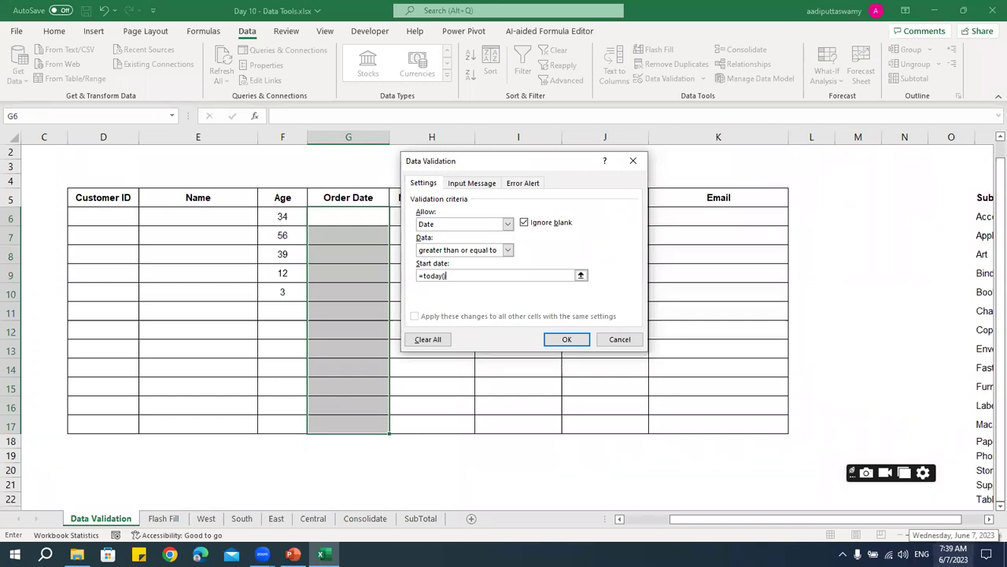
click(572, 338)
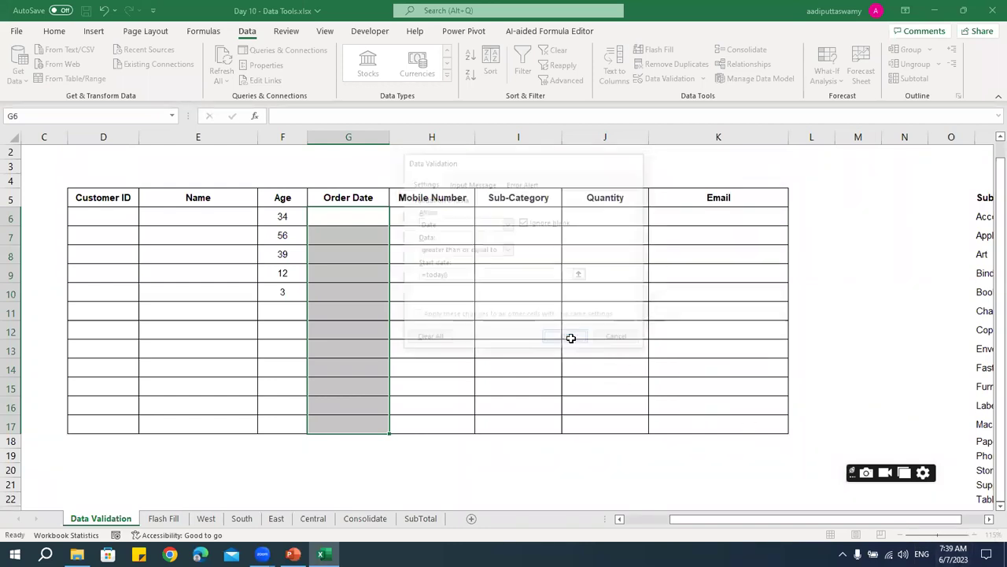
click(334, 212)
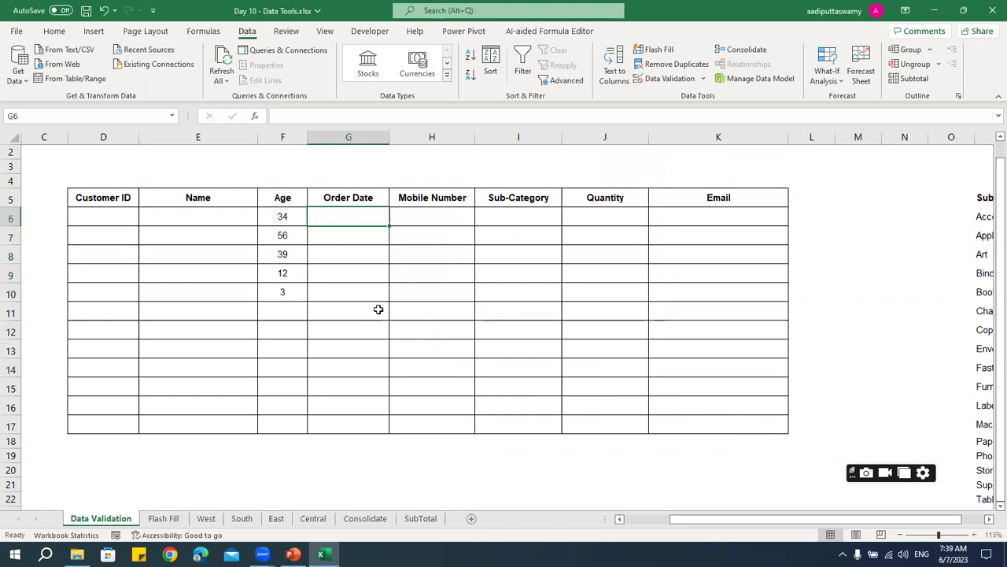
text(1-)
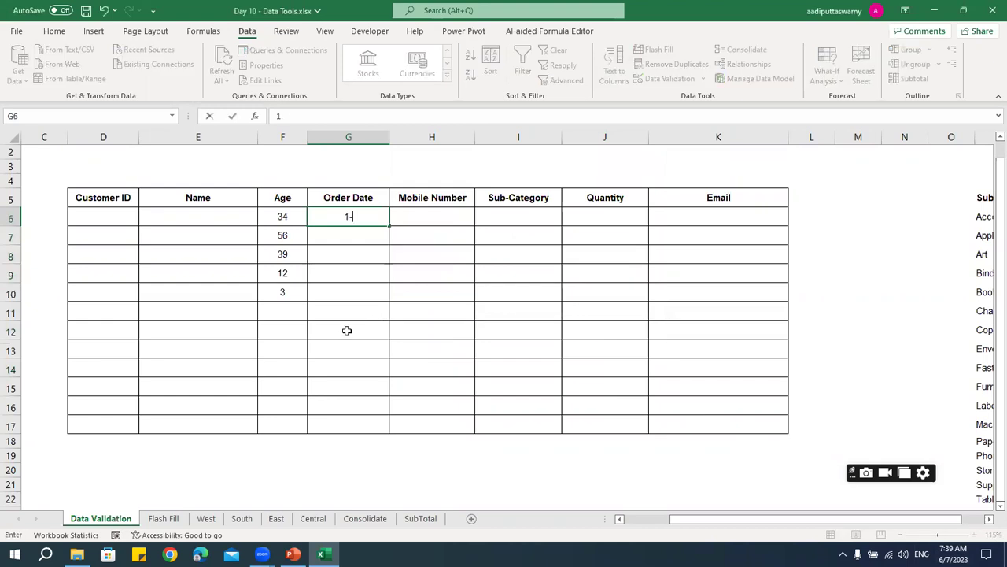
text(1-2023)
key(Return)
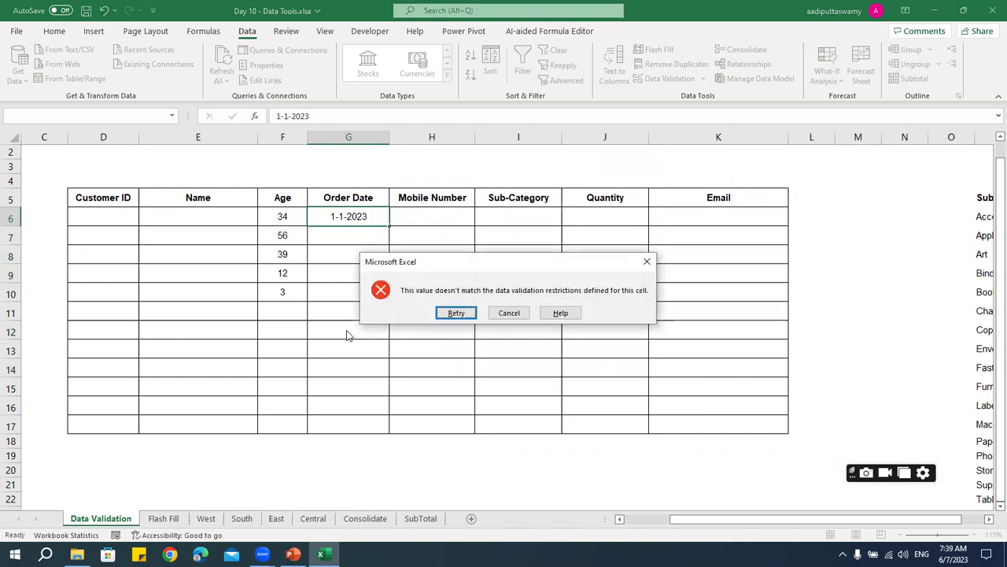
key(Escape)
drag(328, 216, 333, 425)
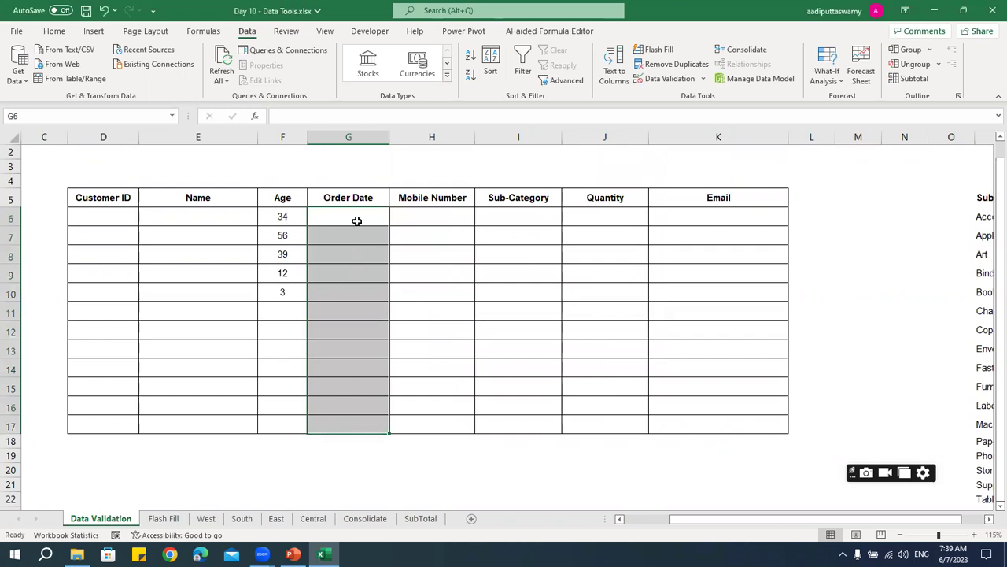
click(281, 218)
click(349, 218)
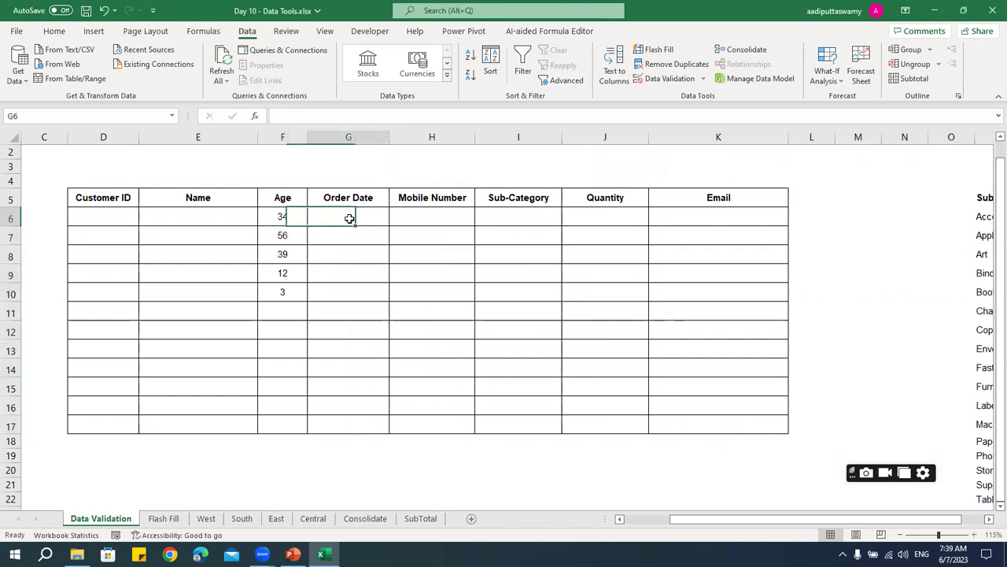
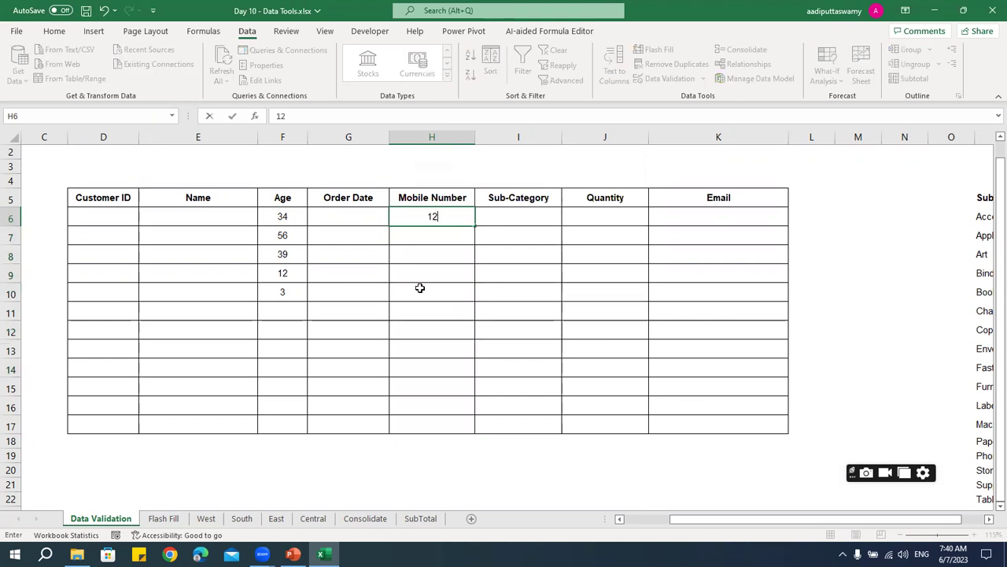
text(0)
key(Return)
text(1234)
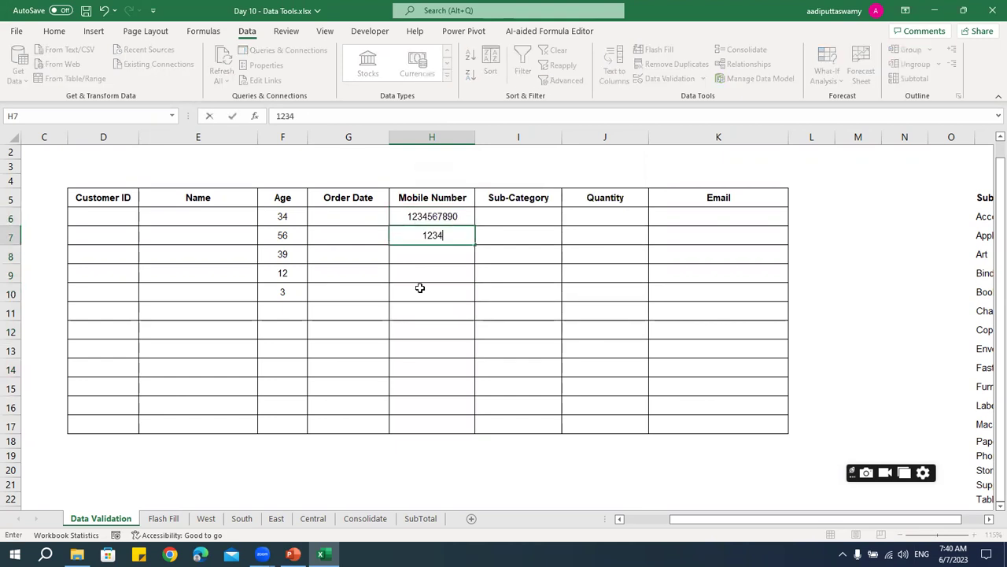
key(Return)
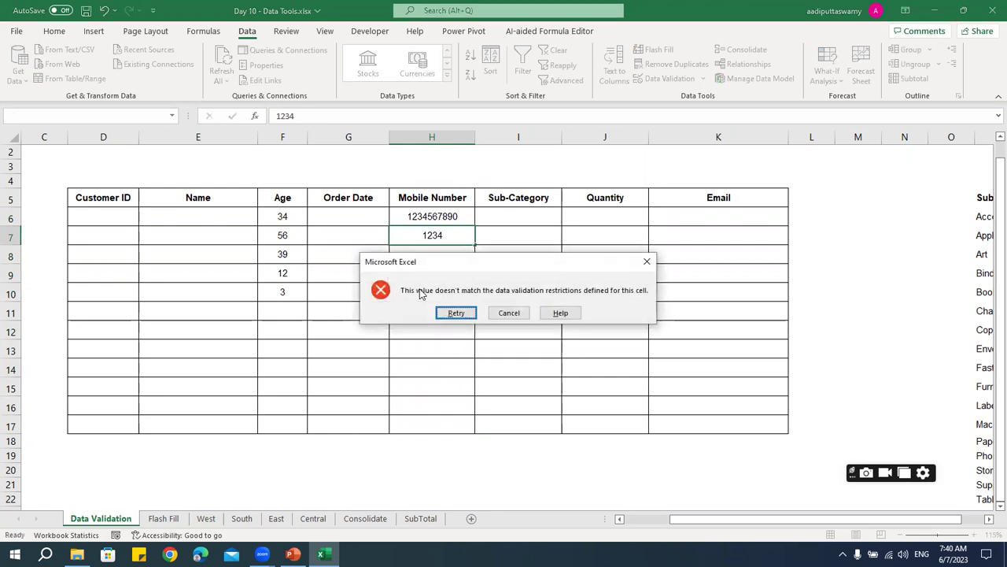
key(Escape)
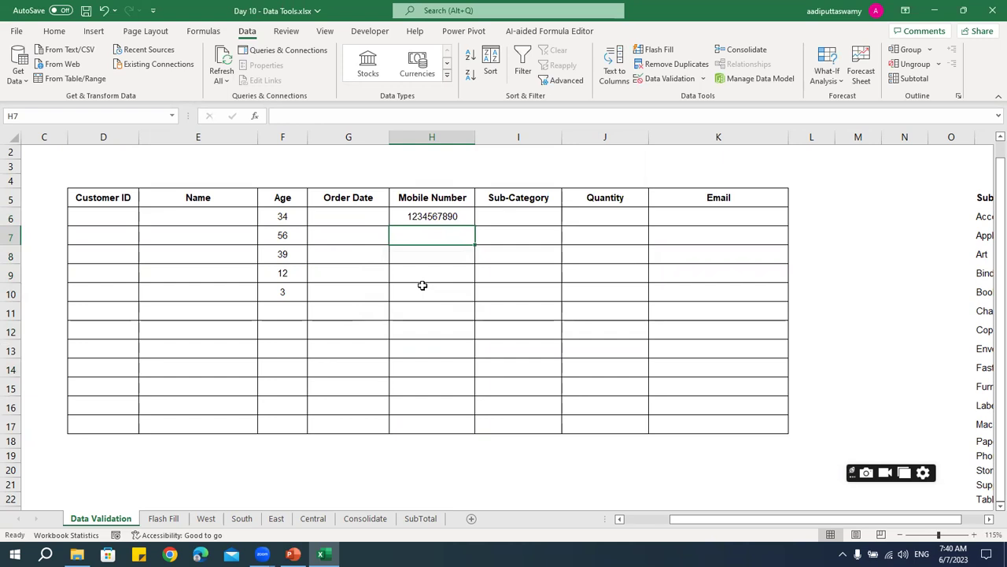
Step: Check the stored mobile number in H6 and move to Sub-Category cell I6
double_click(464, 215)
double_click(464, 216)
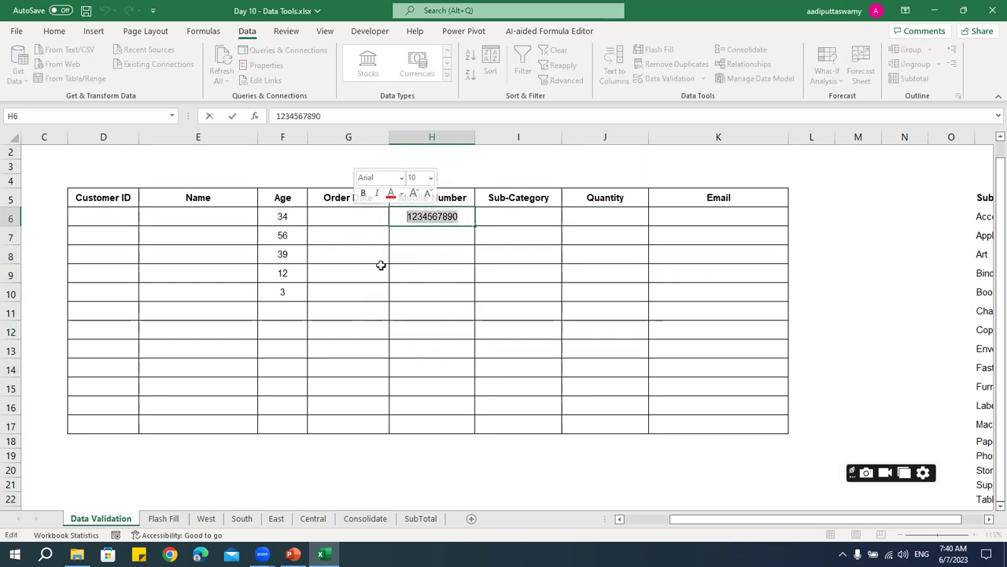
click(446, 257)
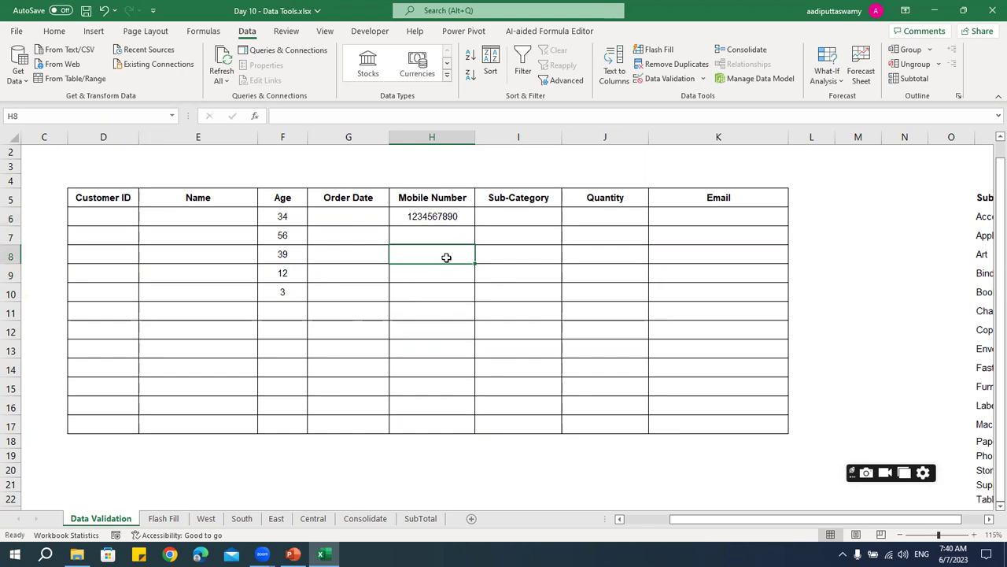
click(534, 218)
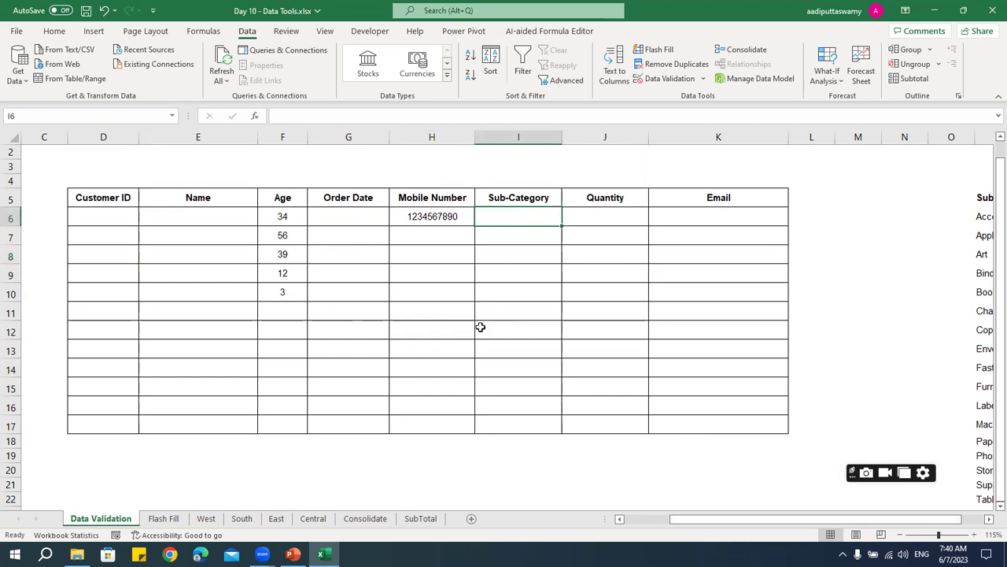
Step: Enter trial Sub-Category values Art, Arts and Artsss in I6:I8
text(Art)
key(Return)
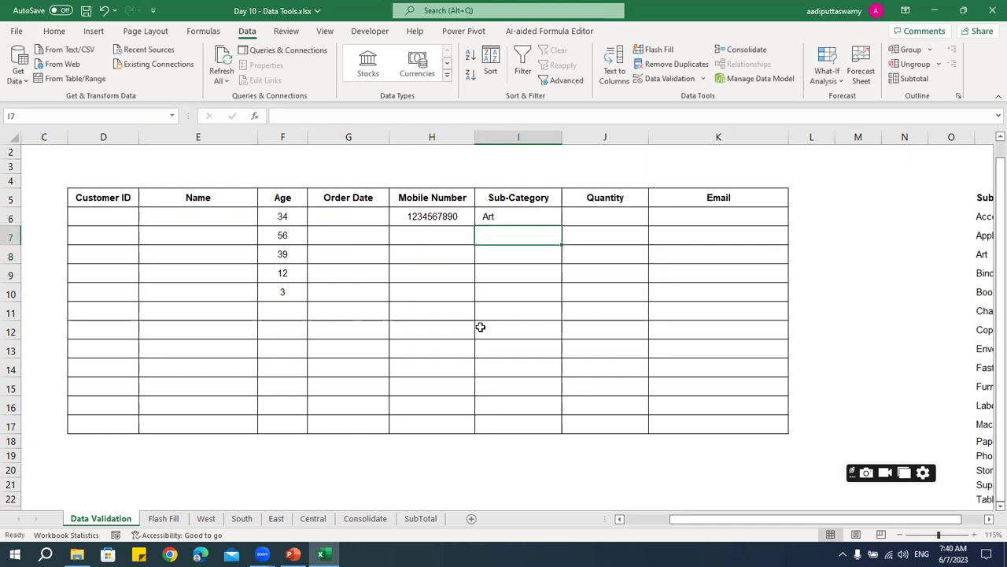
text(Art)
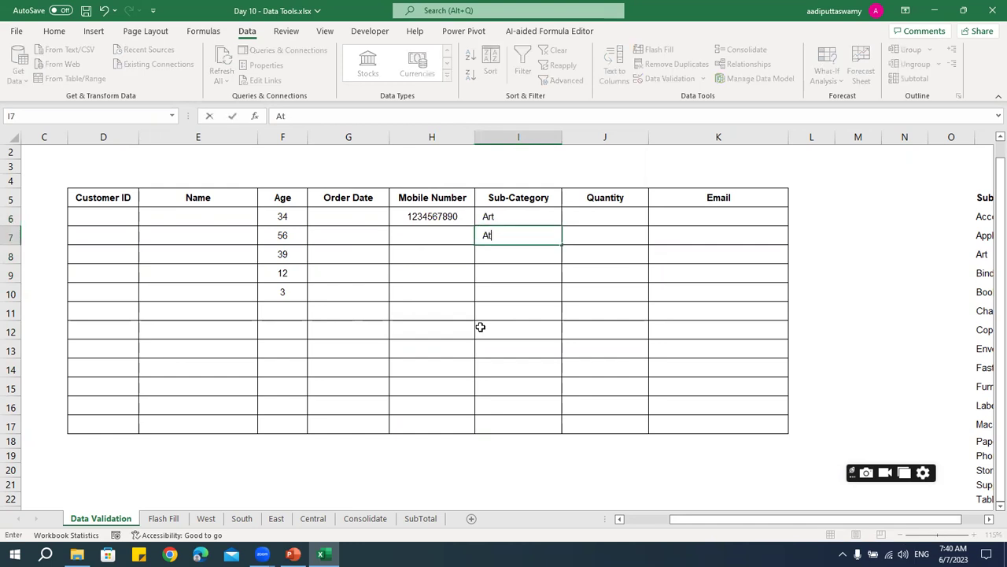
text(s)
key(Return)
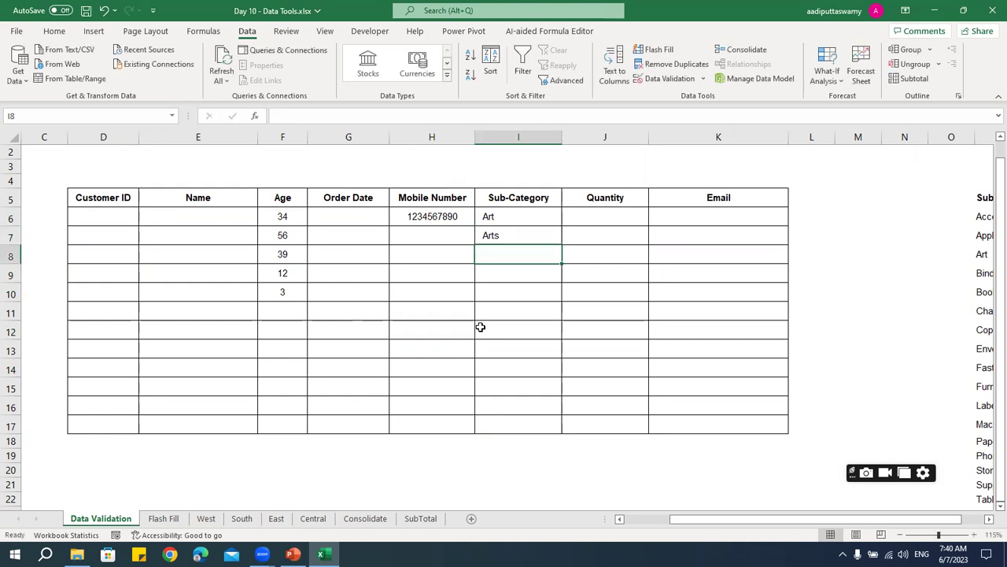
text(Artsss)
key(Return)
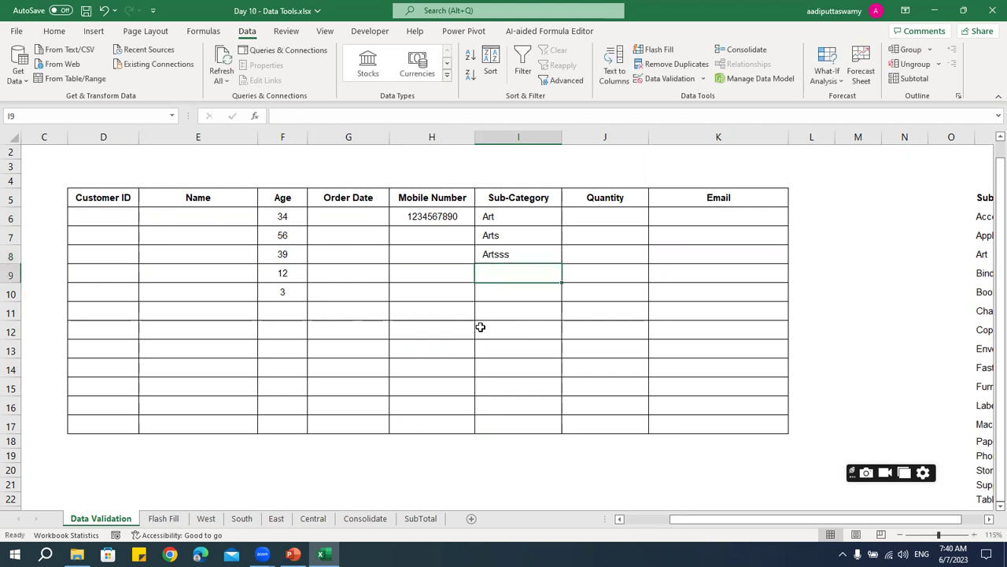
Step: Clear the trial entries from I6:I8 and open Data Validation for Sub-Category cells I6:I17
drag(517, 223, 522, 253)
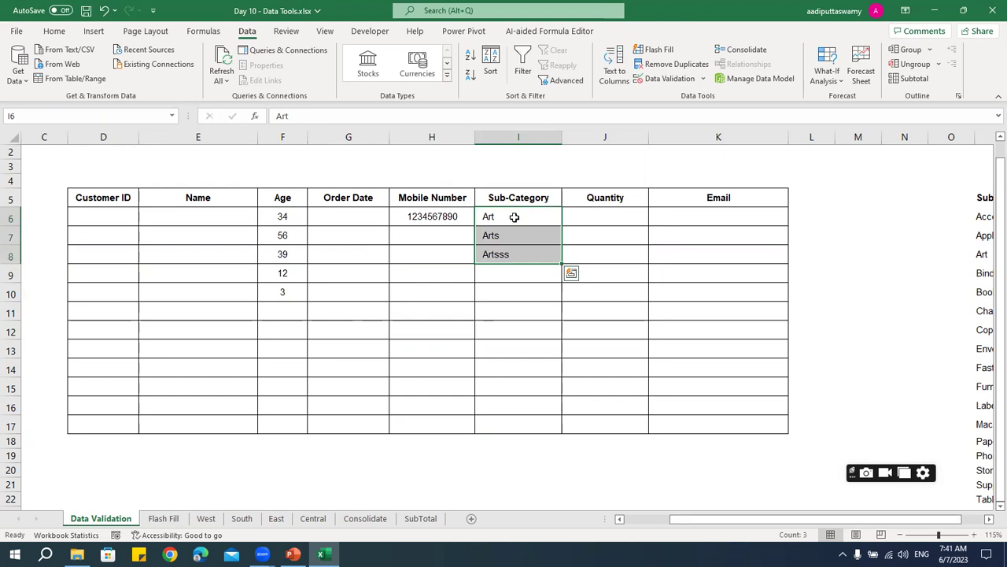
click(512, 220)
click(507, 238)
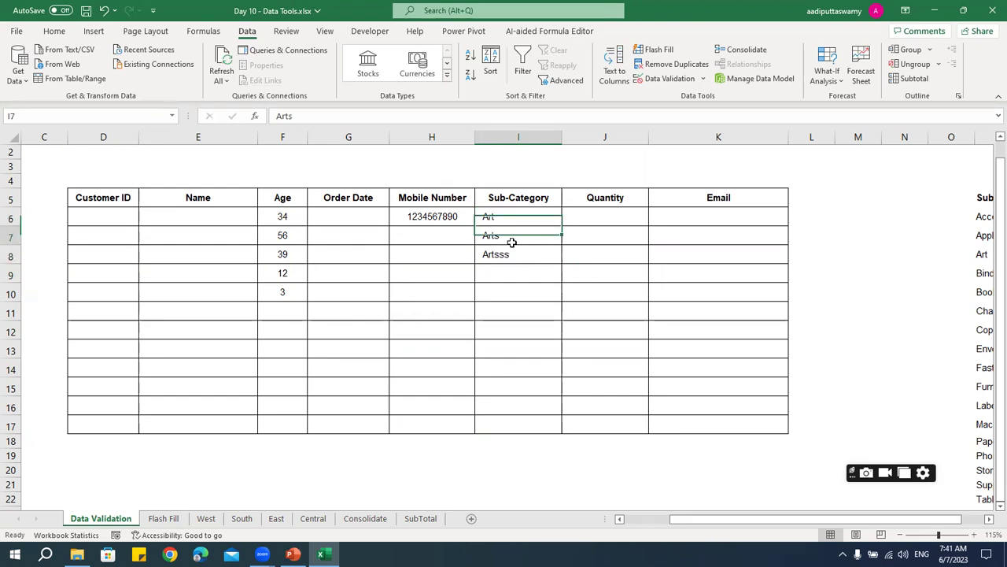
click(512, 253)
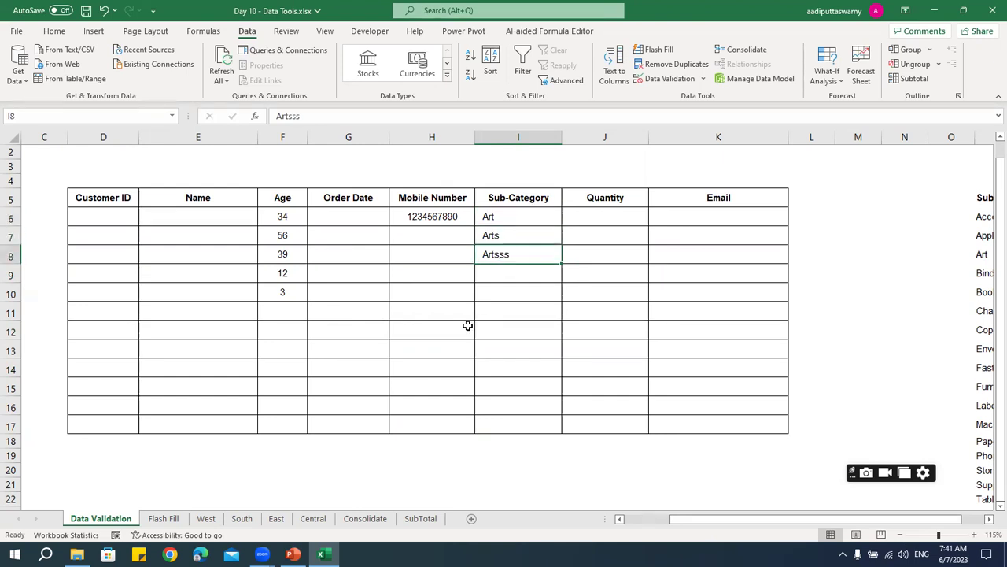
drag(535, 220, 529, 251)
key(Delete)
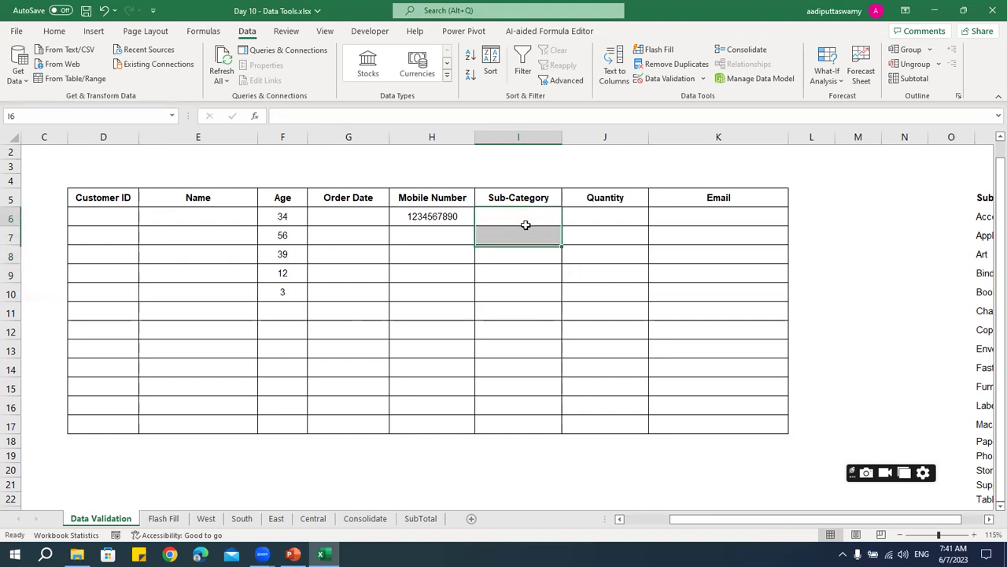
click(524, 223)
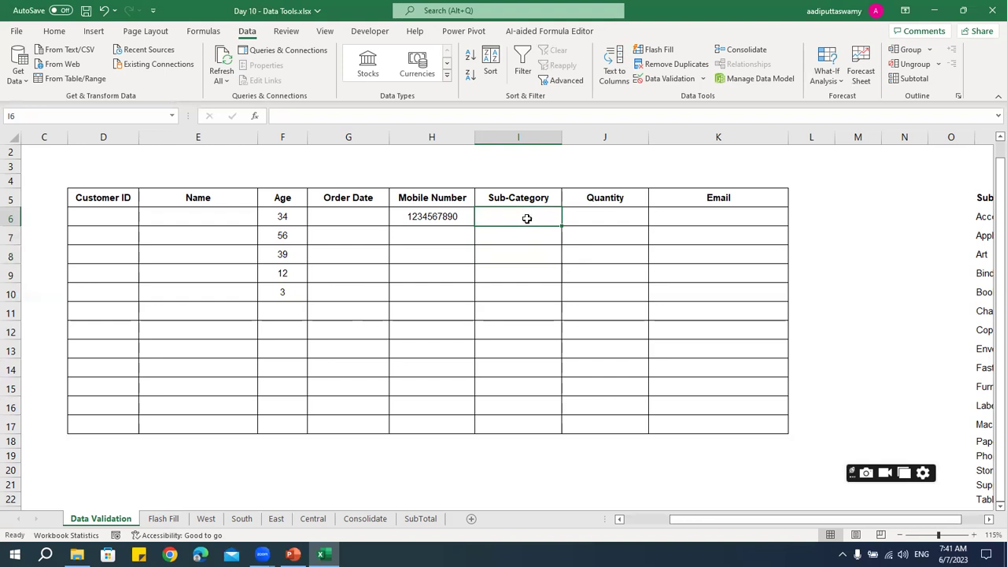
drag(528, 218, 530, 423)
click(665, 79)
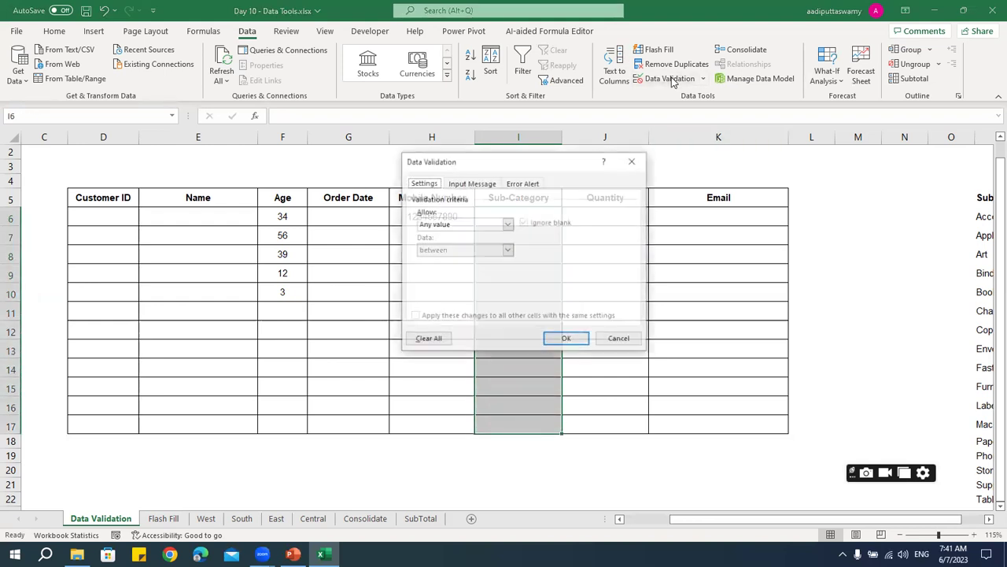
Step: Restrict the Sub-Category cells to a List with source =$P$6:$P$22
click(464, 224)
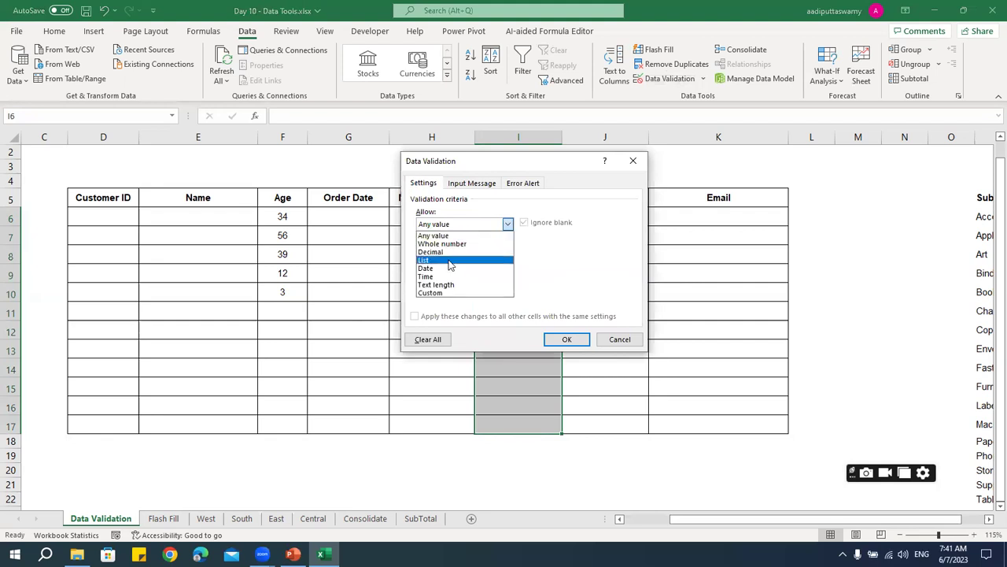
click(452, 262)
click(580, 274)
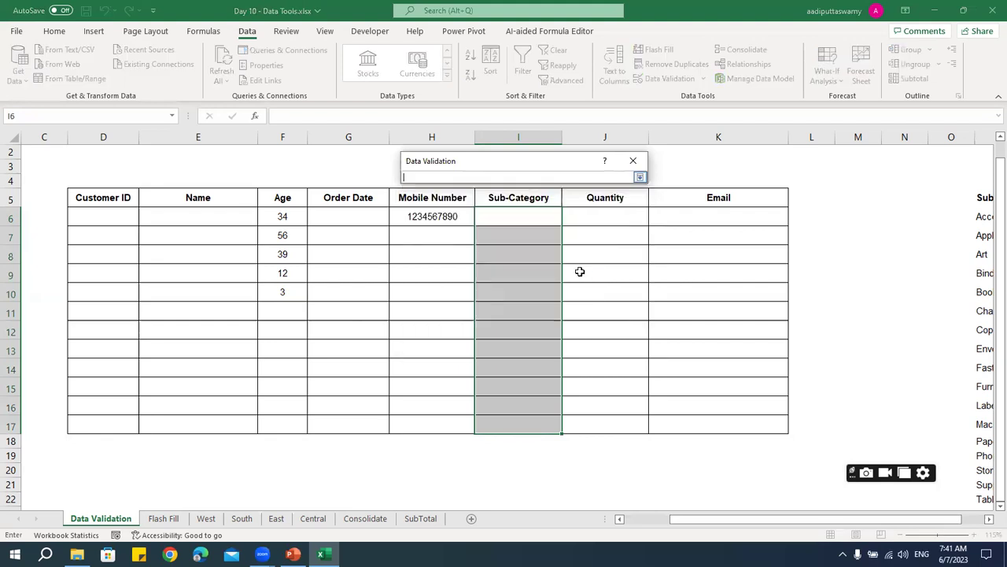
drag(775, 521, 798, 521)
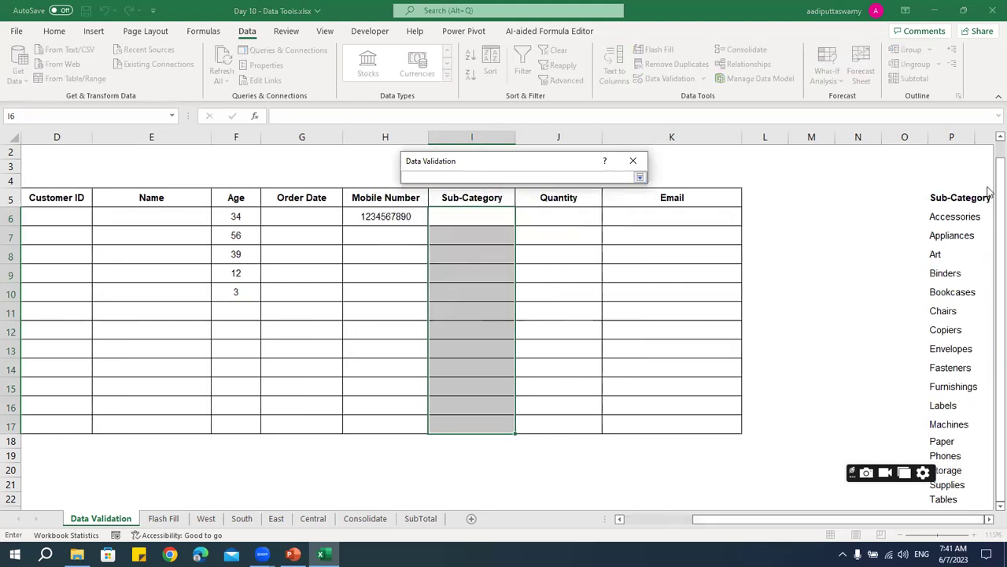
drag(954, 219, 956, 455)
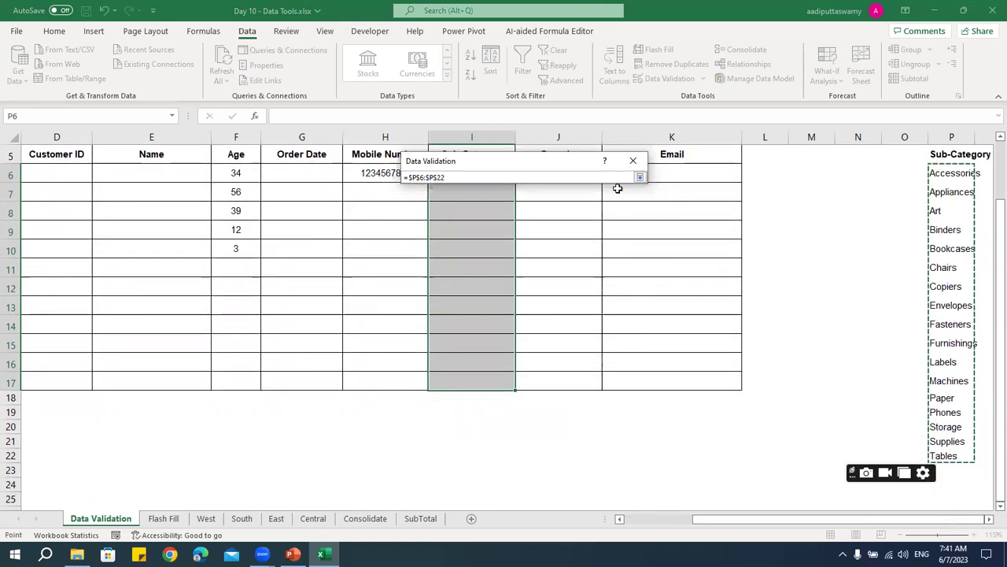
click(640, 177)
click(560, 343)
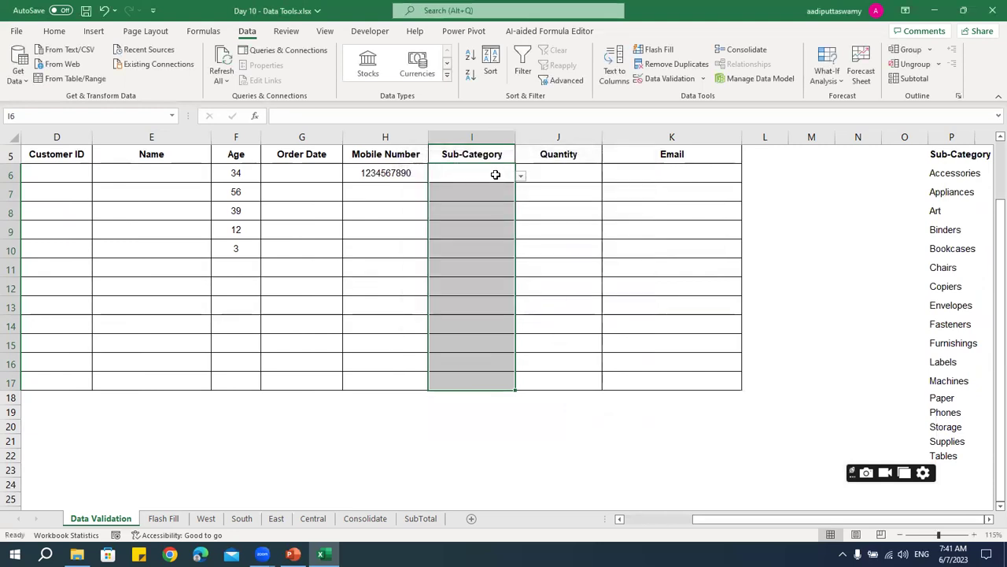
Step: Pick Appliances, Binders and Art from the dropdowns in I6, I7 and I8
click(496, 175)
click(521, 177)
click(480, 198)
click(472, 193)
click(520, 194)
click(448, 233)
click(486, 216)
click(521, 215)
click(463, 238)
Step: Test the list rule by typing Arts in I9 and cancel the rejection
click(463, 238)
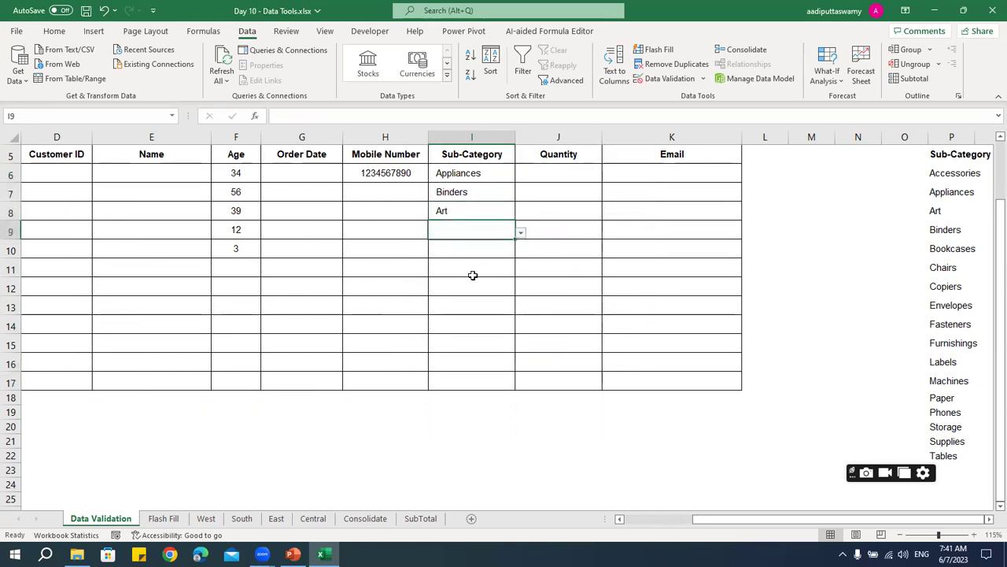
text(Arts)
key(Return)
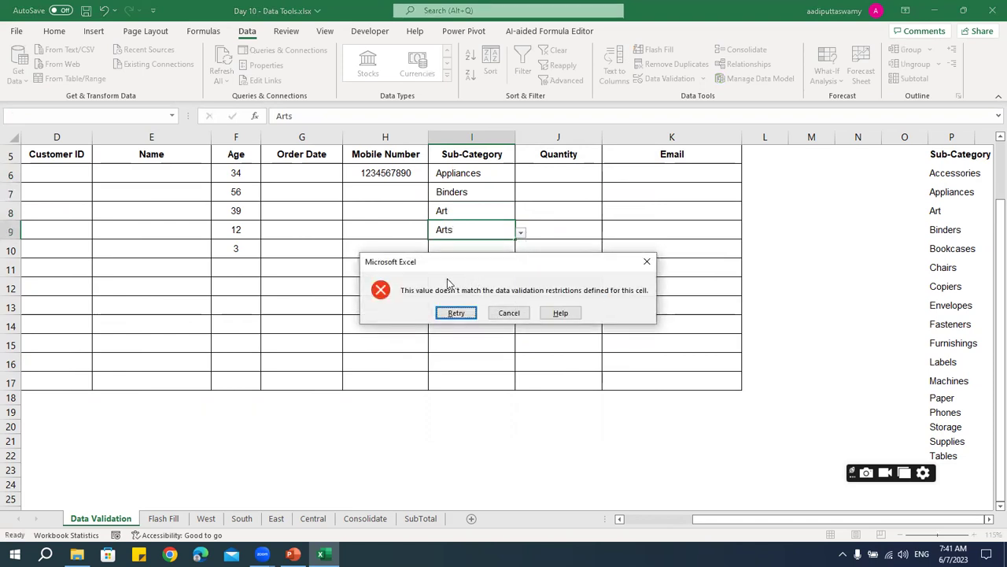
click(506, 312)
Step: Review the P6:P22 source list and the validated Sub-Category cells, ending on H7
drag(952, 173, 952, 456)
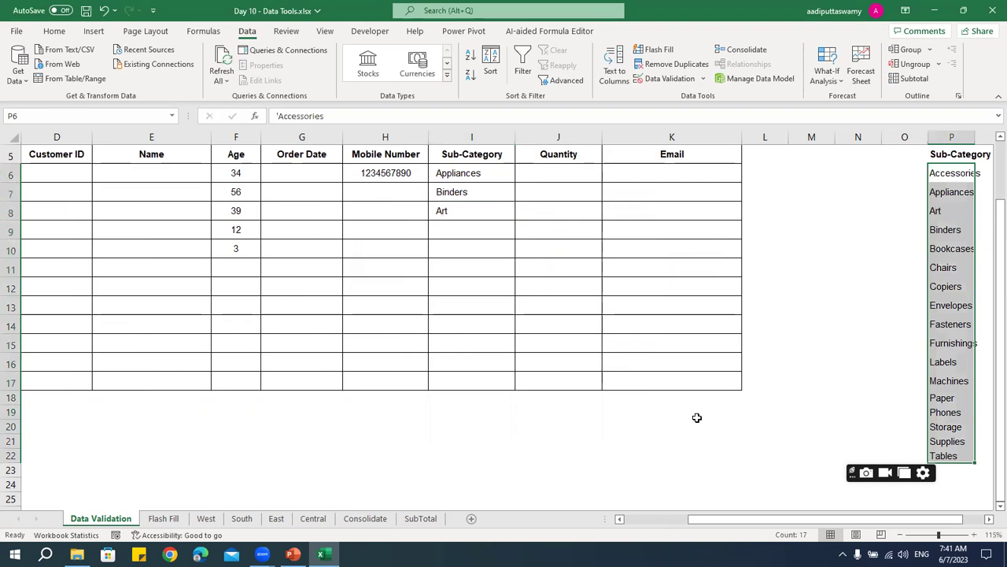
scroll(551, 315, up, 1)
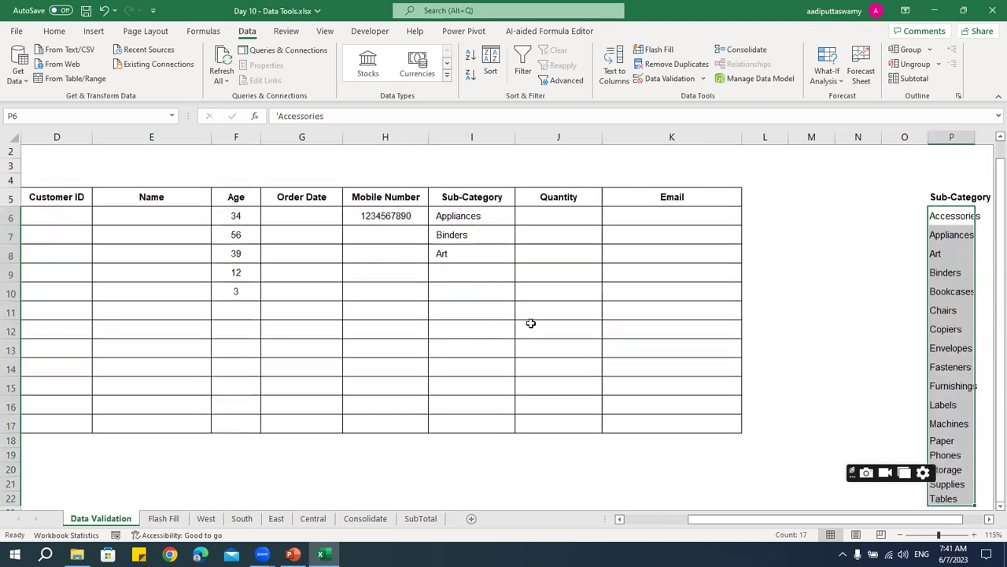
drag(481, 234, 481, 428)
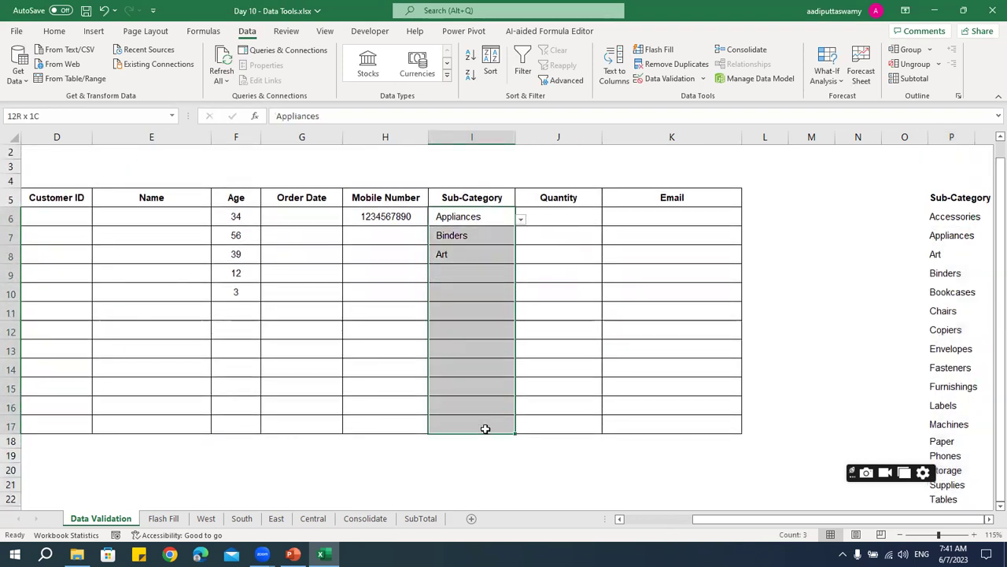
click(360, 239)
click(361, 240)
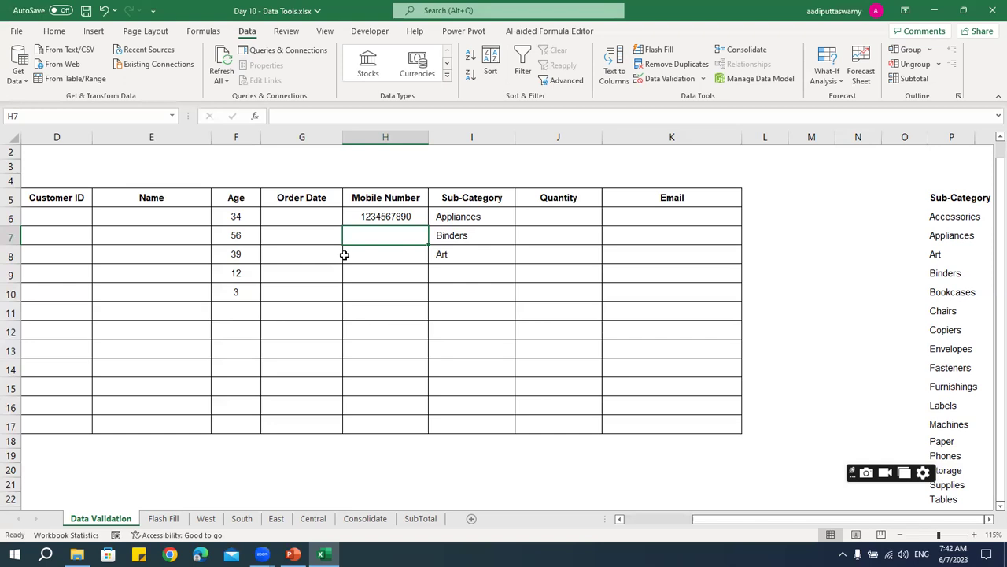
Step: Add a blank sheet and inspect its empty Data Validation settings without changes
click(472, 520)
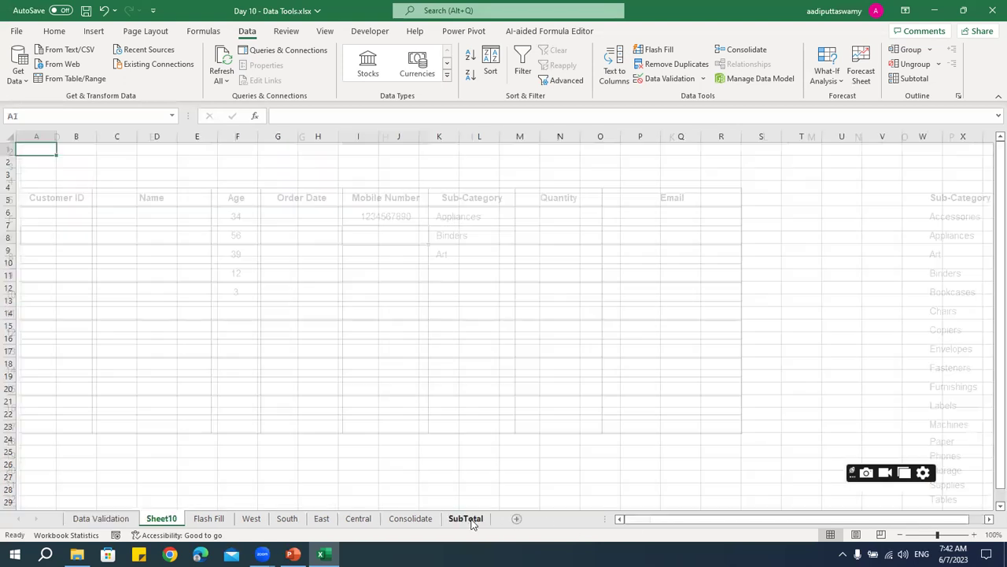
click(272, 272)
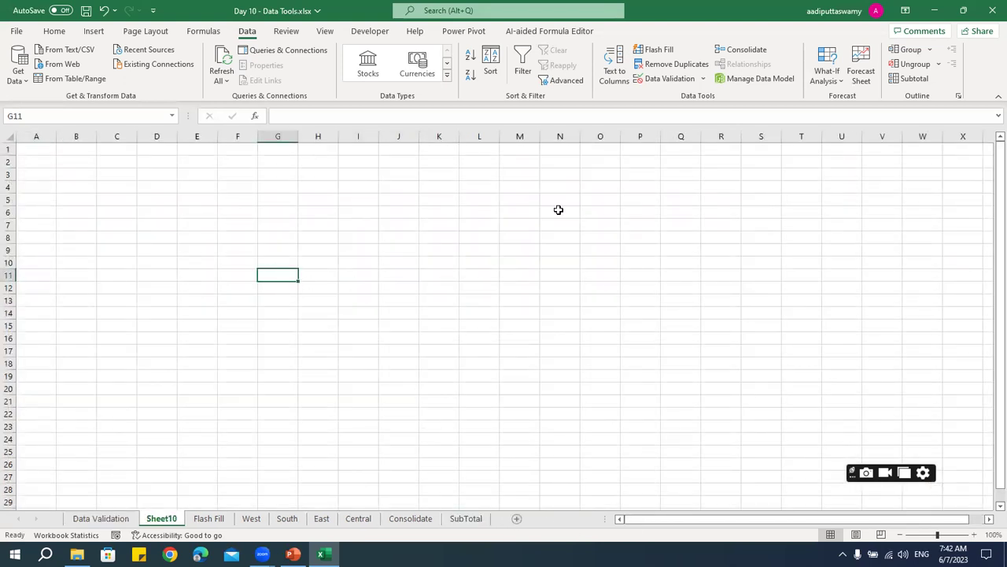
click(667, 78)
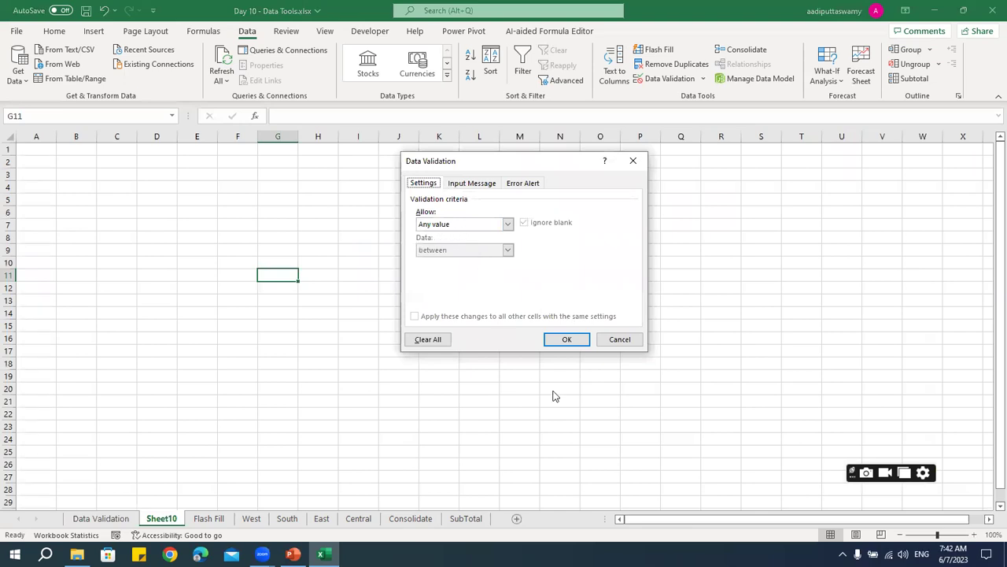
key(Escape)
click(169, 226)
click(670, 79)
key(Escape)
click(449, 324)
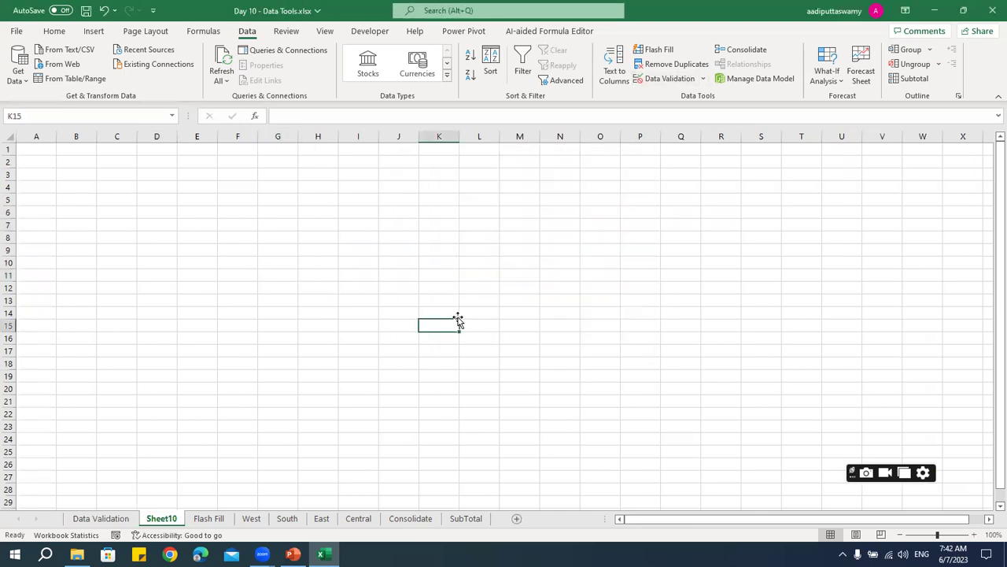
Step: Delete the blank Sheet10 and return to the Data Validation sheet
right_click(162, 519)
click(195, 360)
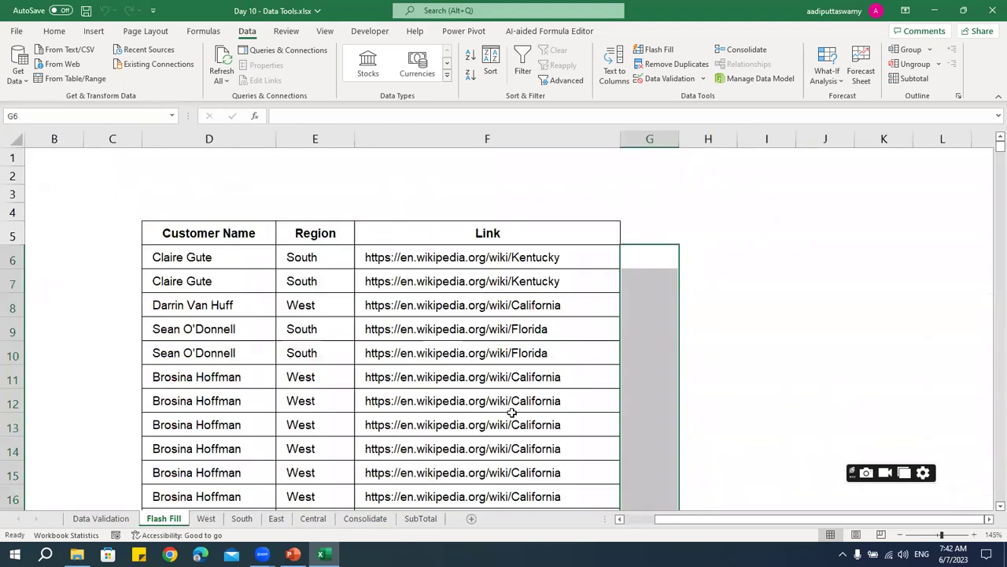
click(457, 329)
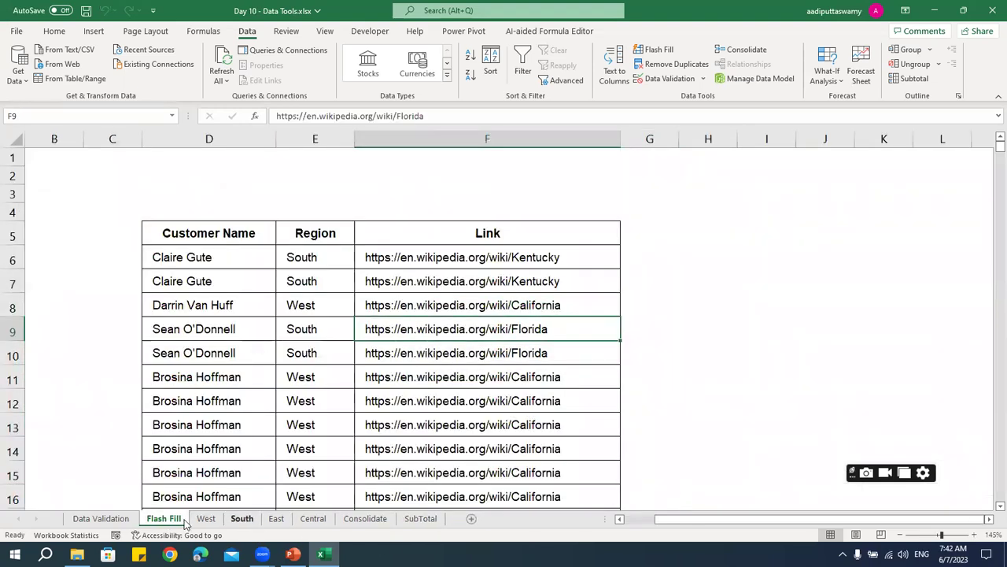
click(118, 521)
click(356, 272)
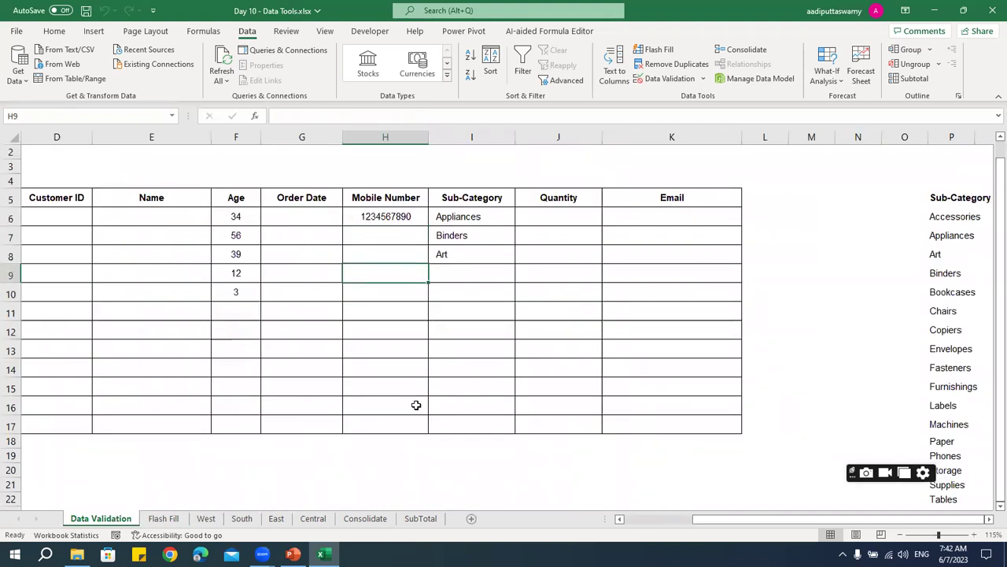
Step: Circle the invalid entries in the table with Circle Invalid Data
click(423, 253)
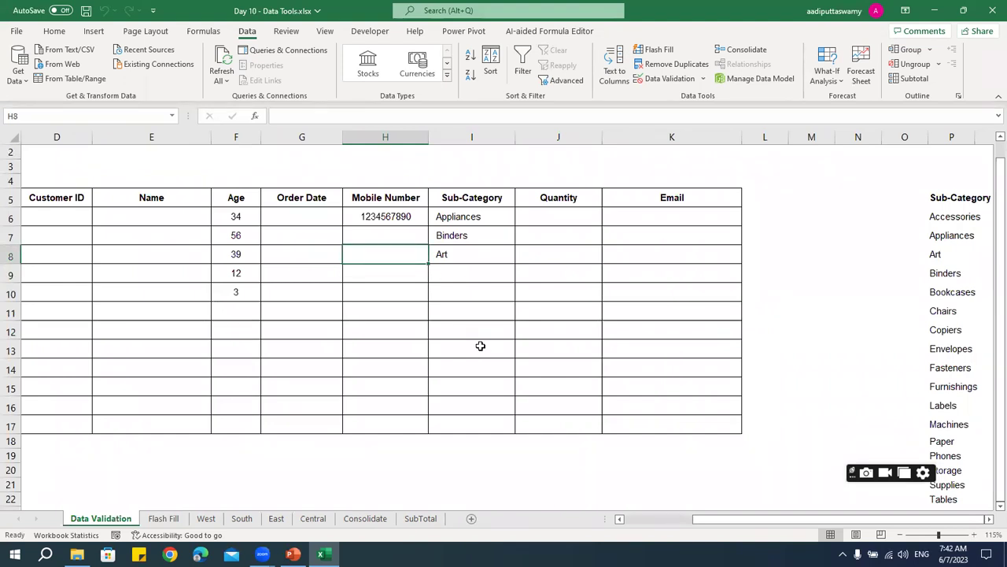
drag(740, 522, 687, 523)
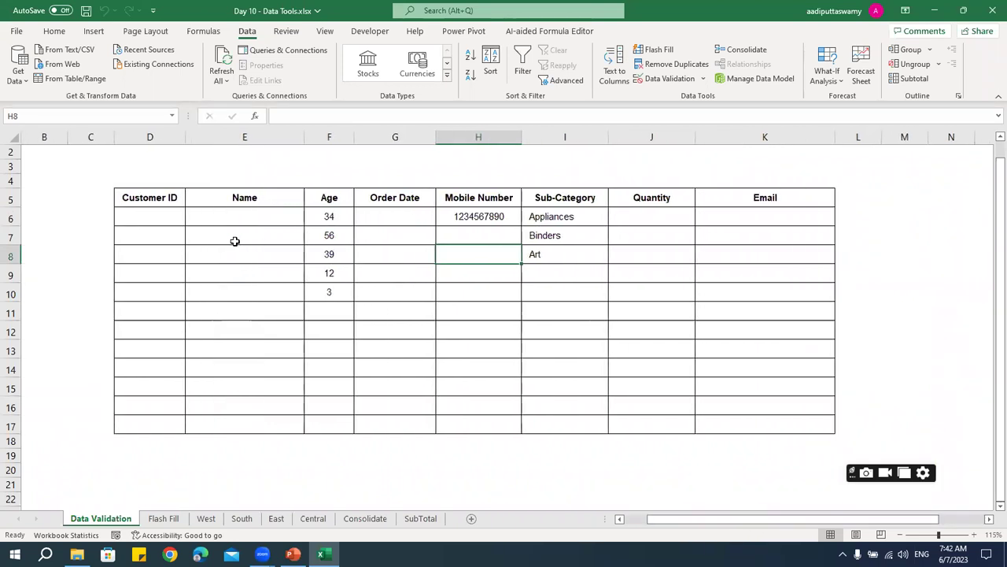
click(469, 368)
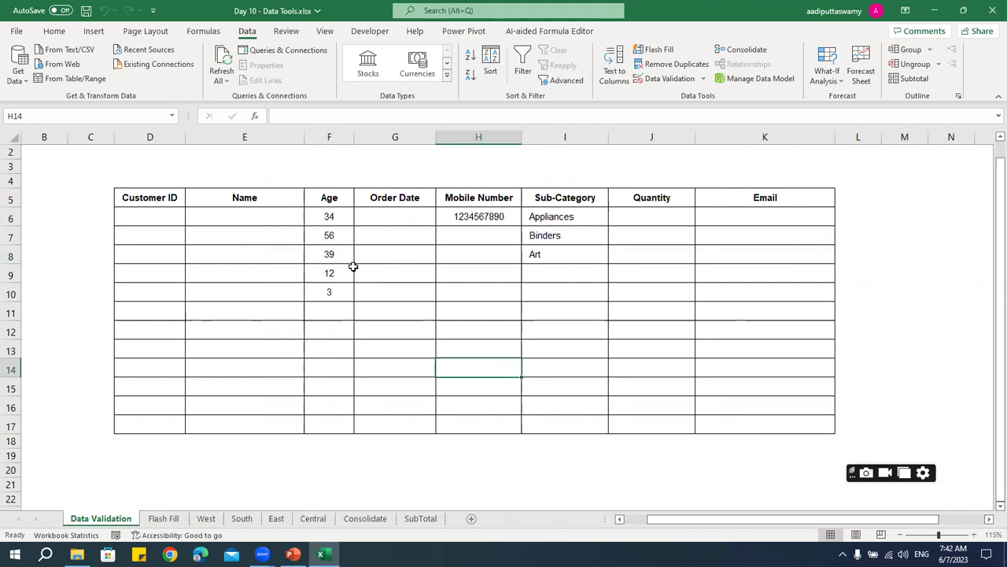
click(391, 242)
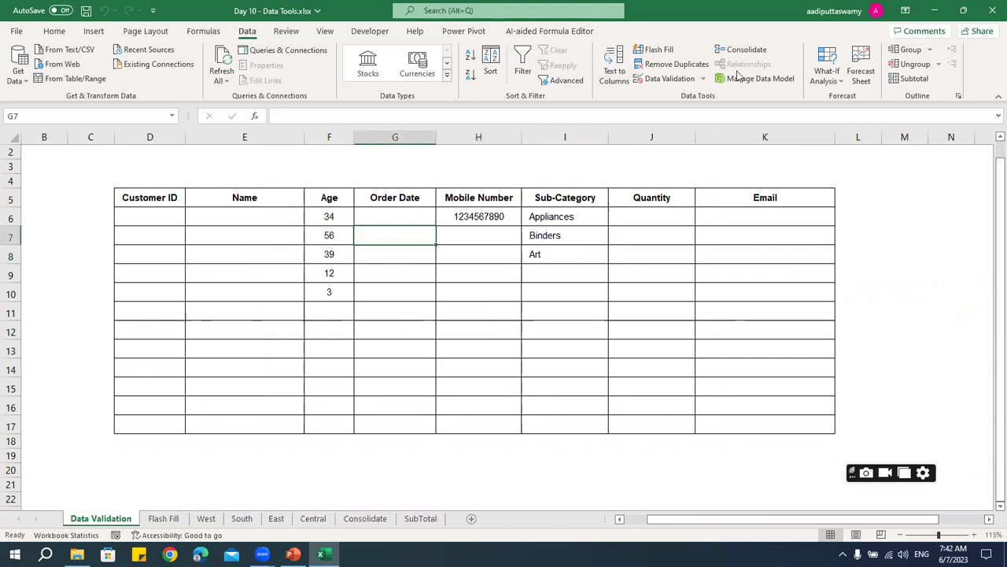
click(702, 78)
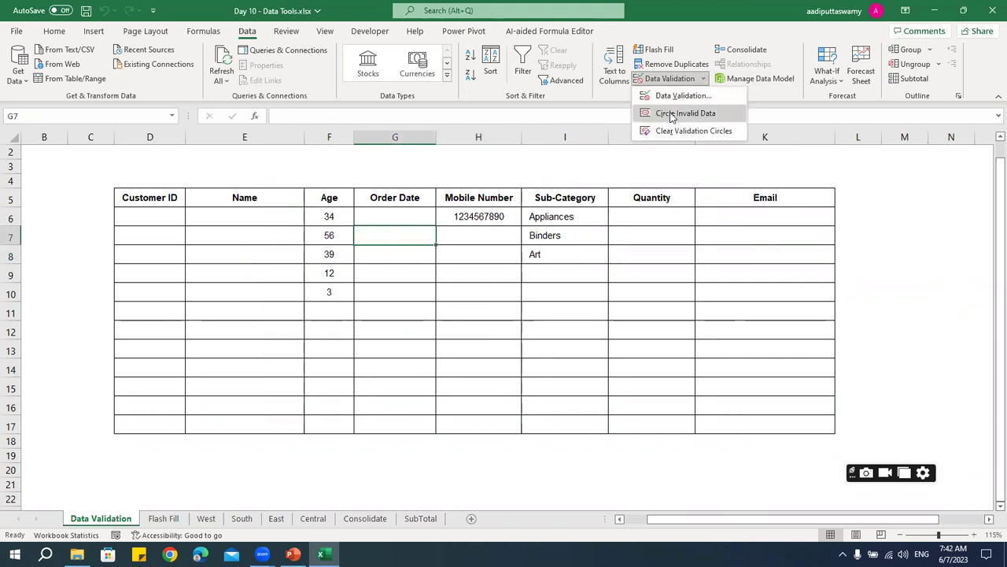
click(685, 114)
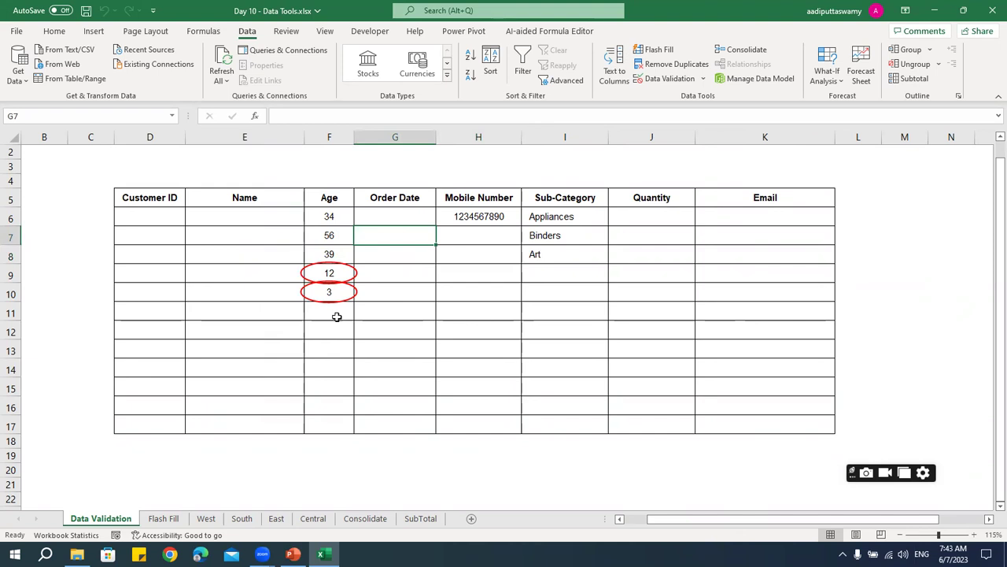
Step: Correct the age in F9 from 12 to 34
double_click(341, 274)
drag(341, 274, 277, 273)
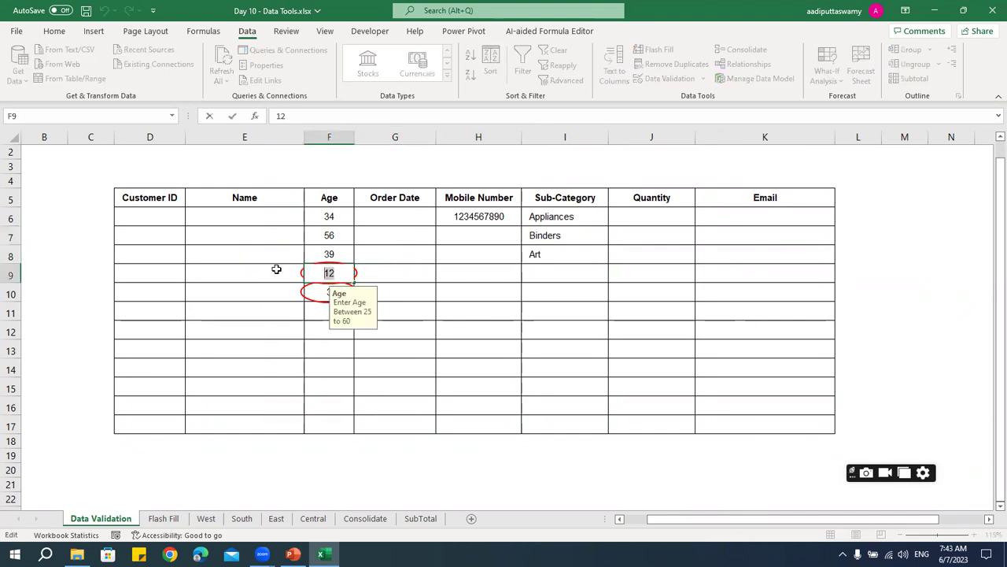
text(34)
key(Return)
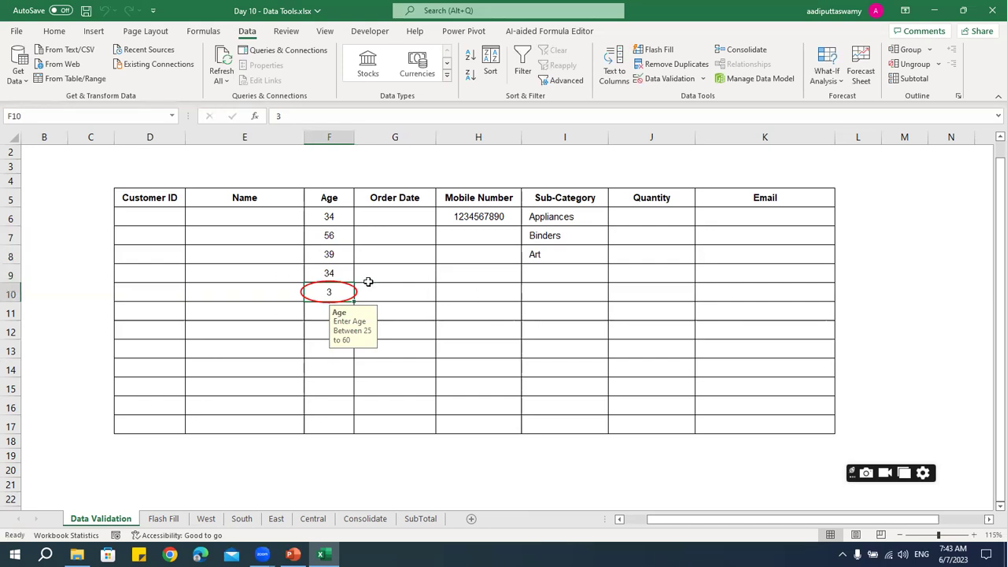
Step: Clear the remaining red validation circles
click(704, 80)
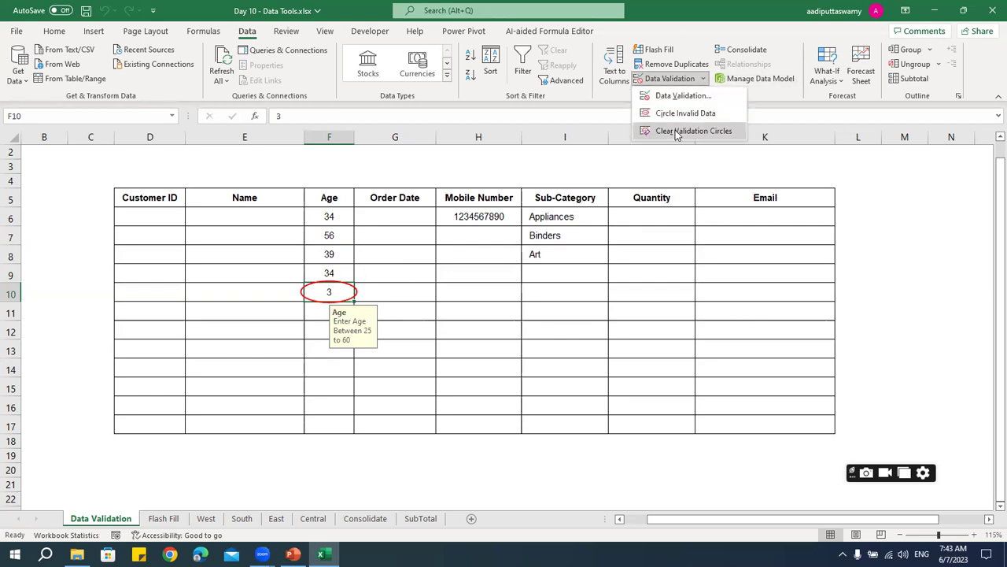
click(675, 132)
click(429, 334)
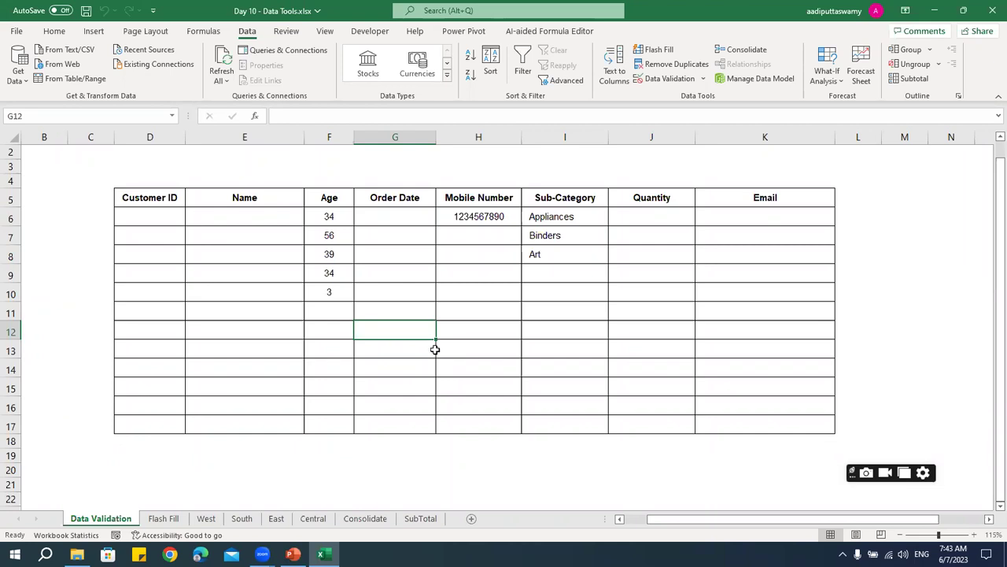
Step: View the Order Date cell's validation Allow options and cancel without changes
click(657, 78)
click(507, 224)
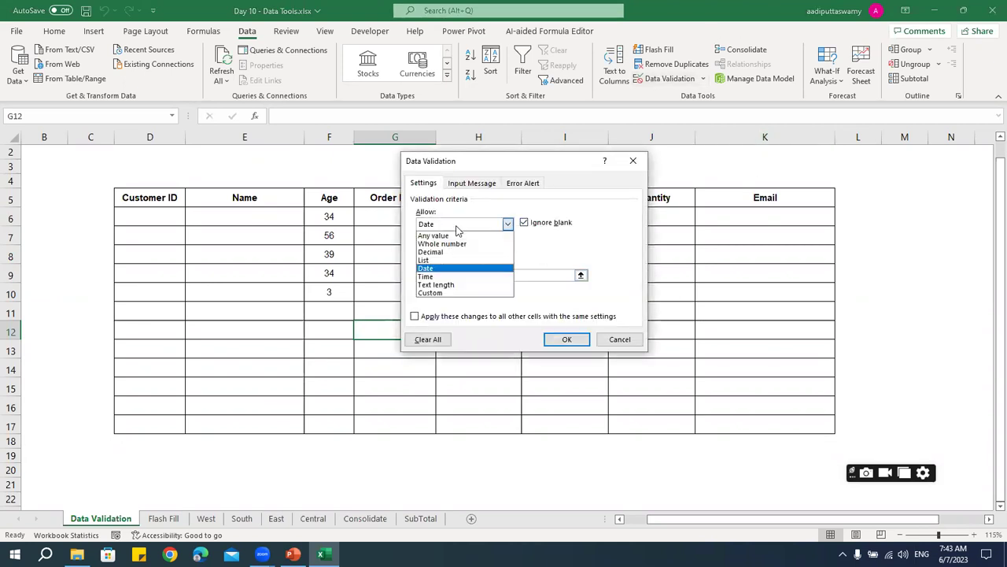
click(636, 339)
click(495, 345)
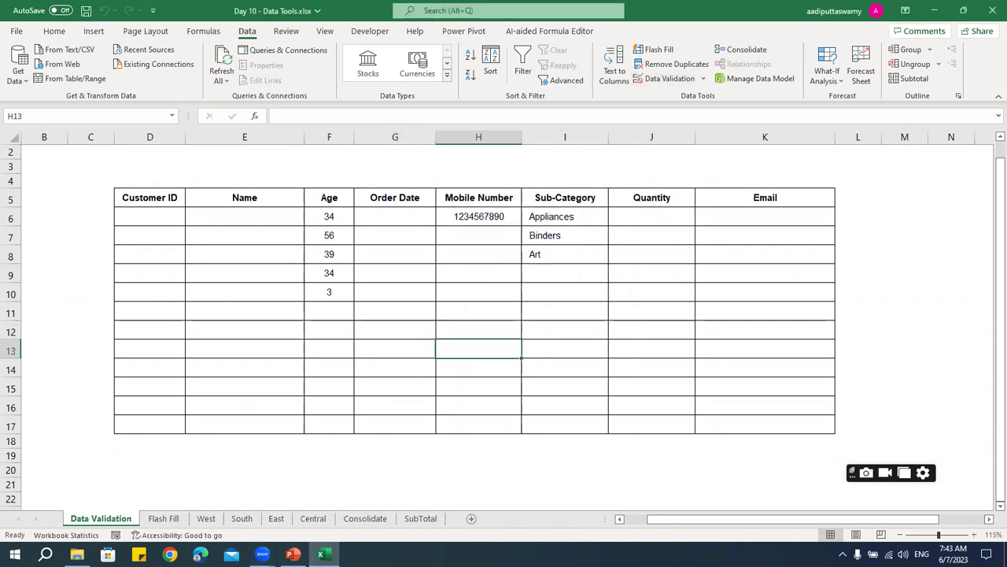
Step: Switch to the Flash Fill sheet and scroll through its customer table
click(163, 519)
click(425, 386)
scroll(425, 390, down, 1)
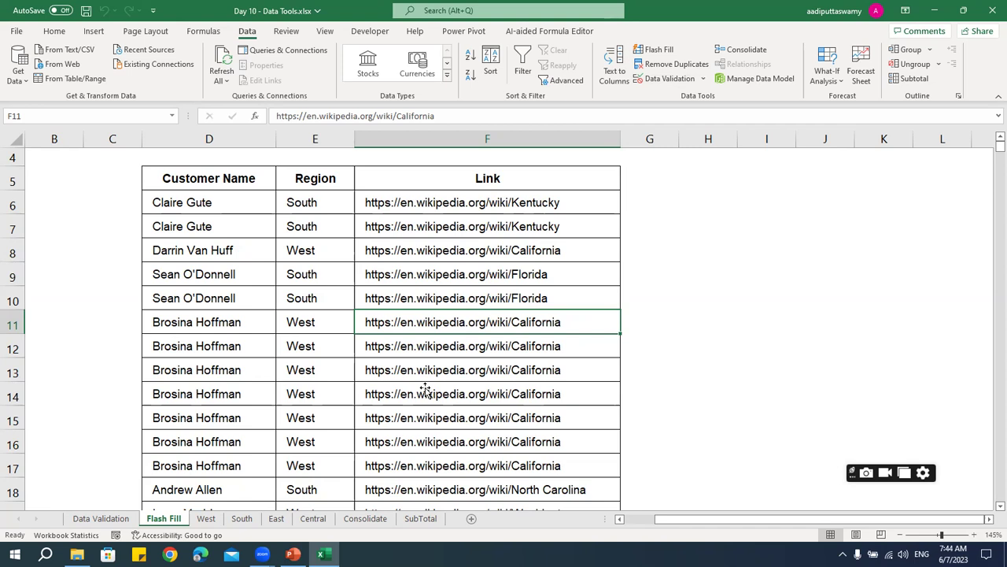
Step: Enter Claire in G6 and Flash Fill first names down column G
click(642, 197)
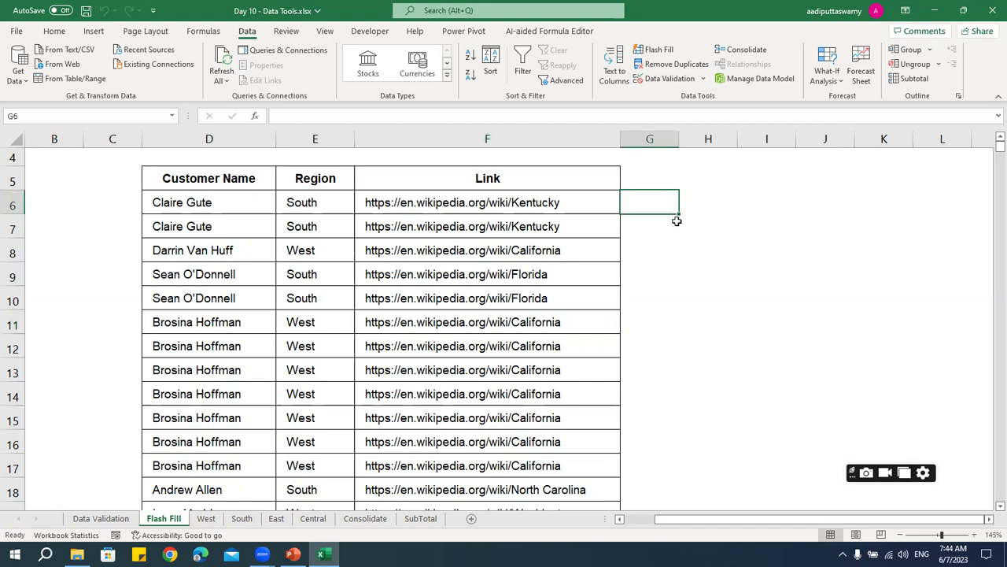
text(Claire)
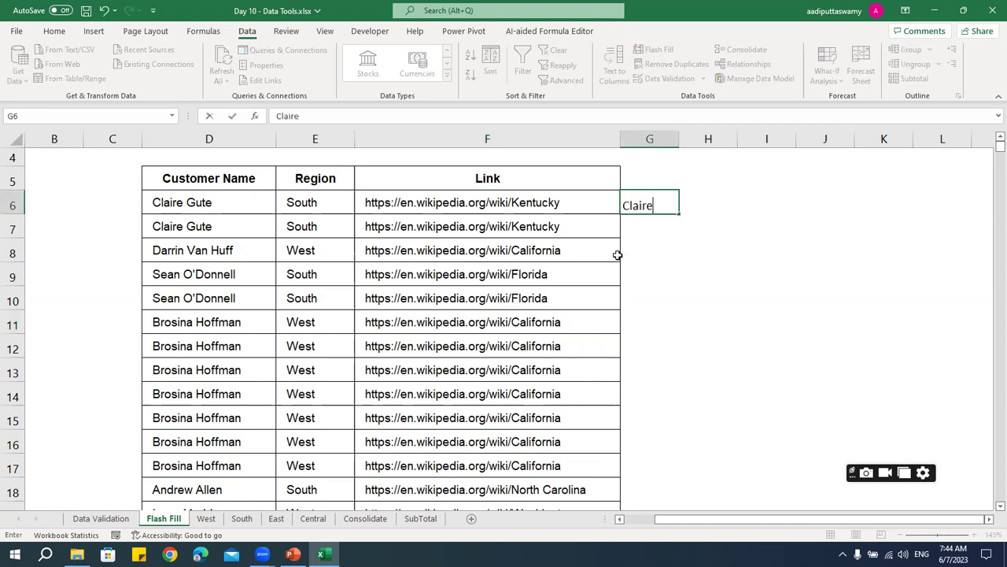
key(Return)
key(Up)
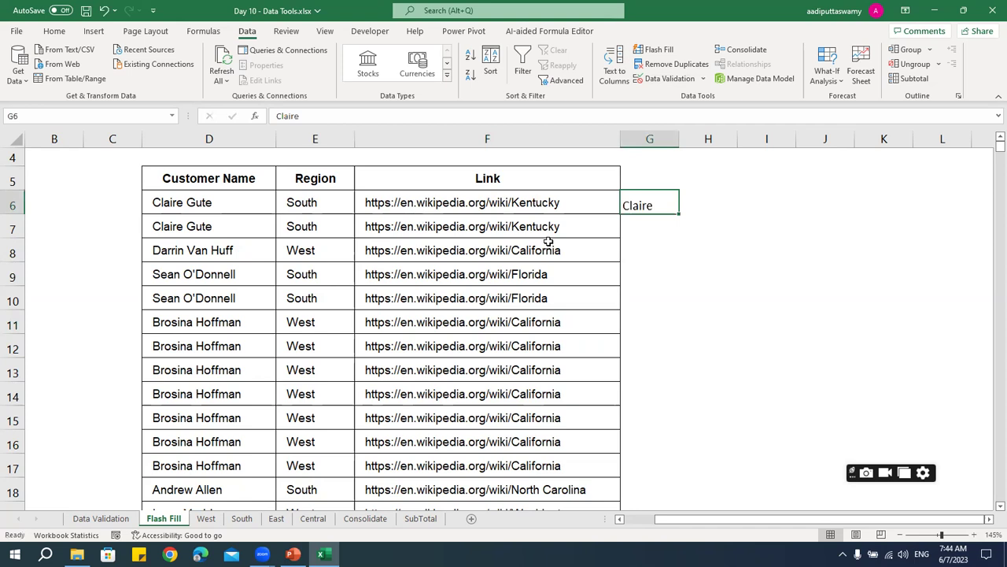
click(655, 50)
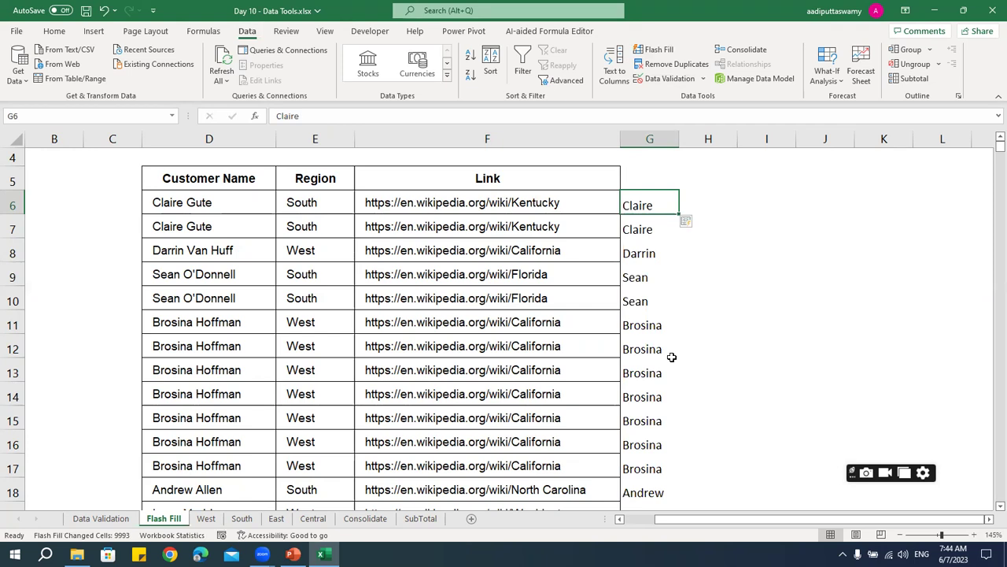
Step: Replace the G6 example with Gute, then C G, to fill surnames and then initials
text(Gute)
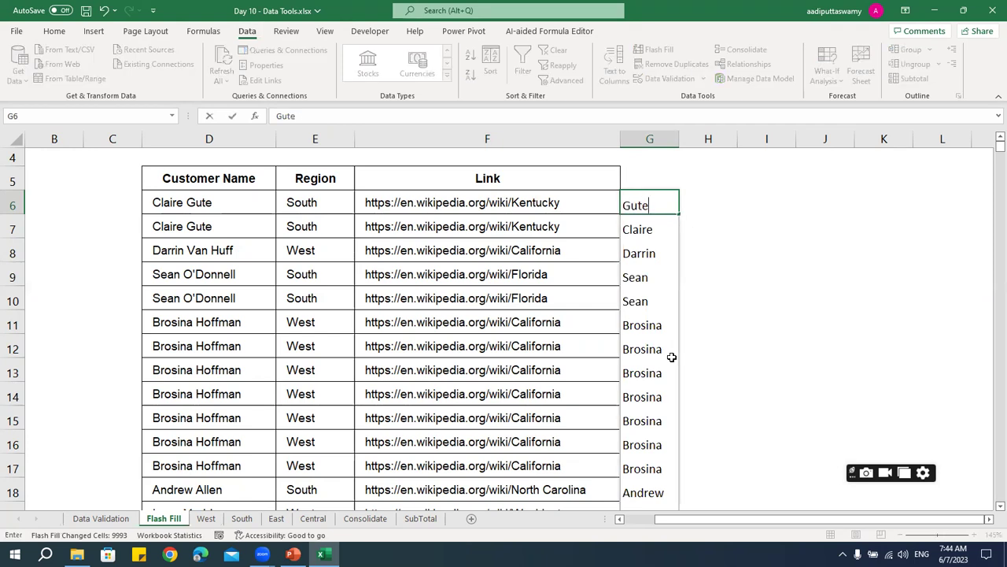
key(Return)
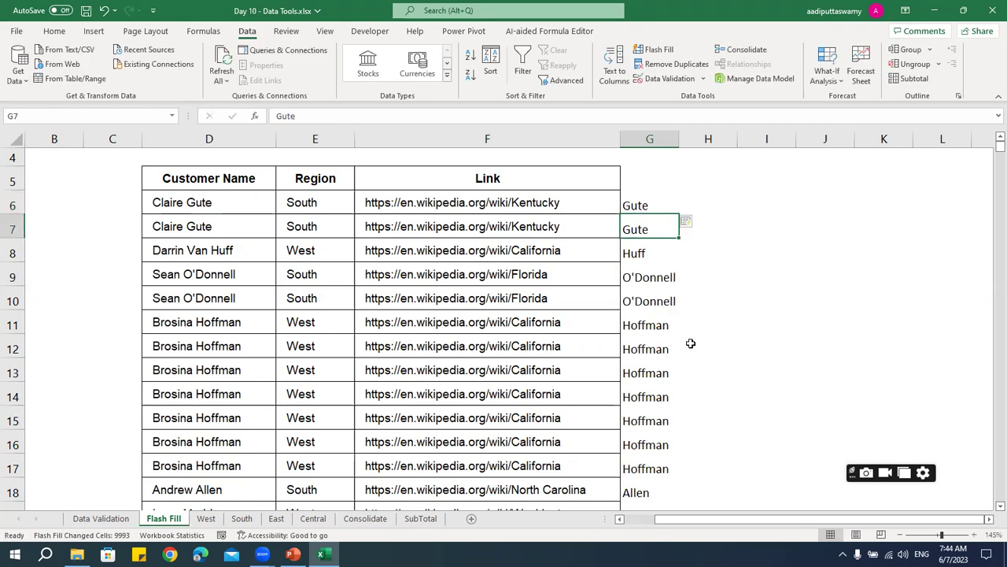
click(648, 203)
key(BackSpace)
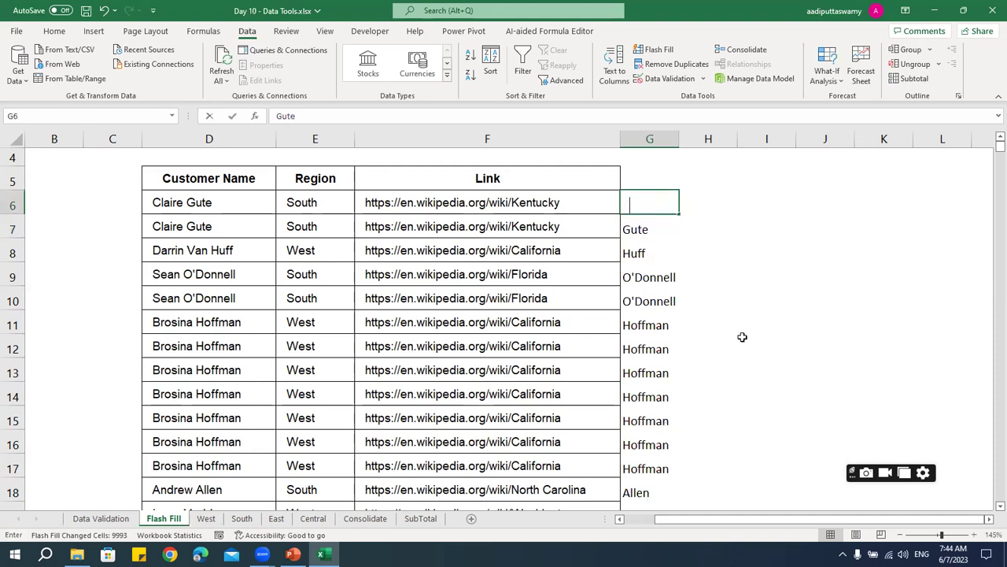
text(C G)
key(Return)
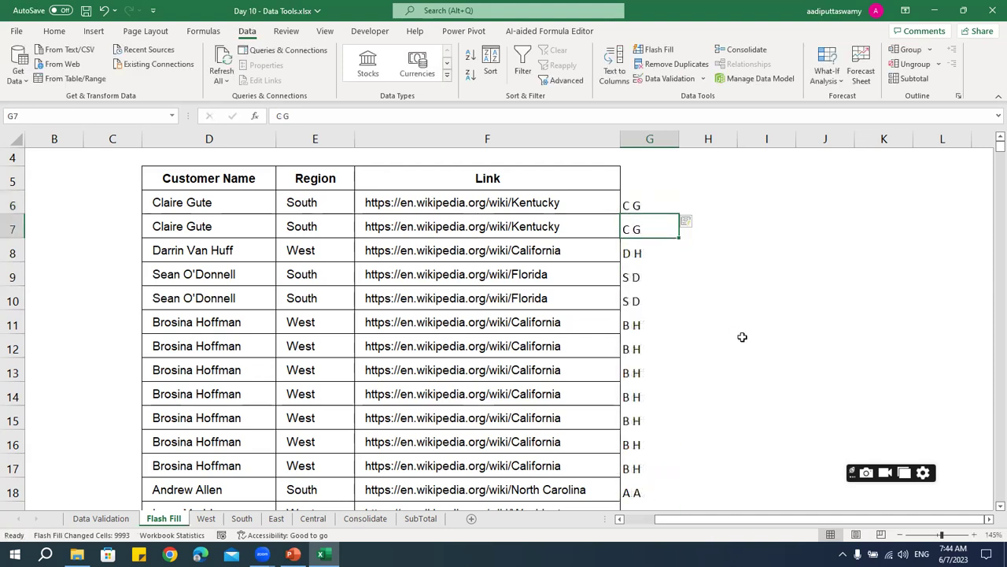
click(635, 207)
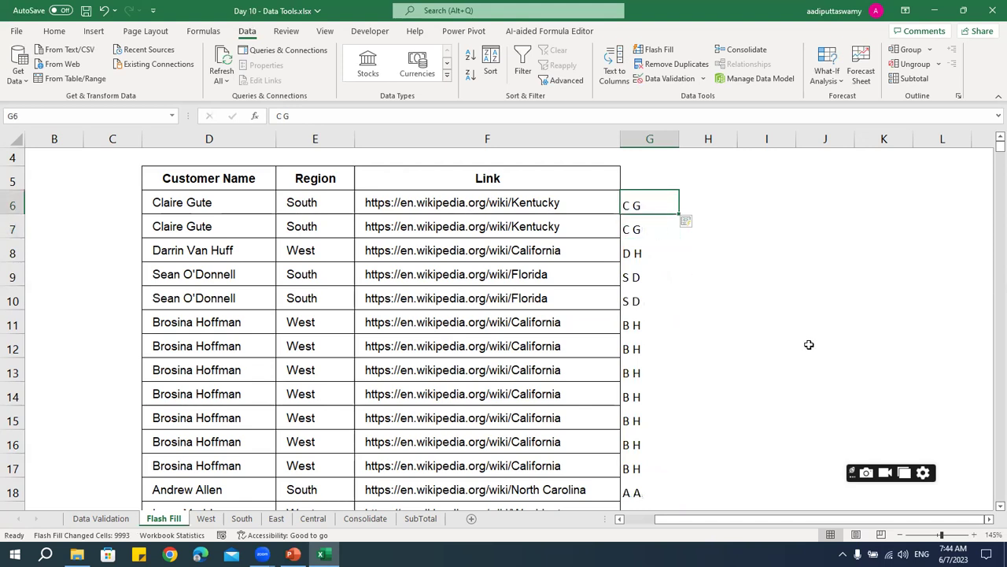
Step: Enter 'claire gute' in G6 to flash-fill lowercase full names
text(claire gute)
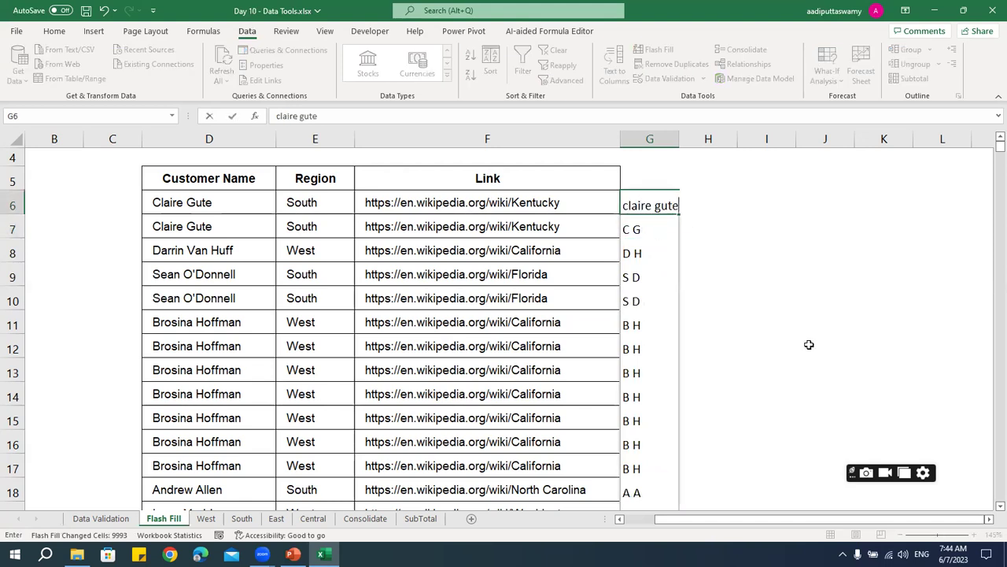
key(Return)
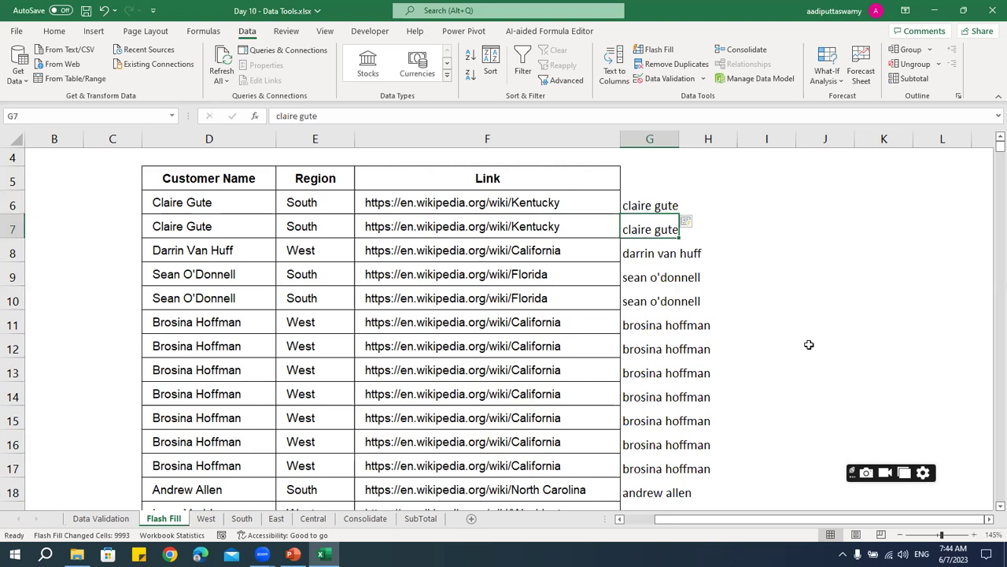
click(649, 205)
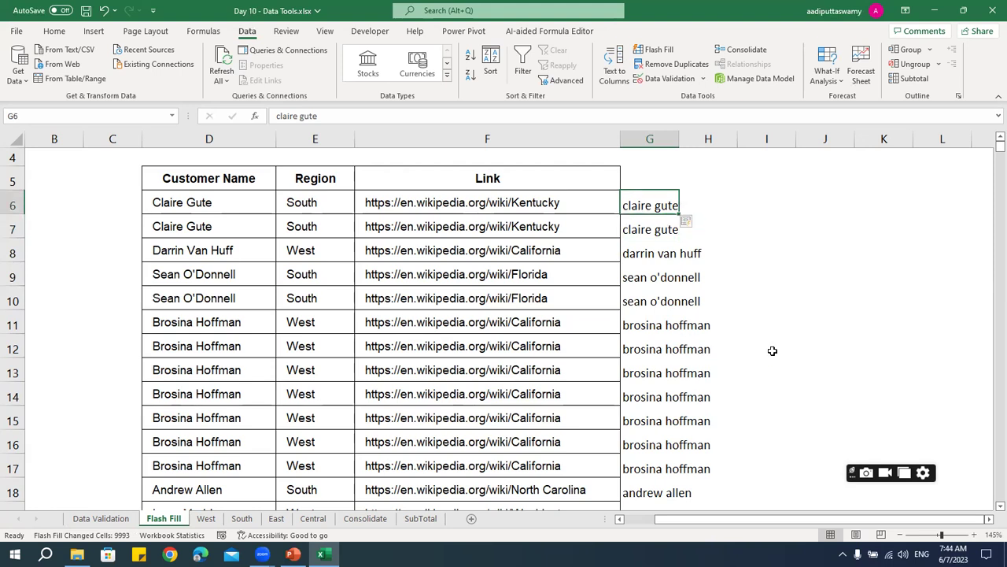
Step: Enter 'Claire Gute is from South Region' in G6 to flash-fill a sentence per customer
text(Claire )
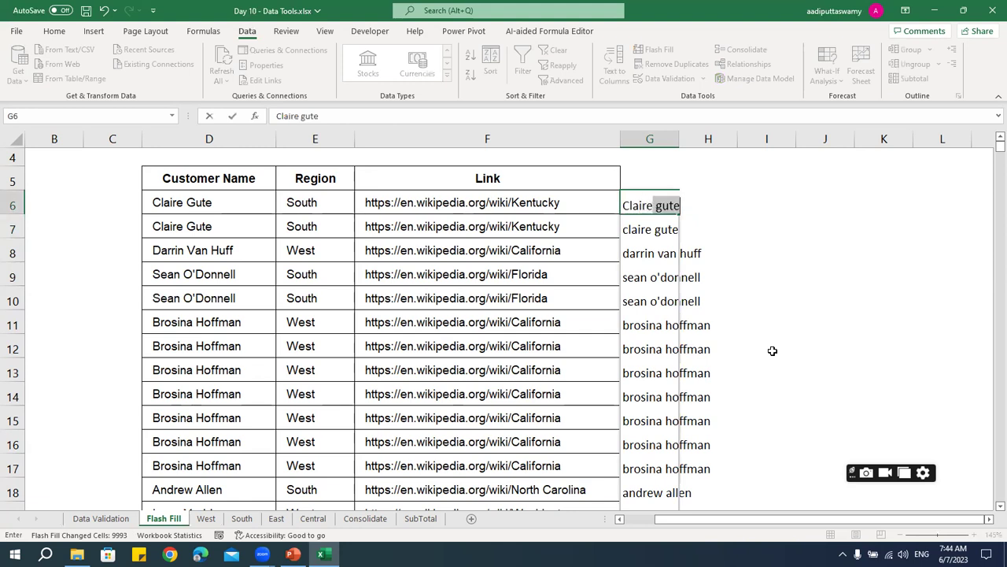
text(Gute is )
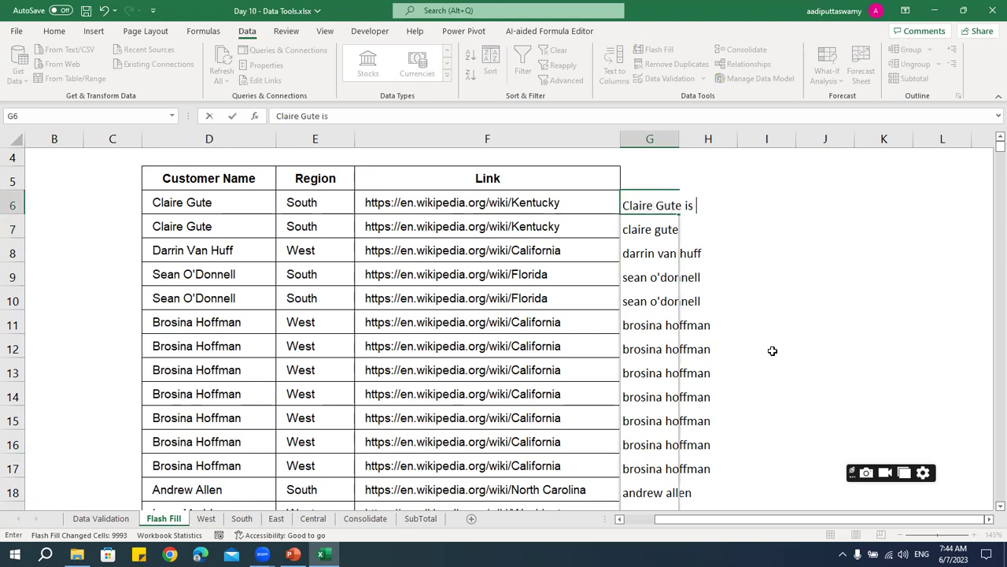
text(from South Region)
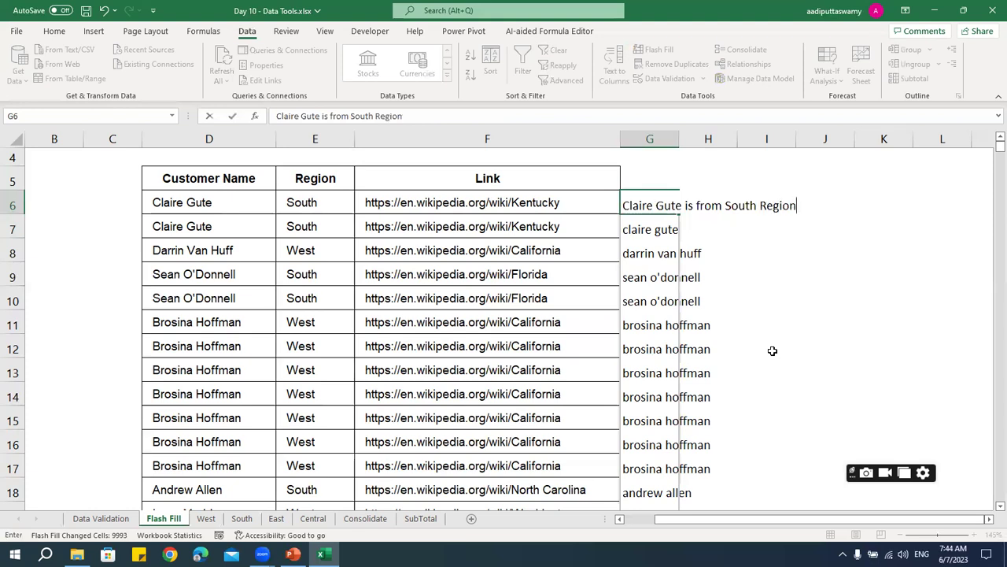
key(Return)
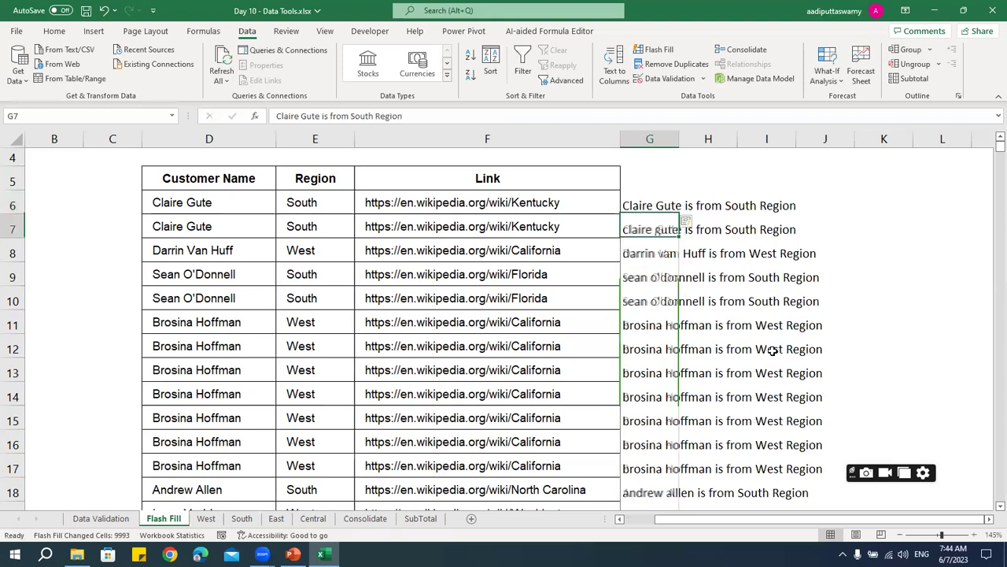
drag(643, 229, 649, 468)
click(649, 349)
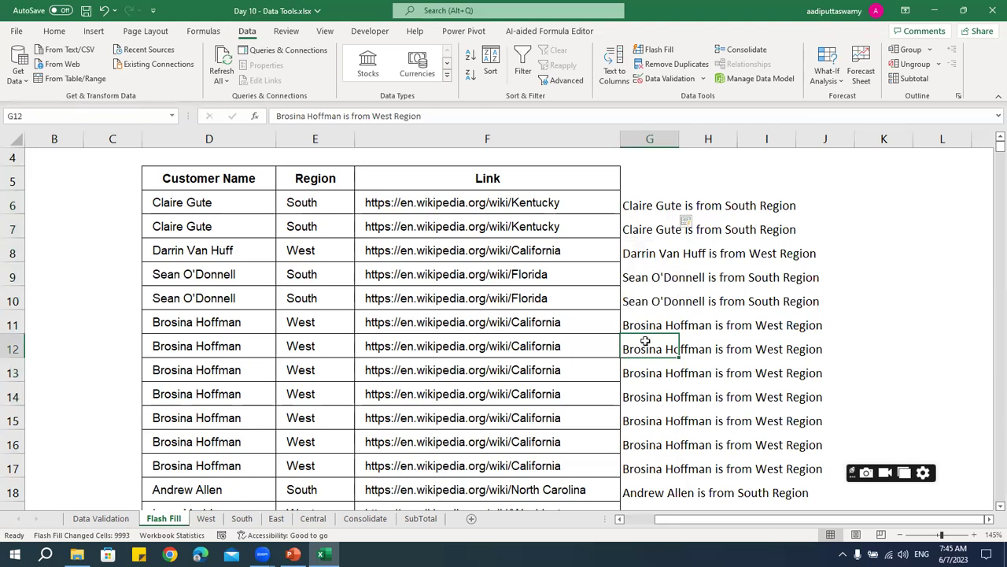
Step: Append ' and from Kentucky city' to G6's sentence so each row gains its state
double_click(553, 202)
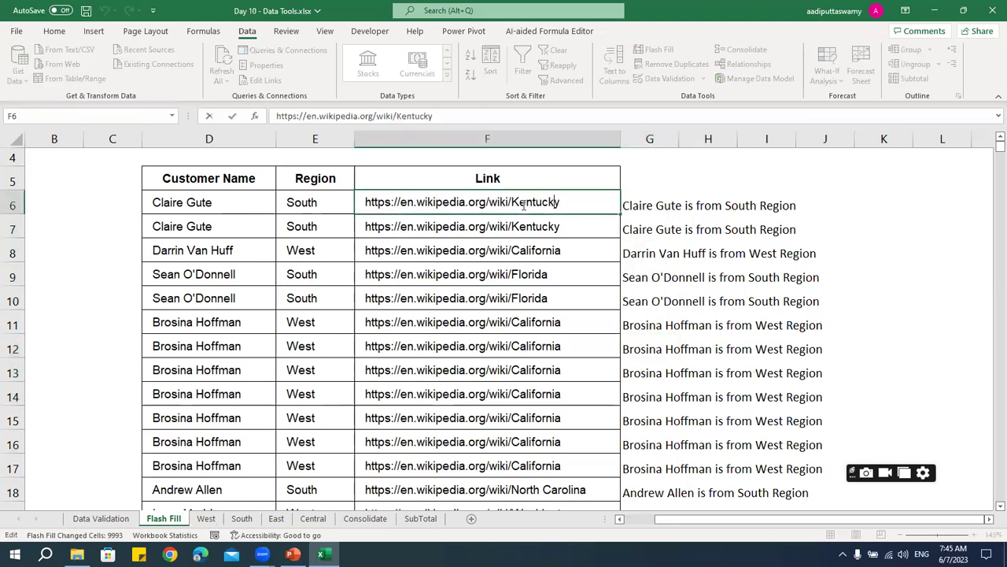
drag(512, 202, 588, 218)
click(654, 210)
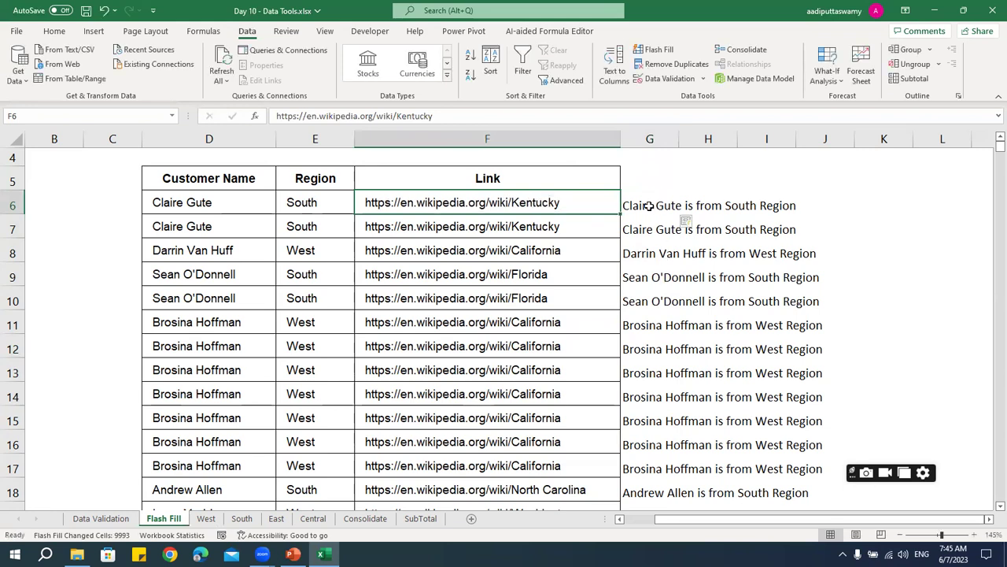
key(F2)
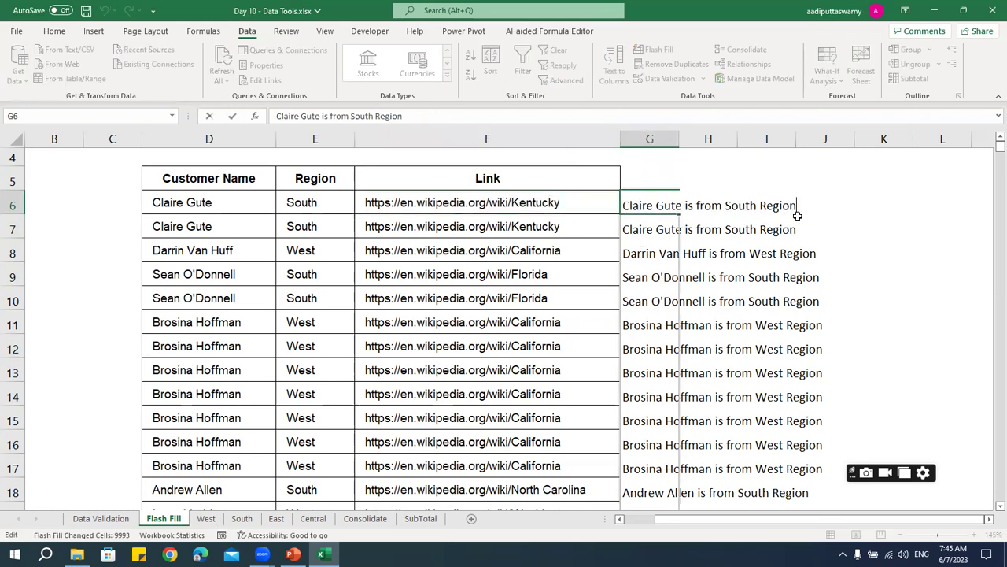
text(and )
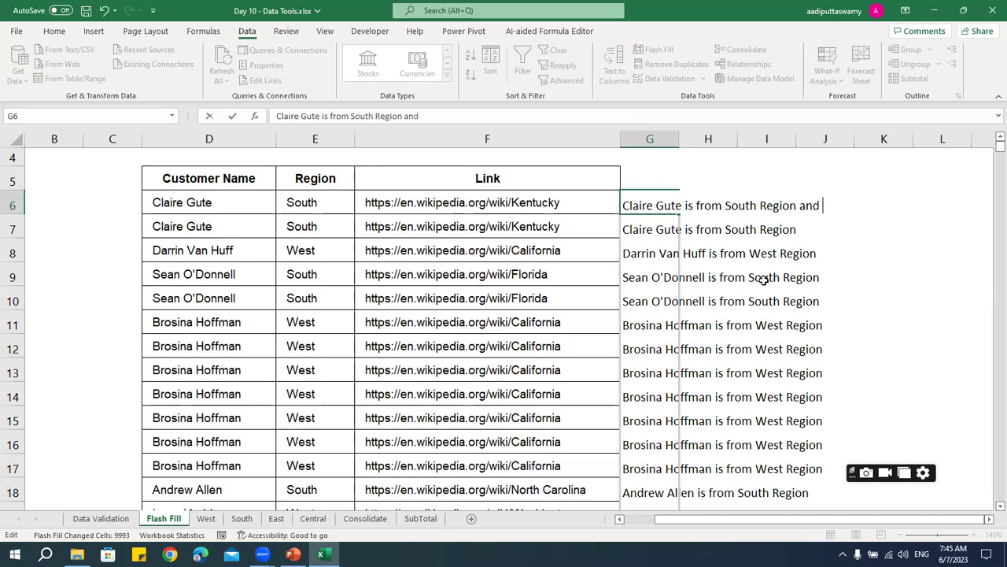
text(from Kentucky)
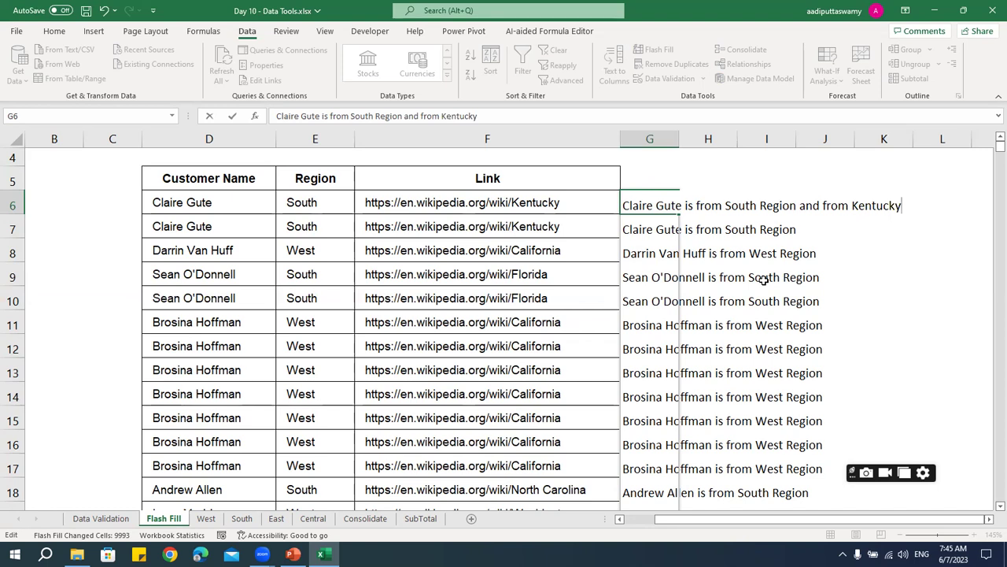
text(ity)
key(Return)
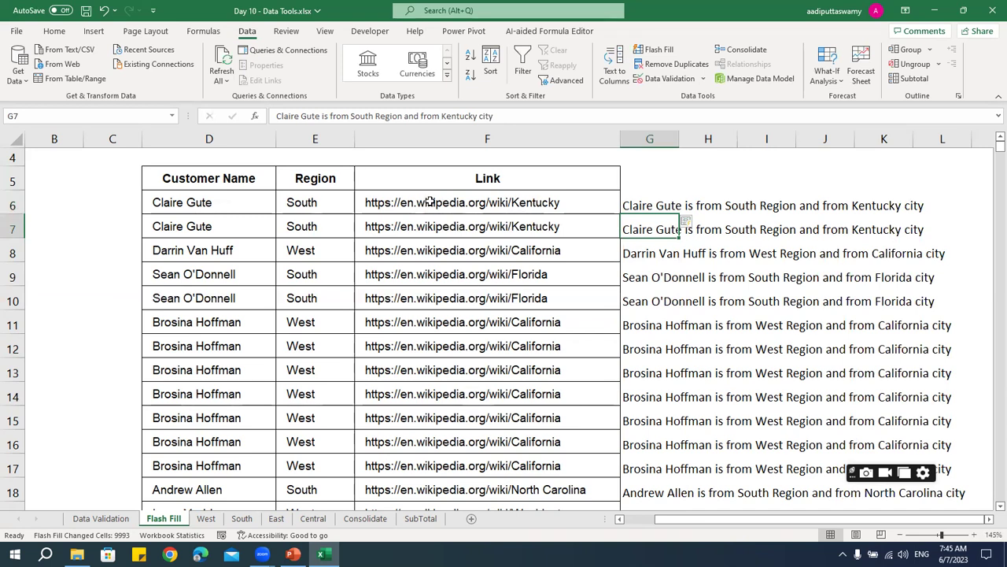
click(623, 210)
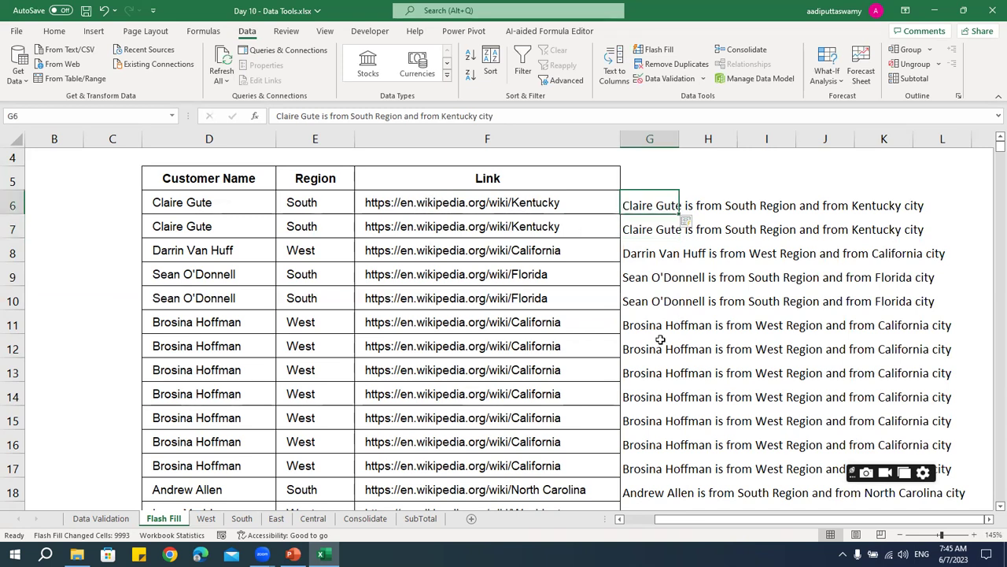
Step: Enter en.wikipedia.org in G6 and flash-fill that domain down column G
text(en.)
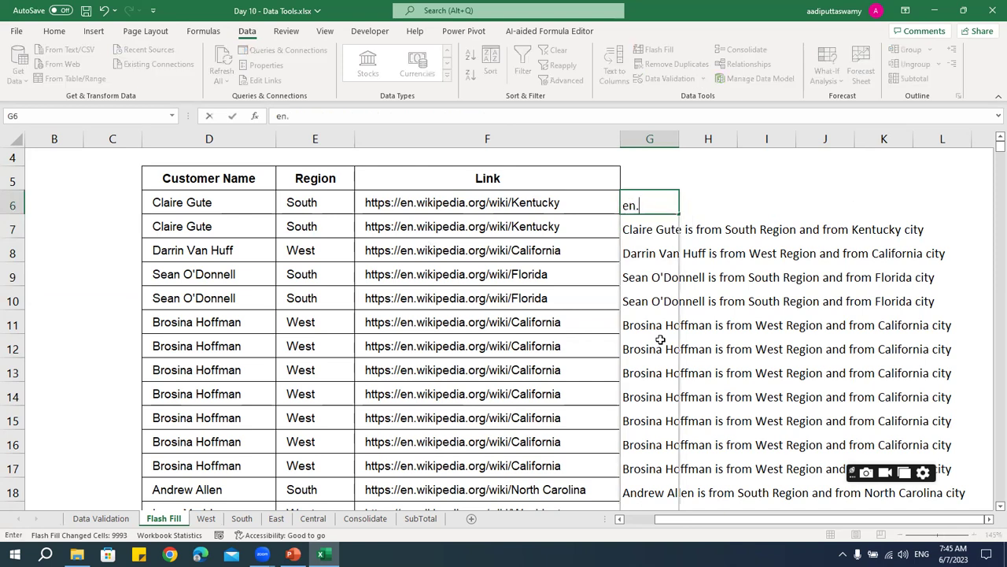
text(wikipedia.org)
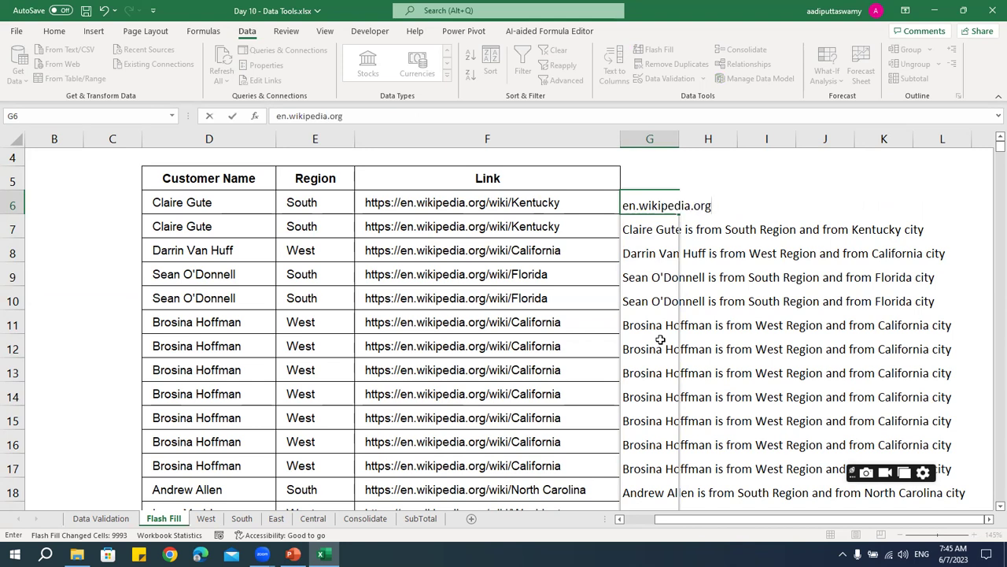
key(Return)
key(ctrl+e)
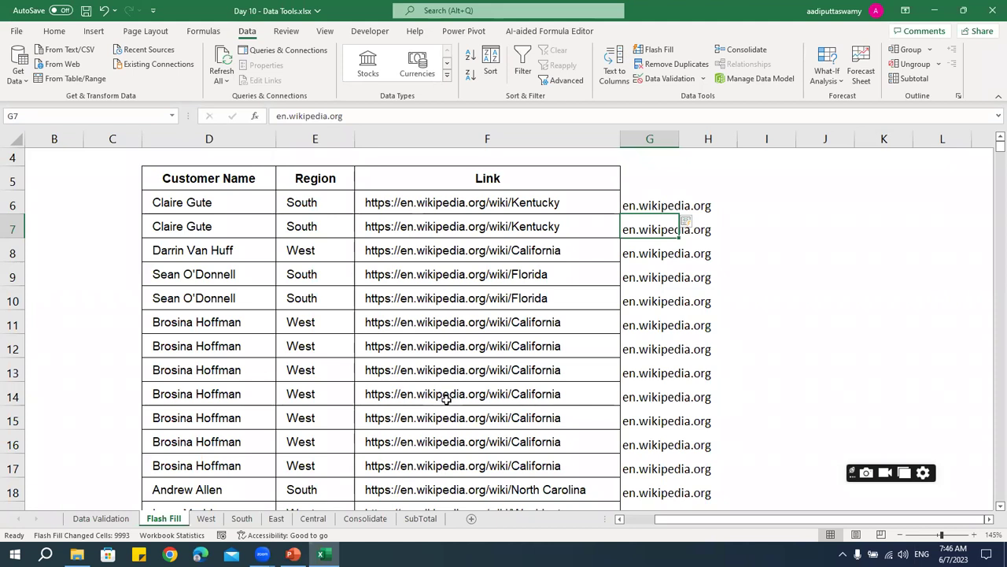
click(661, 209)
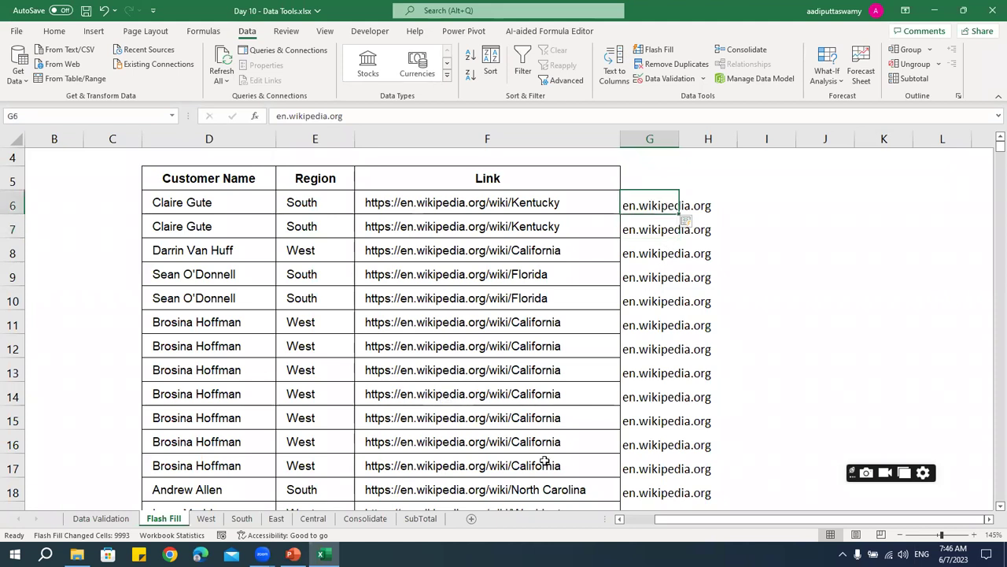
Step: Enter kentucky in G6 so Flash Fill writes each link's lowercase state name down column G
text(kentucky)
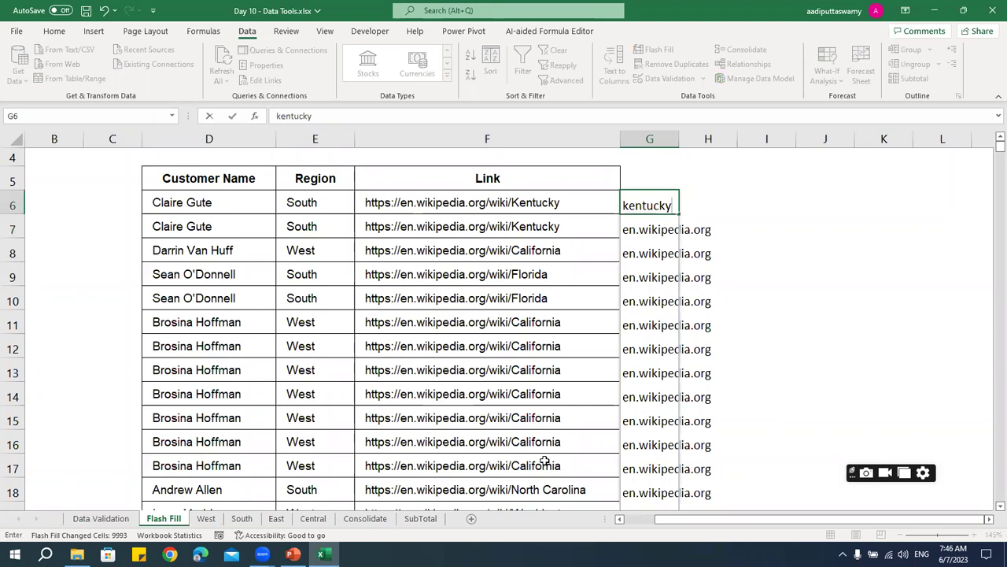
key(Return)
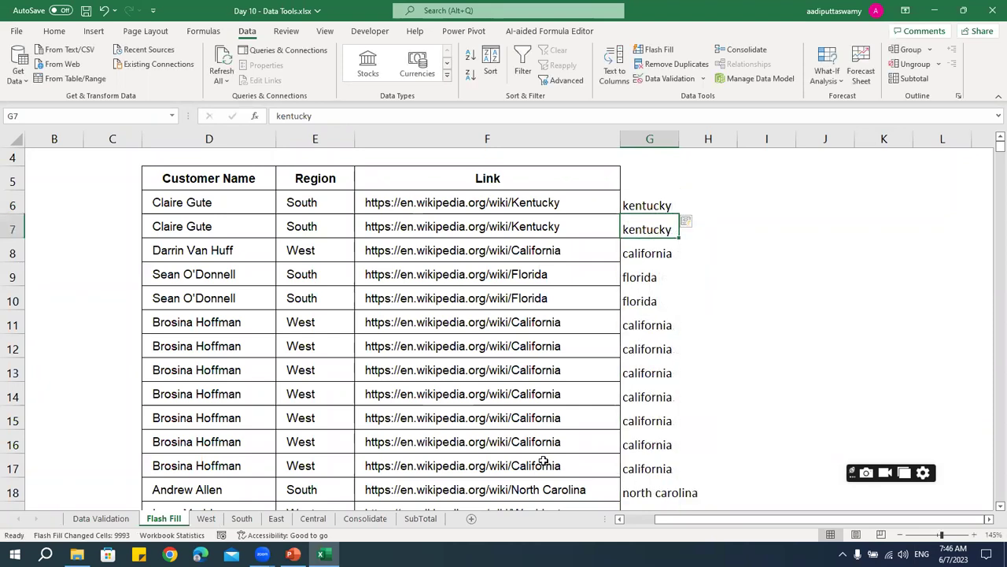
click(653, 202)
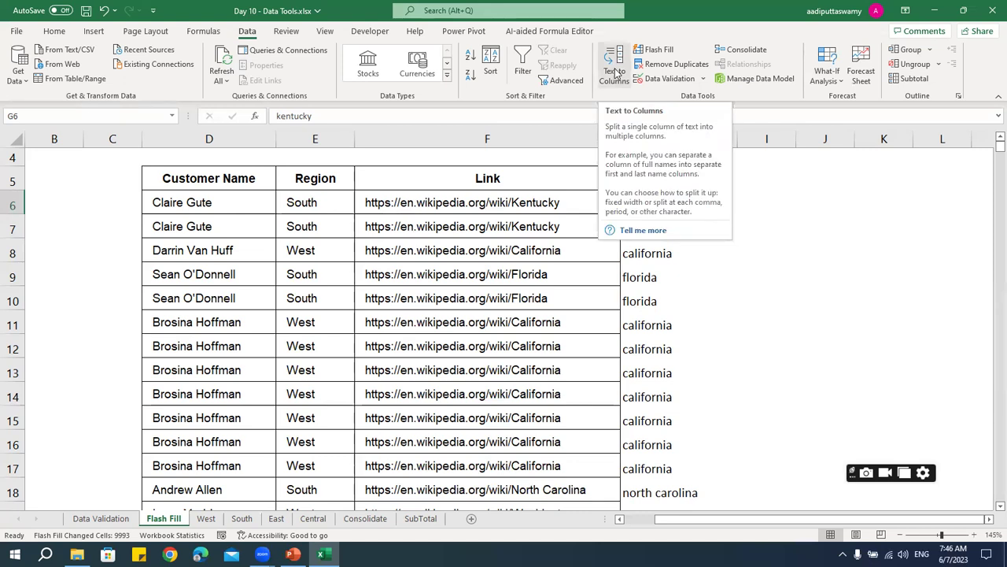
Step: Switch to the PowerPoint deck and highlight the Grouping & Outline topic
click(510, 218)
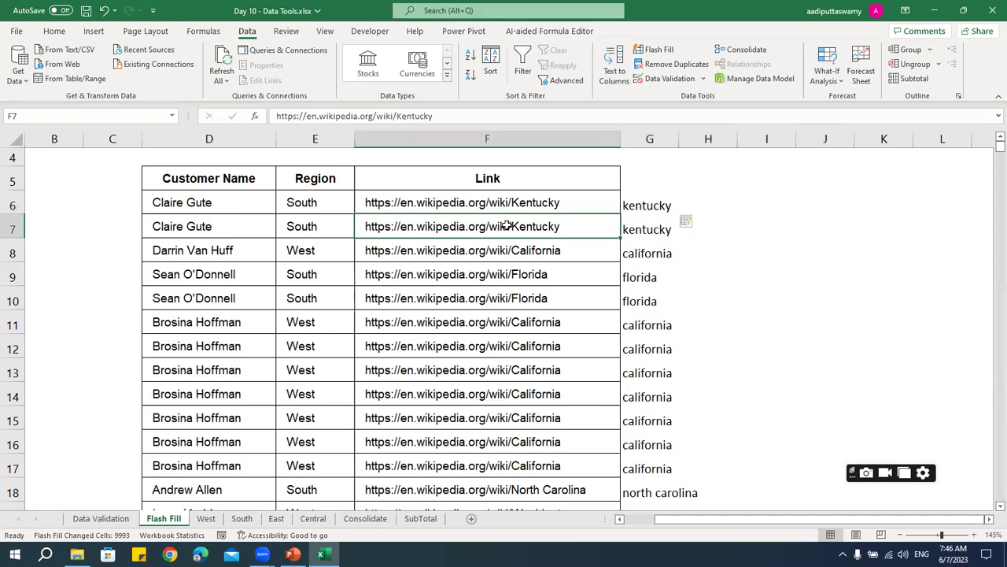
click(292, 554)
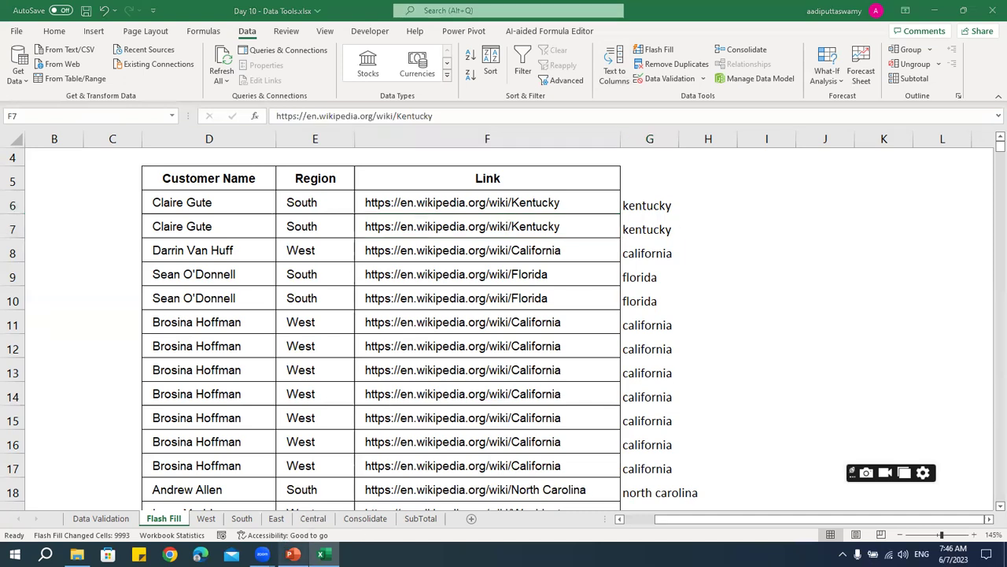
drag(336, 353, 548, 358)
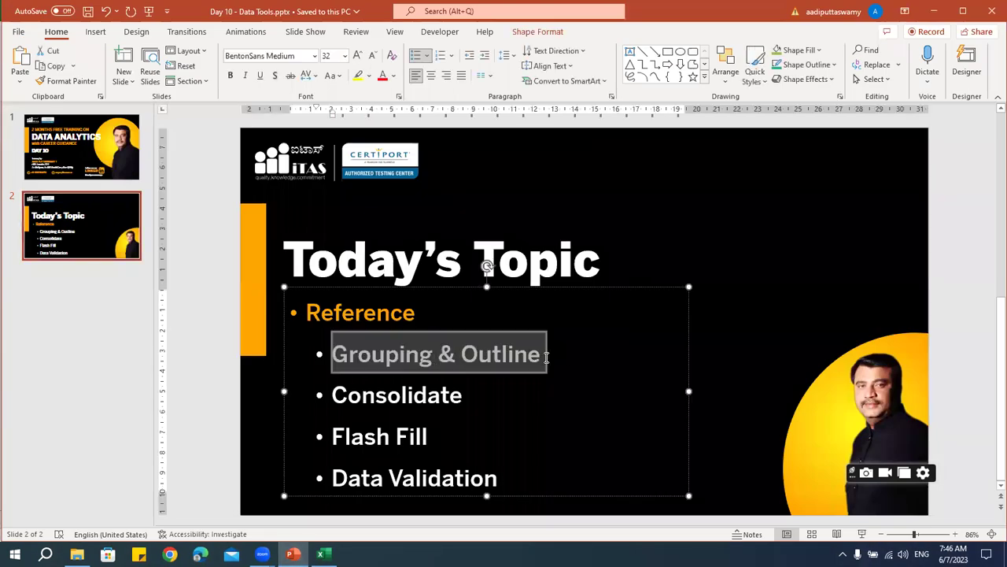
Step: Highlight the Consolidate, Flash Fill and Data Validation topics in turn, then minimize PowerPoint
key(Escape)
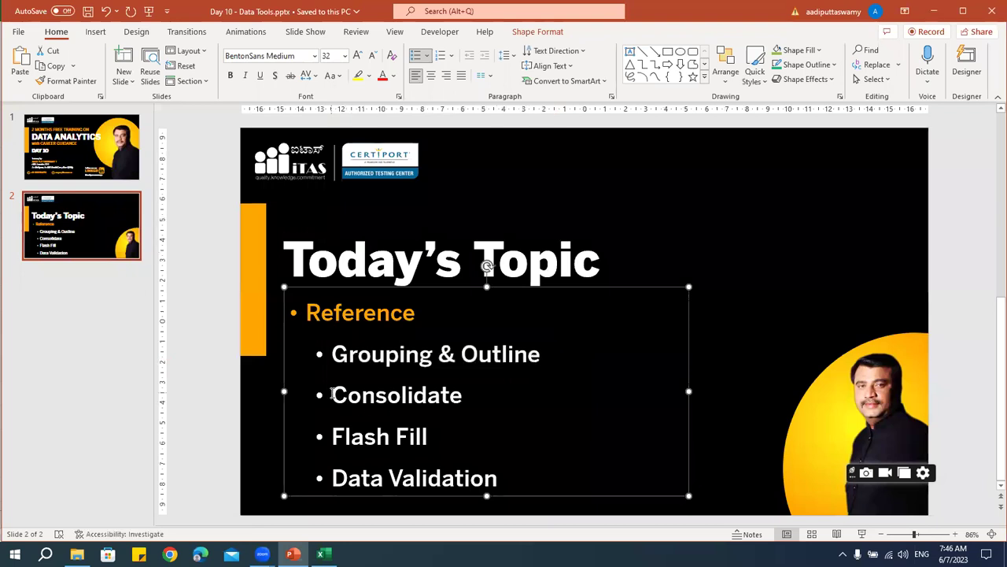
double_click(406, 395)
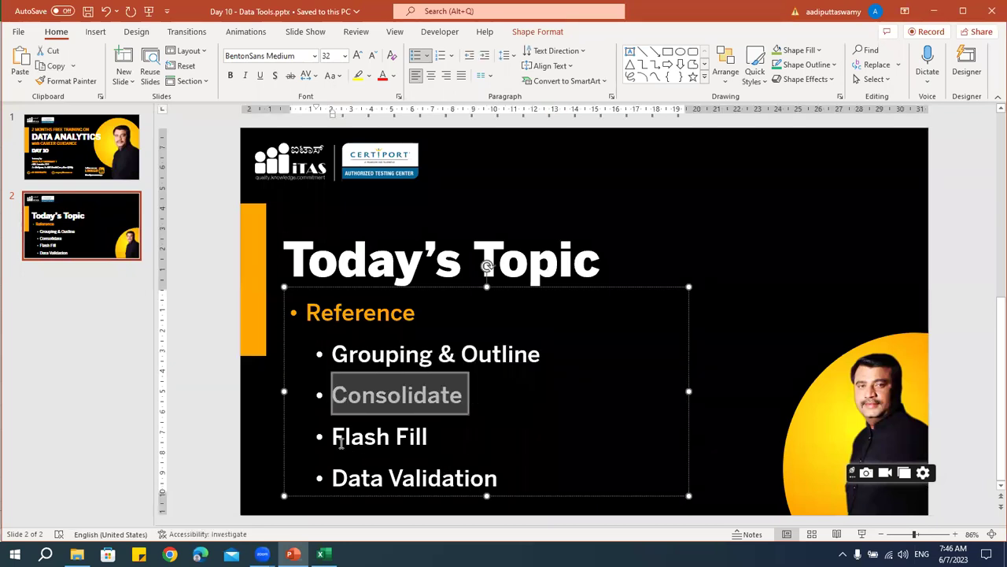
drag(335, 436, 449, 434)
drag(326, 474, 515, 475)
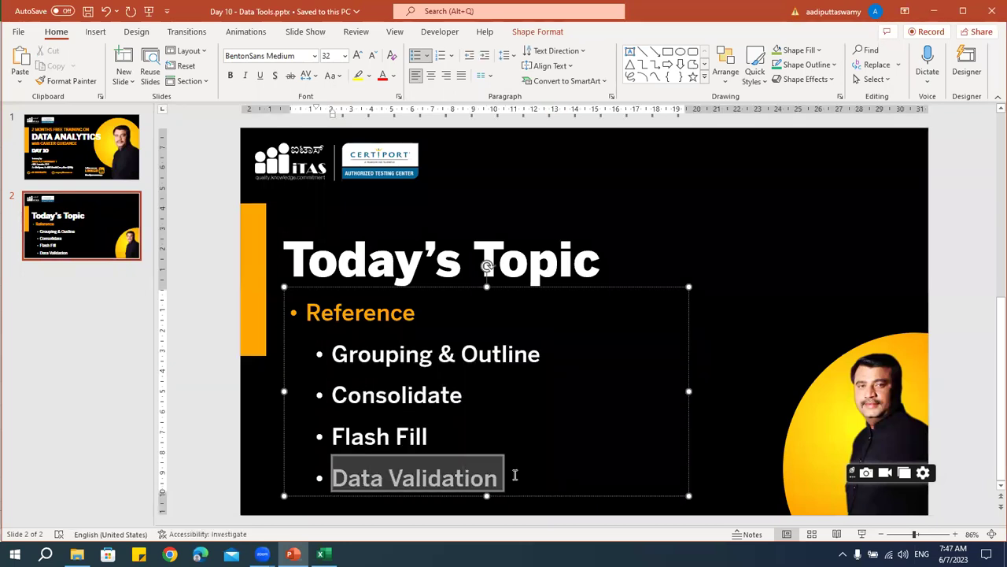
click(195, 329)
click(935, 11)
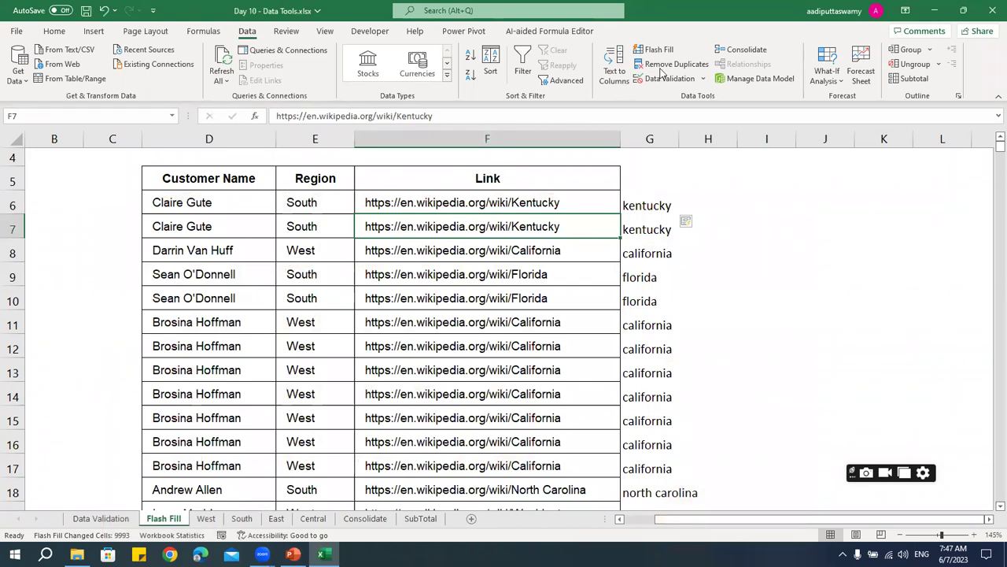
Step: Copy the Customer Name column and paste it at K5 beside the table
click(298, 274)
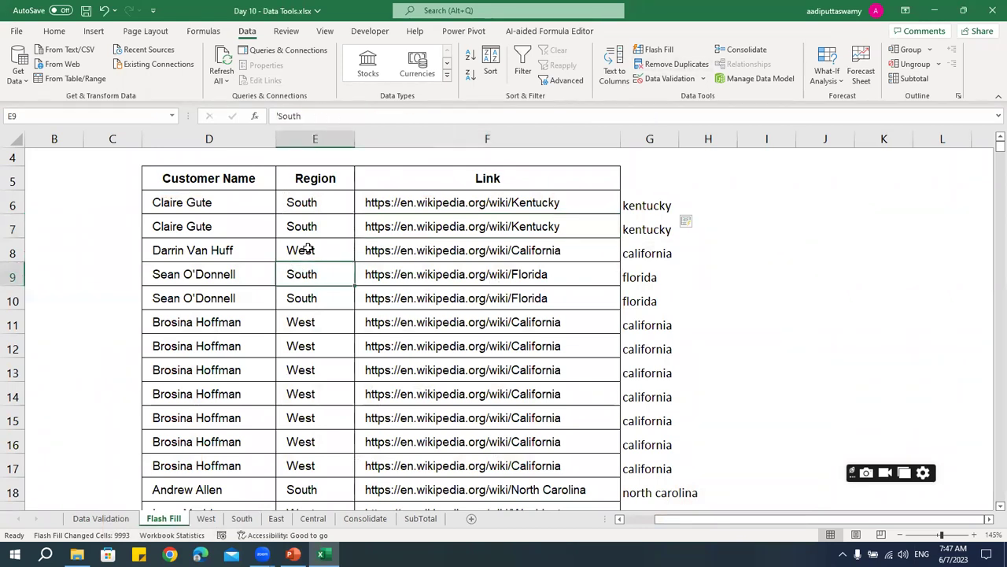
click(254, 178)
key(ctrl+shift+Down)
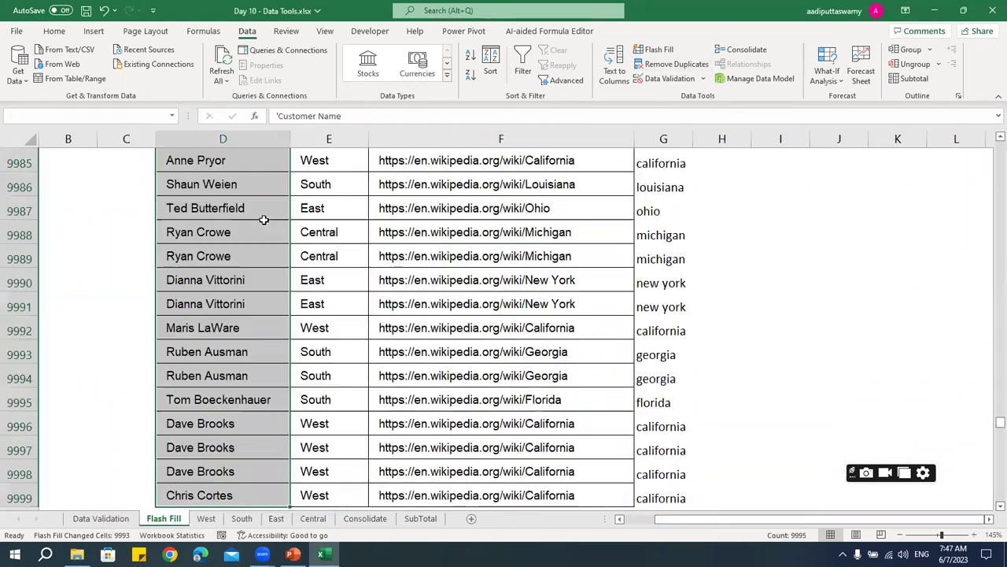
key(ctrl+c)
key(Up)
key(Up)
key(Down)
key(Down)
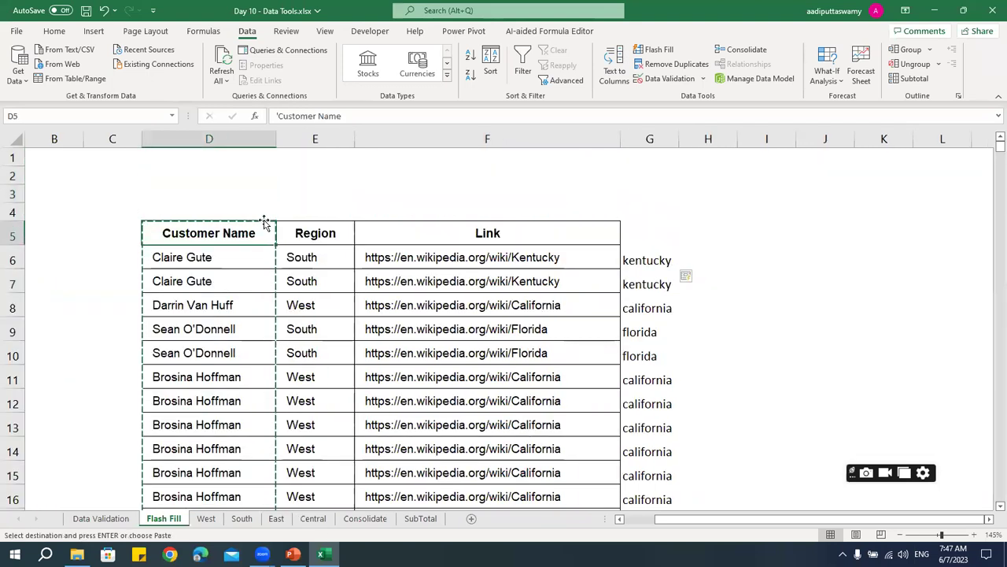
key(Right)
key(Right)
key(Right)
key(Right)
key(Right)
key(Right)
key(Right)
key(Right)
key(Right)
key(Right)
key(Right)
key(Right)
key(Right)
key(Left)
key(Left)
key(Left)
key(Left)
key(Left)
key(Left)
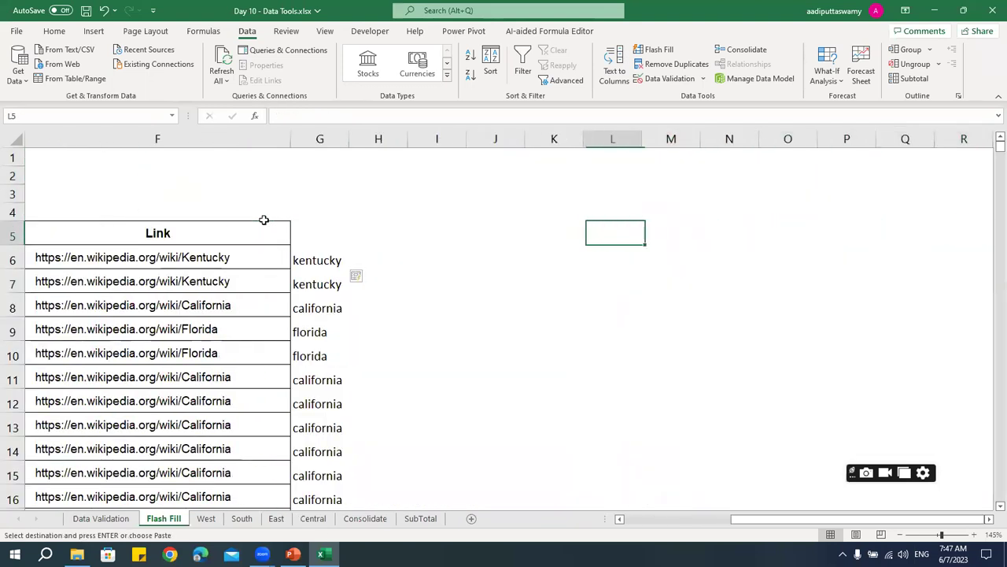
key(Left)
key(ctrl+v)
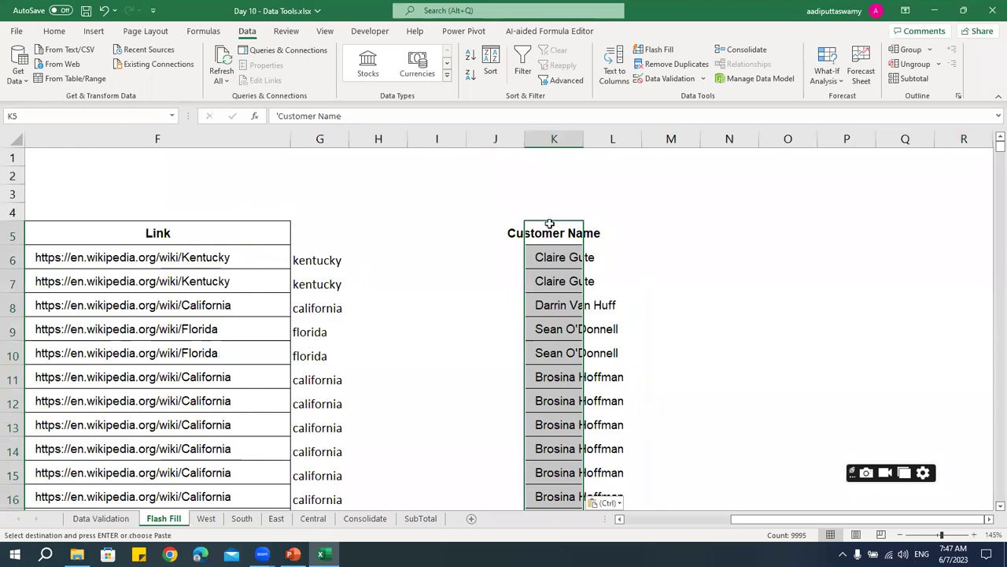
Step: Remove duplicates from the pasted Customer Name list in column K
click(673, 64)
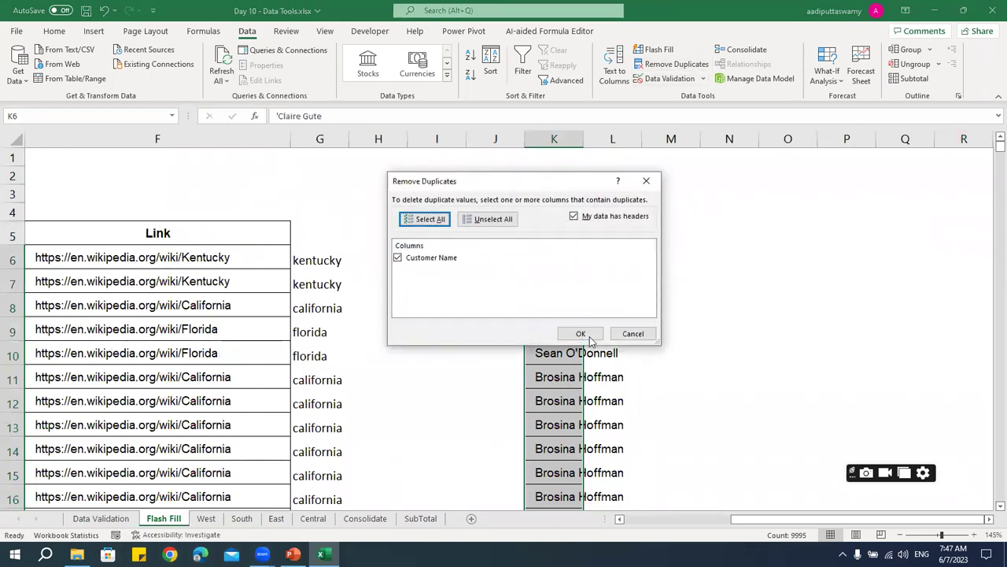
click(581, 333)
click(525, 315)
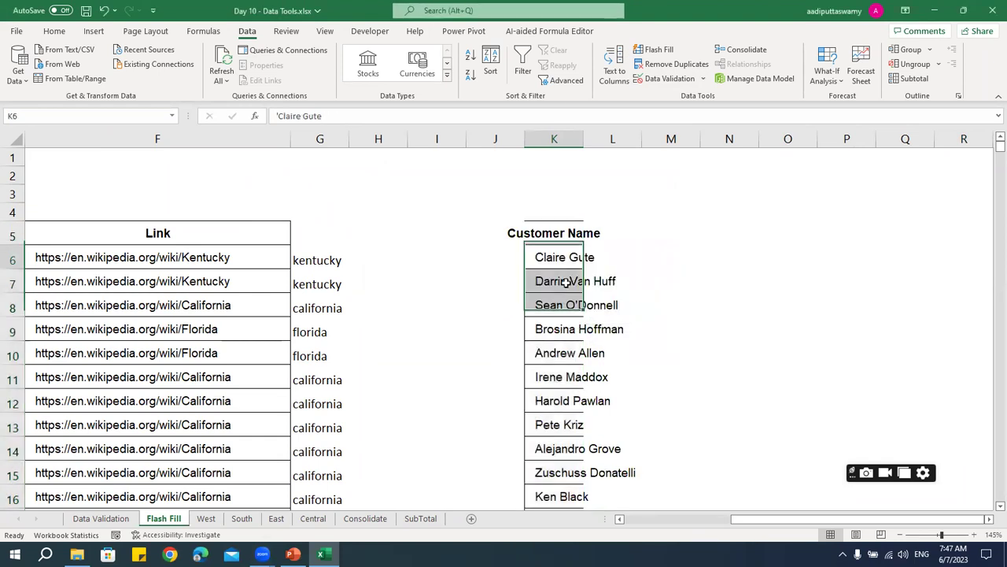
scroll(575, 376, down, 6)
scroll(575, 376, up, 7)
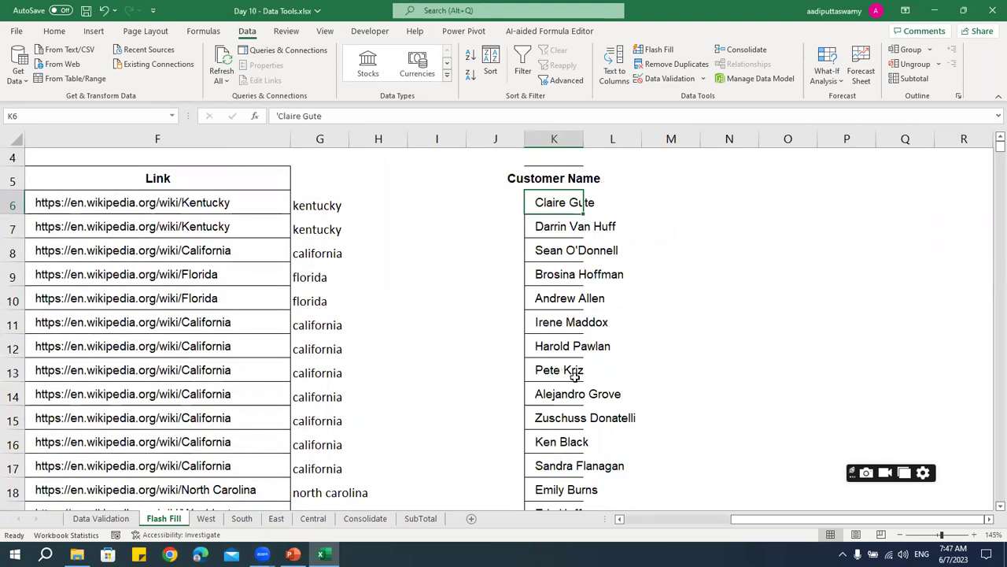
scroll(575, 376, up, 1)
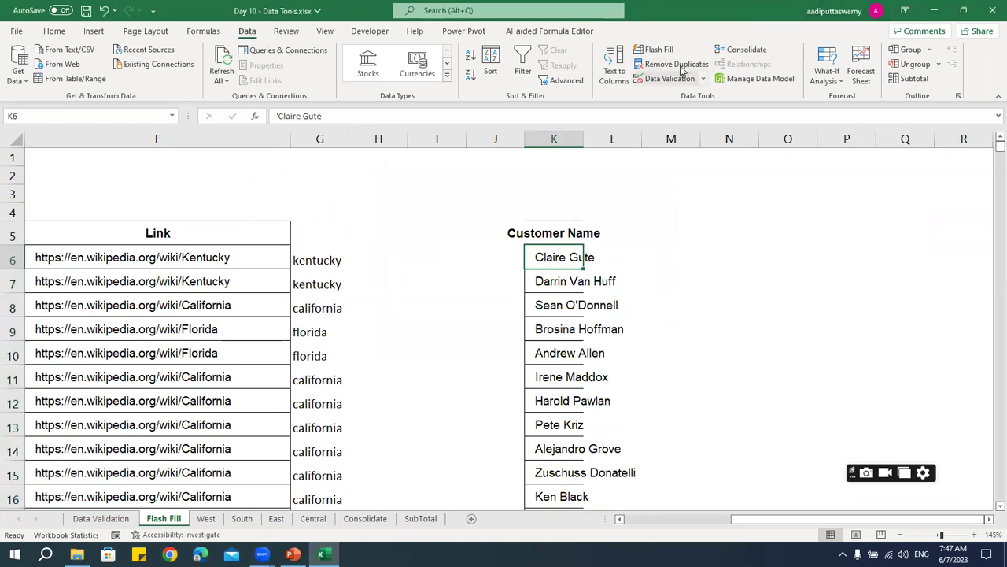
click(156, 234)
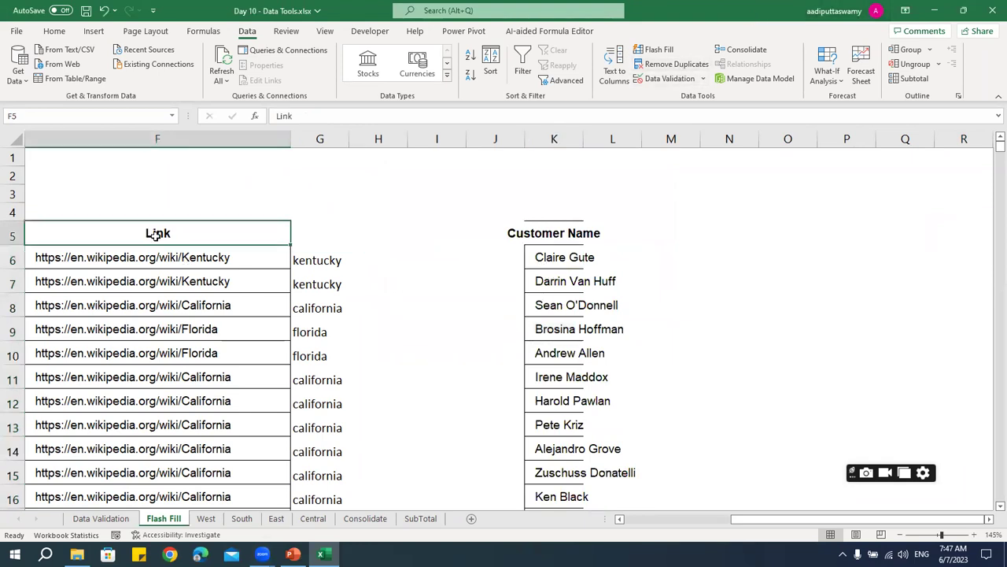
Step: Copy the Region column and paste it starting at N5
scroll(156, 234, left, 3)
key(Left)
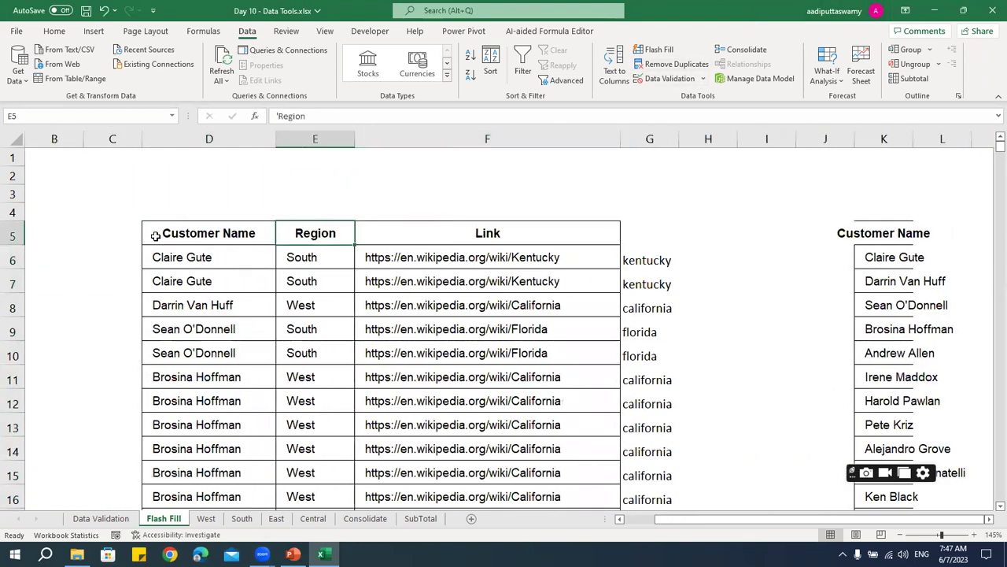
key(ctrl+shift+Down)
key(ctrl+c)
key(ctrl+Up)
key(Down)
key(Down)
key(Down)
key(Down)
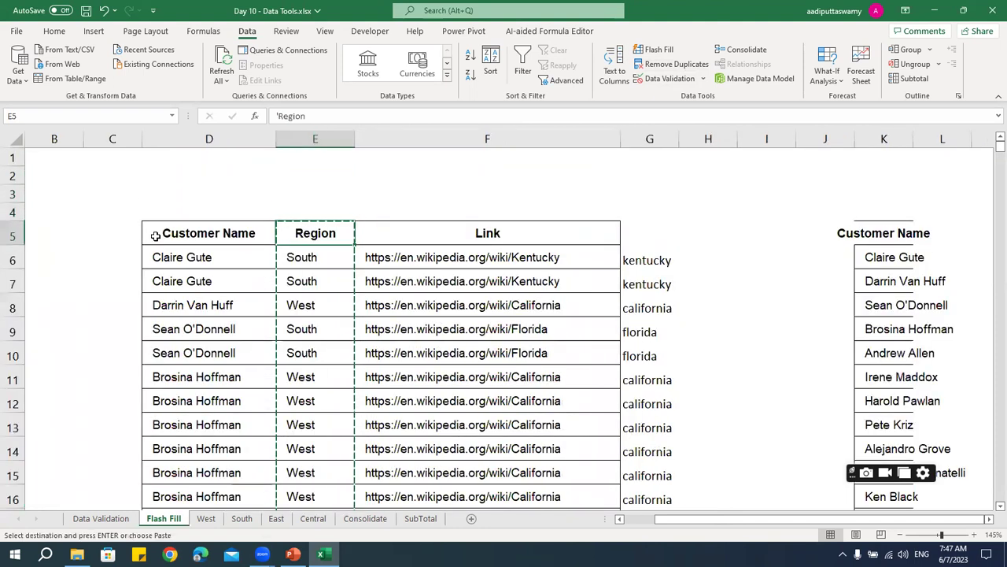
key(Right)
key(Right)
key(Right)
key(Right)
key(Right)
key(Right)
key(Right)
key(Right)
key(Right)
key(Right)
key(Right)
key(Right)
key(Right)
key(Left)
key(Left)
key(Left)
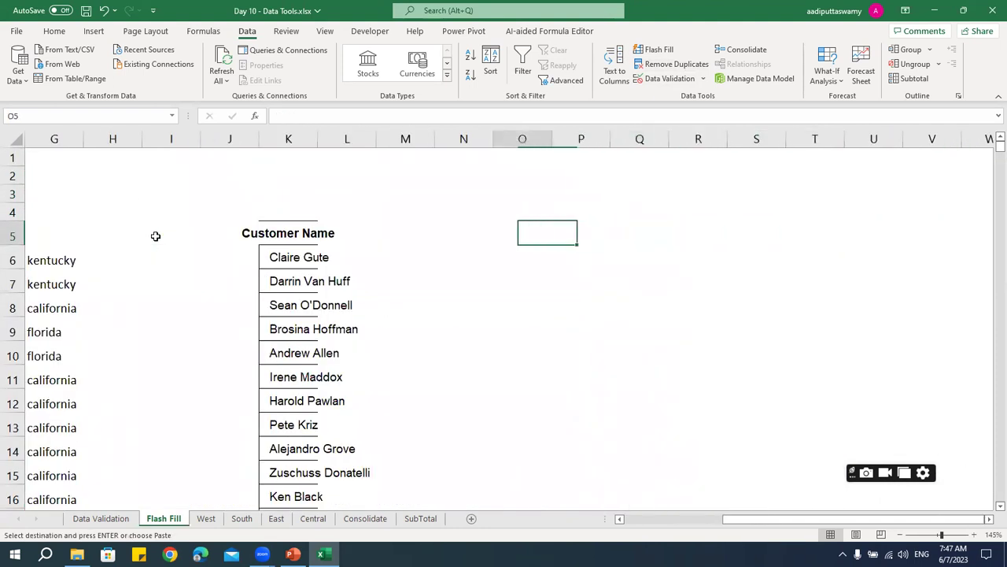
key(Left)
key(ctrl+v)
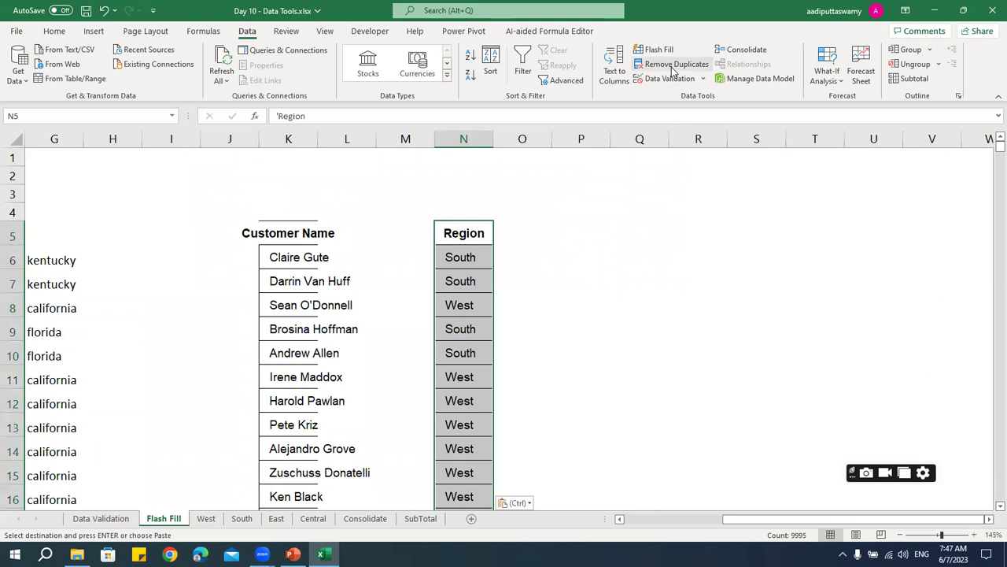
Step: Remove duplicates from the pasted regions, leaving South, West, Central and East
click(673, 64)
click(569, 334)
key(Return)
click(581, 323)
drag(460, 257, 464, 329)
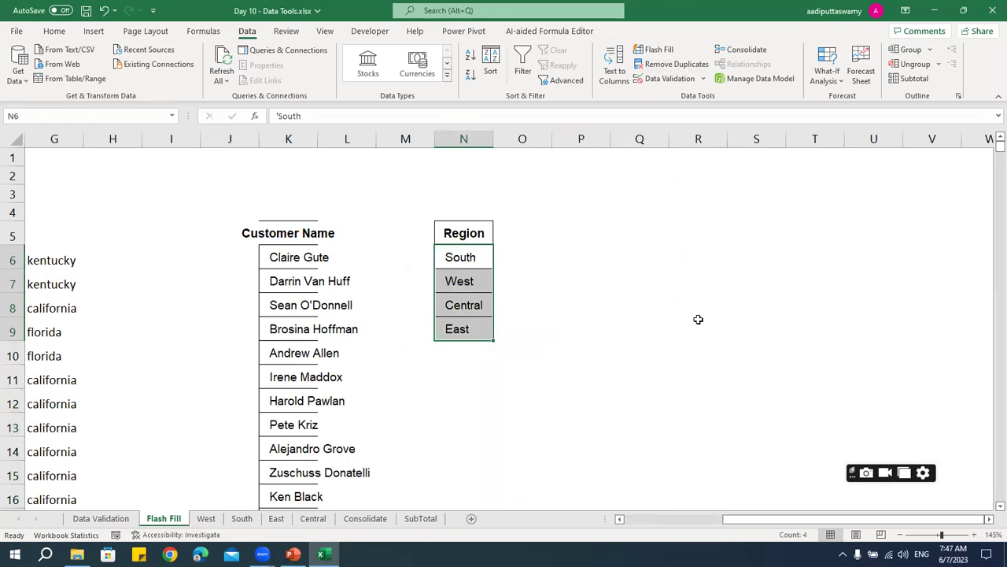
click(641, 300)
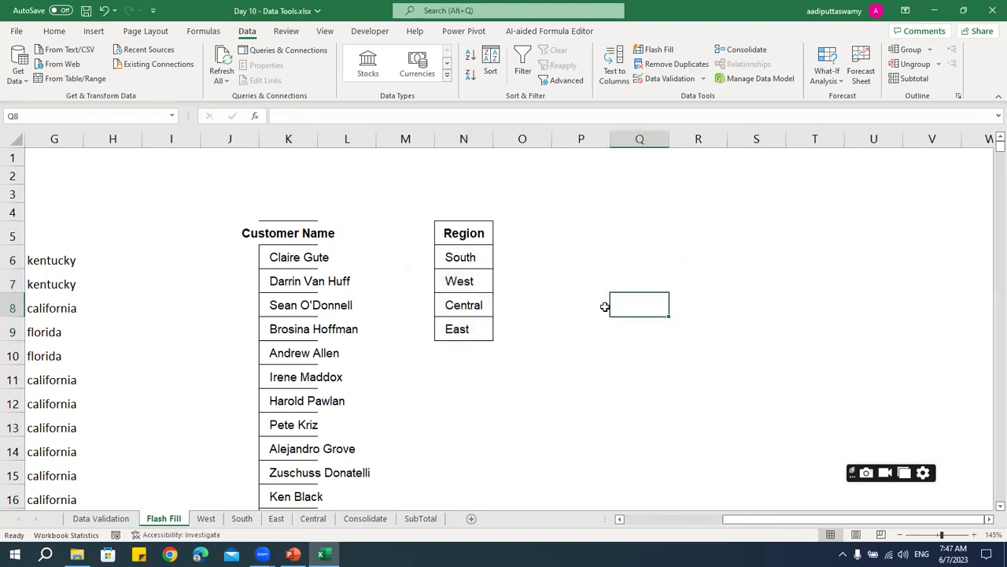
click(526, 266)
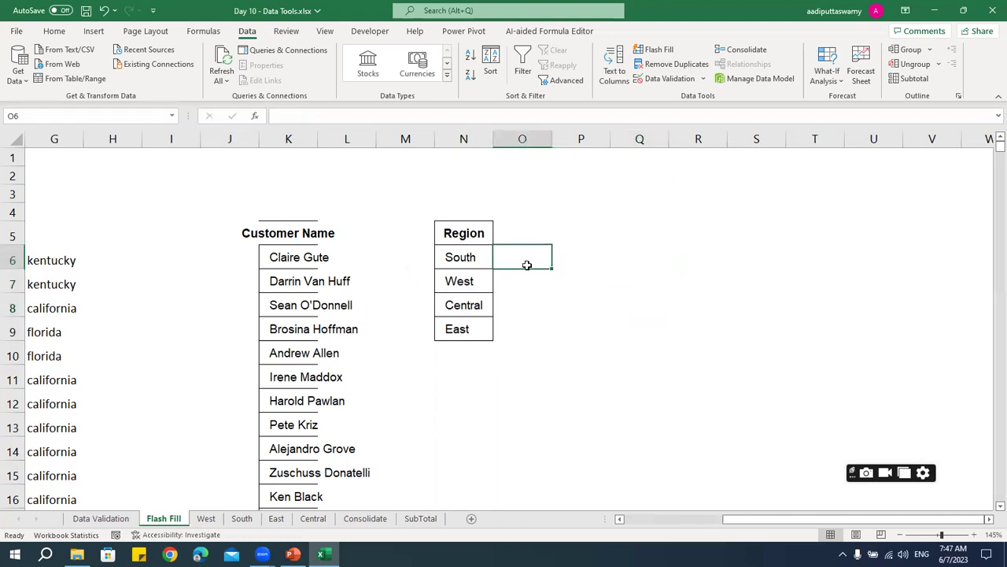
click(293, 554)
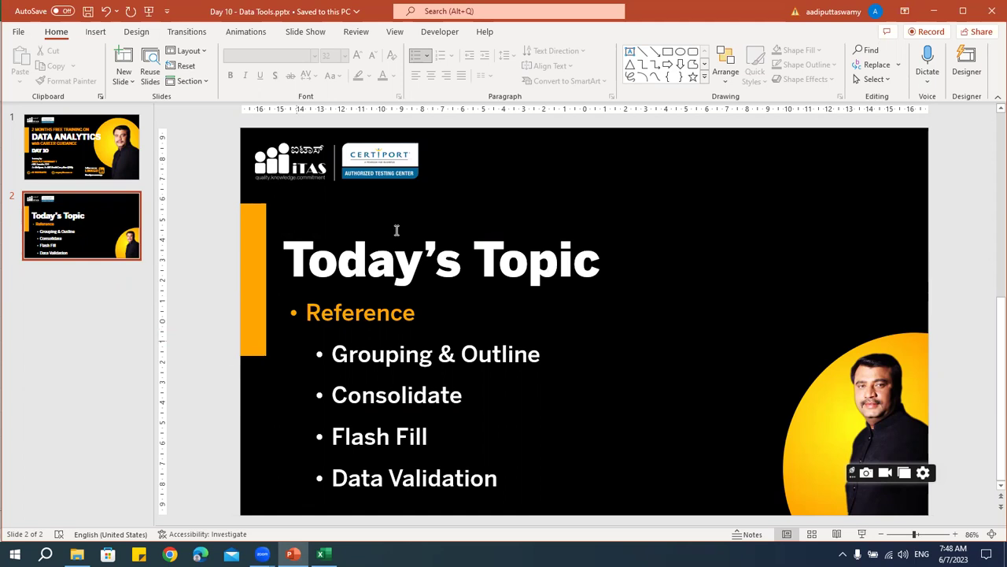
click(934, 11)
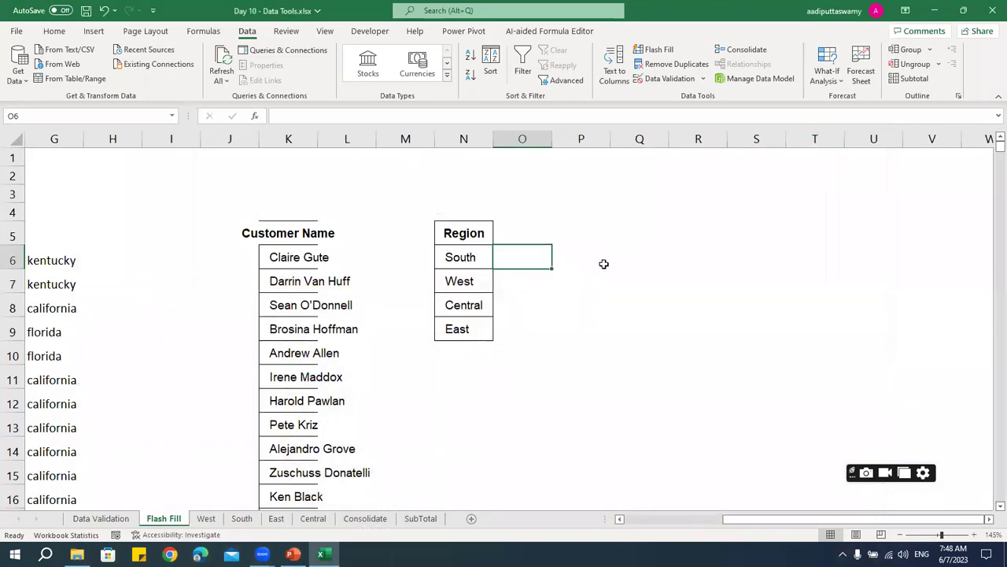
click(603, 263)
click(466, 239)
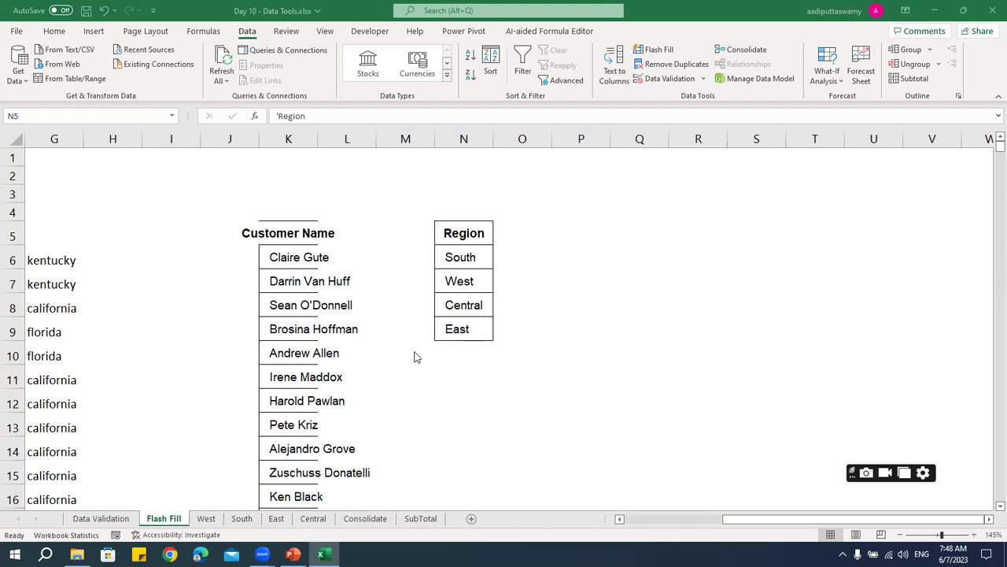
Step: Open the West sheet and select its Region and Category columns and the Category-to-Profit range
click(207, 518)
click(154, 299)
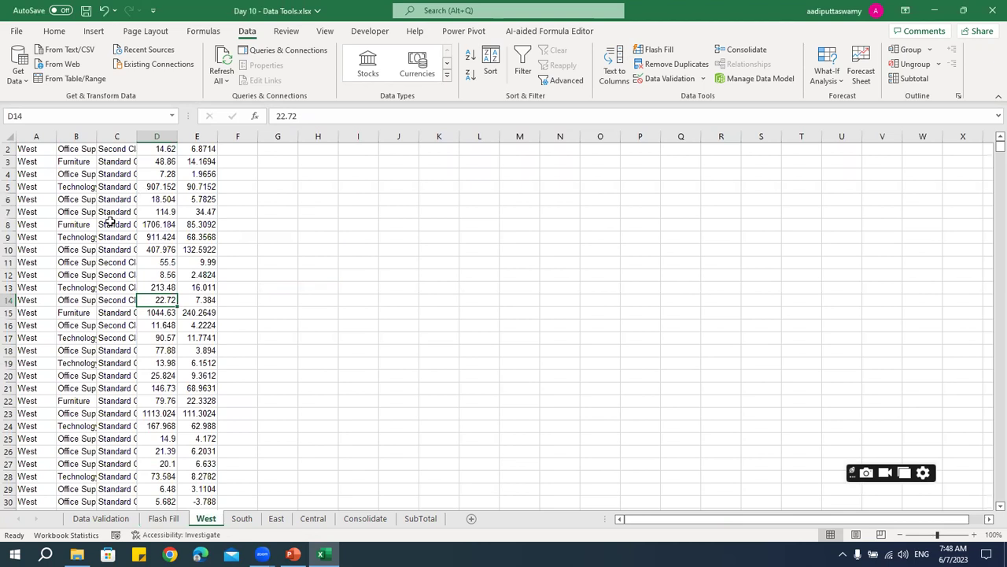
scroll(110, 222, up, 1)
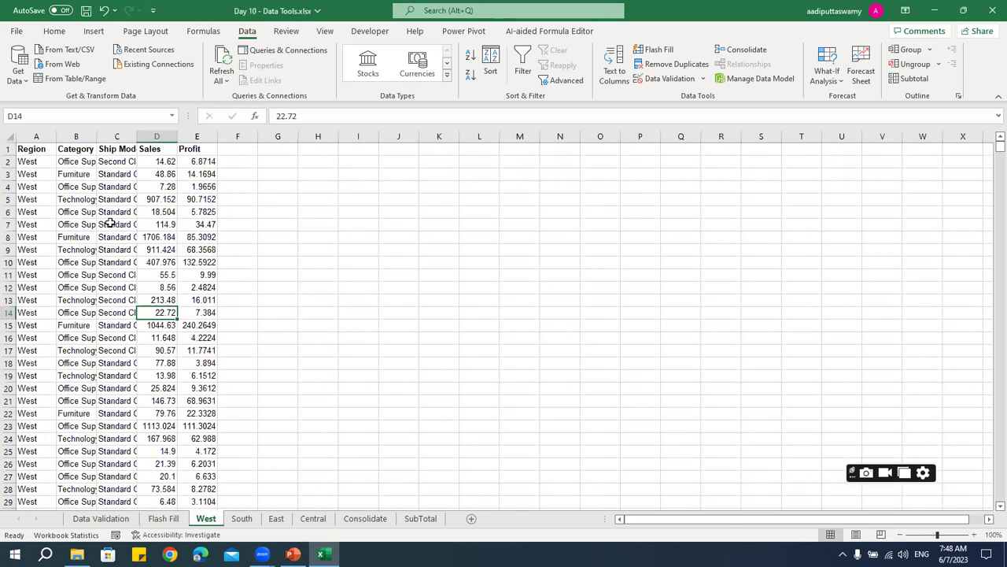
click(86, 149)
key(ctrl+shift+Down)
click(37, 149)
key(ctrl+shift+Down)
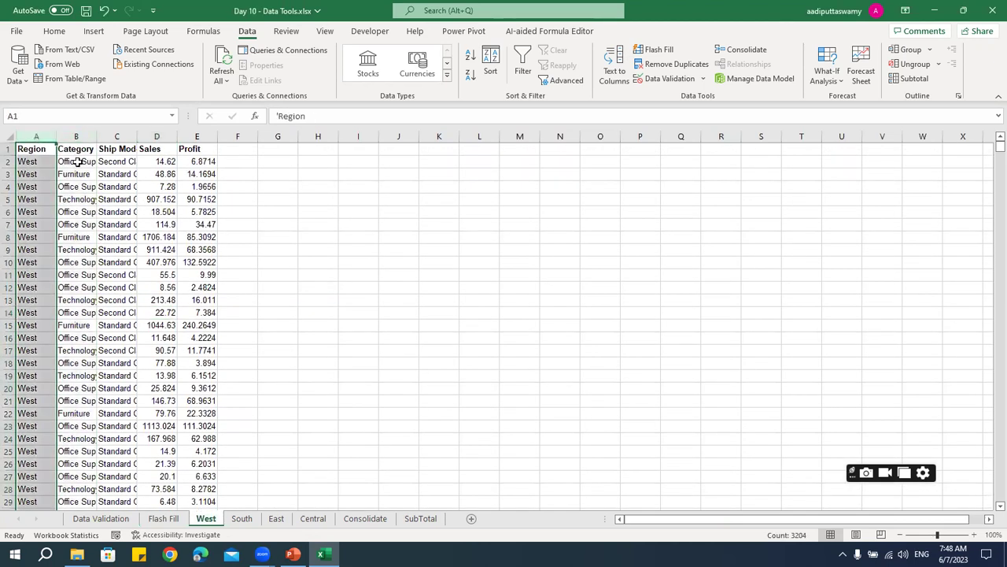
drag(76, 148, 192, 368)
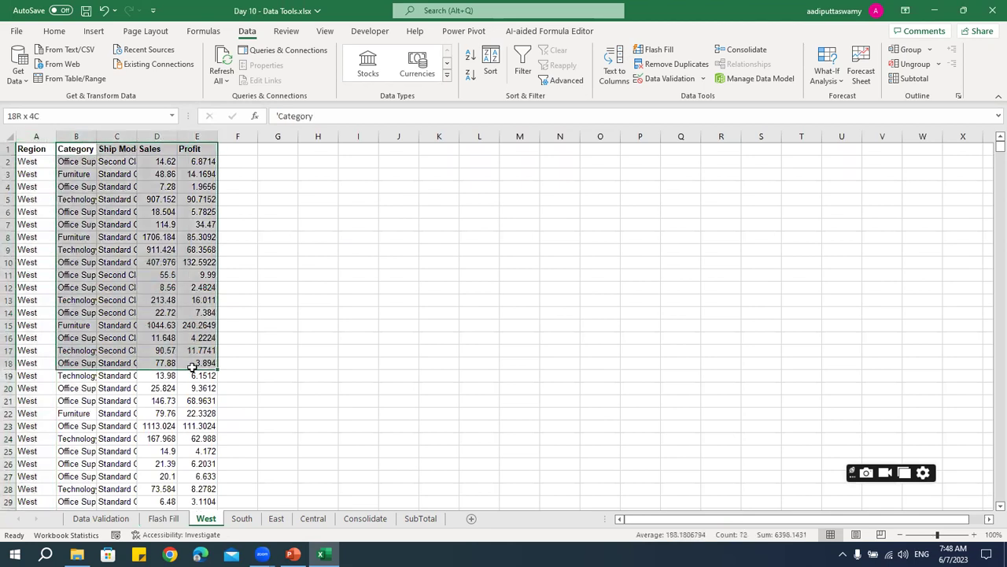
drag(73, 150, 195, 413)
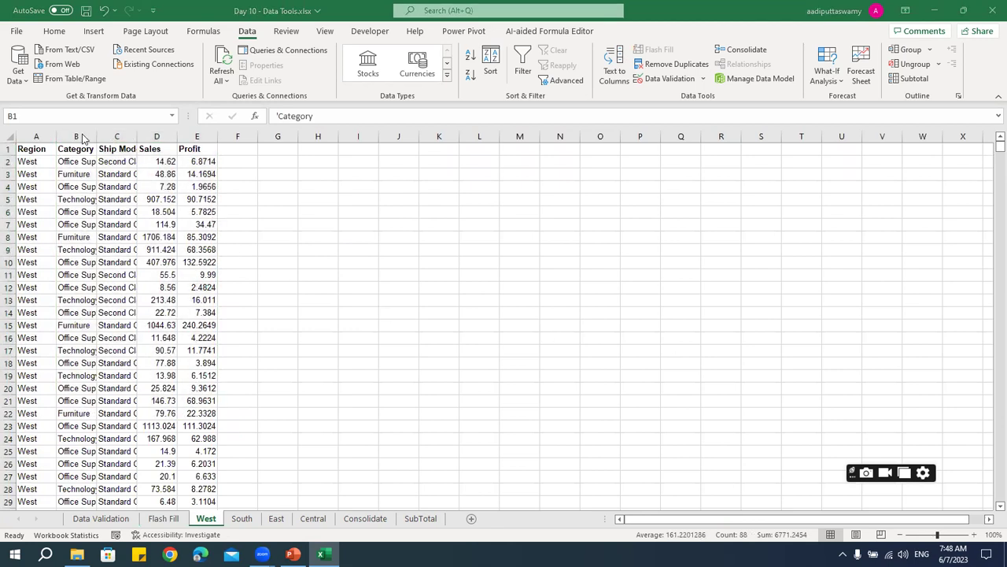
click(109, 216)
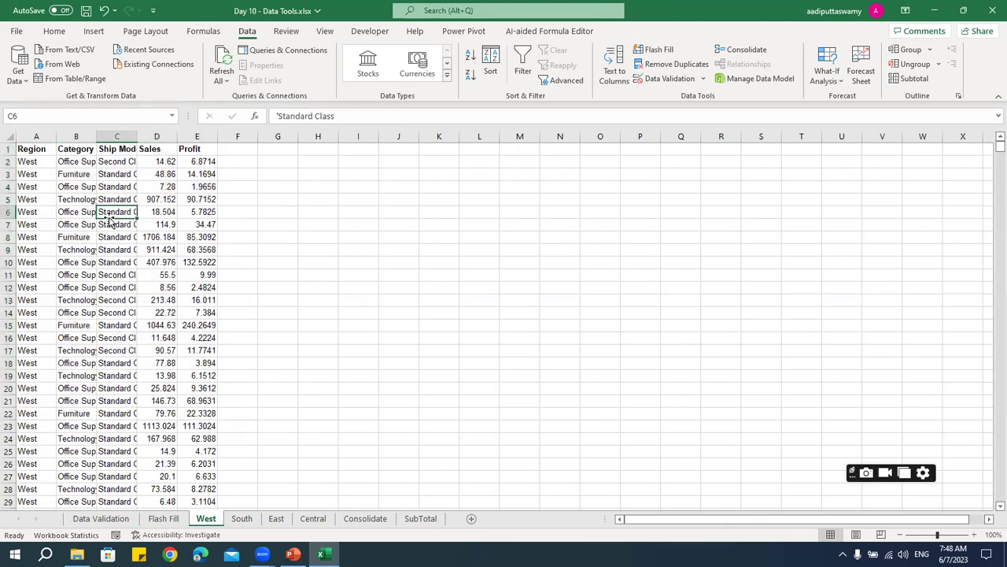
click(79, 136)
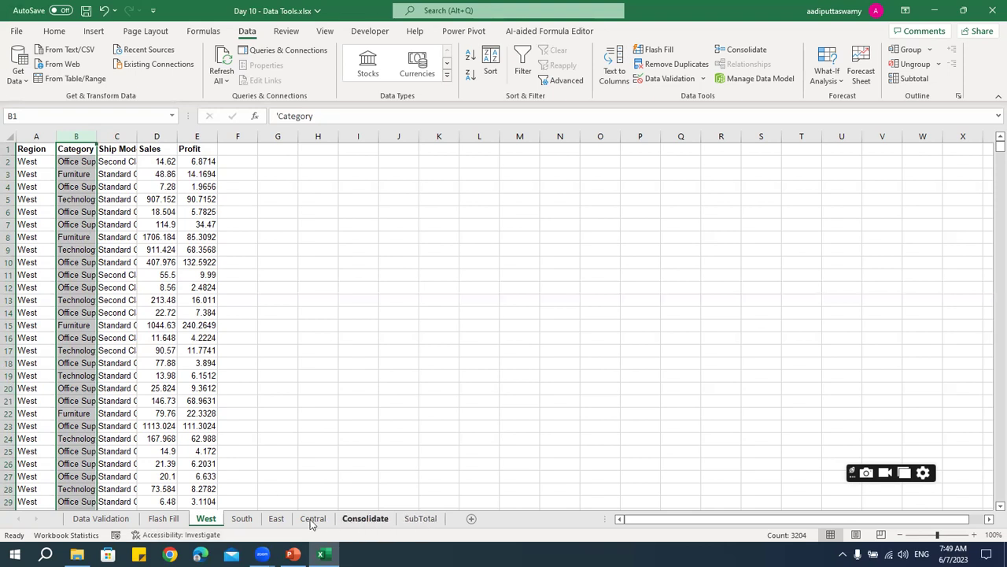
Step: Return to the Flash Fill sheet and select the state names in G6:G15
click(161, 519)
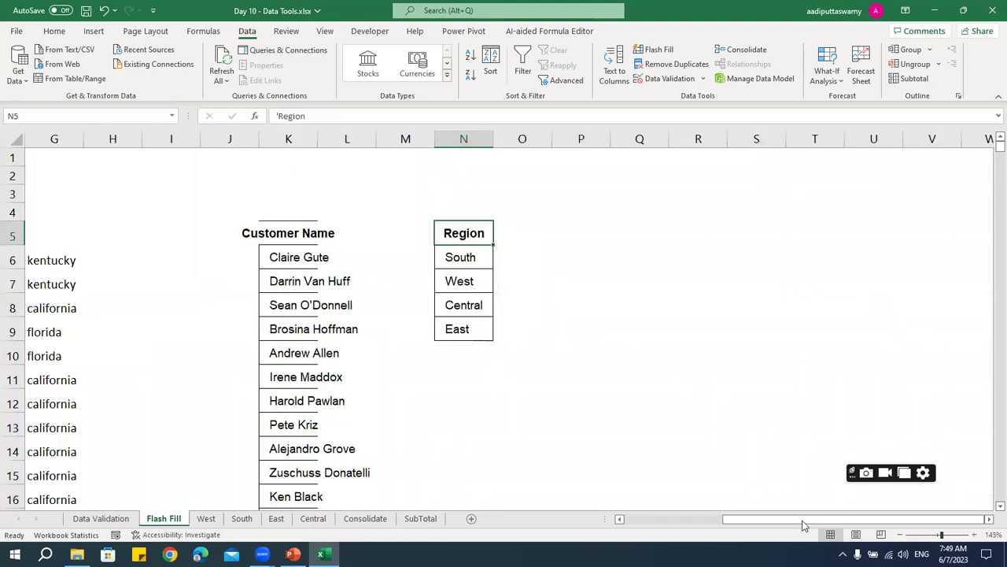
click(673, 519)
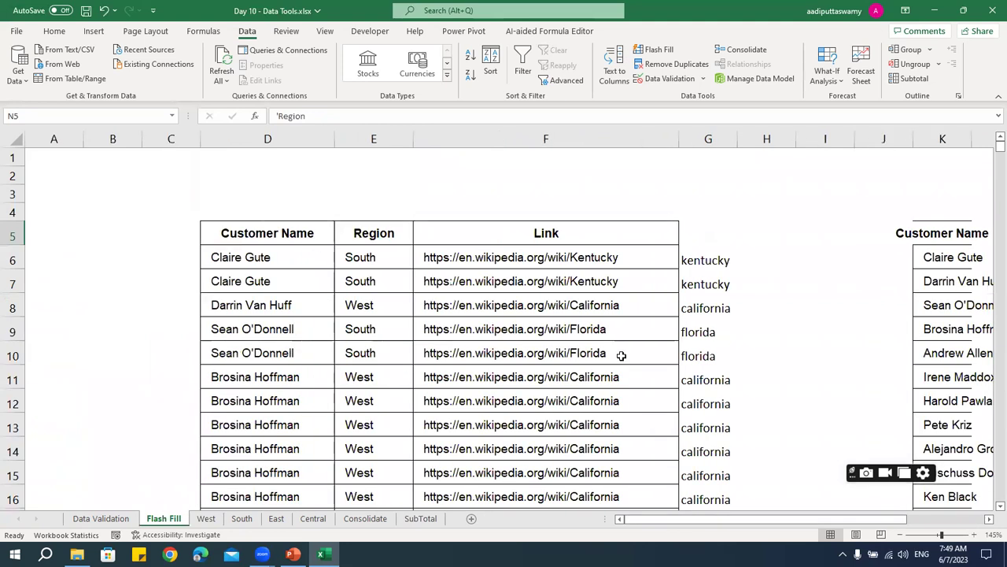
click(711, 258)
drag(712, 258, 712, 472)
click(712, 259)
Step: Enter kentucky in I6, try Flash Fill, and dismiss the no-pattern message
click(798, 260)
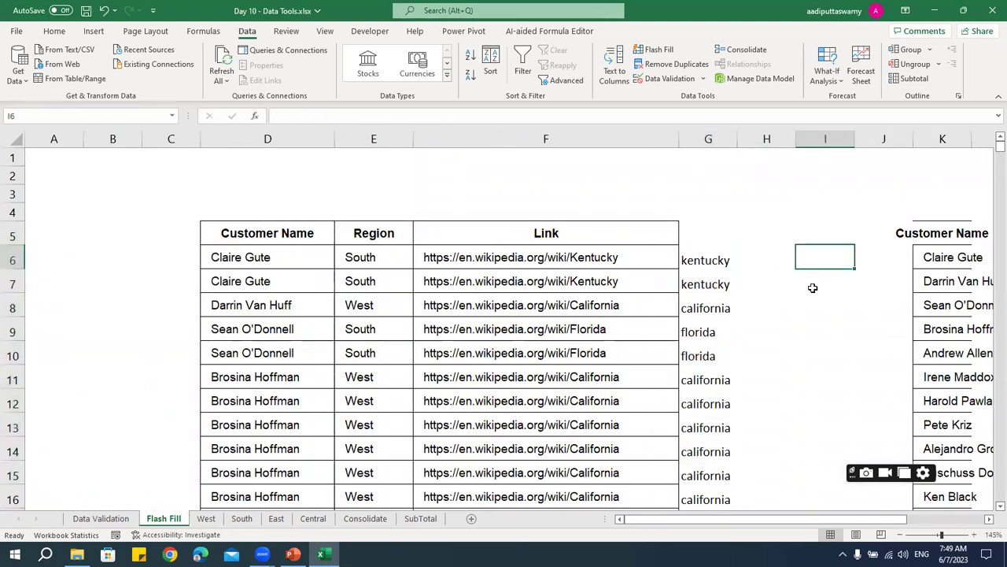
text(kentucky)
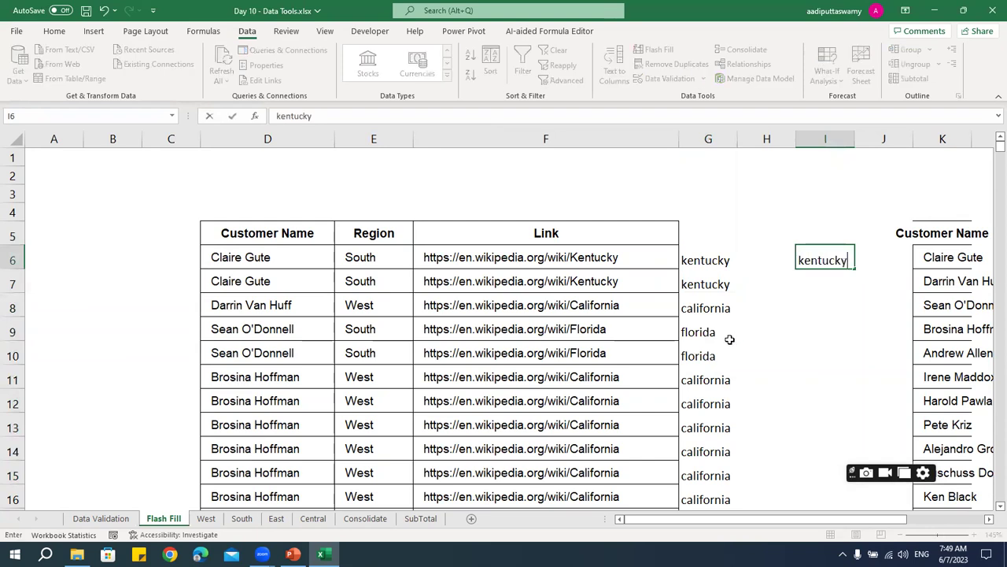
key(Return)
key(Up)
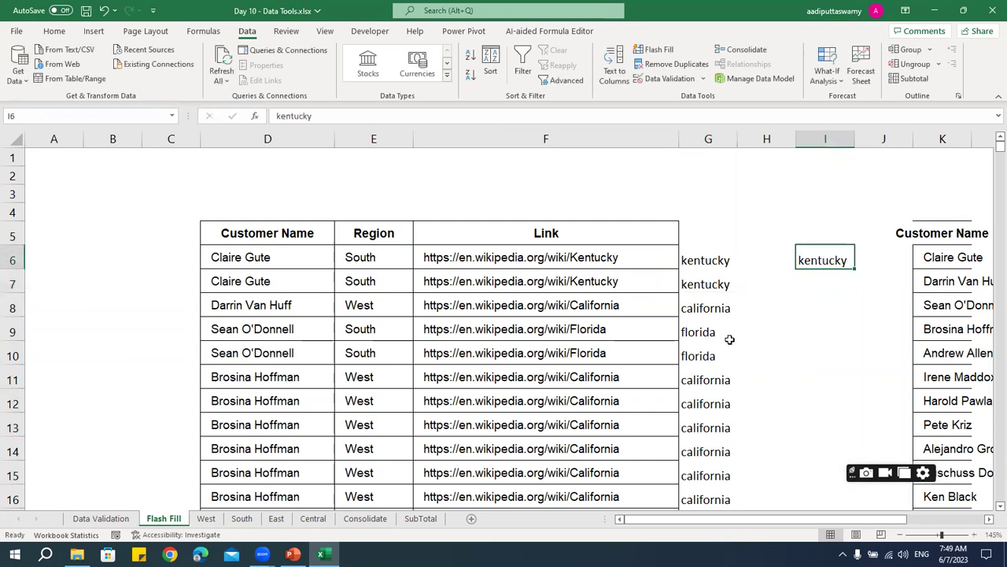
key(ctrl+e)
key(Return)
drag(712, 264, 337, 259)
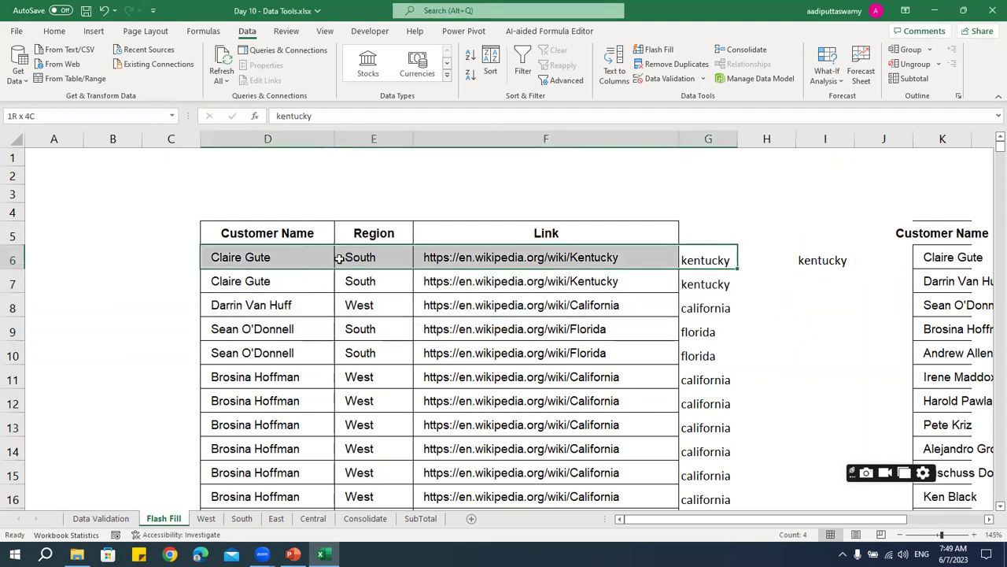
click(666, 259)
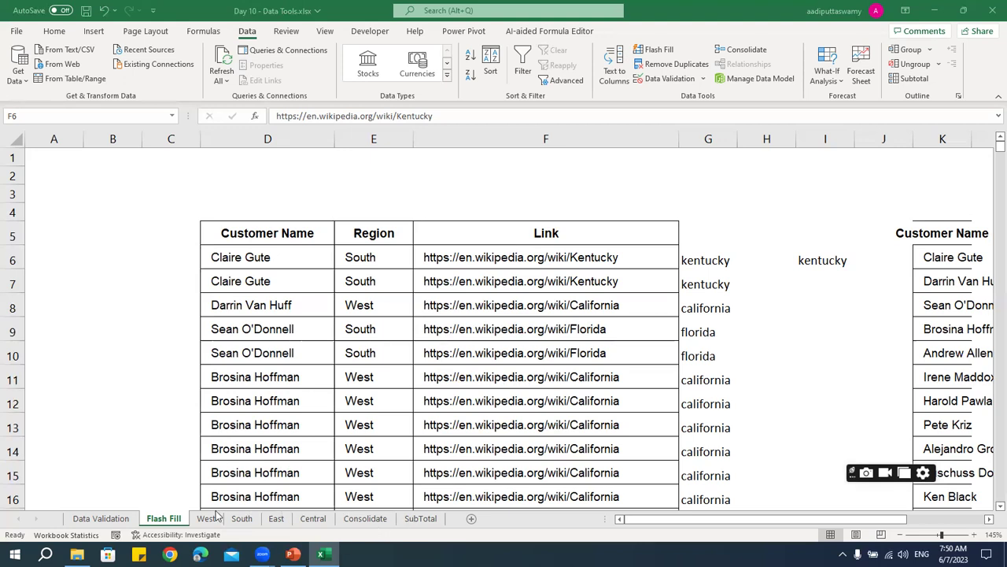
Step: On the Data Validation sheet, enter binders in Sub-Category cell I9
click(120, 519)
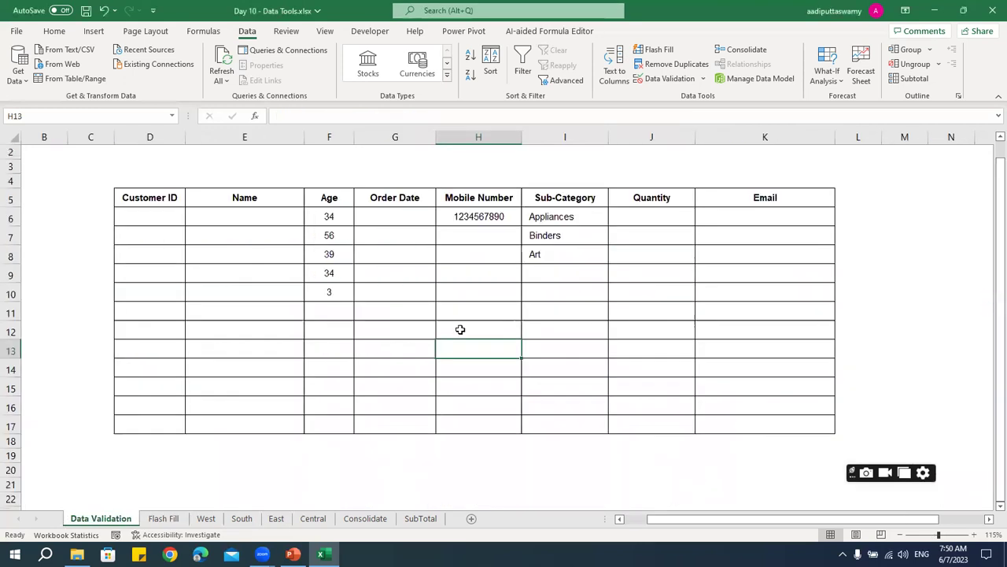
click(553, 272)
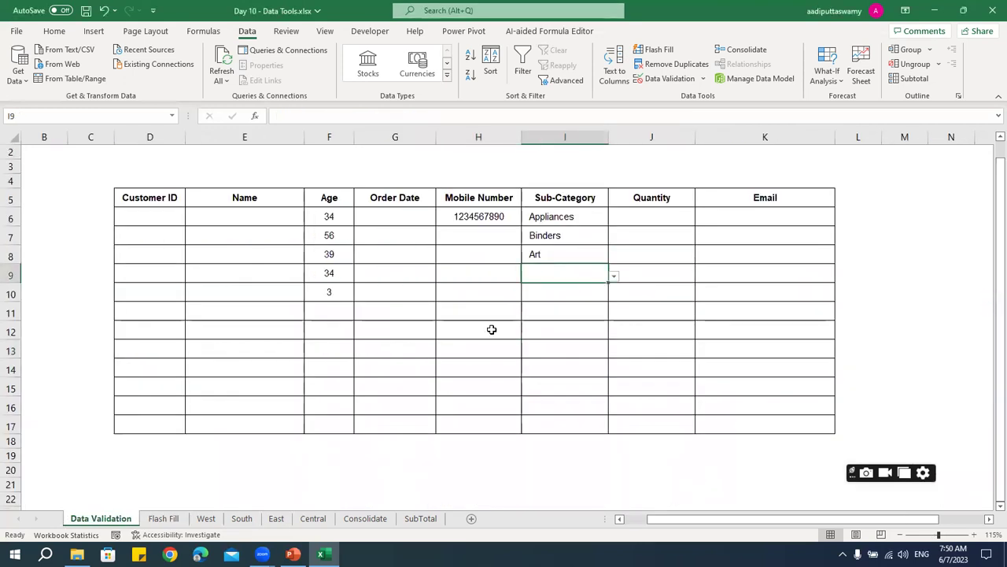
text(binders)
key(Return)
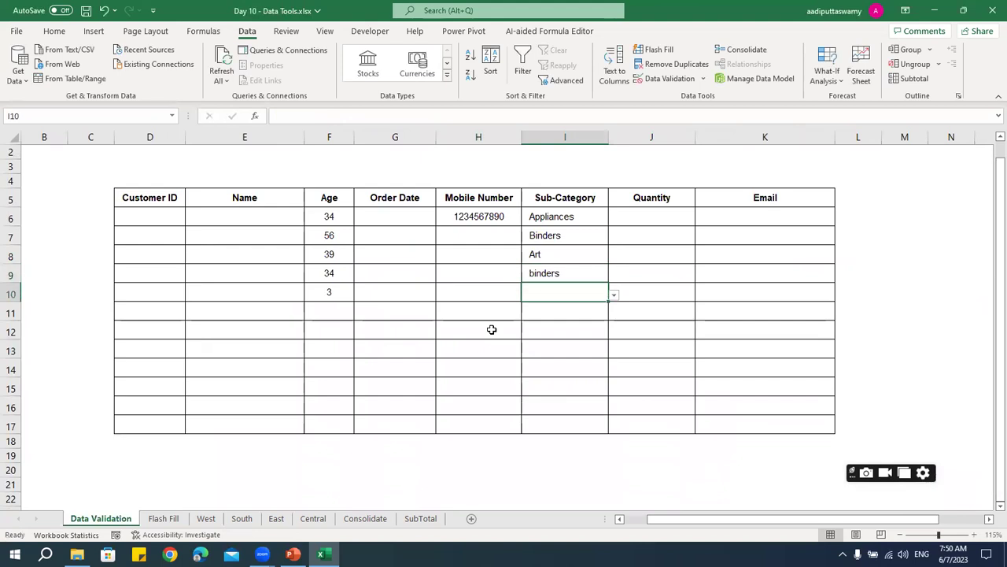